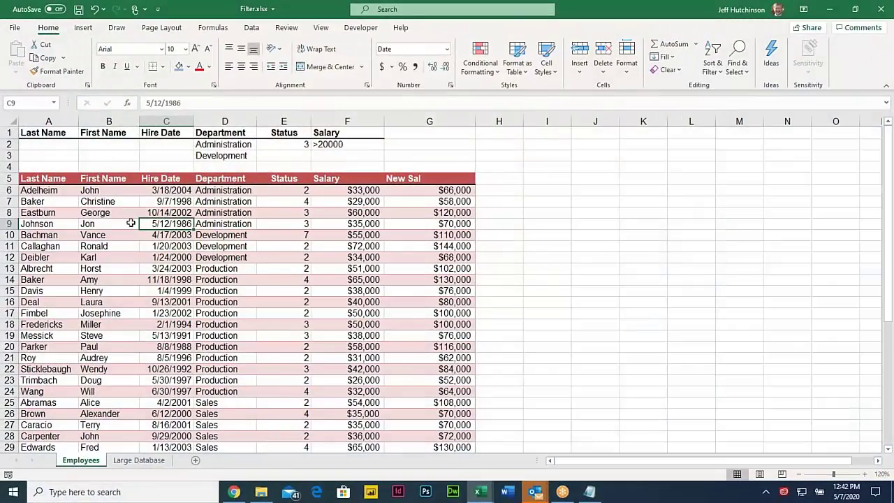
pyautogui.click(62, 199)
pyautogui.click(91, 231)
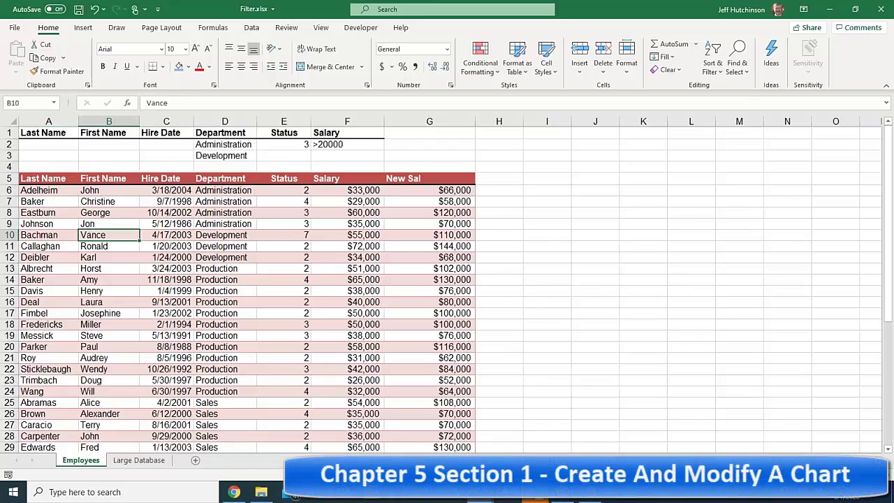
pyautogui.click(281, 223)
pyautogui.click(209, 225)
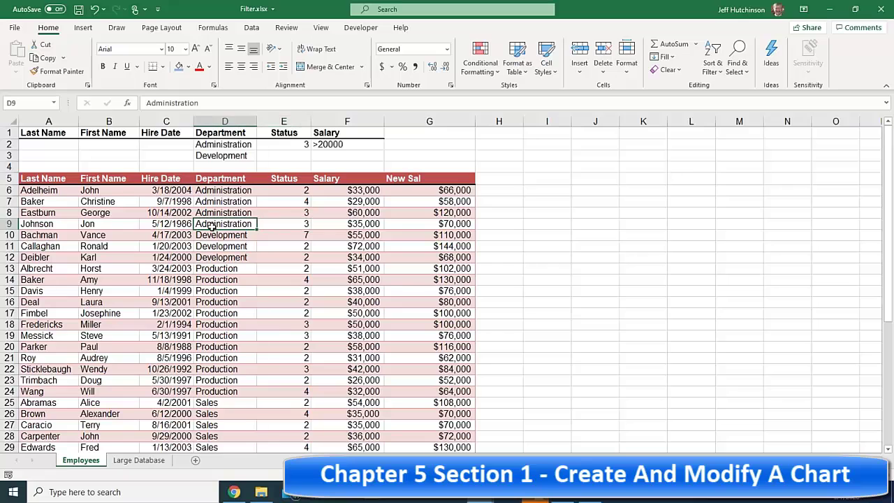
pyautogui.click(125, 220)
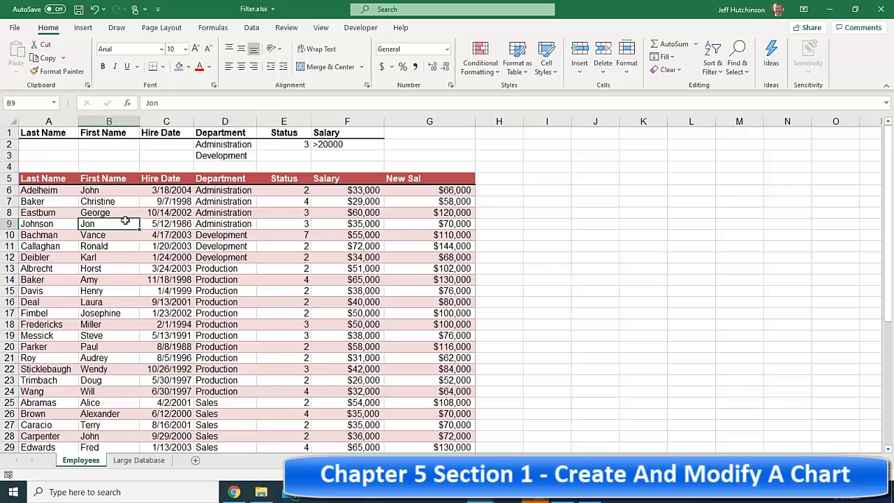
# Step: Open the workbook Chart.xlsx from the Excel365-2 folder
pyautogui.click(14, 27)
pyautogui.click(40, 102)
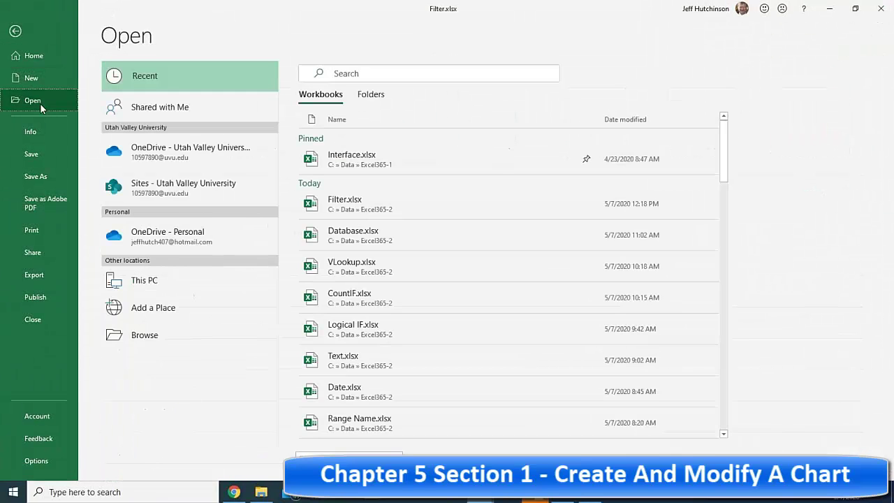
pyautogui.click(166, 337)
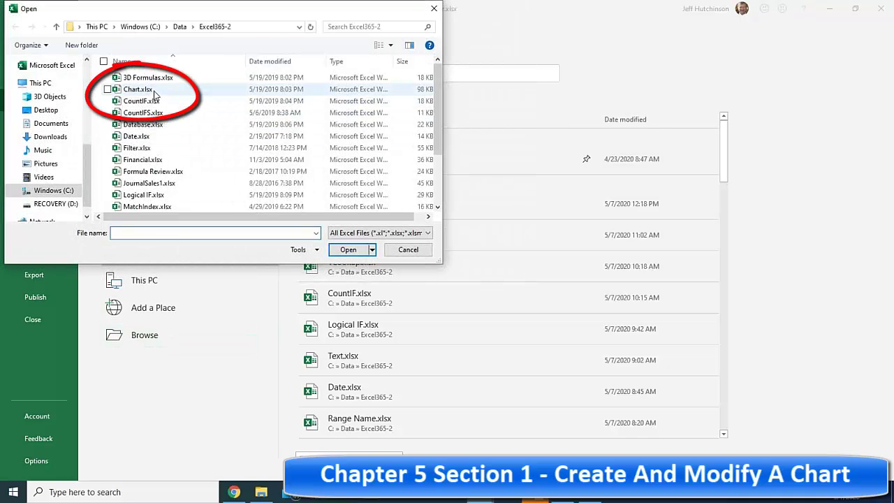
pyautogui.doubleClick(154, 90)
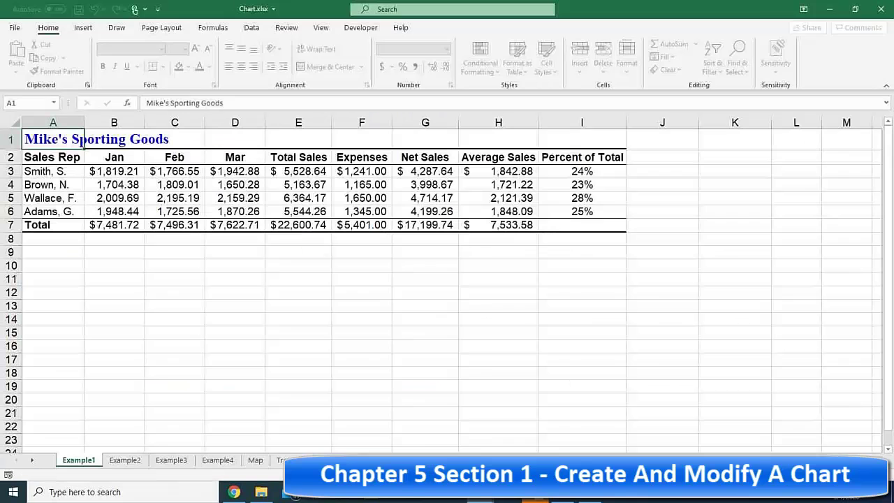
pyautogui.click(114, 171)
pyautogui.moveTo(55, 158); pyautogui.dragTo(569, 228)
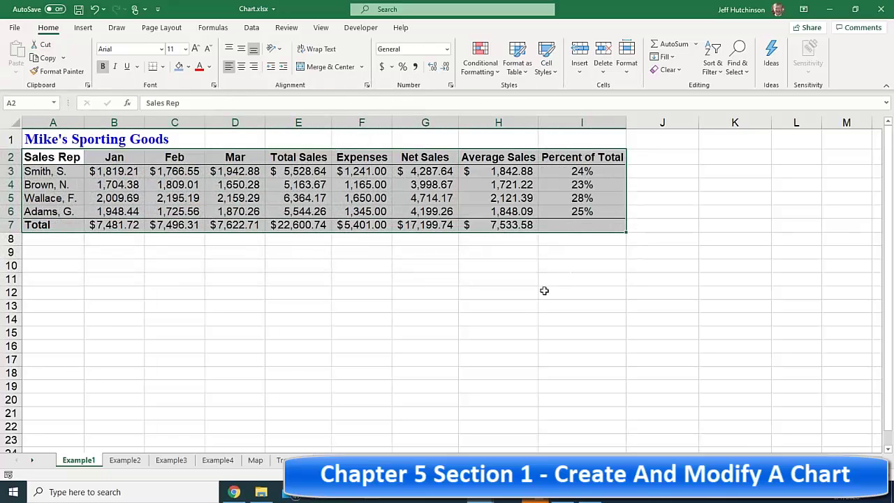
pyautogui.click(56, 158)
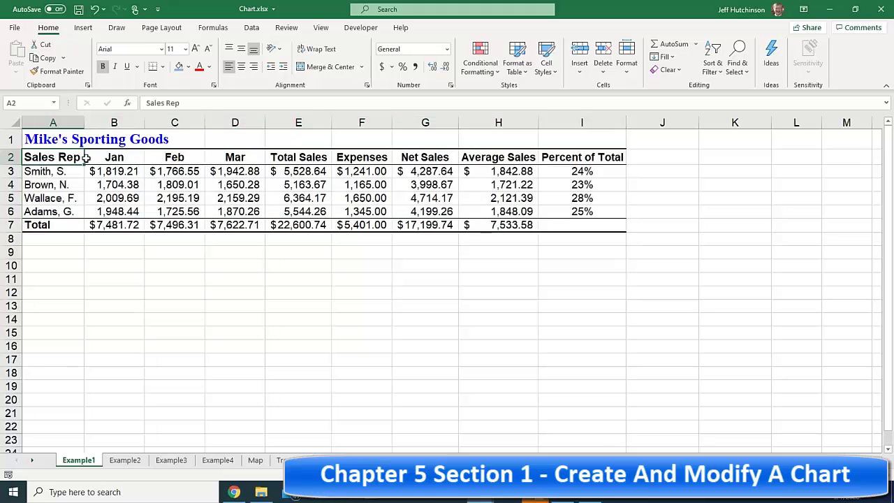
pyautogui.click(114, 156)
pyautogui.click(175, 157)
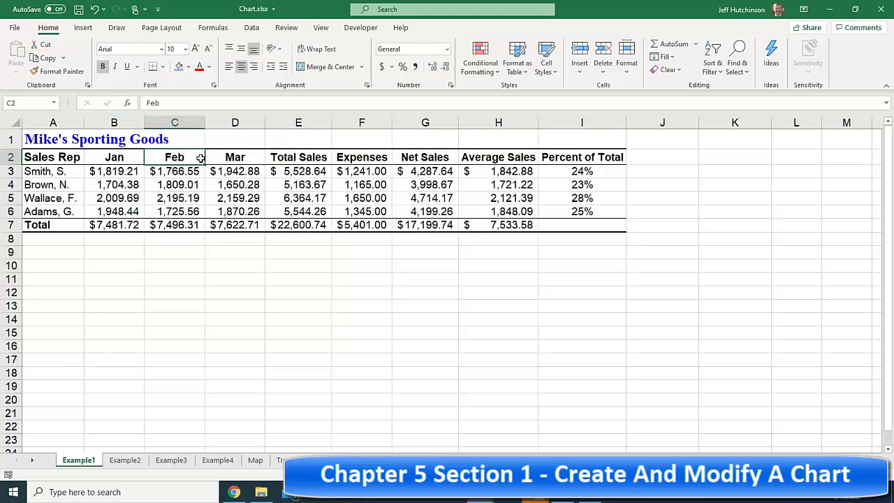
# Step: Insert a blank worksheet in front of the Example1 sheet
pyautogui.rightClick(78, 460)
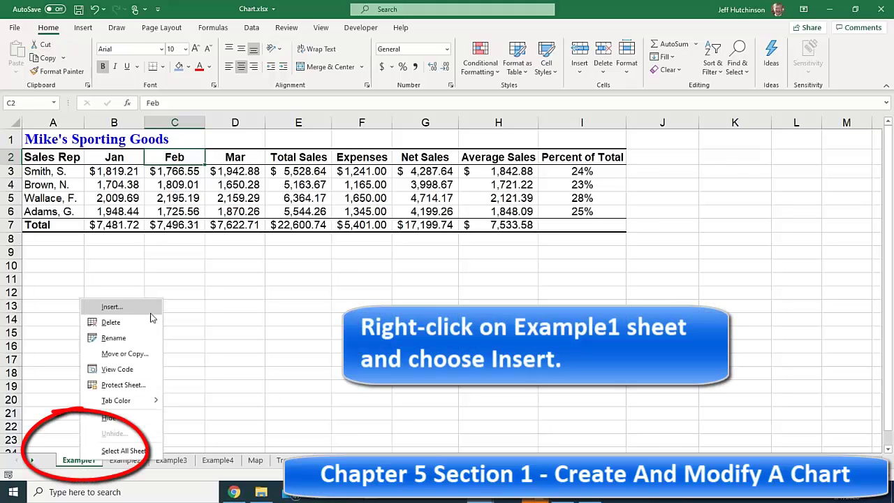
pyautogui.click(112, 307)
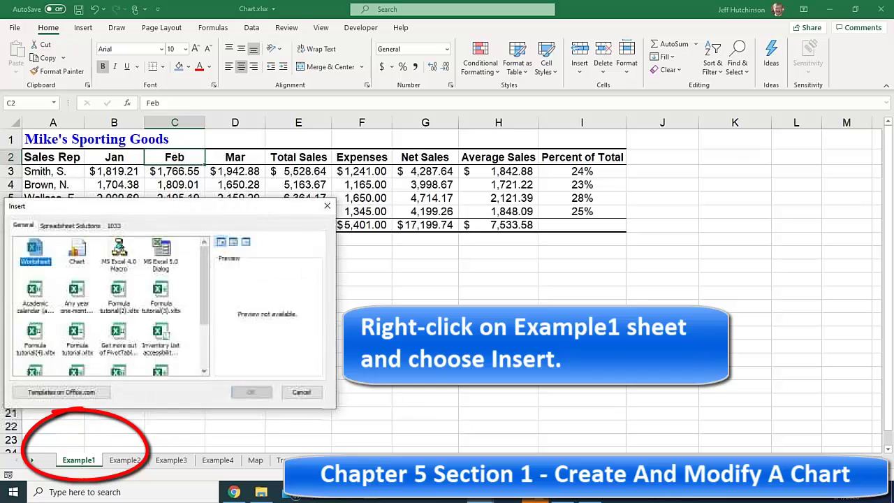
pyautogui.click(246, 392)
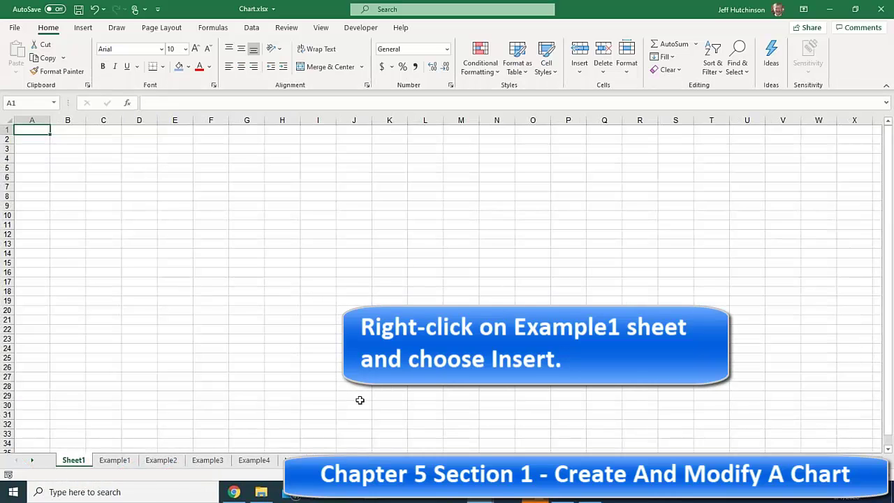
pyautogui.keyDown('ctrl'); pyautogui.scroll(1, 447, 279); pyautogui.keyUp('ctrl')
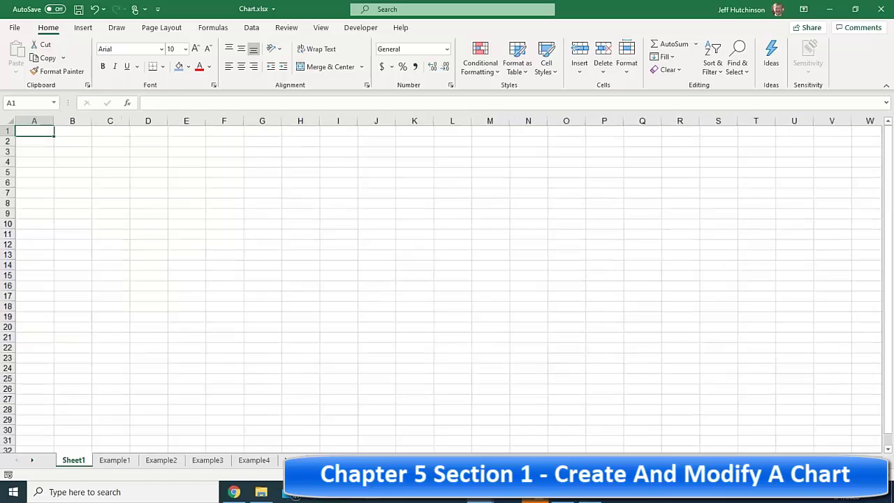
pyautogui.keyDown('ctrl'); pyautogui.scroll(3, 87, 476); pyautogui.keyUp('ctrl')
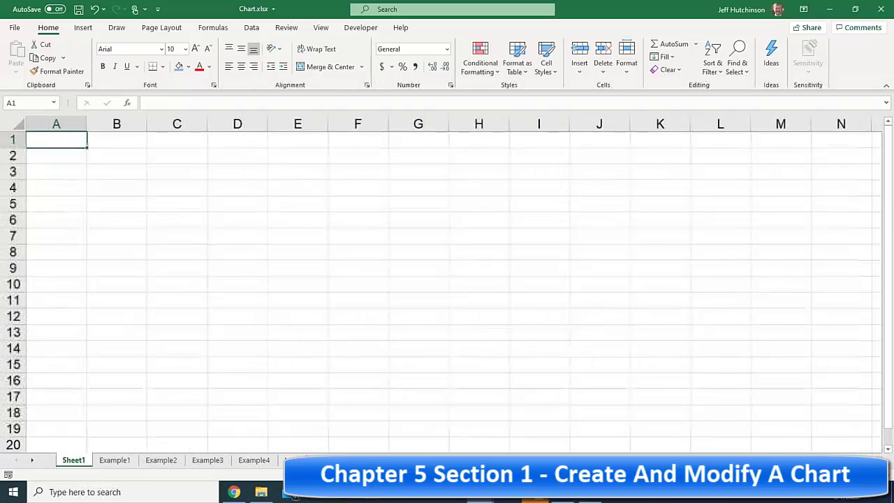
pyautogui.click(115, 461)
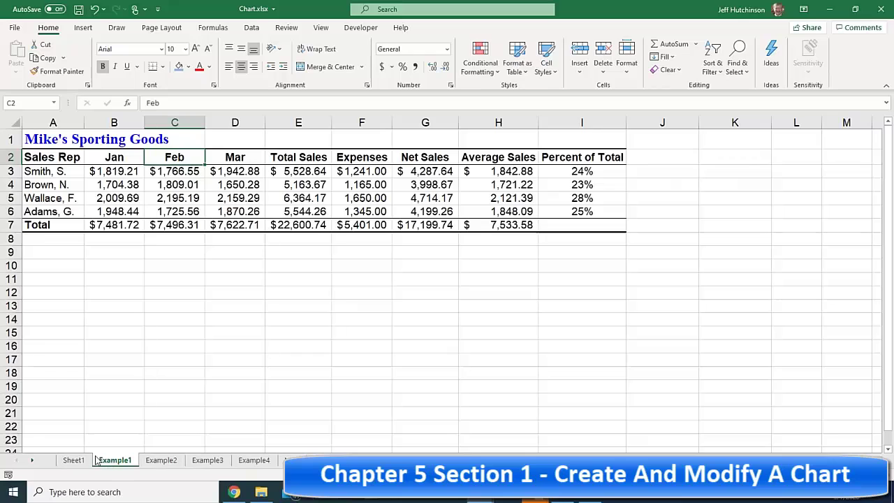
pyautogui.click(73, 461)
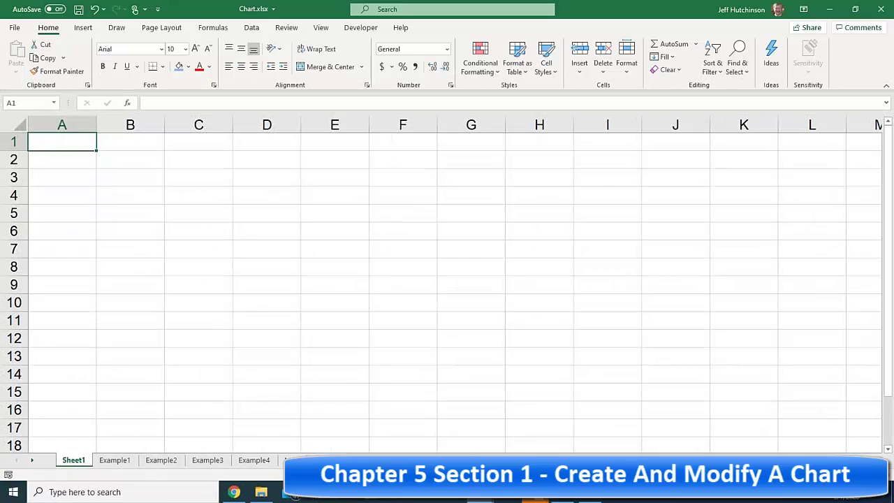
# Step: Link cell A2 of the blank sheet to the Sales Rep heading with the formula =Example1!A2
pyautogui.click(71, 153)
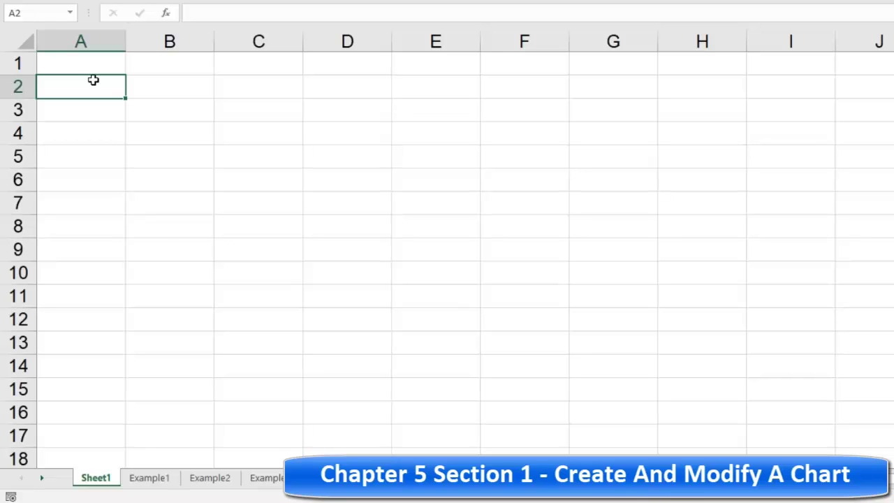
pyautogui.write('=')
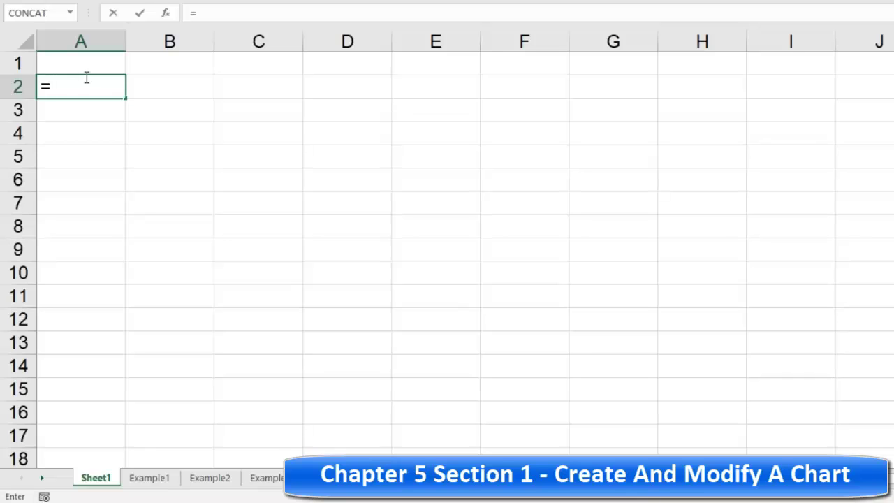
pyautogui.click(155, 480)
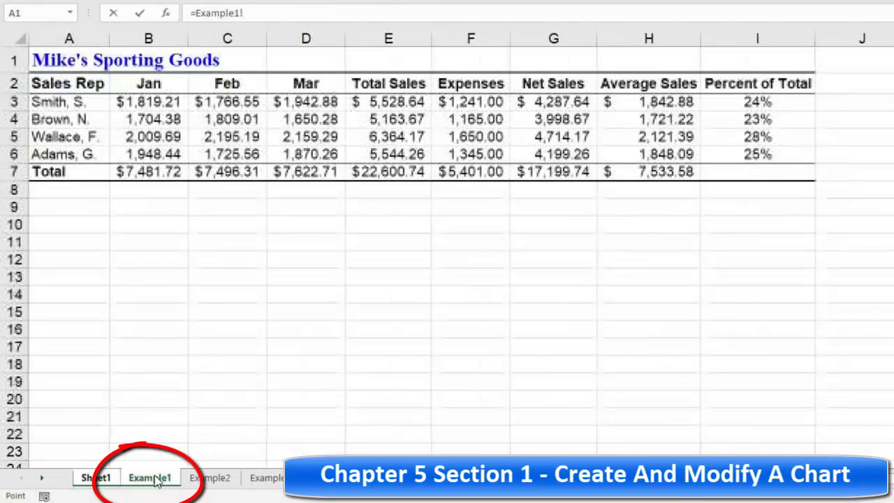
pyautogui.click(77, 85)
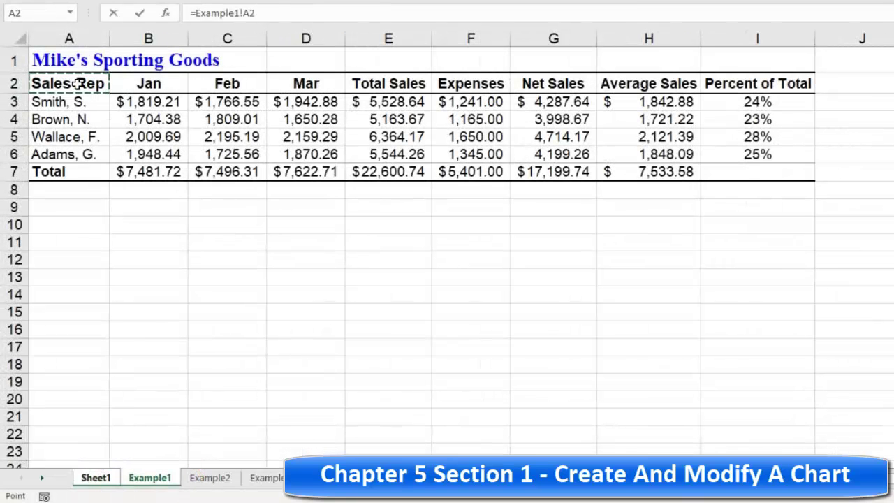
pyautogui.press('Return')
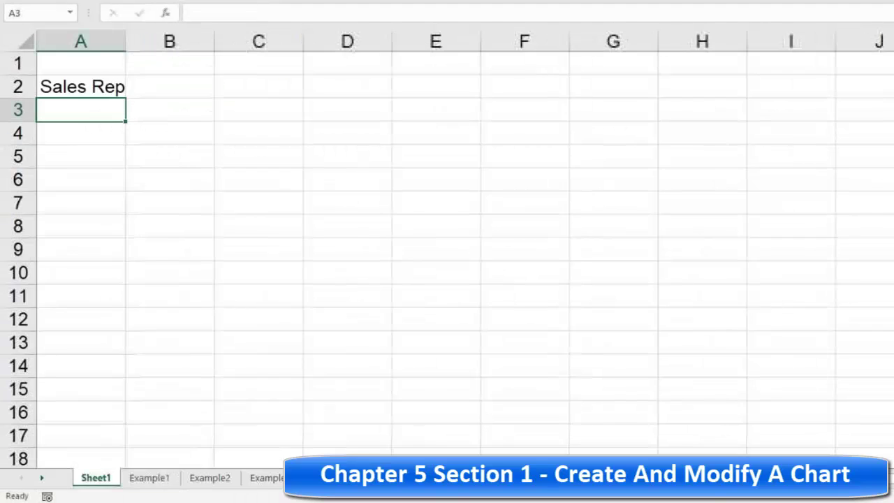
# Step: Widen column A to fit the Sales Rep heading and fill the link formula from A2 down to A6
pyautogui.moveTo(127, 42); pyautogui.dragTo(145, 42)
pyautogui.click(95, 86)
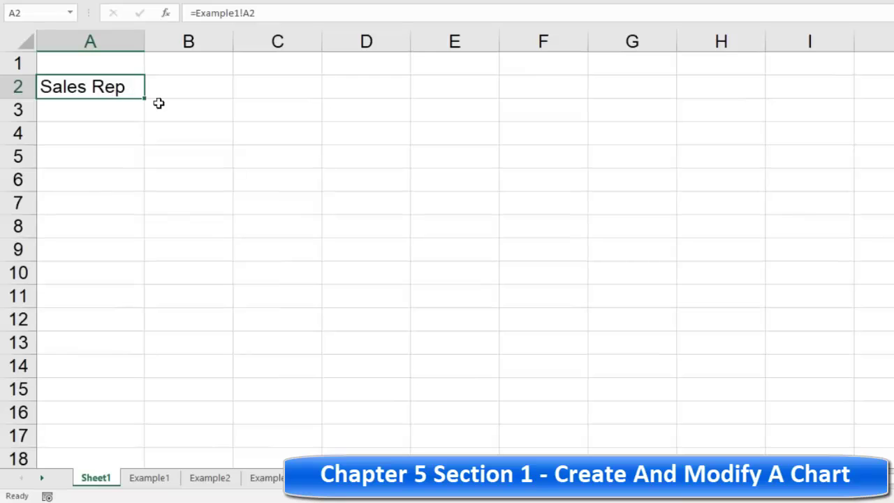
pyautogui.moveTo(145, 97); pyautogui.dragTo(143, 190)
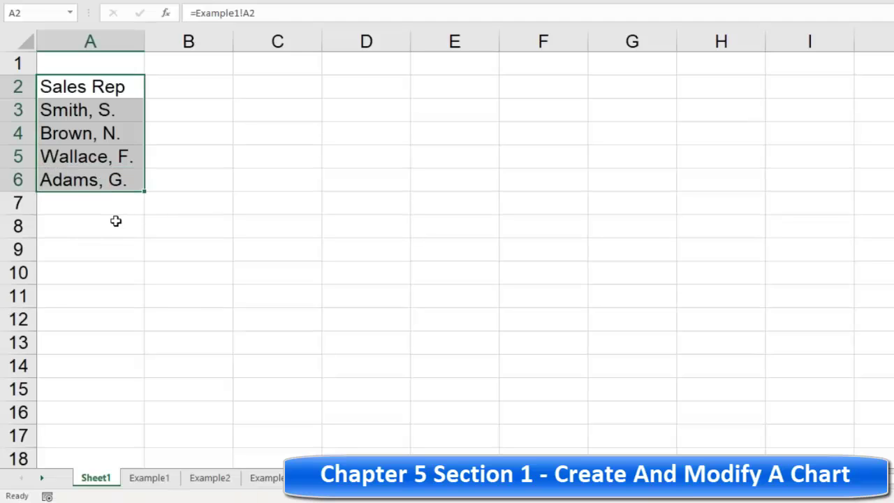
pyautogui.moveTo(92, 90); pyautogui.dragTo(90, 189)
pyautogui.click(103, 86)
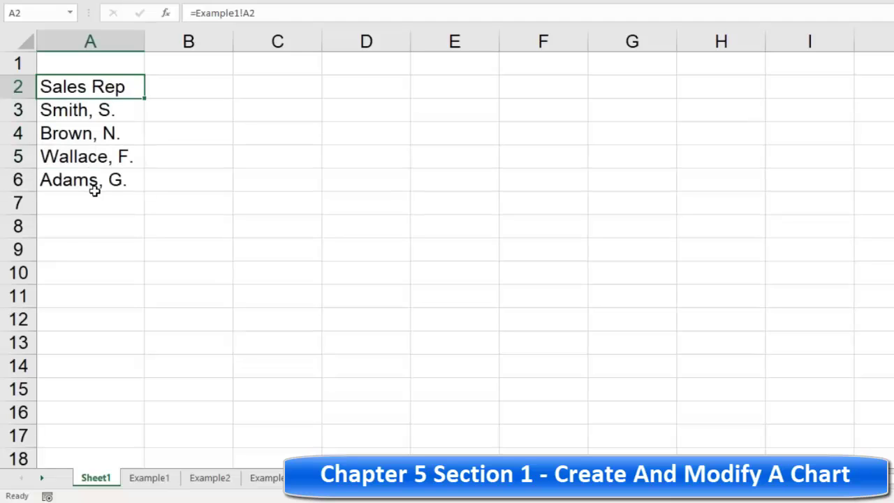
# Step: Link cell B2 to the Mar heading with =Example1!D2 and fill the formula down to B6
pyautogui.click(187, 81)
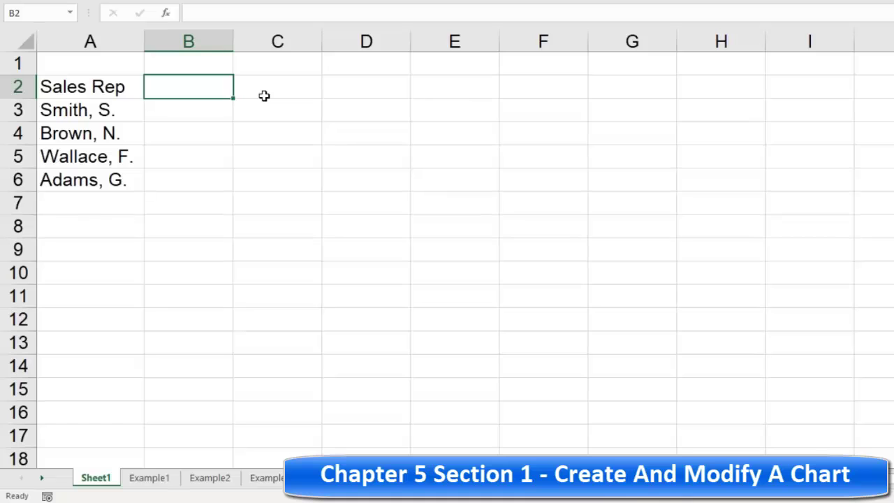
pyautogui.write('=')
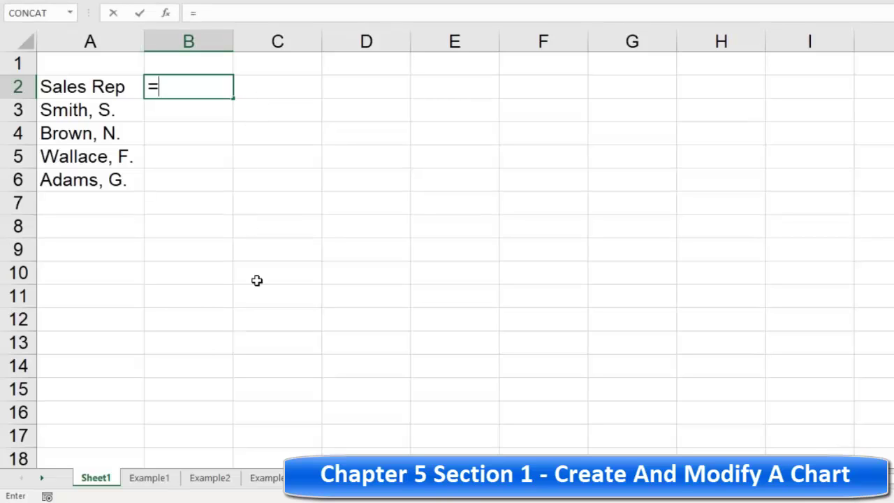
pyautogui.click(155, 479)
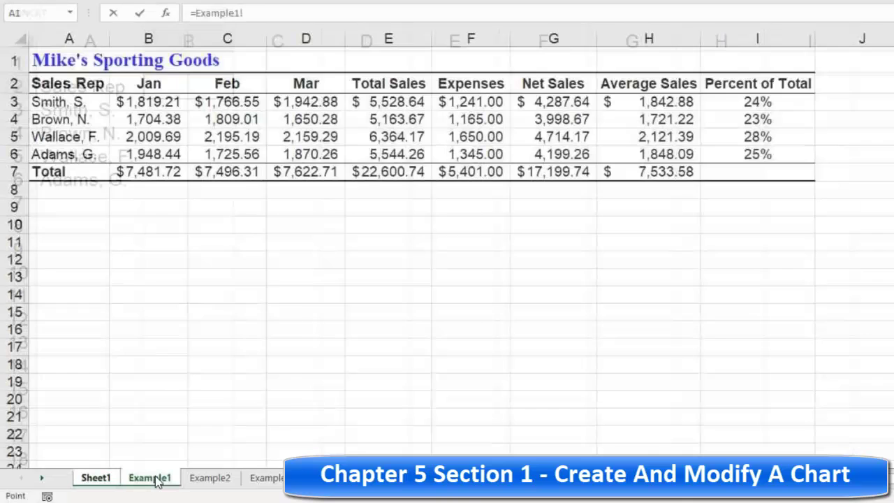
pyautogui.click(302, 82)
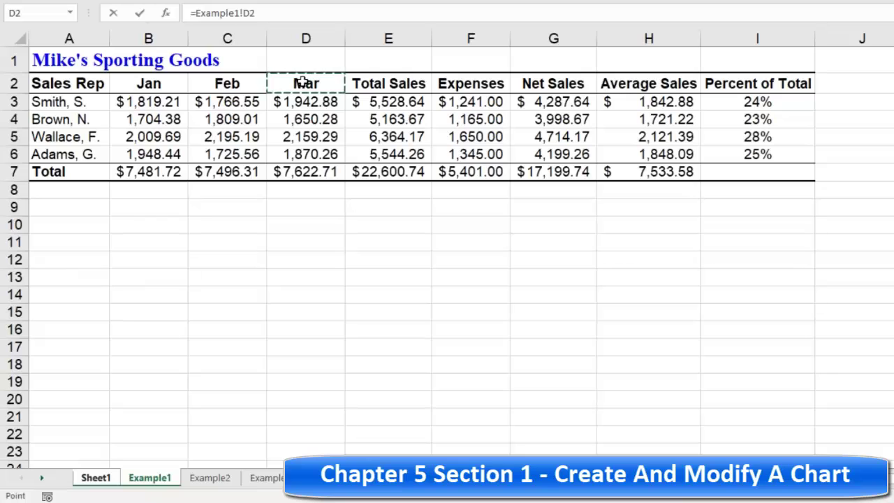
pyautogui.press('Return')
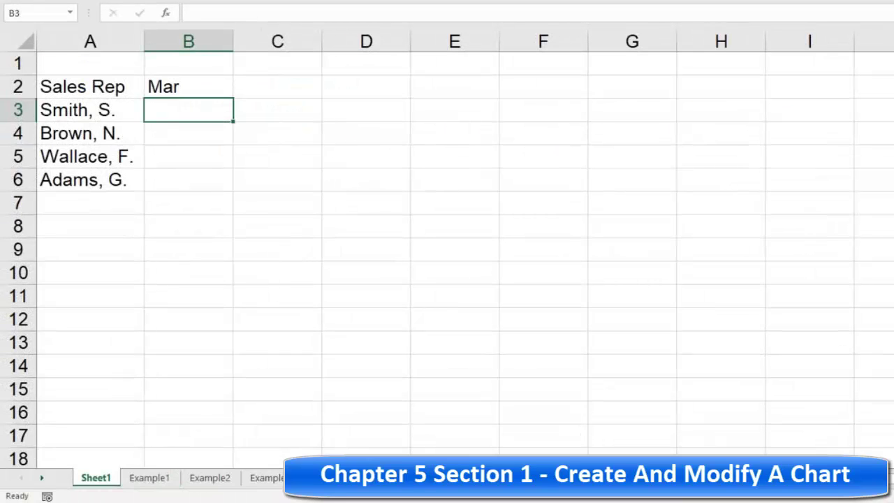
pyautogui.click(220, 79)
pyautogui.moveTo(232, 97); pyautogui.dragTo(228, 185)
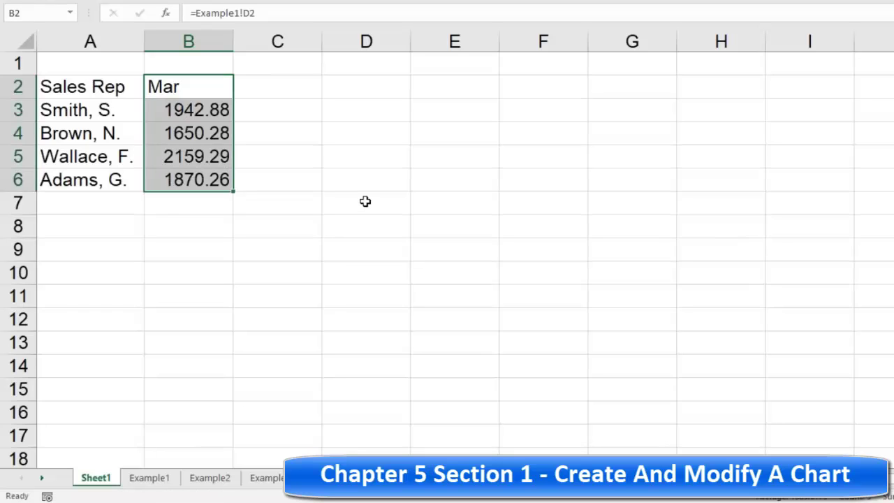
# Step: Link cell C2 to the Average Sales heading with the formula =Example1!H2
pyautogui.click(283, 89)
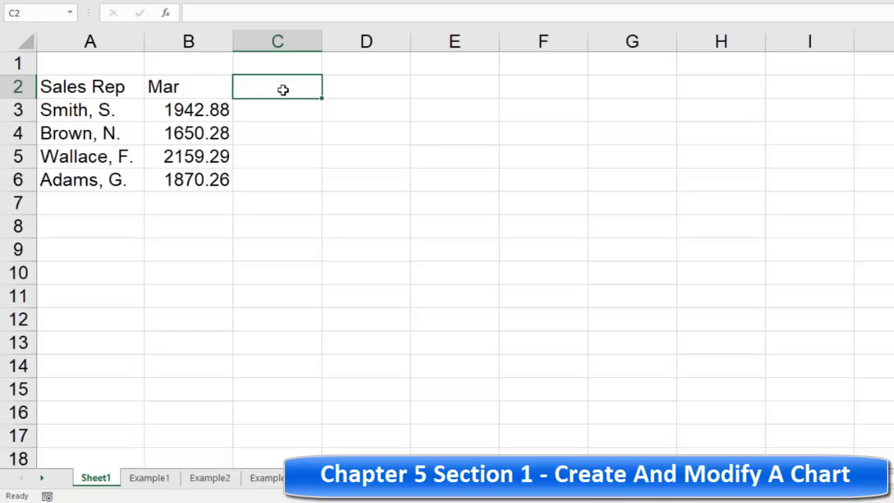
pyautogui.write('=')
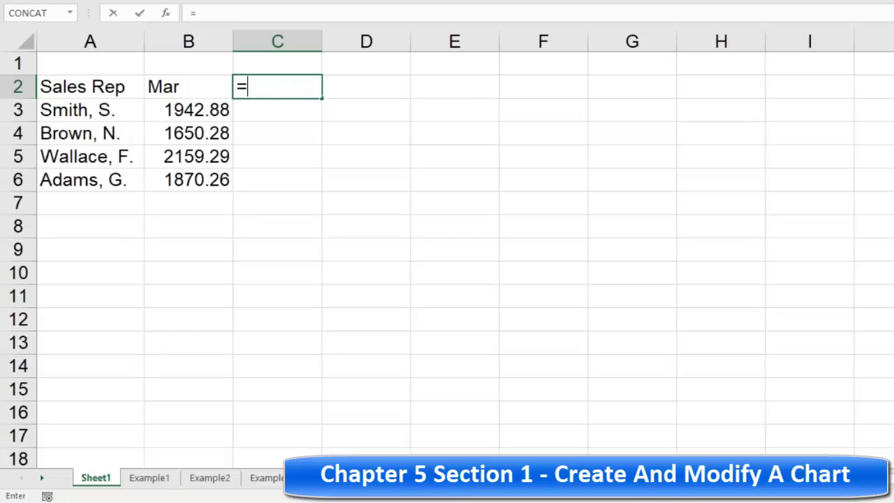
pyautogui.click(148, 477)
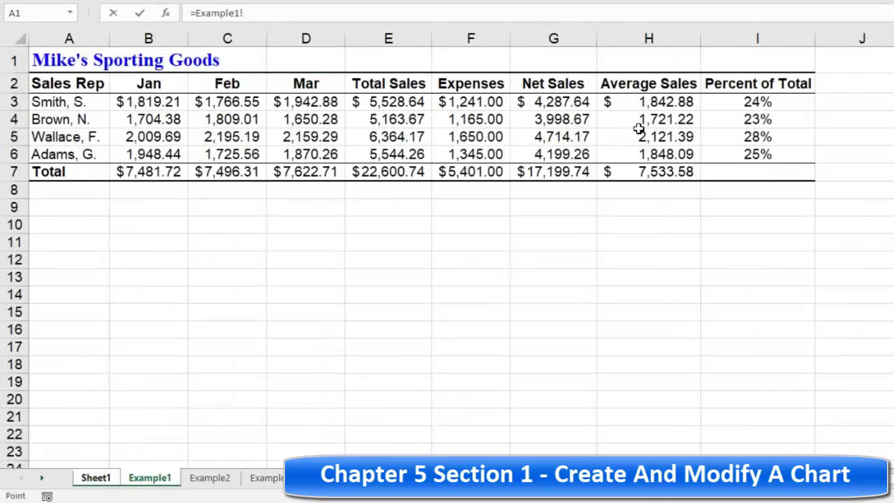
pyautogui.click(658, 85)
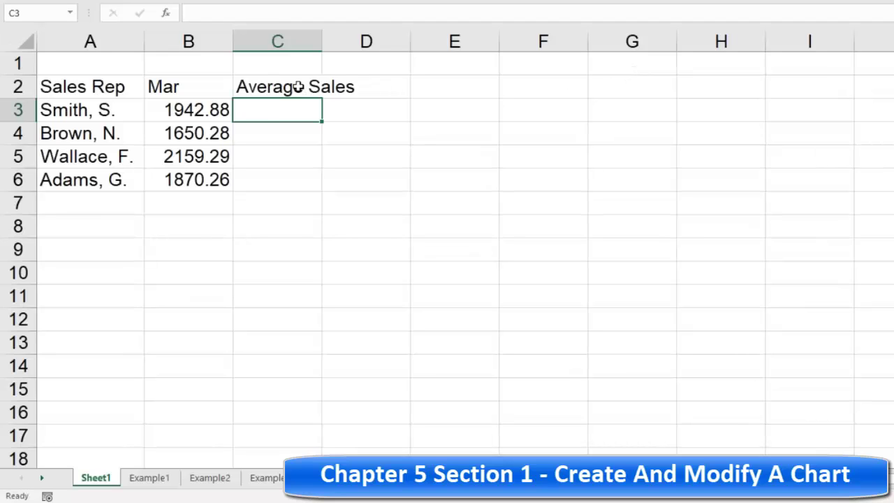
# Step: Fill the Average Sales link from C2 down to C6 and widen column C to fit its heading
pyautogui.click(298, 87)
pyautogui.moveTo(322, 99); pyautogui.dragTo(303, 188)
pyautogui.moveTo(318, 42); pyautogui.dragTo(362, 42)
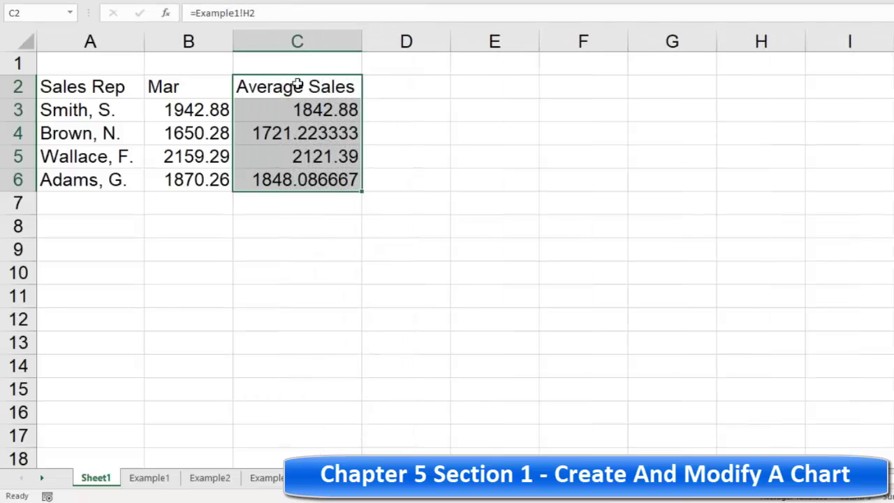
# Step: Widen column B slightly on Sheet1
pyautogui.moveTo(233, 35); pyautogui.dragTo(241, 37)
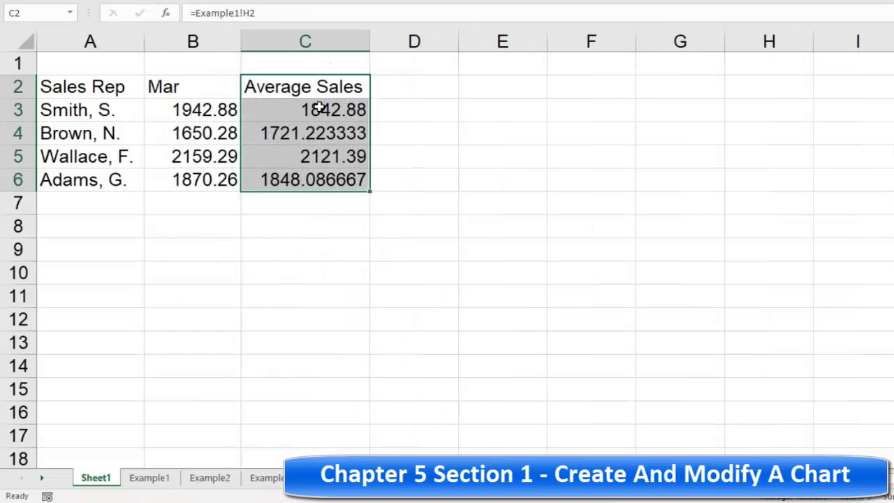
pyautogui.click(62, 81)
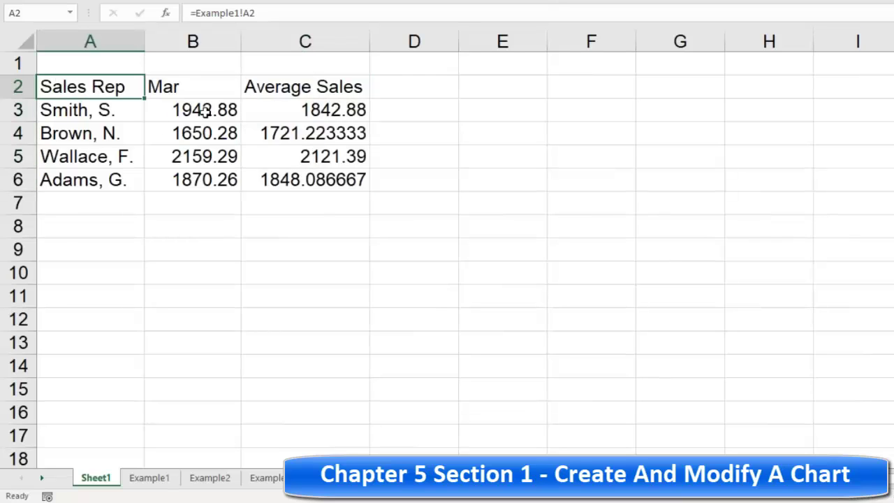
# Step: Set the March sales value in cell D3 of Example1 to 2000 and check the linked cell B3 on Sheet1
pyautogui.click(147, 478)
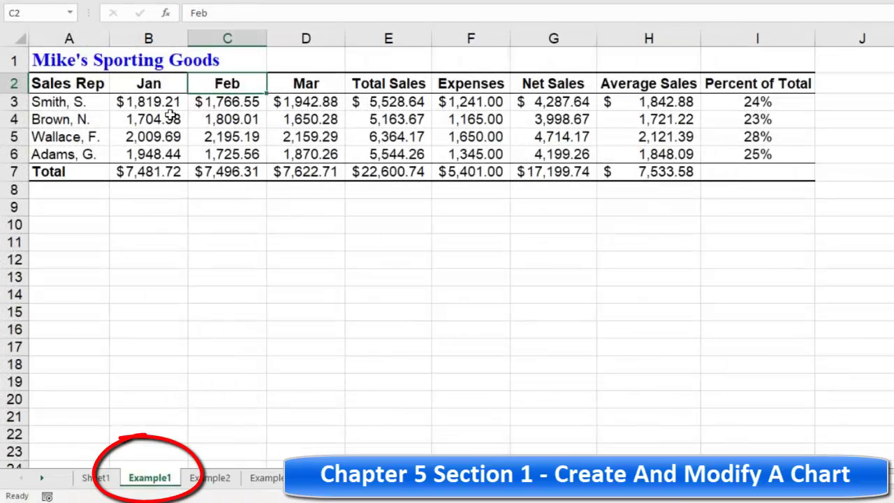
pyautogui.click(297, 100)
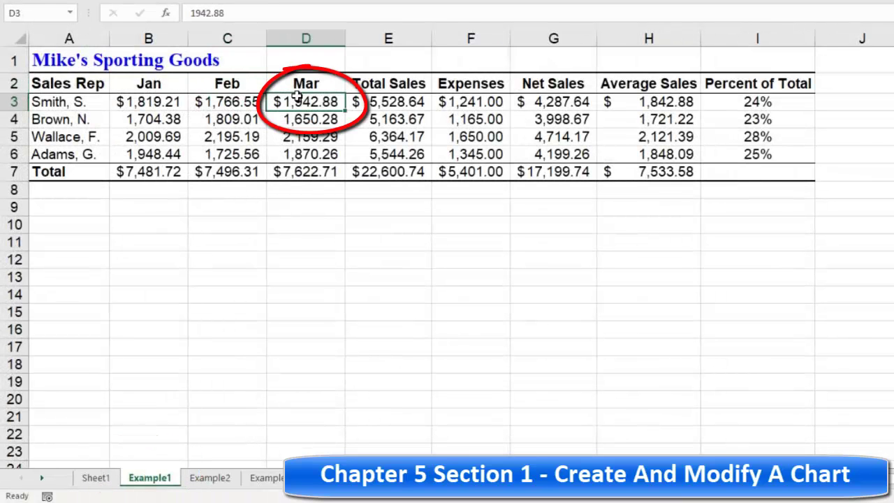
pyautogui.write('2000')
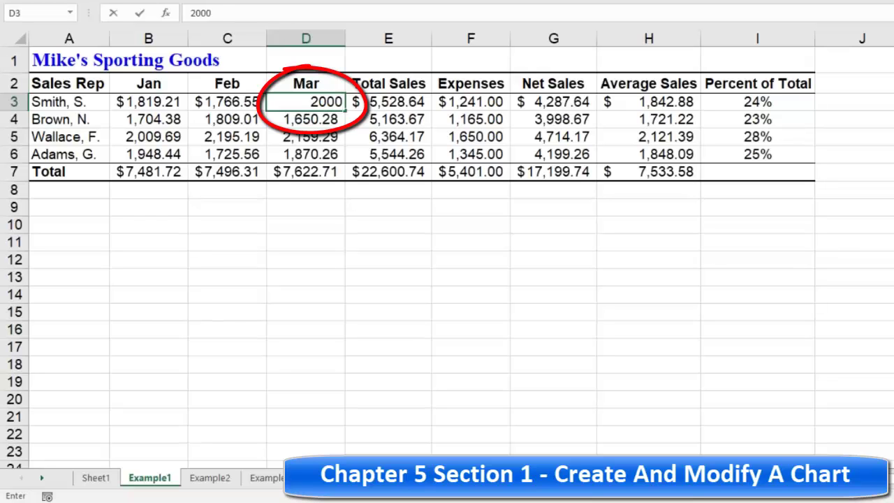
pyautogui.press('Return')
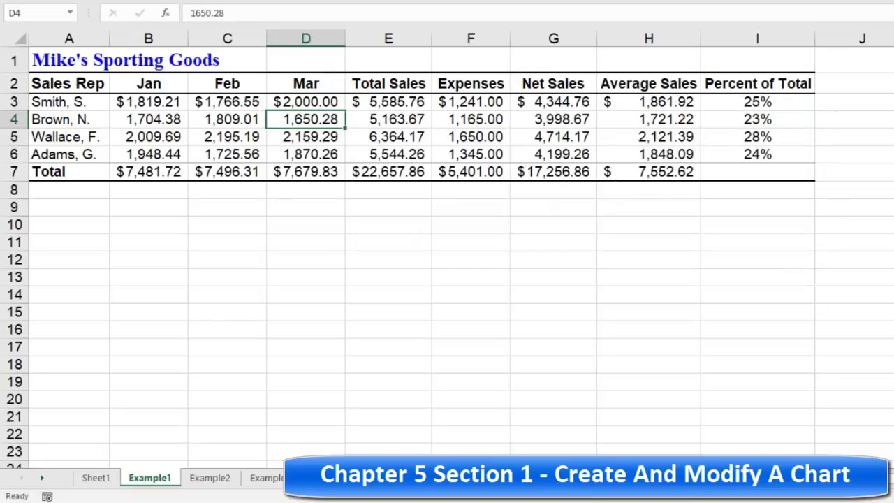
pyautogui.click(97, 482)
pyautogui.click(217, 110)
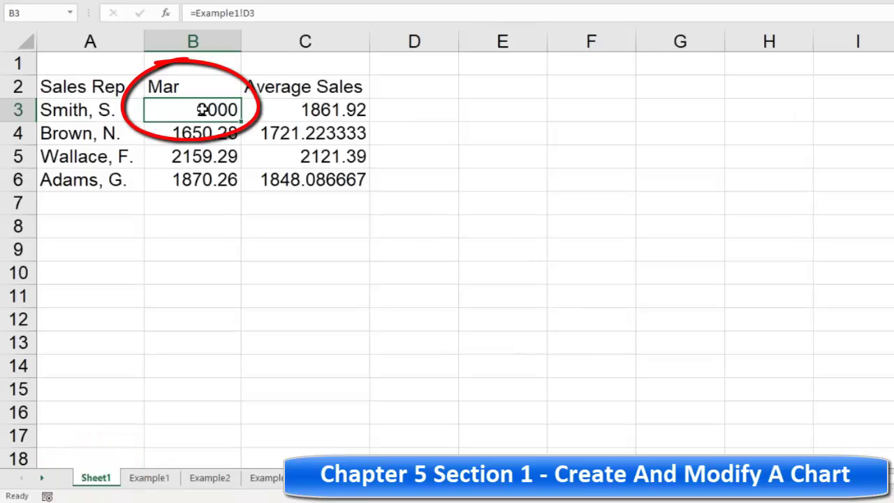
# Step: Insert the recommended Clustered Column chart from A2:C6 on Sheet1 and move it beside the source data
pyautogui.click(85, 88)
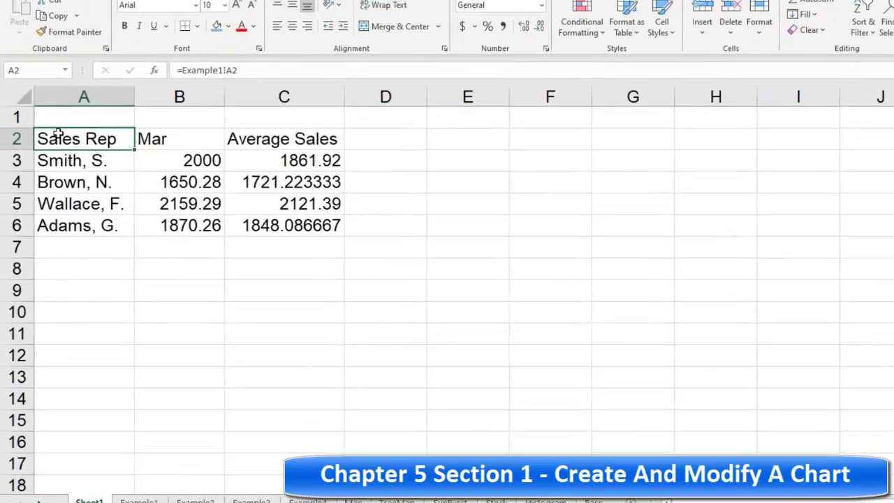
pyautogui.moveTo(104, 88); pyautogui.dragTo(308, 107)
pyautogui.moveTo(276, 183); pyautogui.dragTo(273, 252)
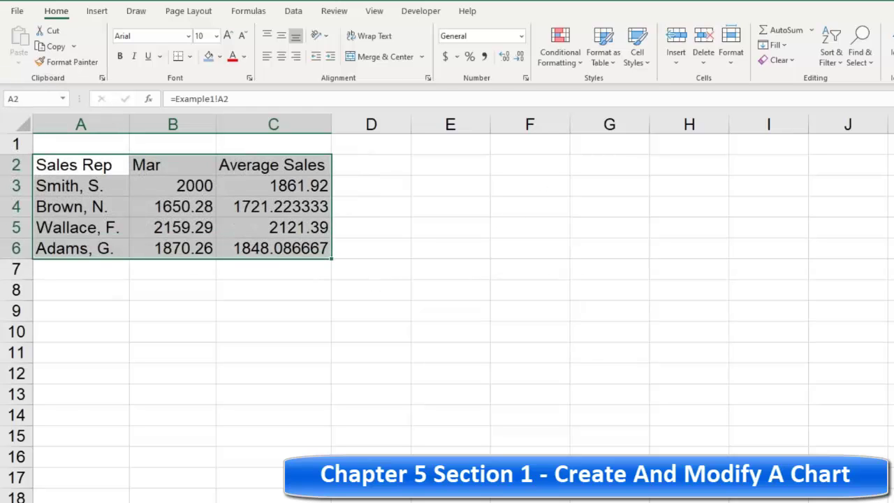
pyautogui.click(102, 14)
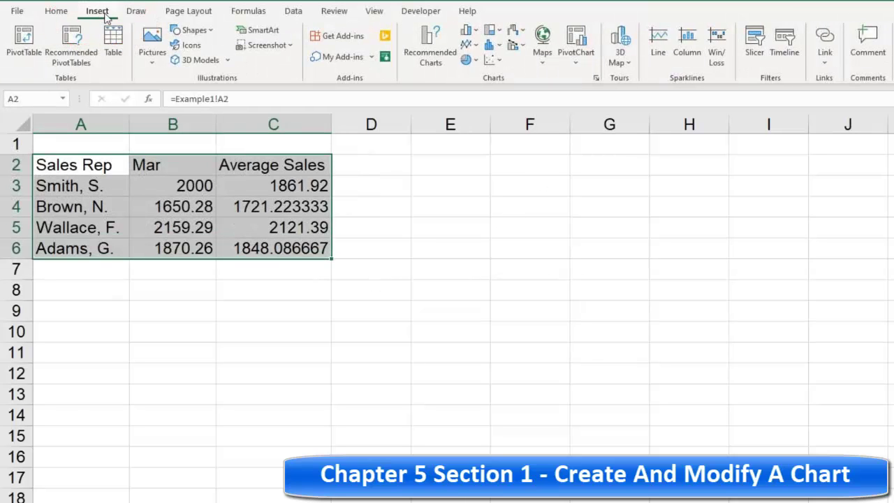
pyautogui.click(437, 57)
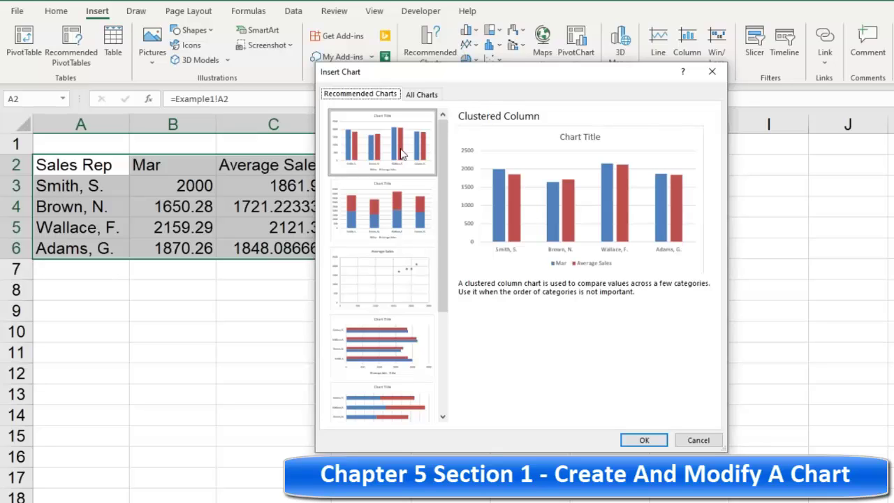
pyautogui.click(634, 440)
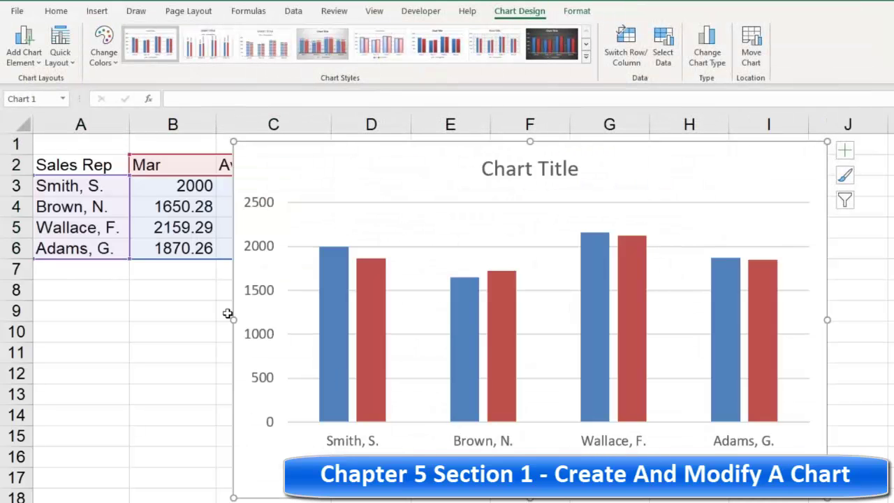
pyautogui.moveTo(335, 154); pyautogui.dragTo(455, 155)
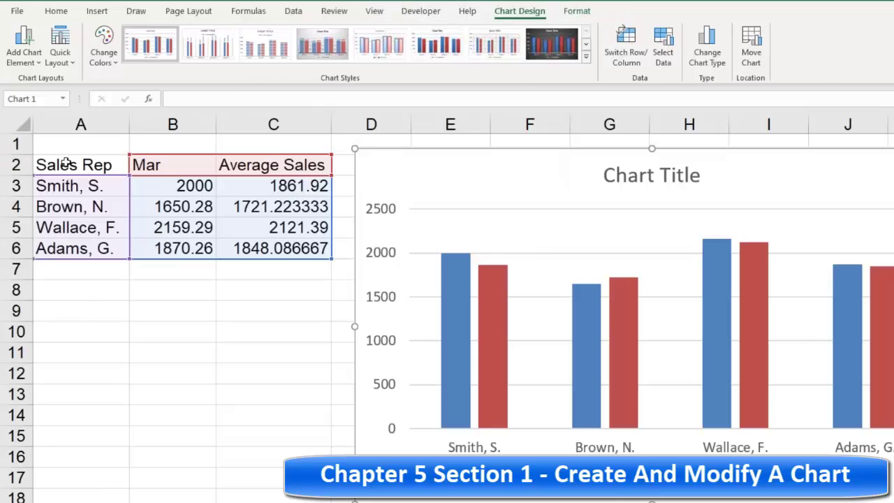
pyautogui.click(65, 162)
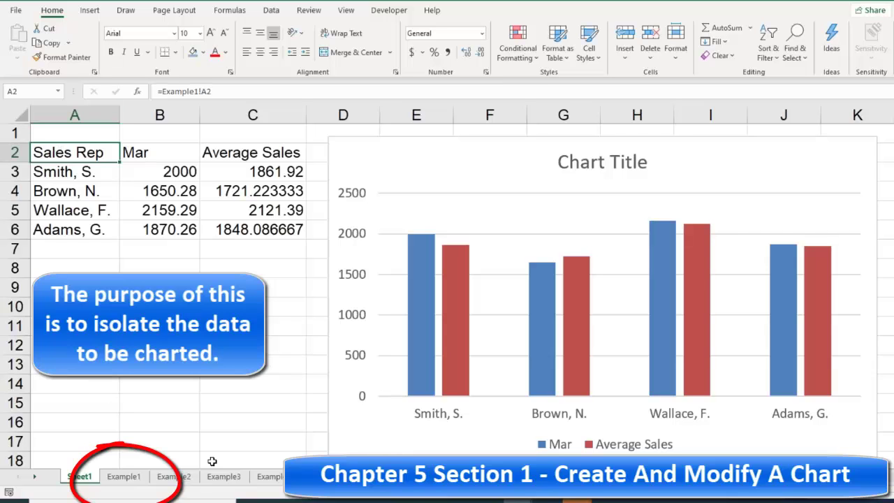
# Step: Insert a Clustered Column chart with paired columns on Example1 from the non-adjacent ranges A2:A6, D2:D6 and H2:H6
pyautogui.click(130, 476)
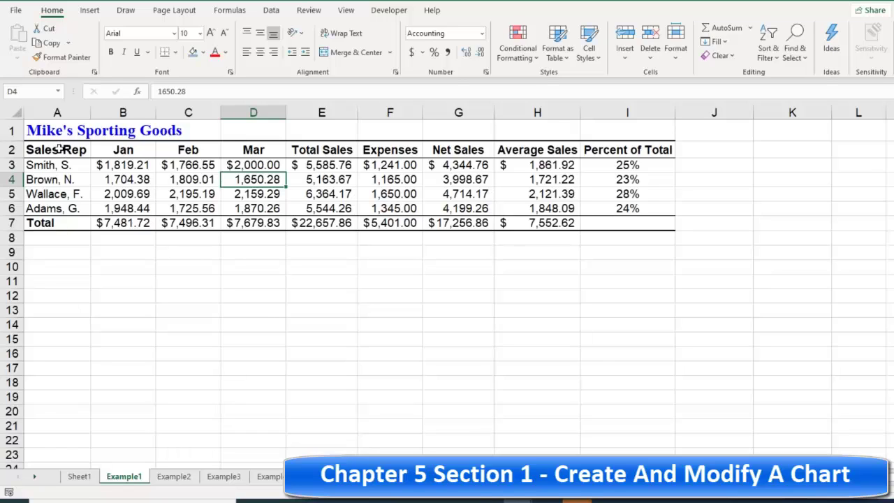
pyautogui.moveTo(61, 149); pyautogui.dragTo(56, 208)
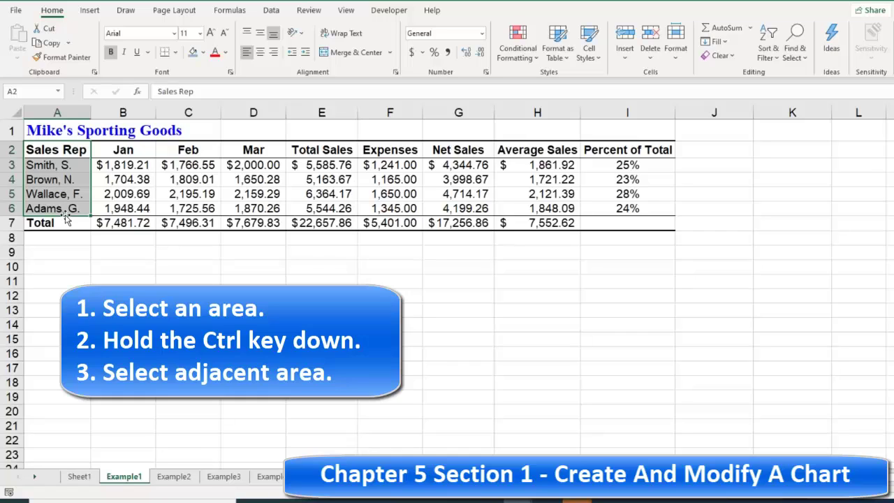
pyautogui.keyDown('ctrl'); pyautogui.click(254, 148); pyautogui.keyUp('ctrl')
pyautogui.moveTo(257, 159); pyautogui.dragTo(257, 208)
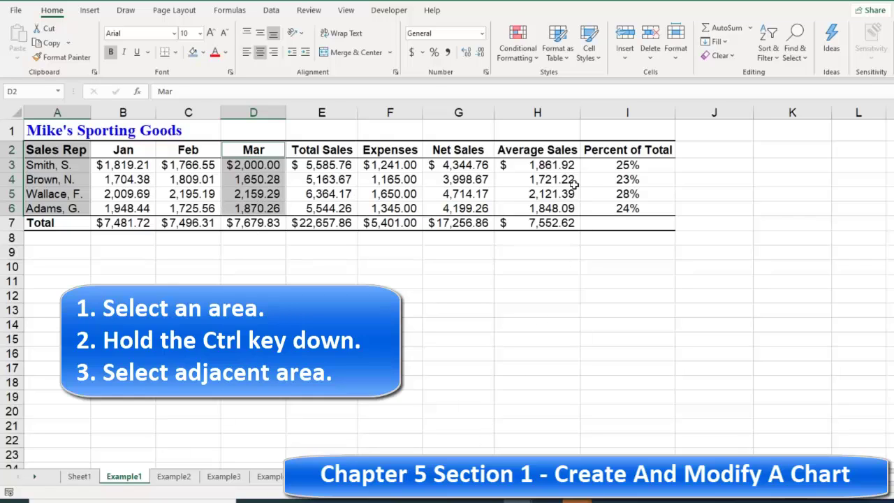
pyautogui.moveTo(545, 148); pyautogui.dragTo(546, 207)
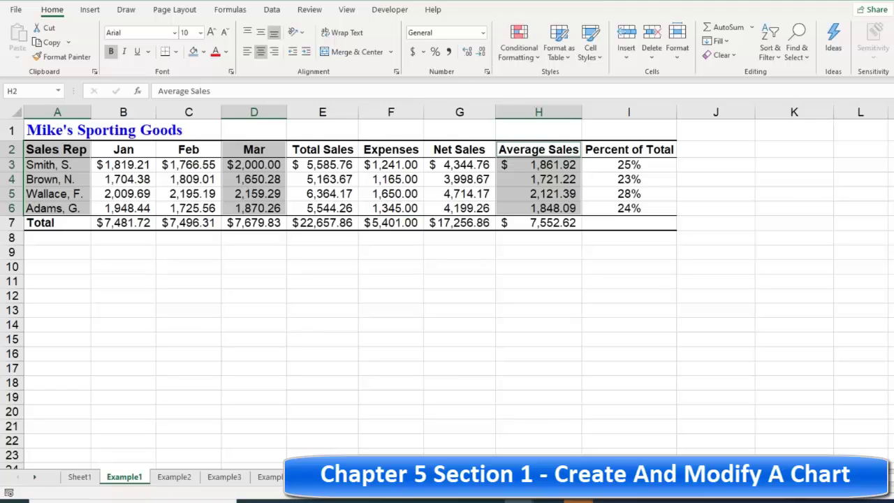
pyautogui.click(90, 9)
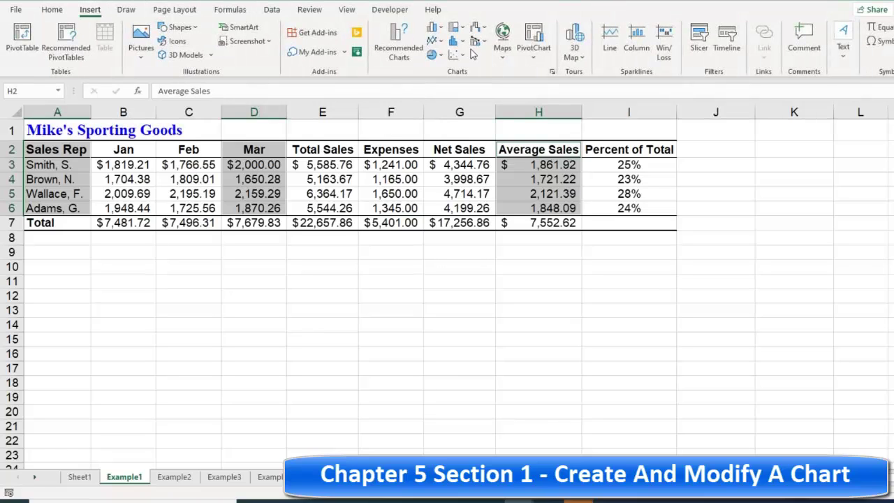
pyautogui.click(399, 40)
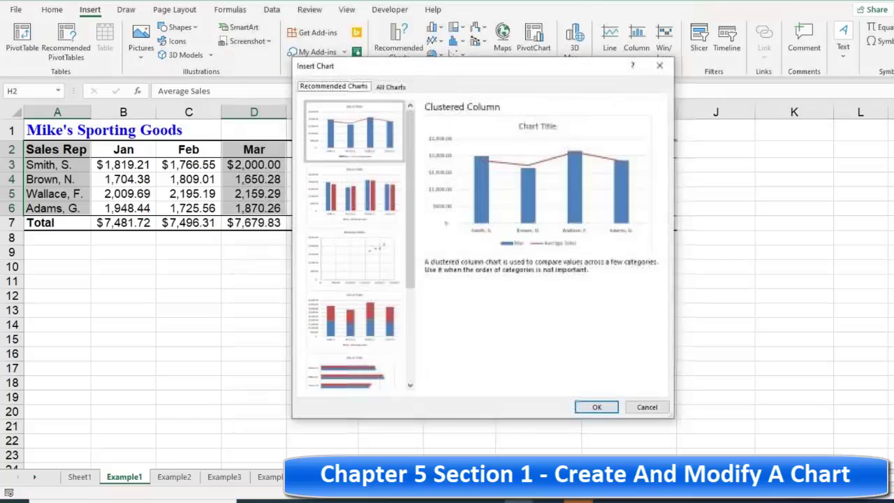
pyautogui.click(375, 198)
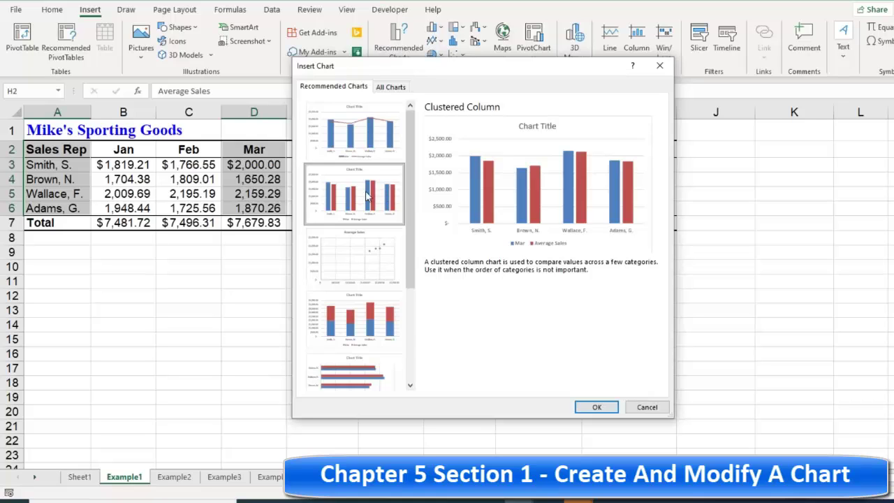
pyautogui.click(597, 409)
# Step: Move the Example1 chart down clear of the sales rep rows and check the Mar and Average Sales source headings
pyautogui.moveTo(535, 191); pyautogui.dragTo(570, 190)
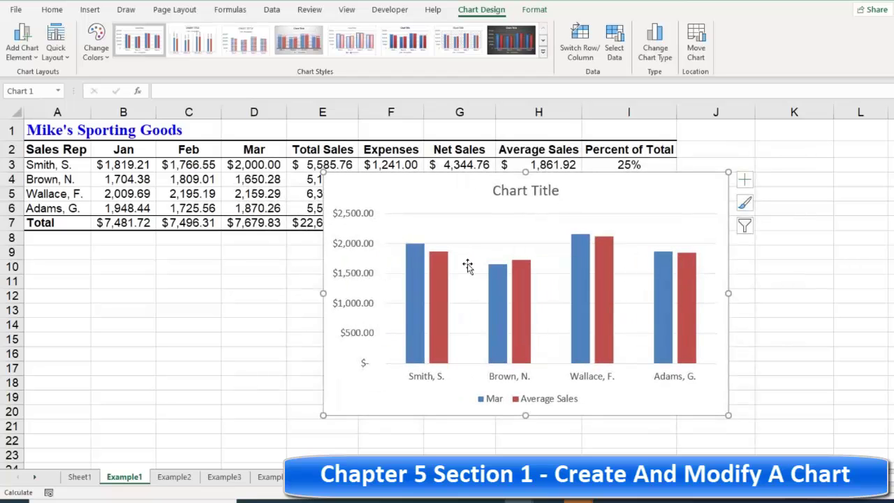
pyautogui.click(79, 477)
pyautogui.click(124, 477)
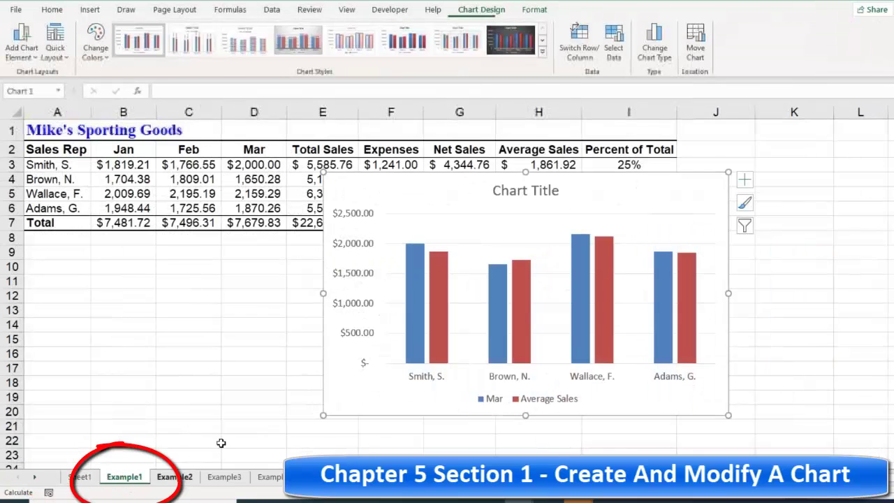
pyautogui.moveTo(439, 183); pyautogui.dragTo(507, 234)
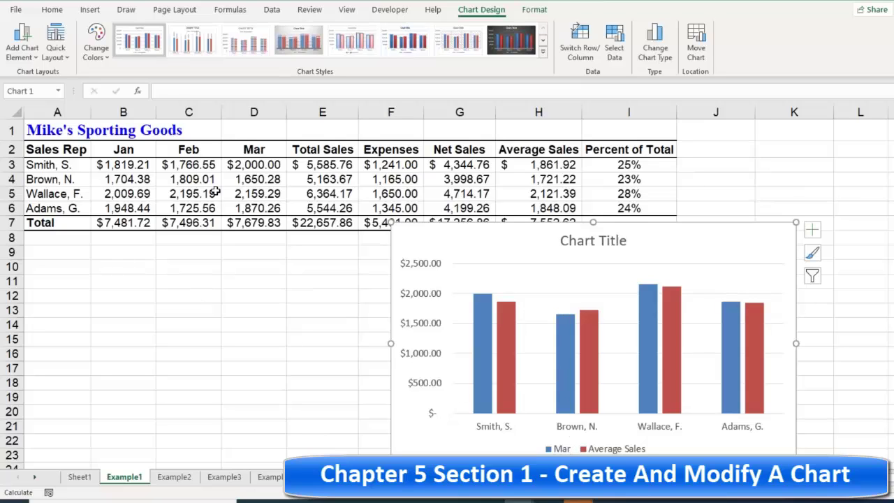
pyautogui.click(250, 150)
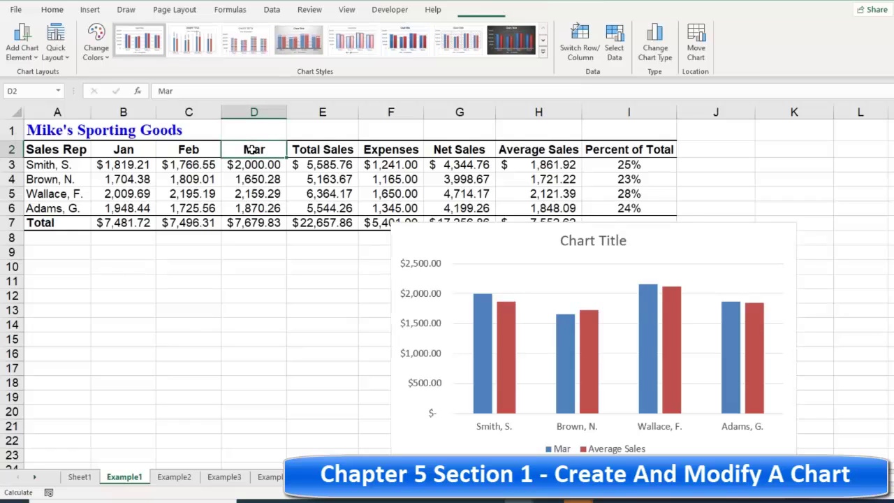
pyautogui.click(539, 150)
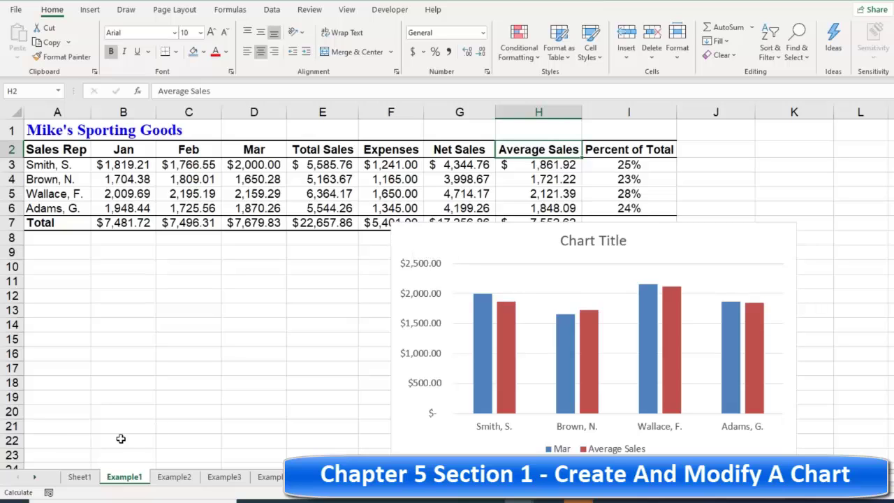
# Step: Select the chart on Sheet1 and review its design tools, formatting tools and list of chart elements
pyautogui.click(78, 476)
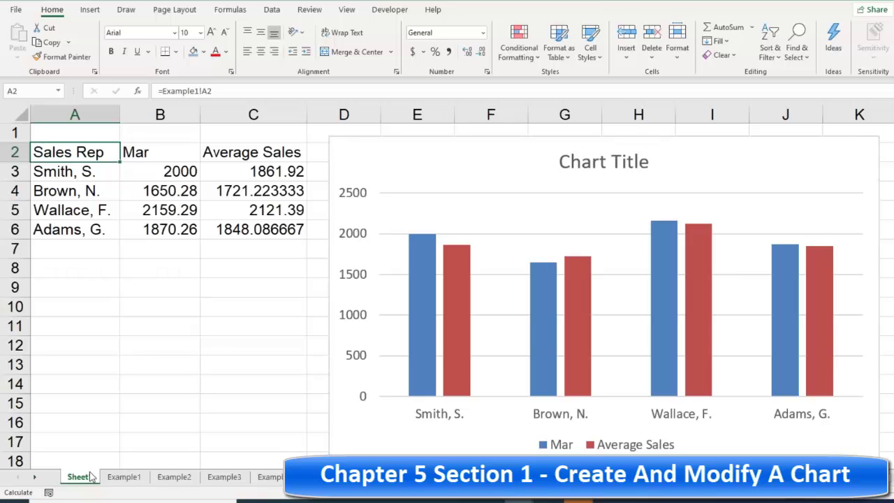
pyautogui.click(381, 150)
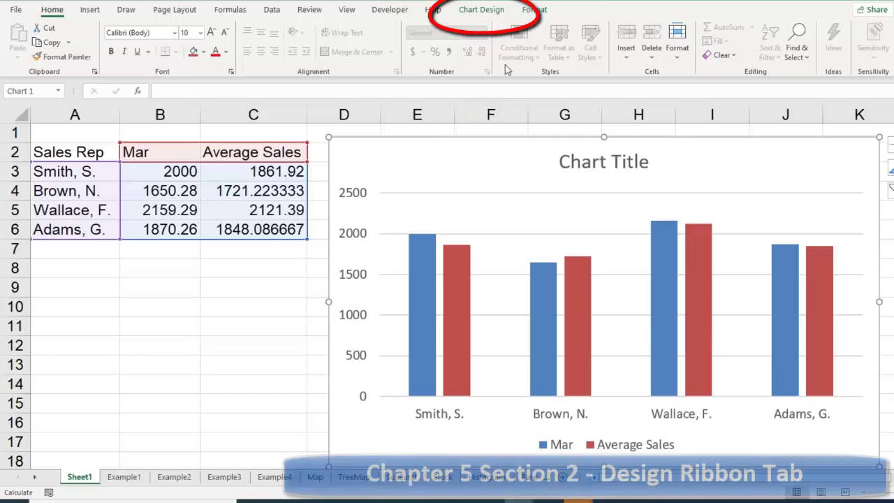
pyautogui.click(480, 11)
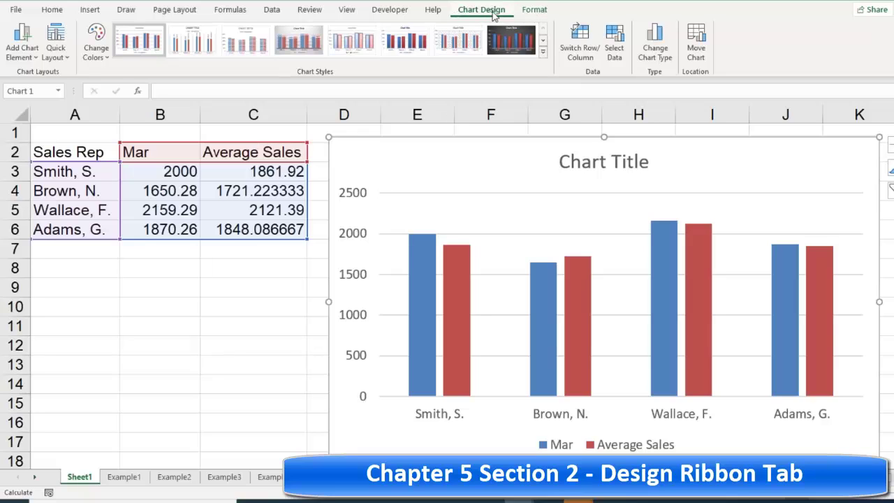
pyautogui.click(528, 11)
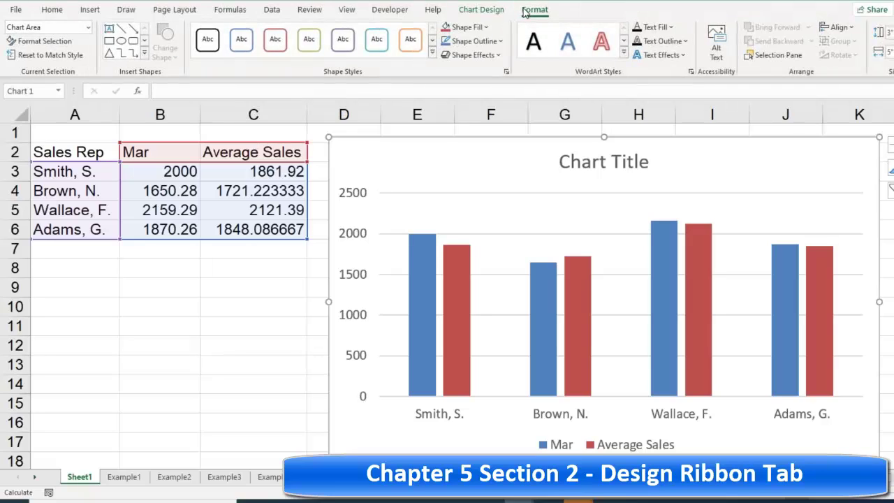
pyautogui.click(474, 13)
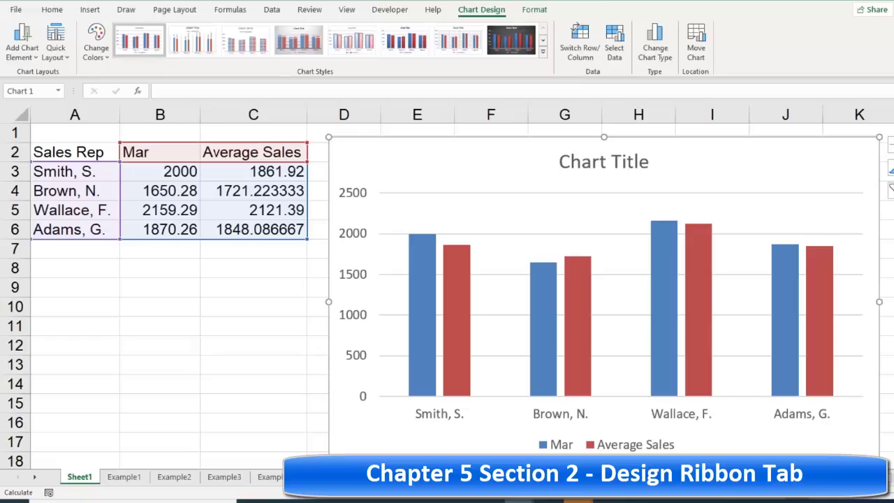
pyautogui.click(32, 58)
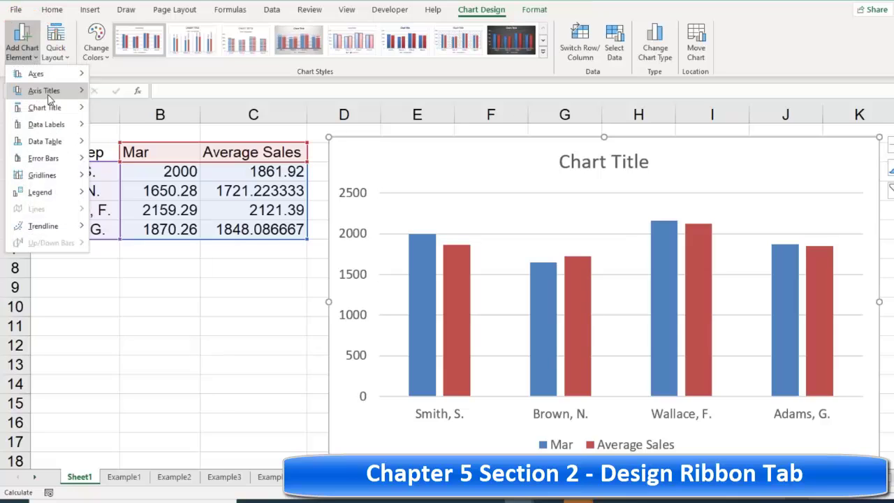
# Step: Apply quick layout Layout 9 to the Sheet1 chart
pyautogui.click(55, 53)
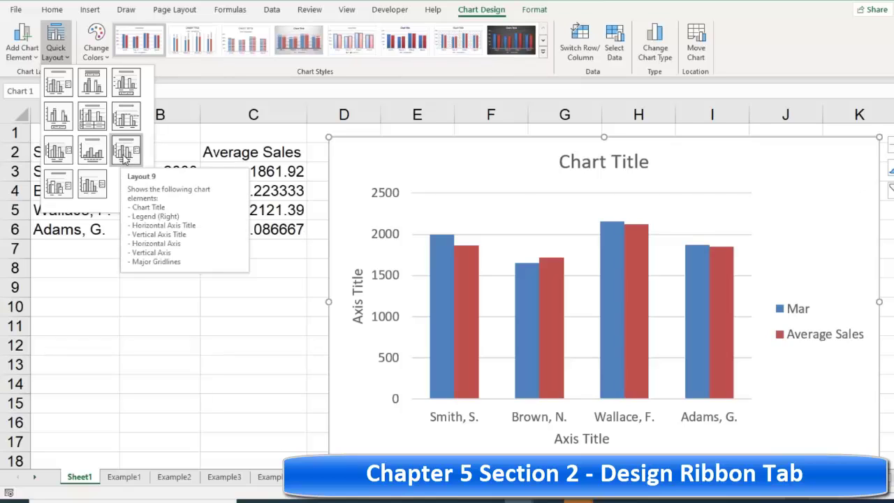
pyautogui.click(124, 153)
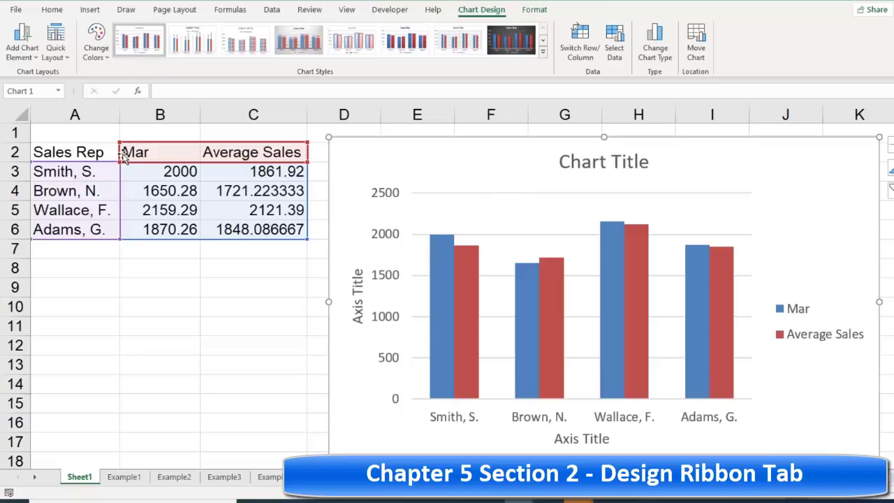
# Step: Recolour the chart with Colorful Palette 2 and apply the dark Style 8 chart style
pyautogui.click(99, 56)
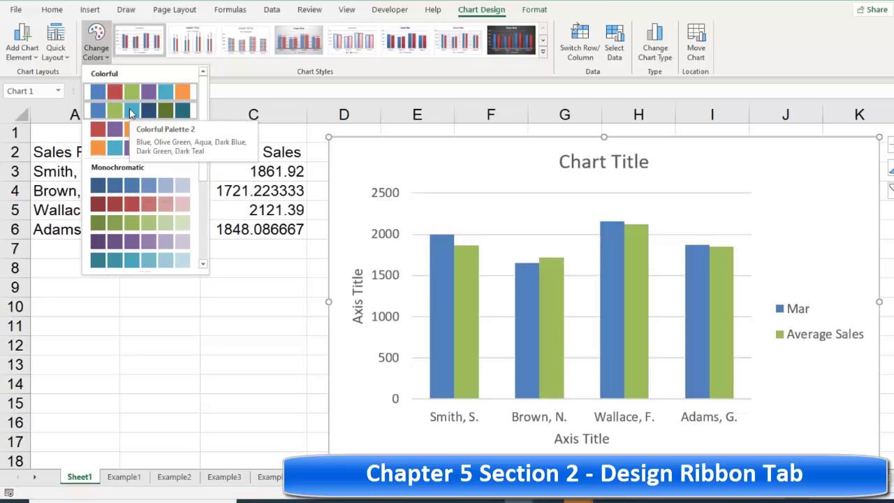
pyautogui.click(131, 111)
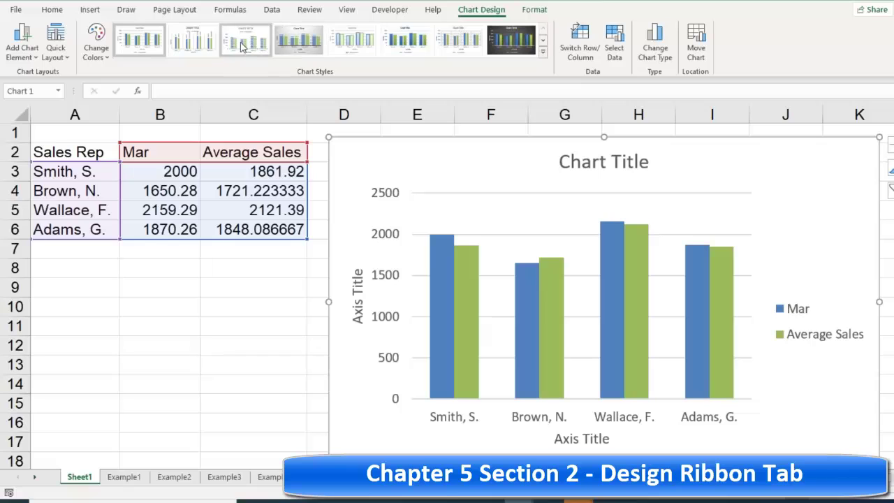
pyautogui.click(542, 51)
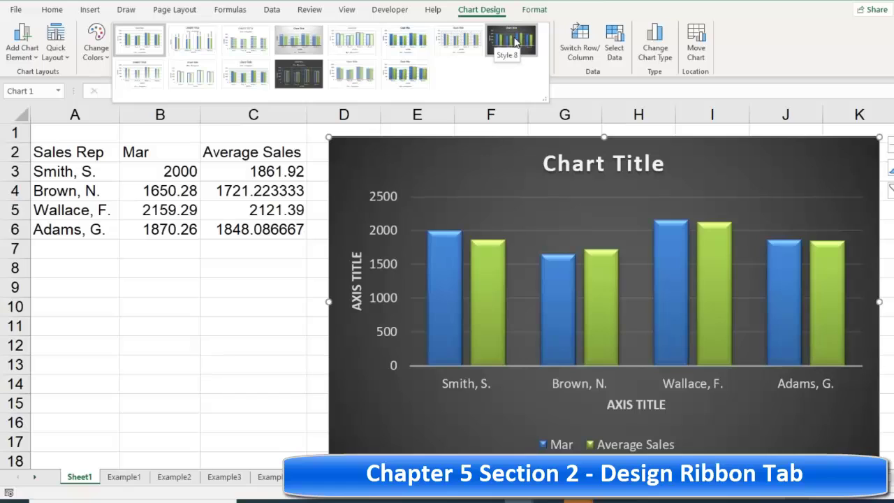
pyautogui.click(515, 43)
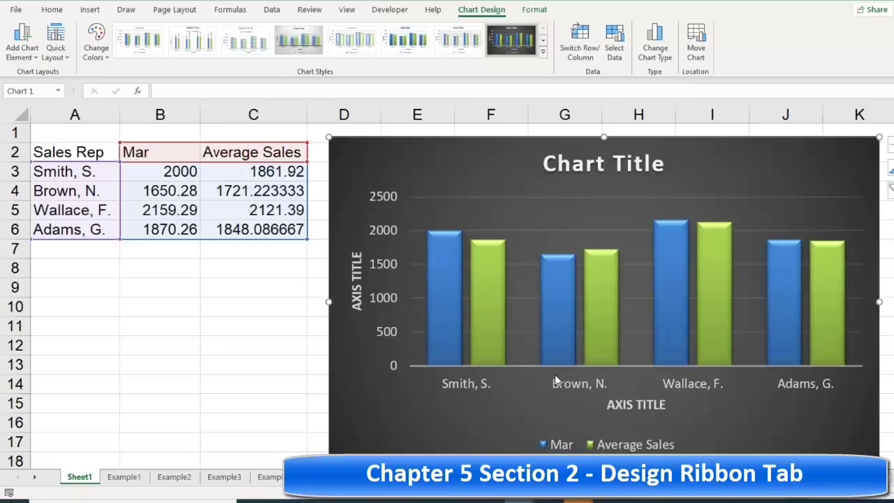
# Step: Switch the chart's rows and columns back and forth to compare grouping by sales rep with grouping by Mar and Average Sales
pyautogui.click(589, 46)
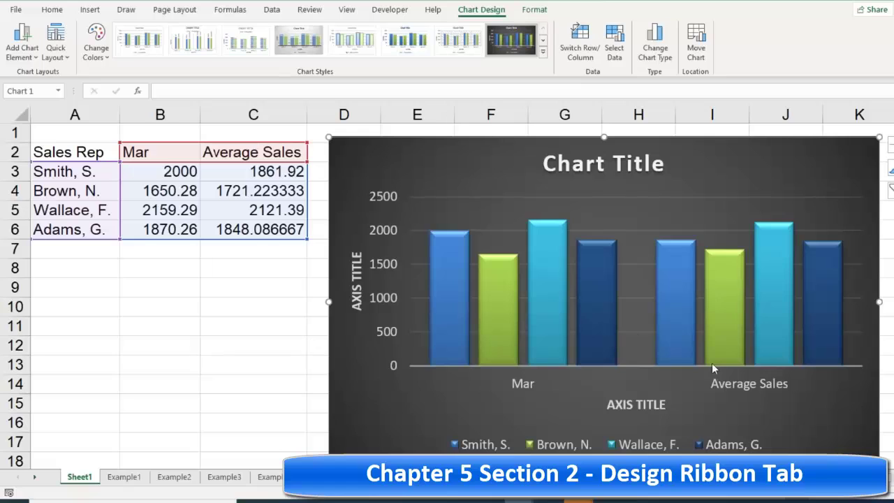
pyautogui.click(580, 42)
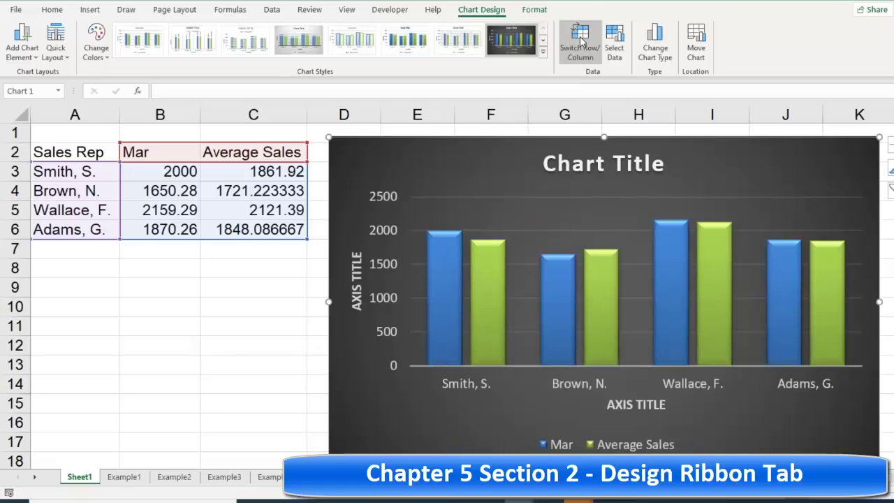
pyautogui.click(580, 42)
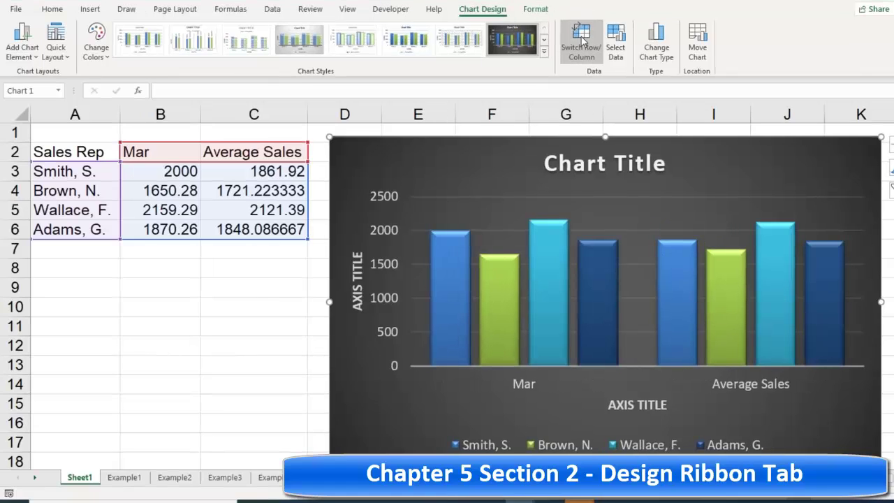
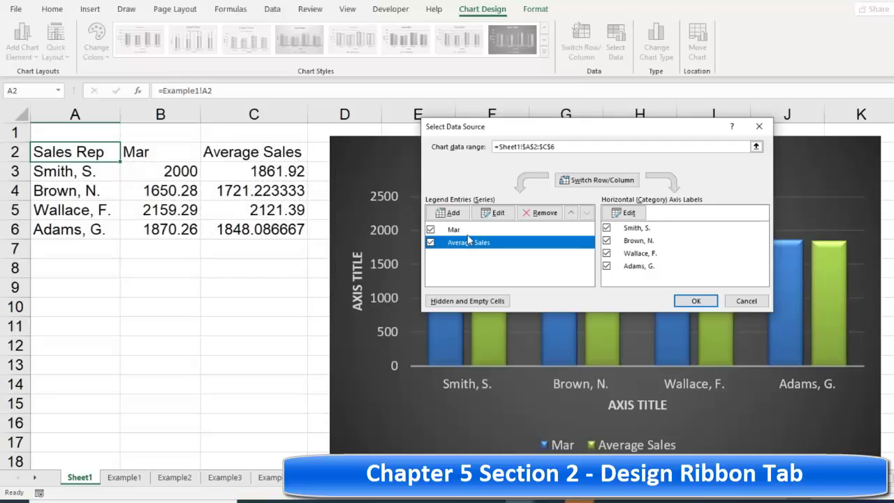
# Step: Move the Average Sales series ahead of Mar in the chart's data source and restore the original series order
pyautogui.click(466, 231)
pyautogui.click(475, 244)
pyautogui.click(571, 214)
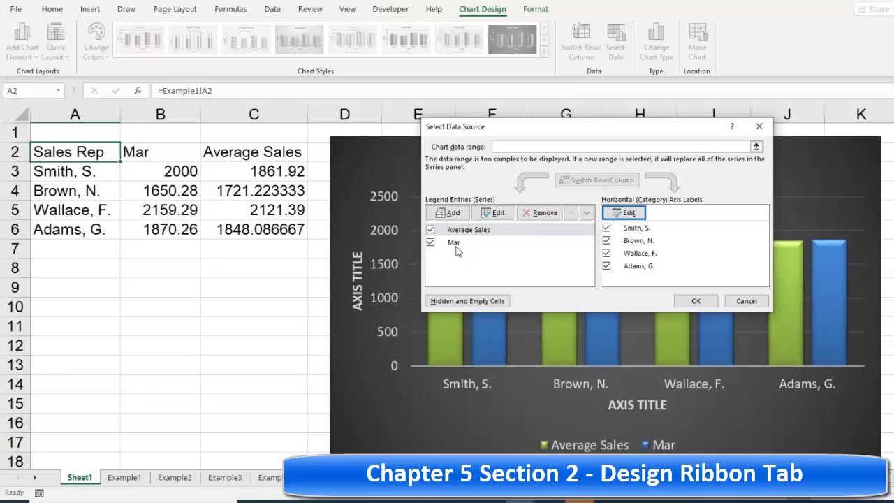
pyautogui.click(639, 240)
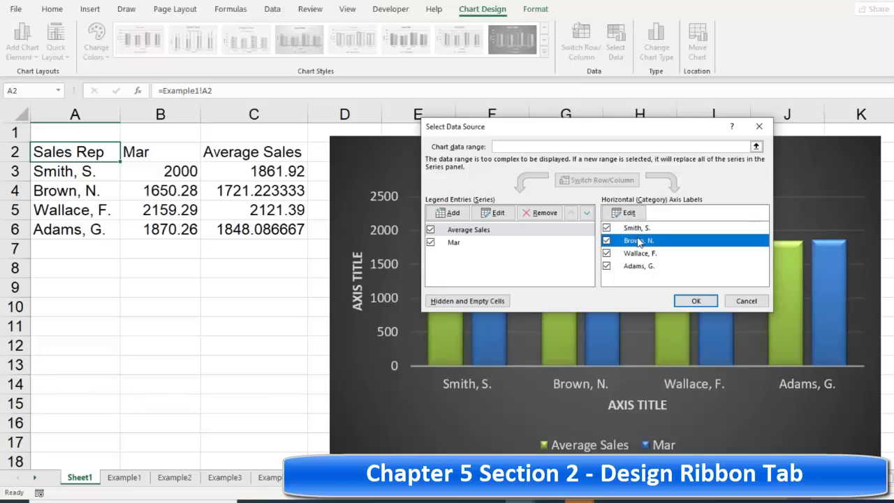
pyautogui.click(638, 229)
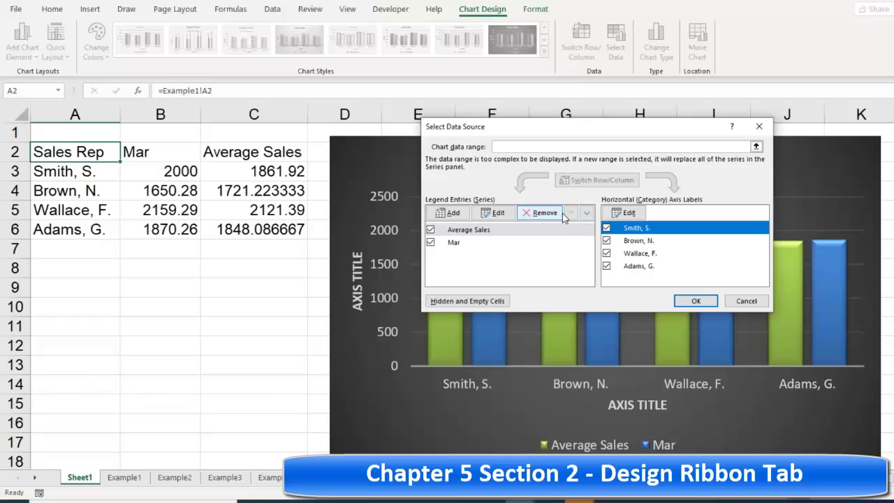
pyautogui.click(587, 213)
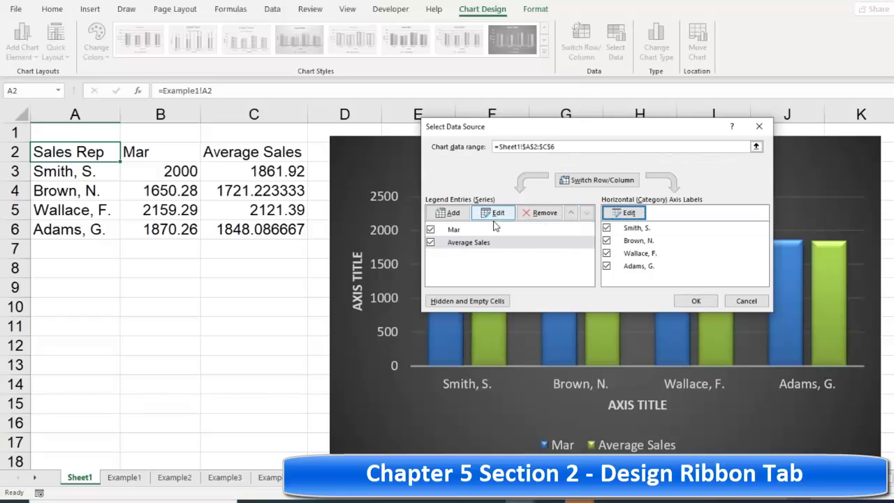
pyautogui.click(457, 230)
pyautogui.click(467, 244)
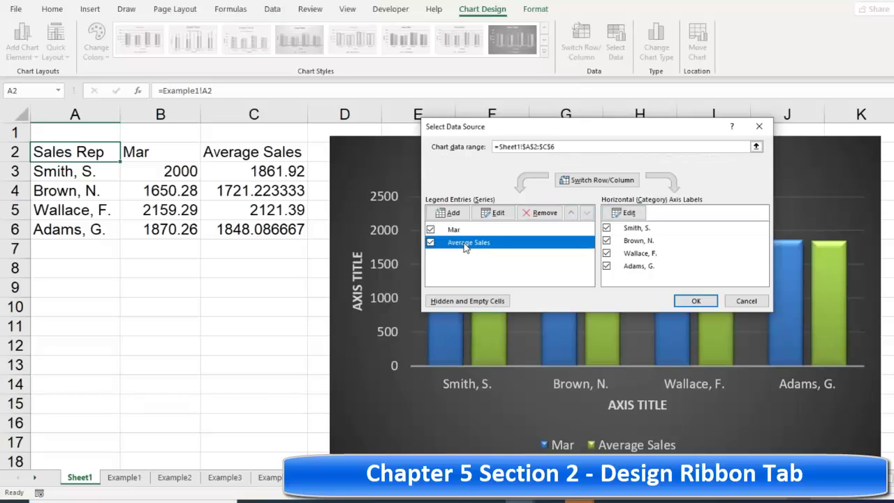
# Step: Switch rows and columns in the data source and move the row 6 sales rep to first in the series order
pyautogui.click(608, 183)
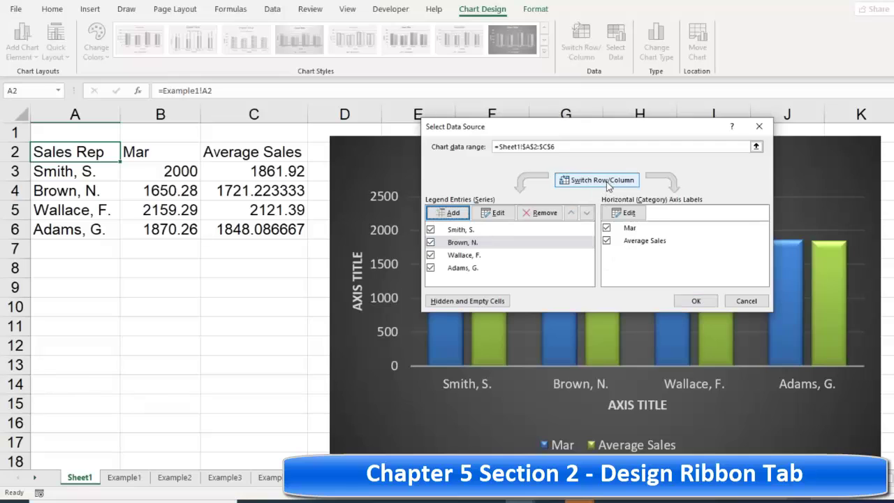
pyautogui.click(461, 268)
pyautogui.click(571, 213)
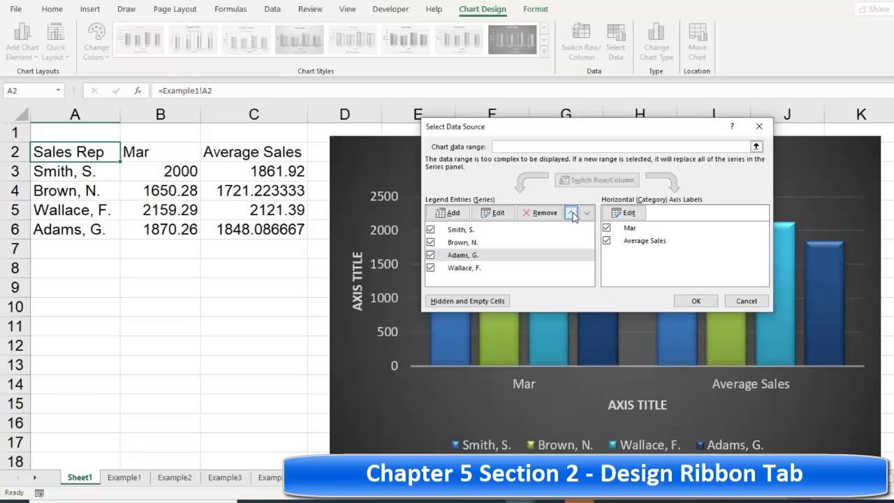
pyautogui.click(572, 213)
pyautogui.click(572, 213)
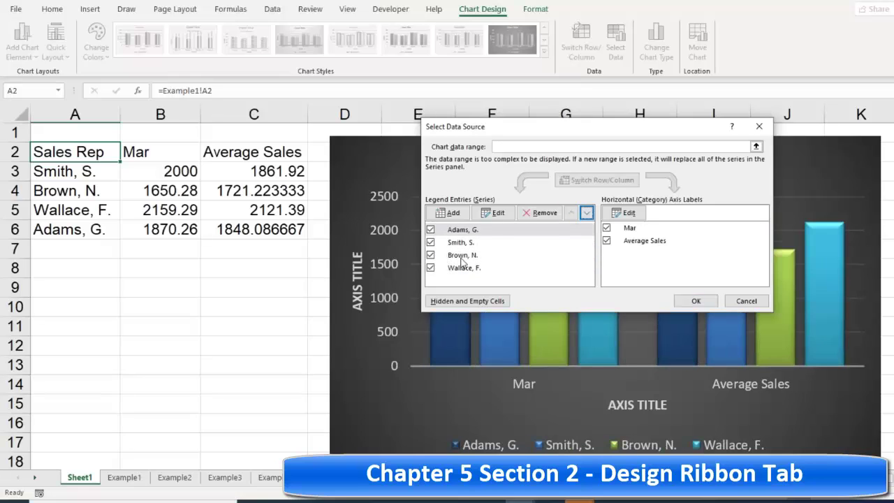
# Step: Move the row 4 sales rep up to second in the series order and apply the data source changes
pyautogui.click(462, 257)
pyautogui.click(572, 213)
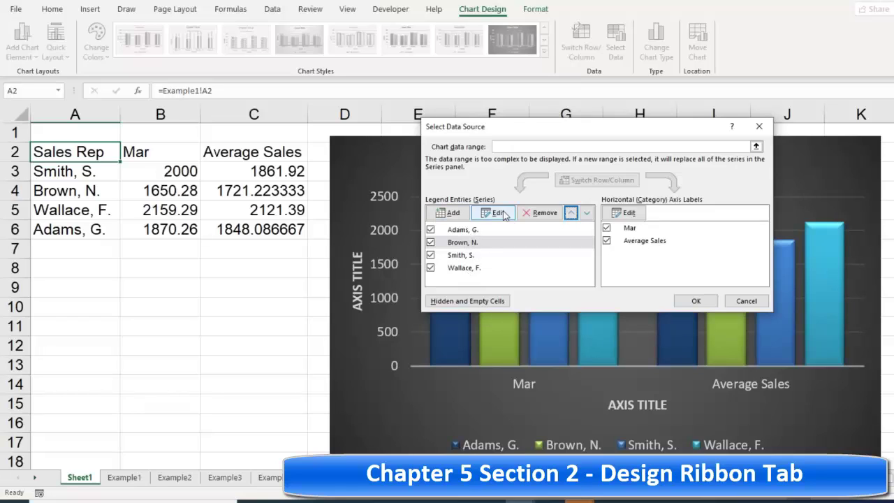
pyautogui.click(472, 233)
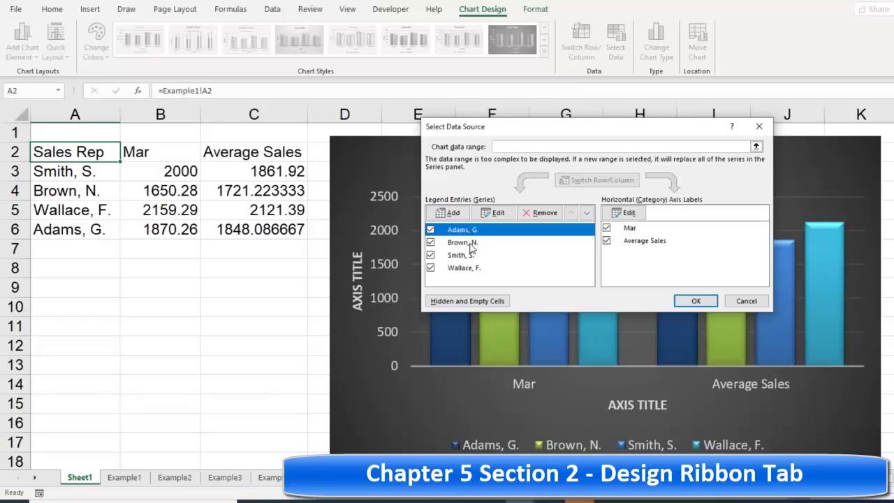
pyautogui.click(472, 244)
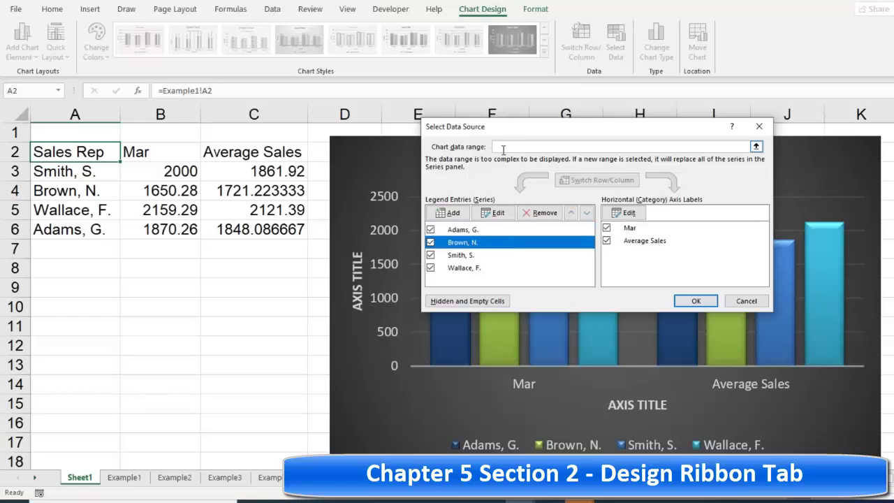
pyautogui.click(503, 146)
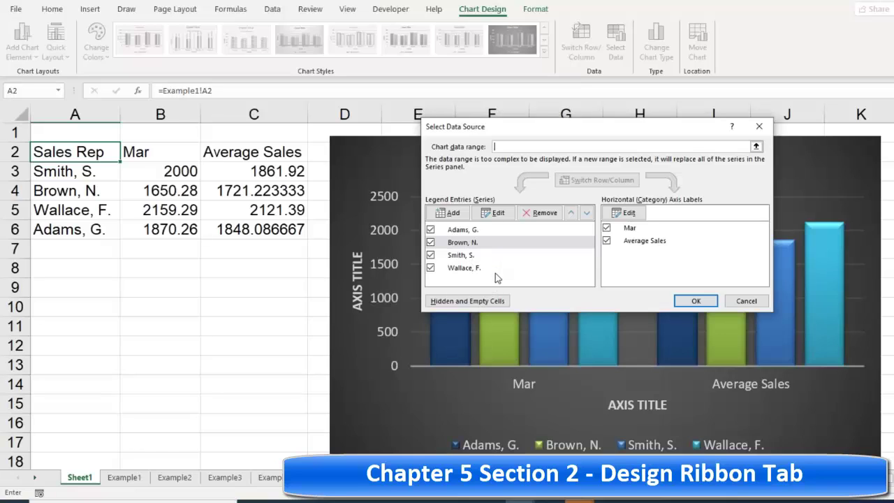
pyautogui.click(705, 304)
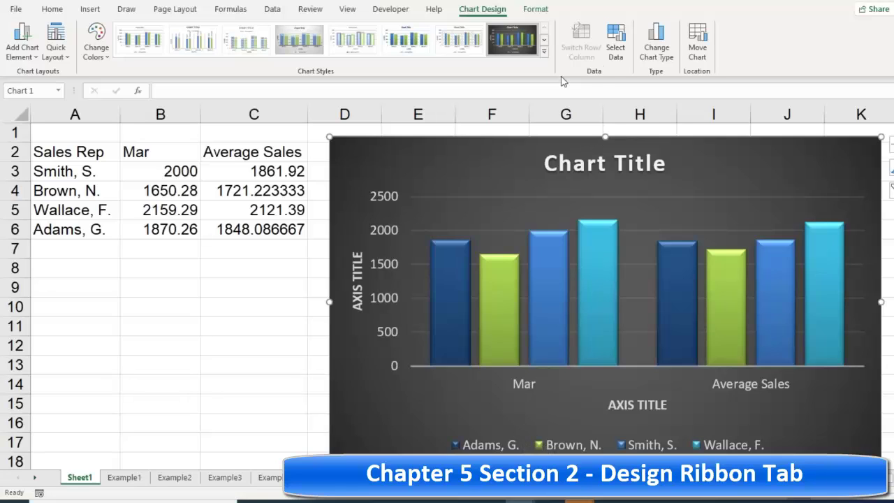
# Step: Preview the Pie type and change the chart to a Line chart
pyautogui.click(658, 57)
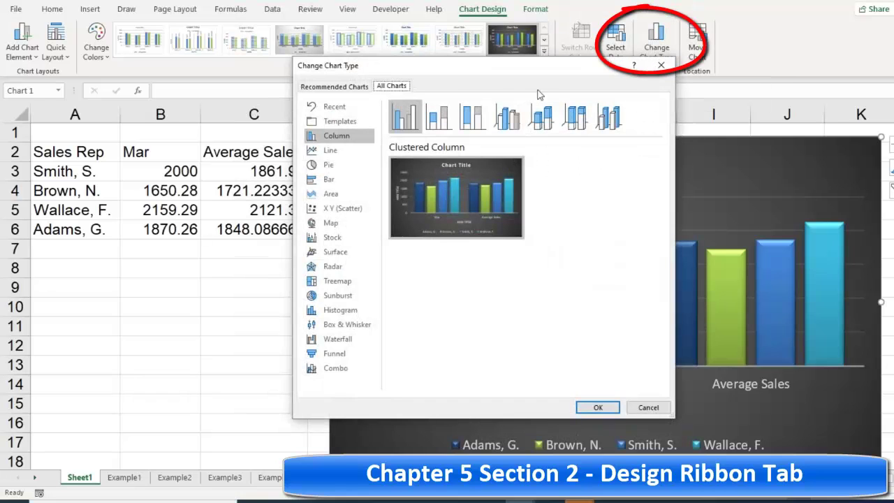
pyautogui.click(323, 151)
pyautogui.click(324, 167)
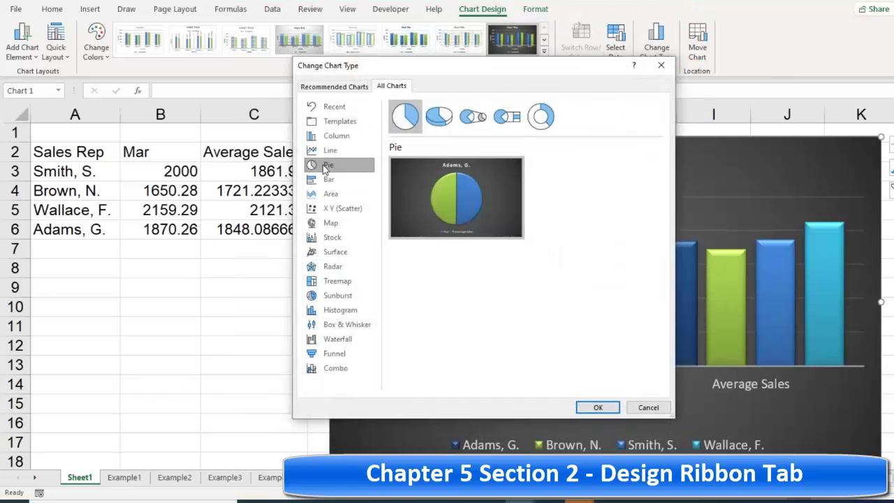
pyautogui.click(328, 153)
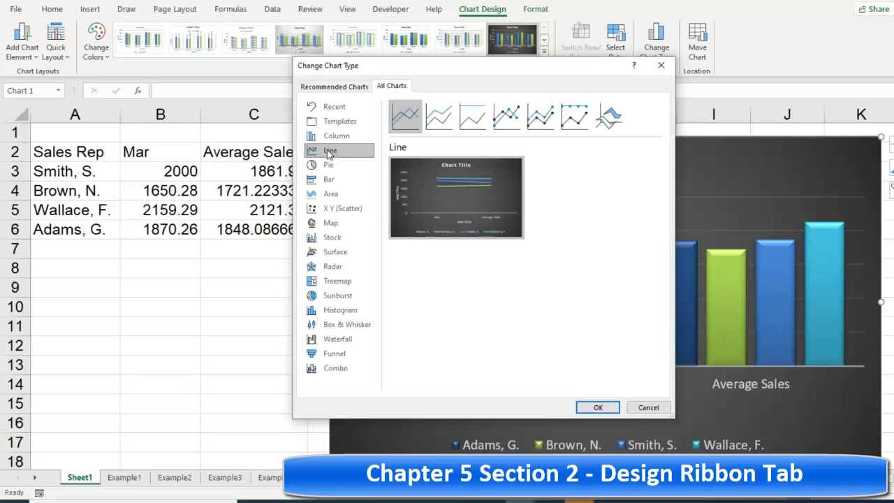
pyautogui.click(597, 407)
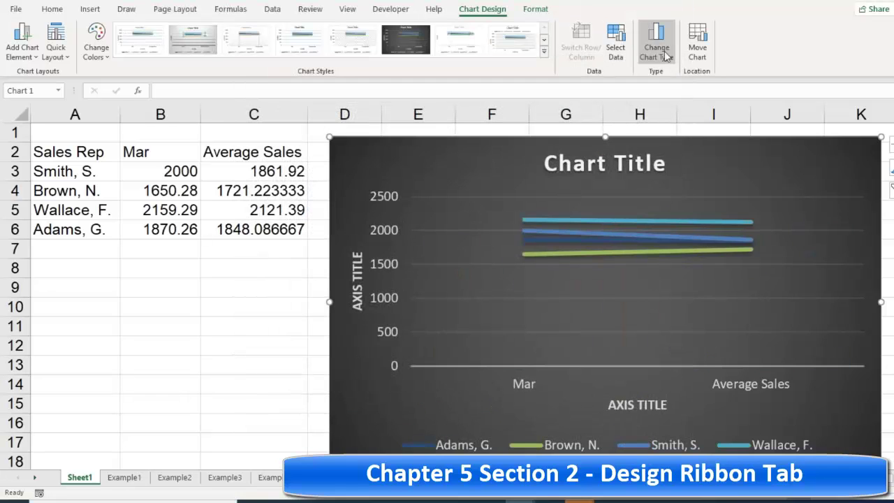
# Step: Change the Line chart to an Area chart
pyautogui.click(665, 56)
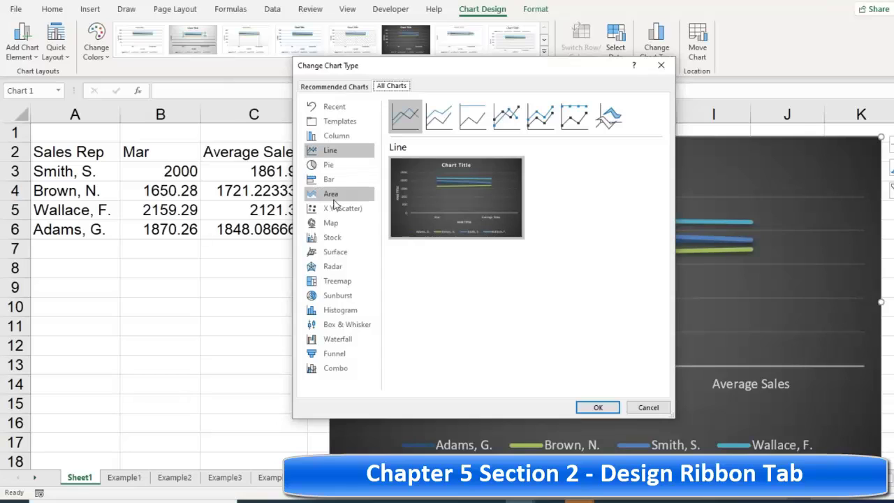
pyautogui.click(333, 195)
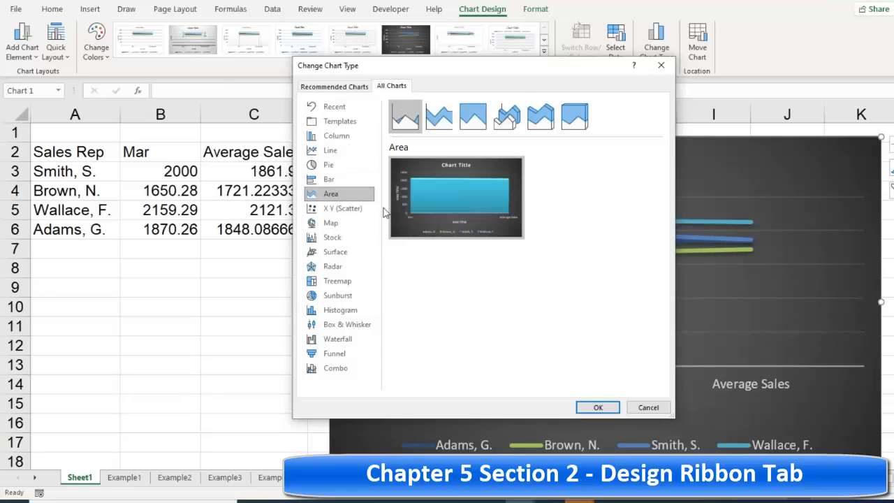
pyautogui.click(598, 407)
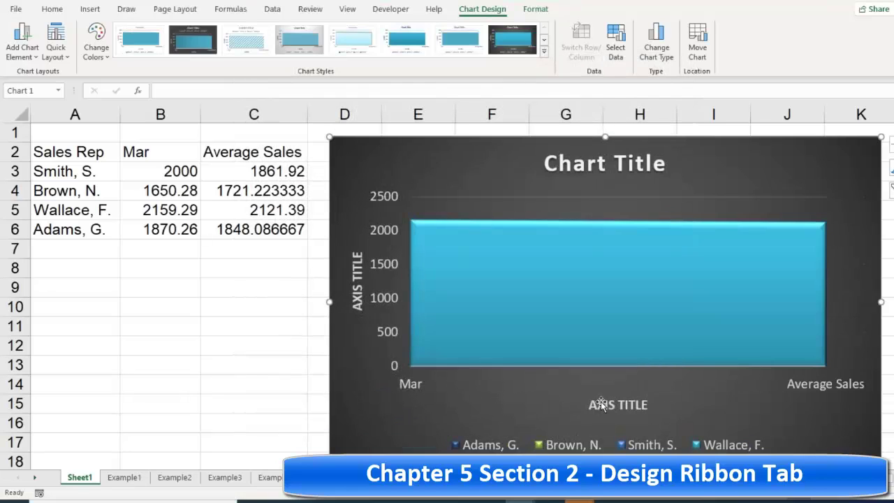
# Step: Change the Area chart to a Clustered Column chart
pyautogui.click(659, 45)
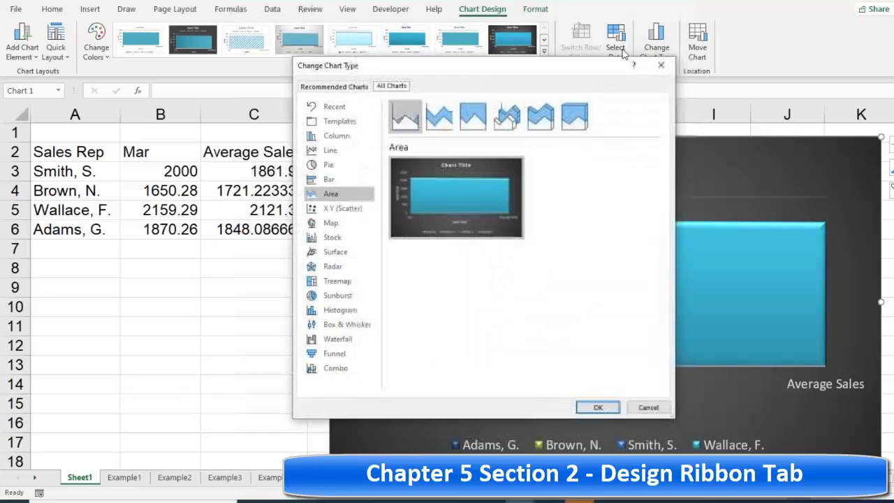
pyautogui.click(314, 138)
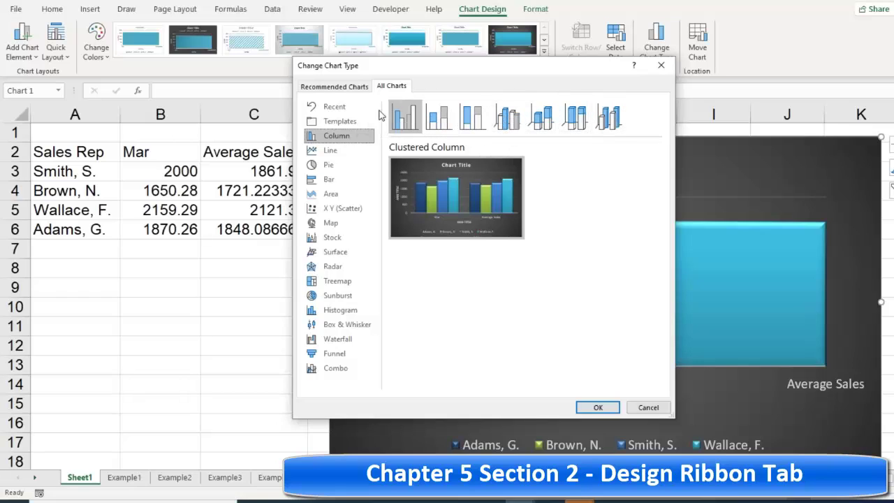
pyautogui.click(597, 407)
pyautogui.moveTo(460, 307)
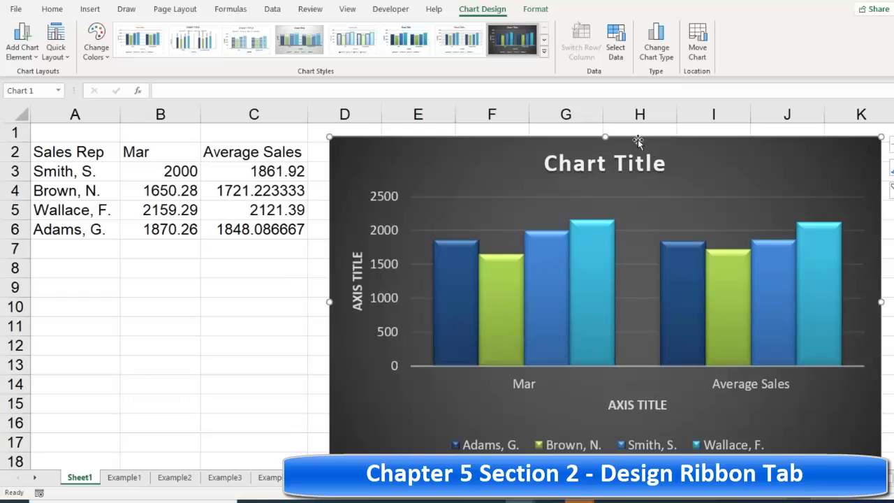
# Step: Move the chart from Sheet1 to a new sheet named Chart1
pyautogui.click(698, 52)
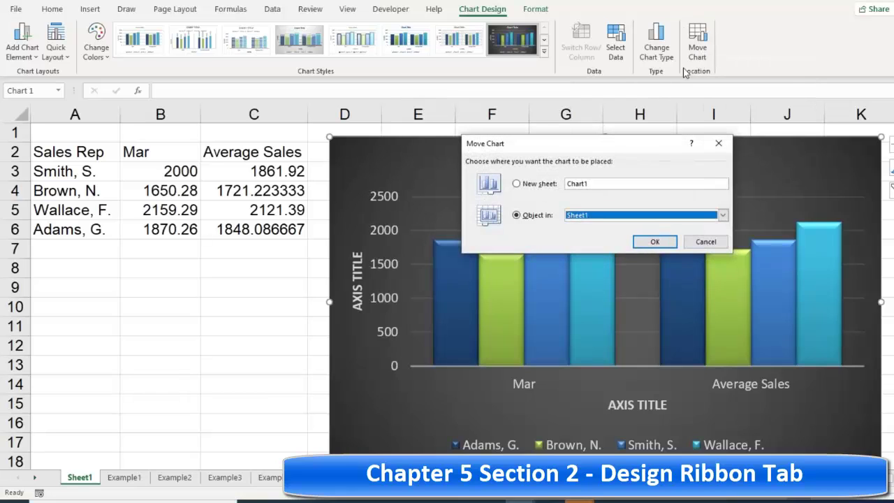
pyautogui.click(517, 183)
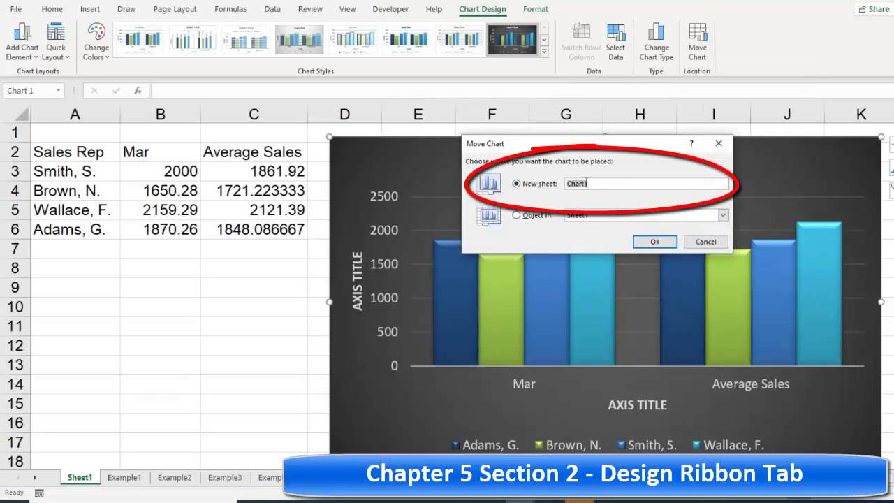
pyautogui.click(655, 242)
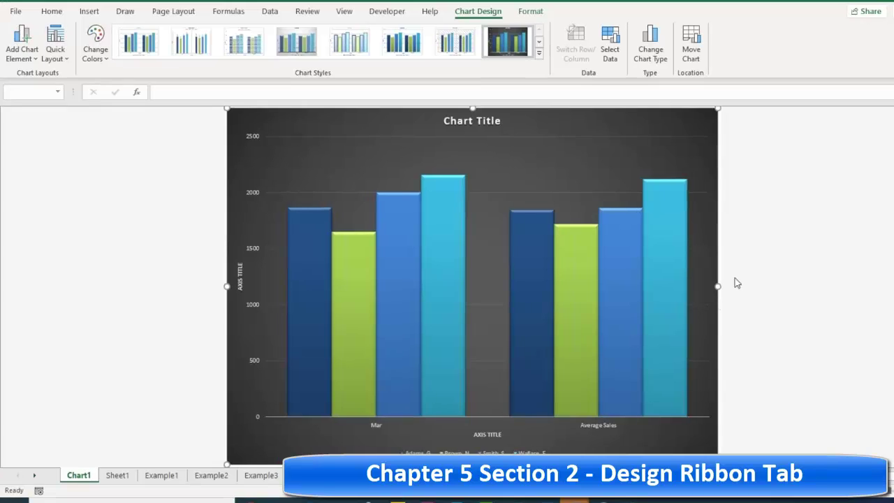
# Step: Move the chart from the Chart1 sheet back into Sheet1 as an embedded object
pyautogui.click(691, 48)
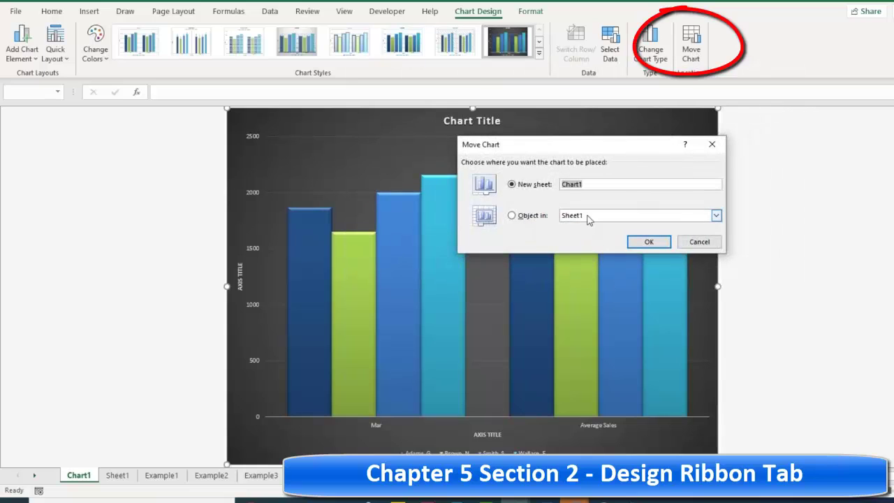
pyautogui.click(514, 215)
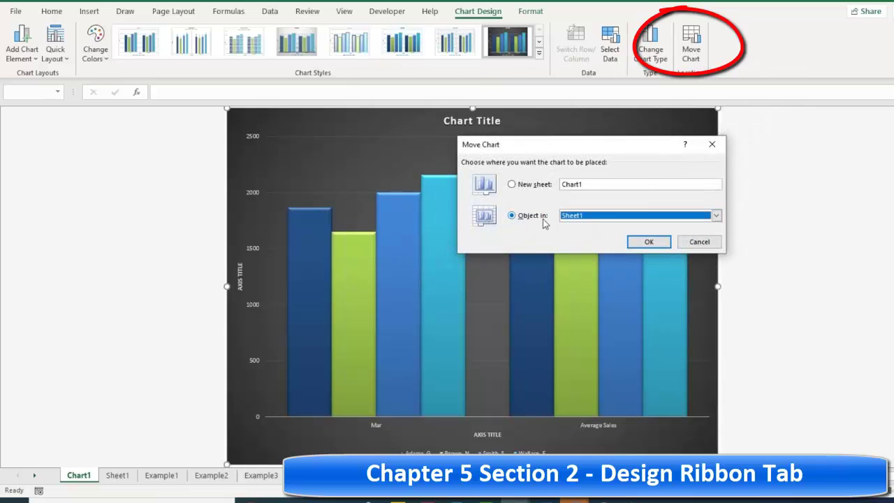
pyautogui.click(637, 240)
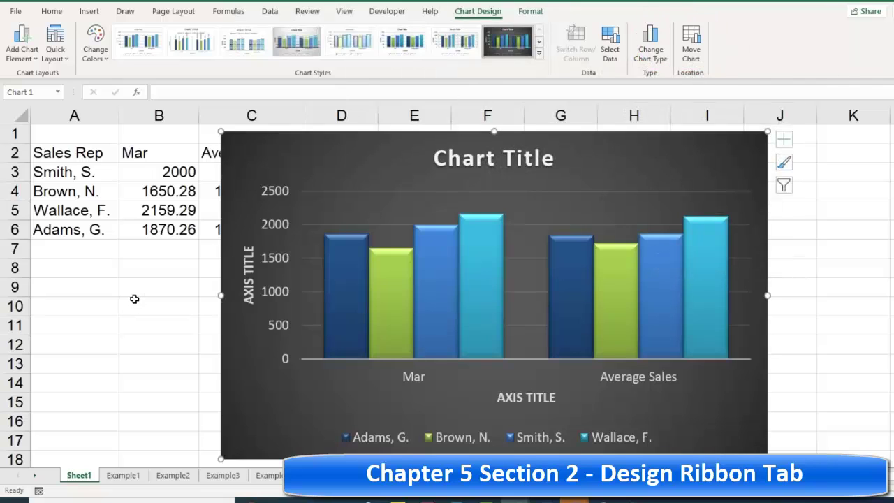
# Step: Insert a new blank worksheet in front of Sheet1
pyautogui.rightClick(87, 478)
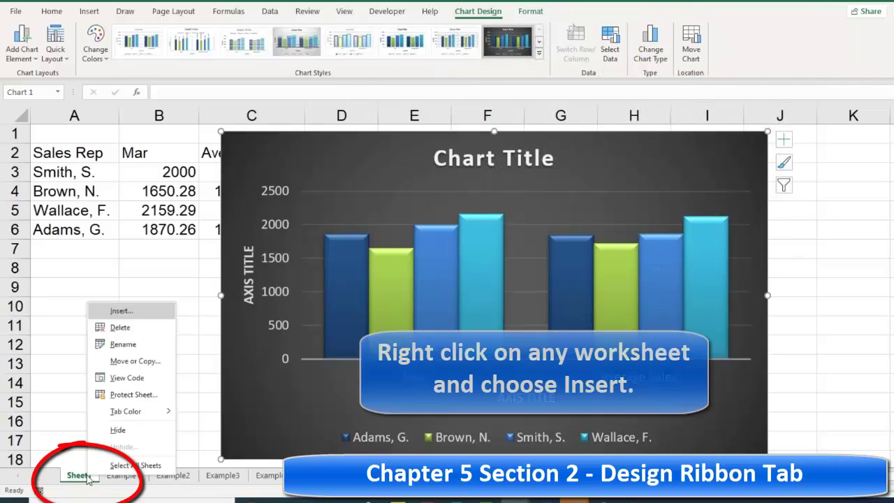
pyautogui.click(120, 311)
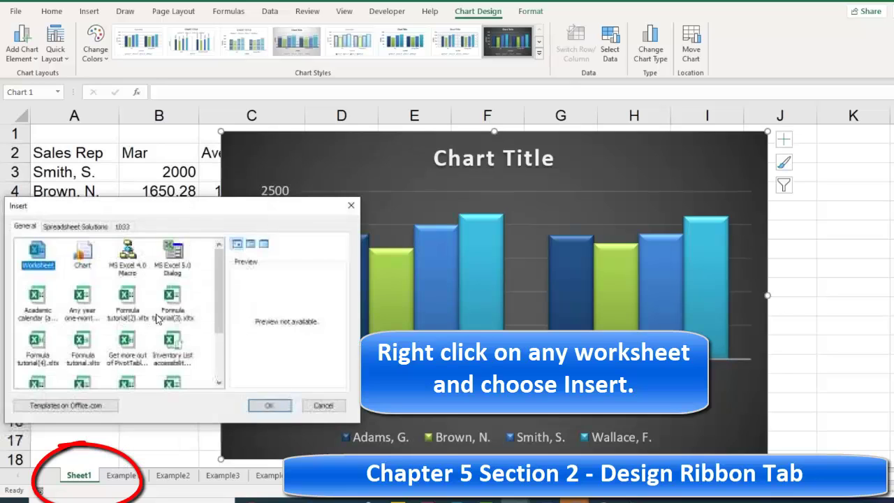
pyautogui.click(261, 399)
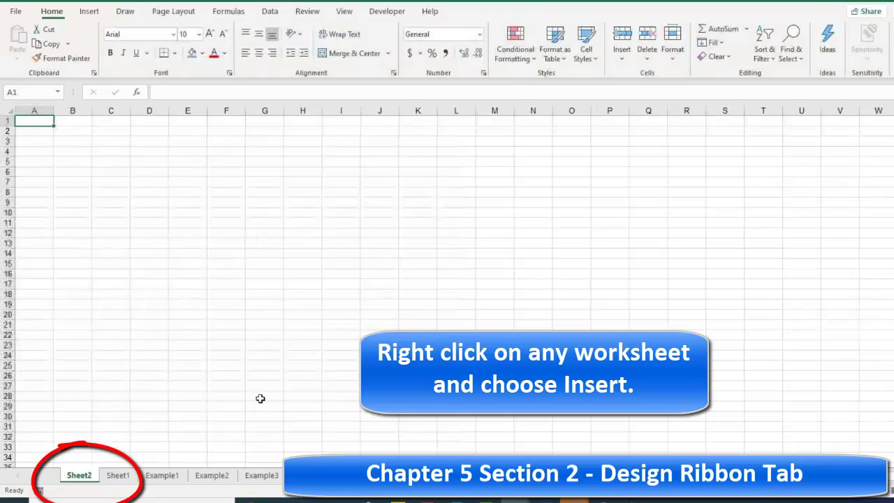
# Step: Move the dark-styled column chart on Sheet1 into Sheet2 as an embedded object
pyautogui.click(120, 477)
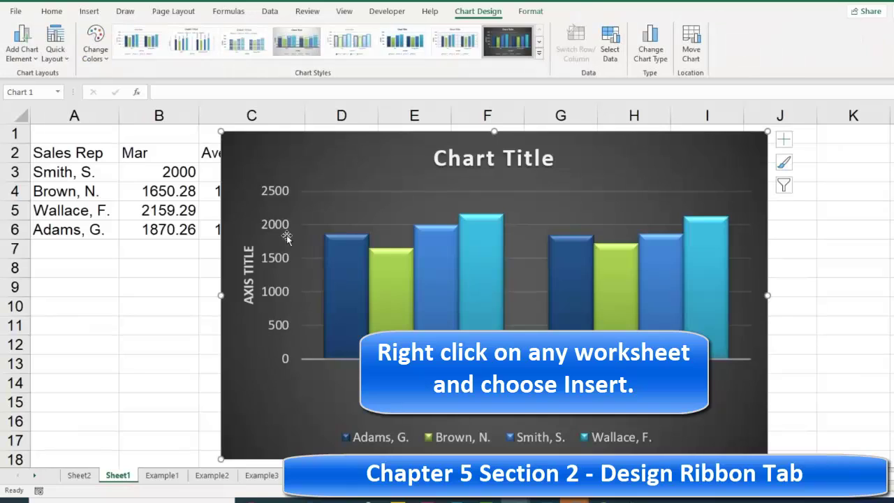
pyautogui.click(691, 53)
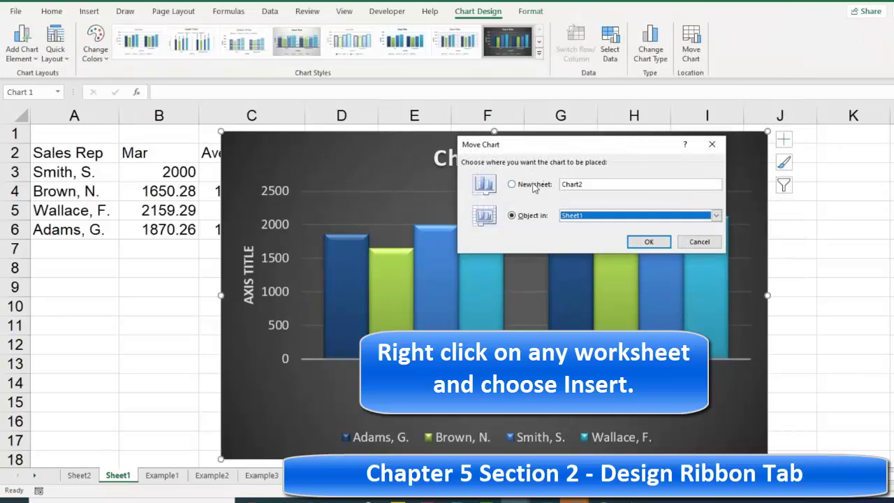
pyautogui.click(529, 187)
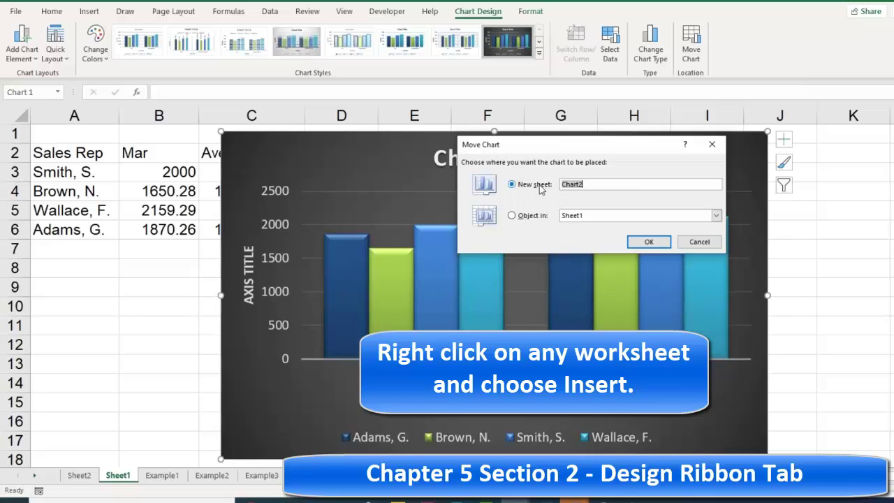
pyautogui.click(621, 187)
pyautogui.click(512, 217)
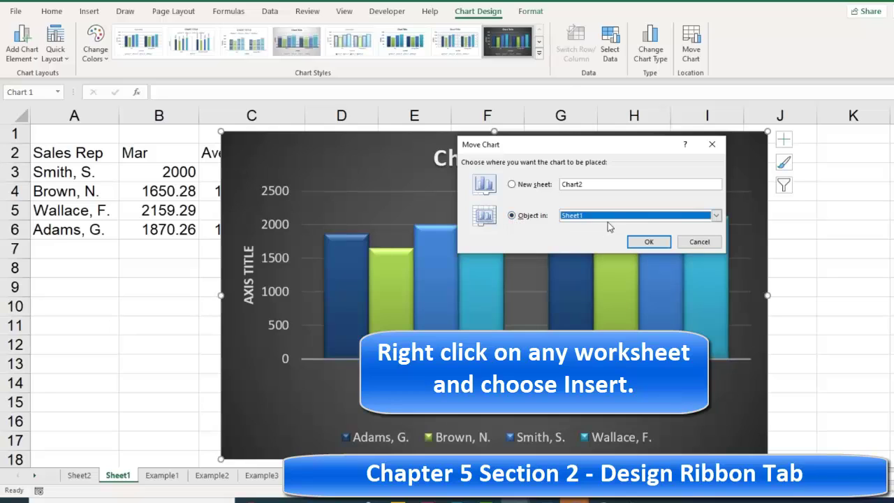
pyautogui.click(715, 215)
pyautogui.click(594, 227)
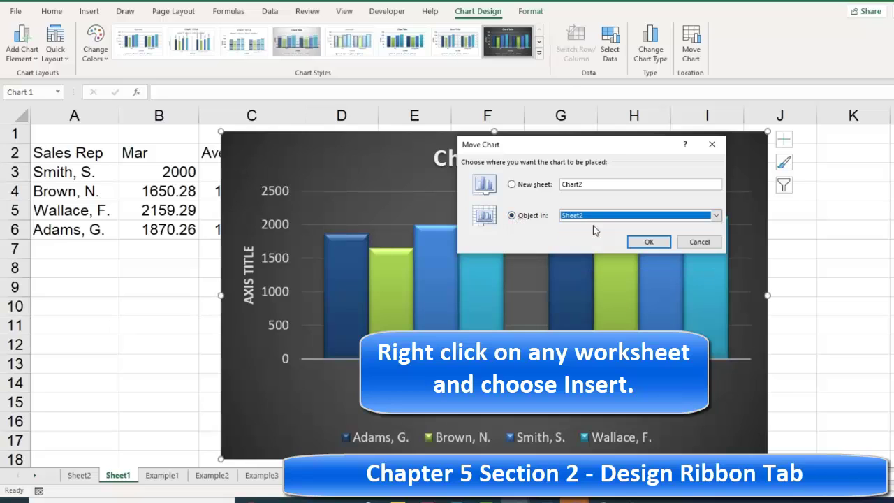
pyautogui.click(648, 243)
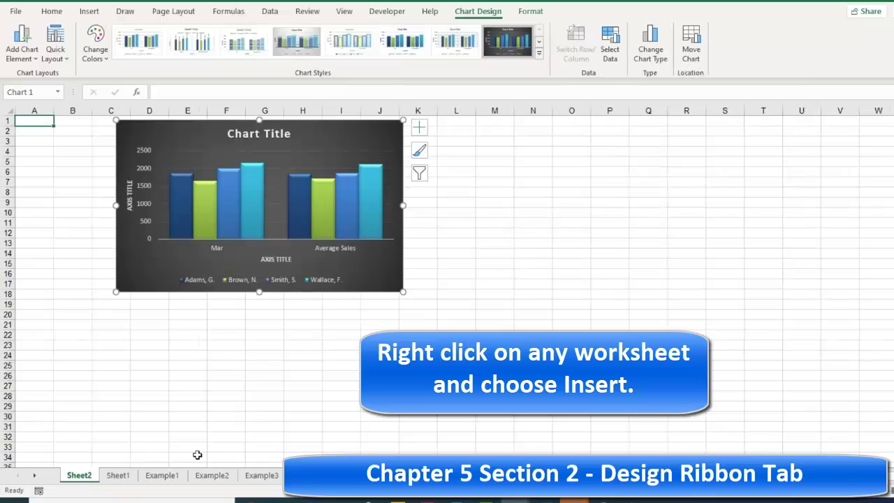
# Step: Move the Example1 column chart into Sheet2 as an object and place it directly beneath the dark-styled chart
pyautogui.click(162, 476)
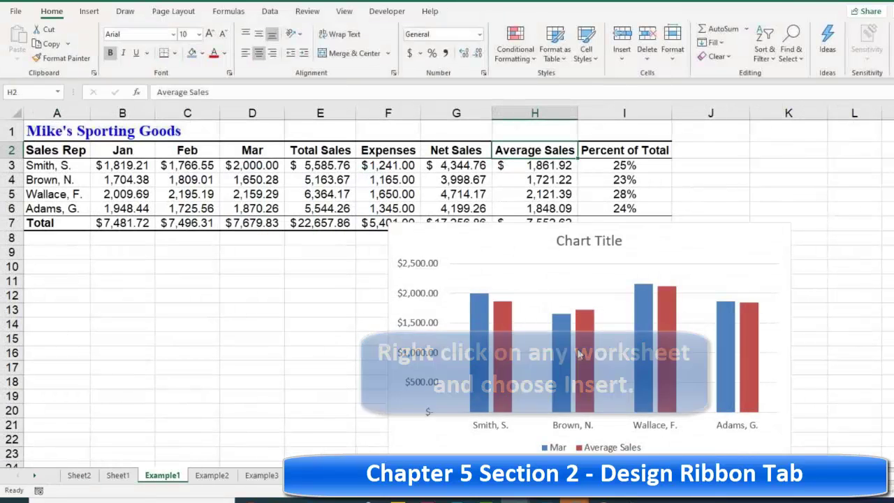
pyautogui.click(521, 232)
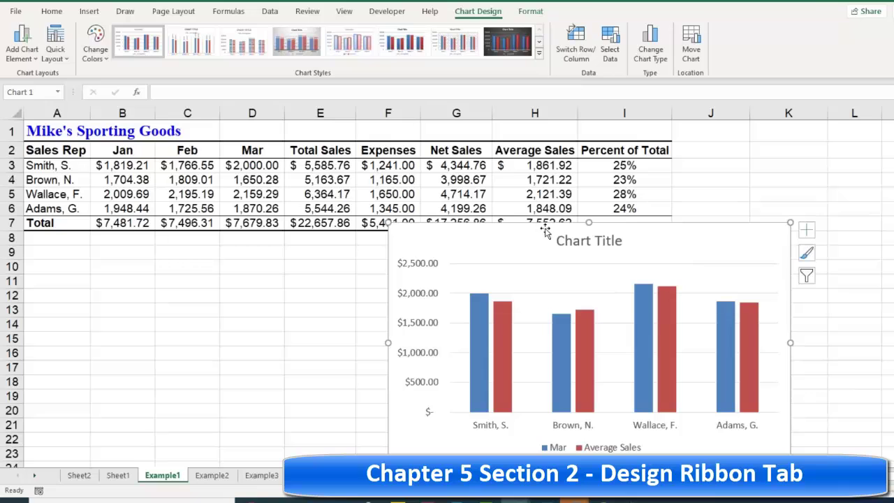
pyautogui.click(691, 44)
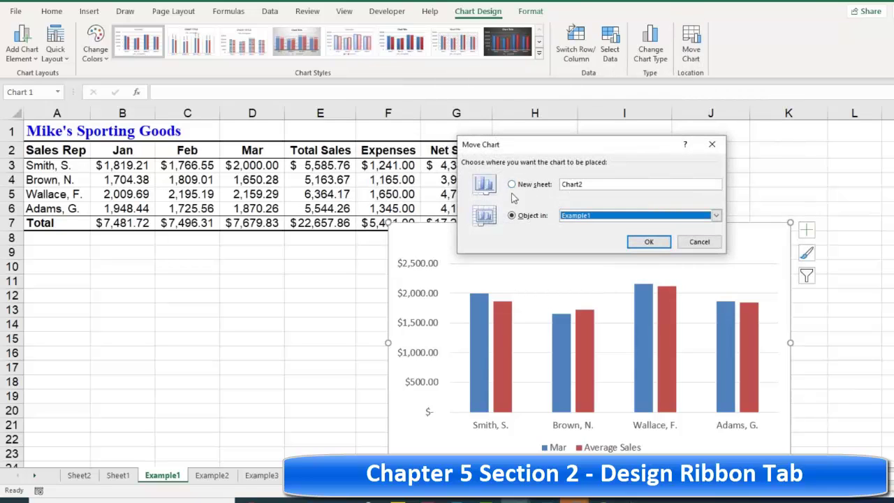
pyautogui.click(589, 217)
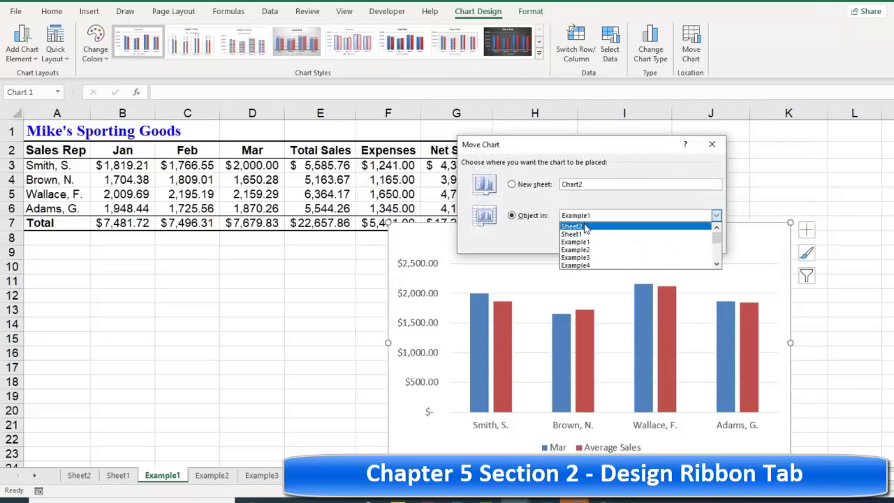
pyautogui.click(588, 224)
pyautogui.click(649, 242)
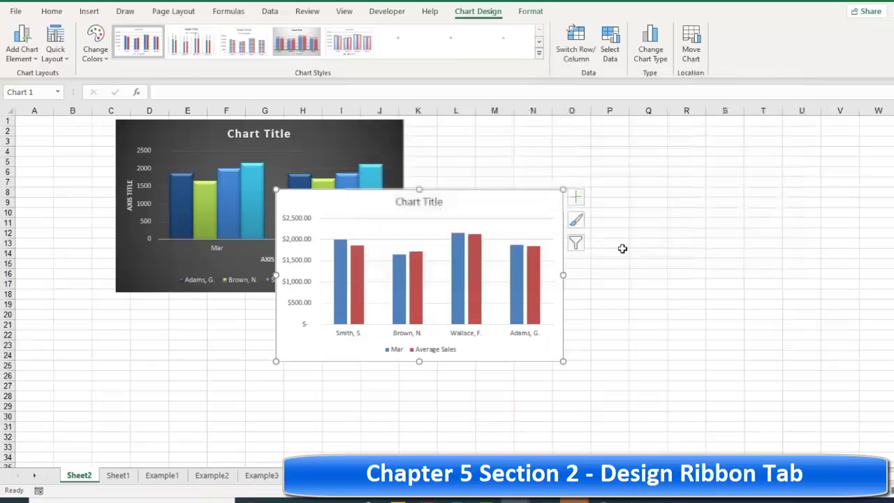
pyautogui.moveTo(461, 213); pyautogui.dragTo(299, 320)
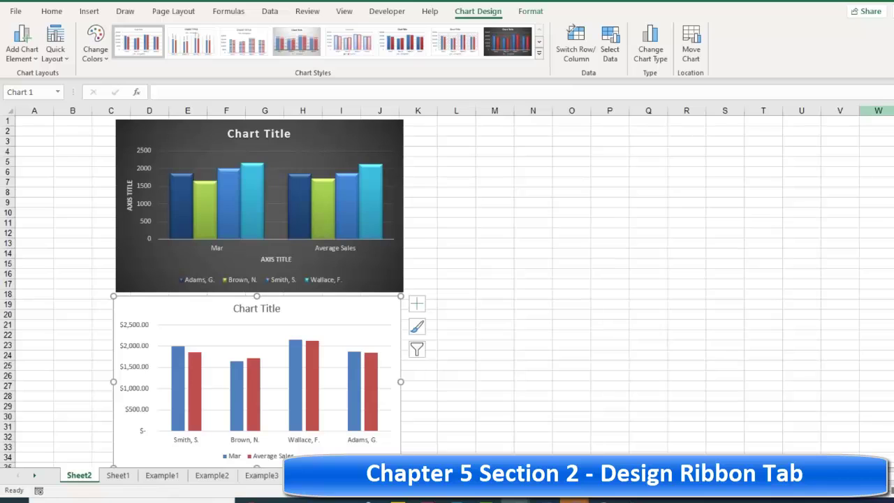
# Step: Move the blue and red column chart from Sheet2 back into Example1 as an object
pyautogui.click(690, 42)
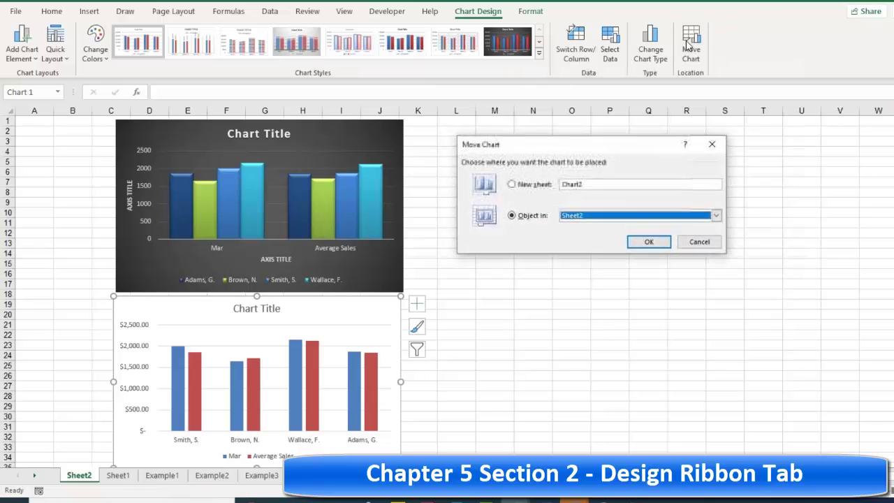
pyautogui.click(611, 222)
pyautogui.click(605, 240)
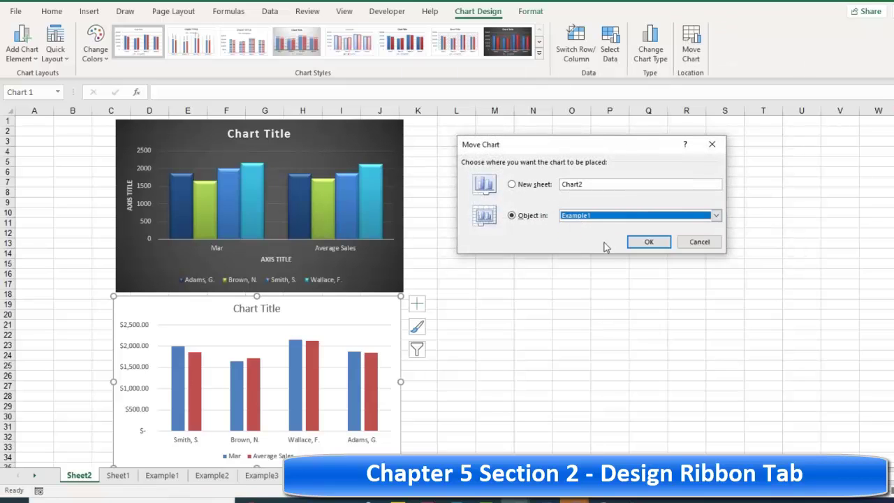
pyautogui.click(649, 242)
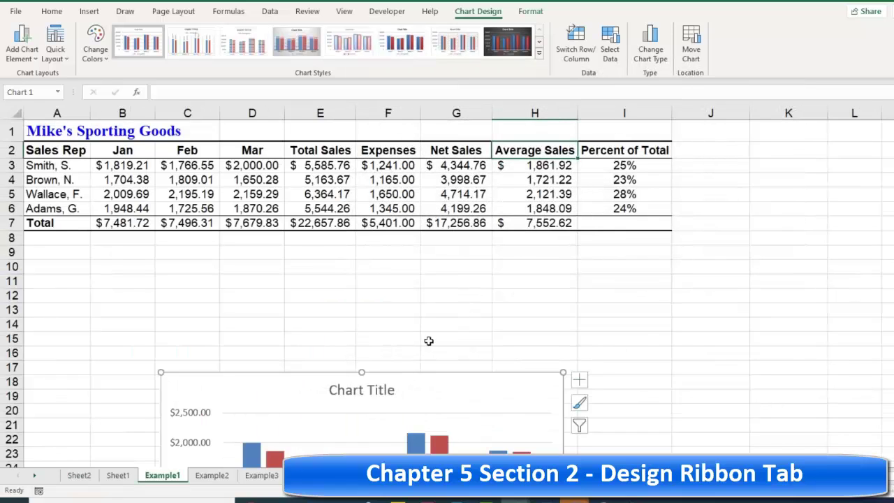
# Step: Reposition the chart on Example1 directly below the sales table, with its upper-left corner at cell D9
pyautogui.click(278, 299)
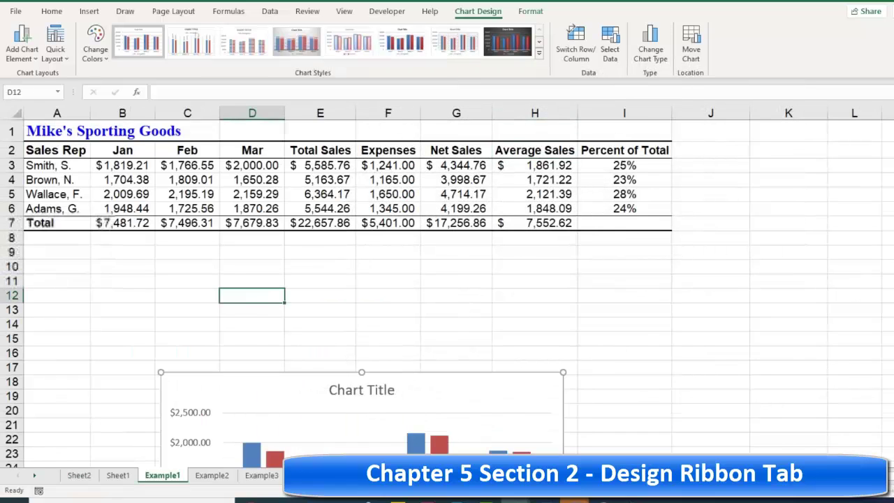
pyautogui.scroll(-2, 240, 328)
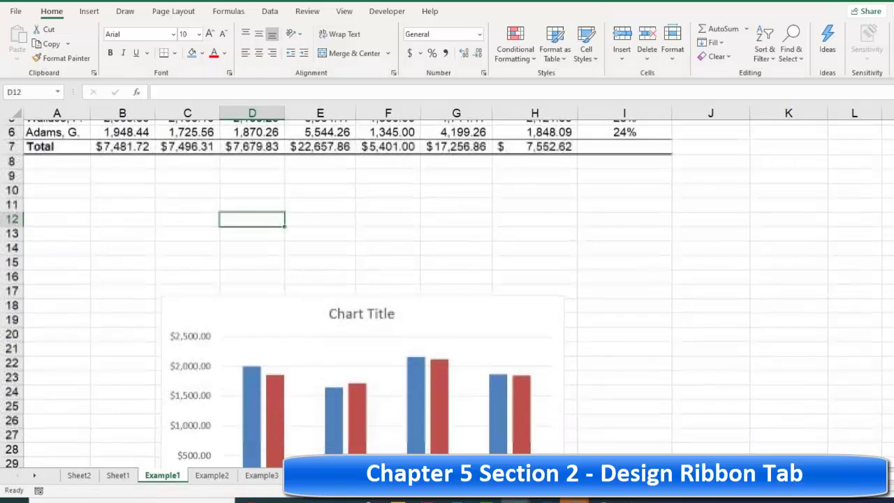
pyautogui.scroll(2, 244, 349)
pyautogui.click(243, 391)
pyautogui.moveTo(243, 391); pyautogui.dragTo(319, 259)
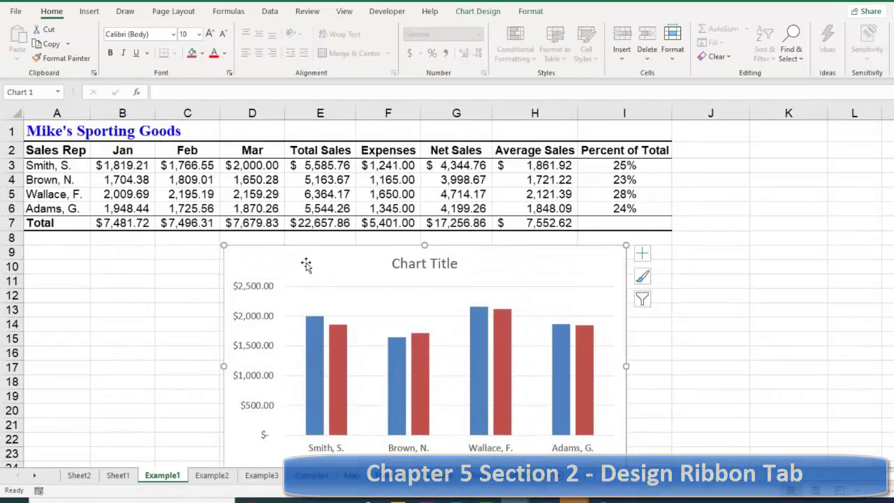
# Step: Try the black-outlined shape style on the Mar column series and replace it with the orange gradient theme style in the fifth row
pyautogui.click(314, 326)
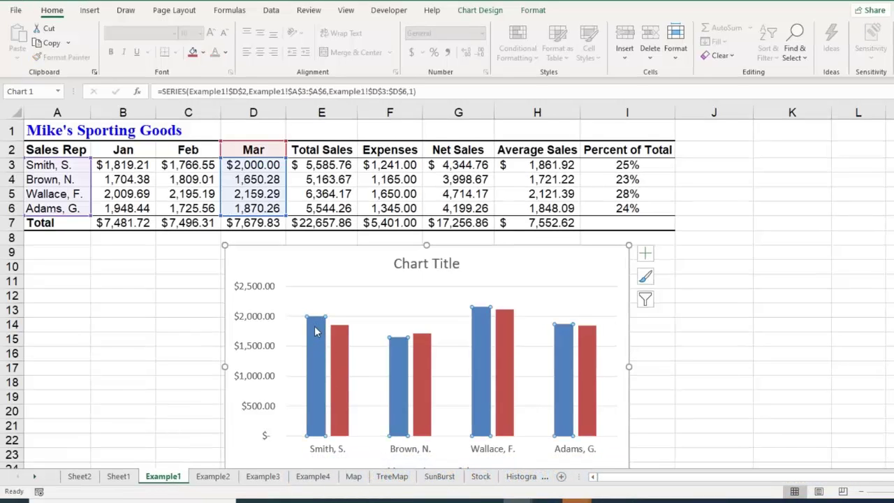
pyautogui.click(534, 11)
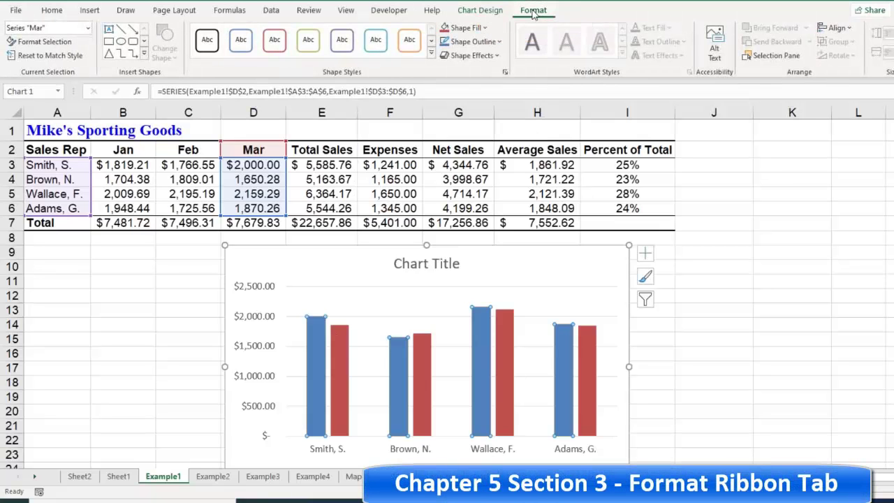
pyautogui.click(337, 340)
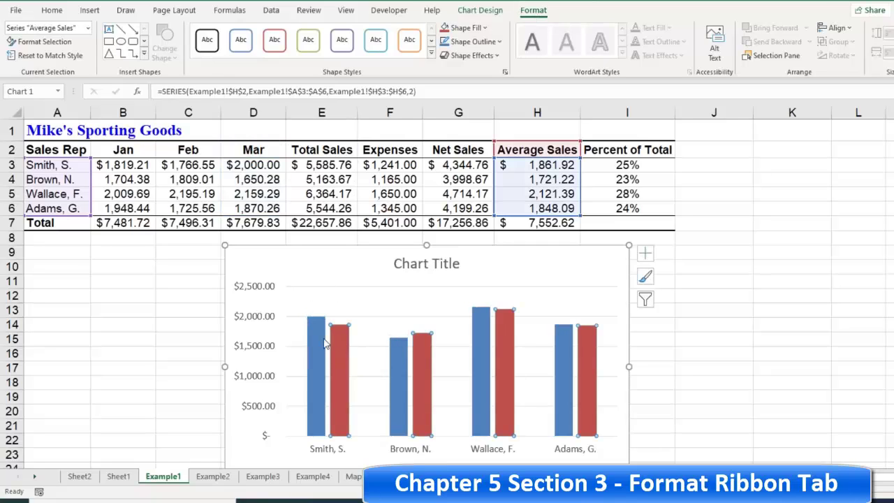
pyautogui.click(314, 343)
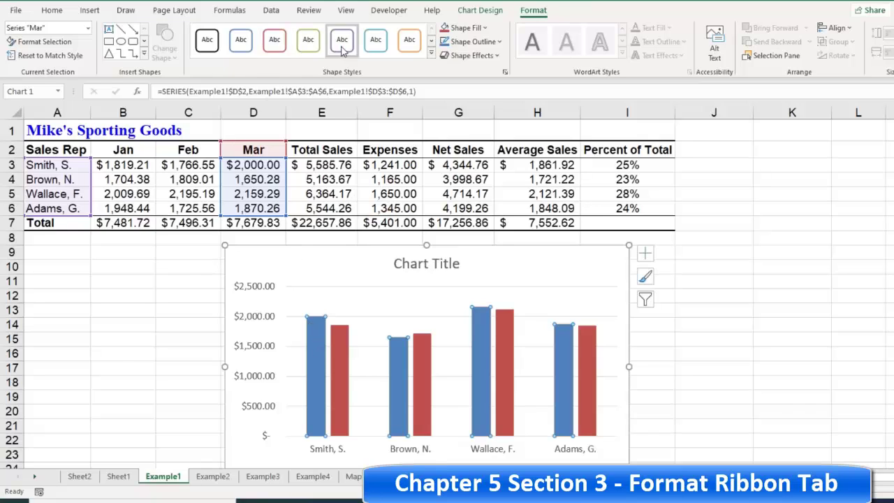
pyautogui.click(208, 45)
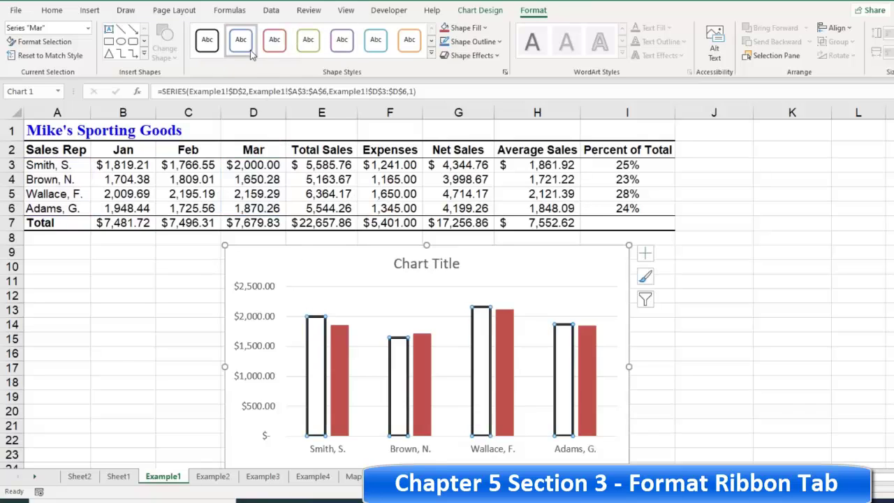
pyautogui.click(431, 54)
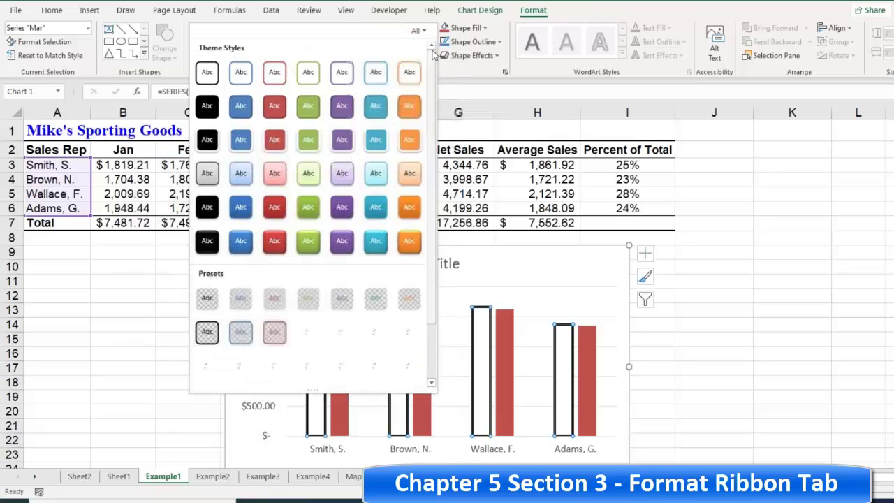
pyautogui.click(410, 208)
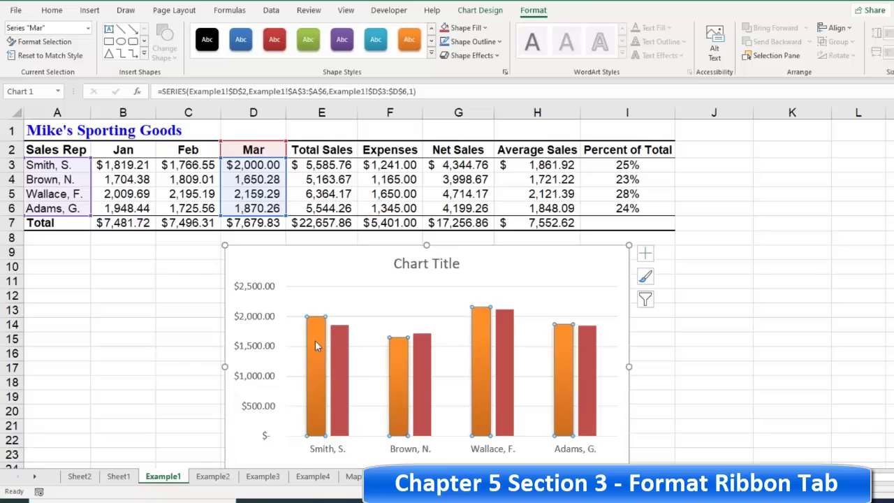
# Step: Fill the Mar columns with a light orange theme colour and look through the outline options without changing the outline
pyautogui.click(486, 28)
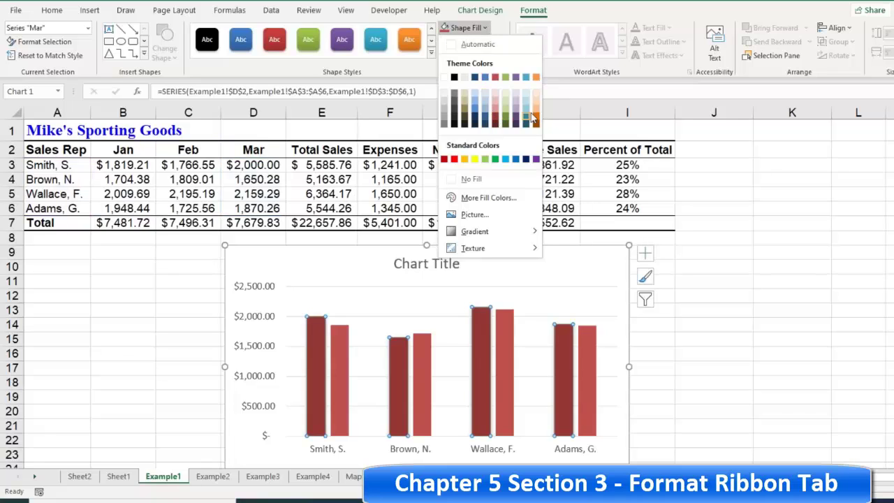
pyautogui.press('Escape')
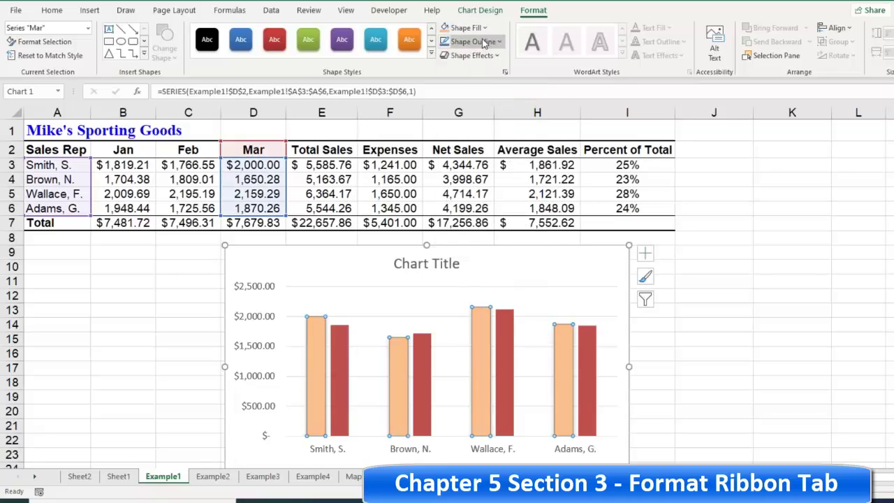
pyautogui.click(497, 42)
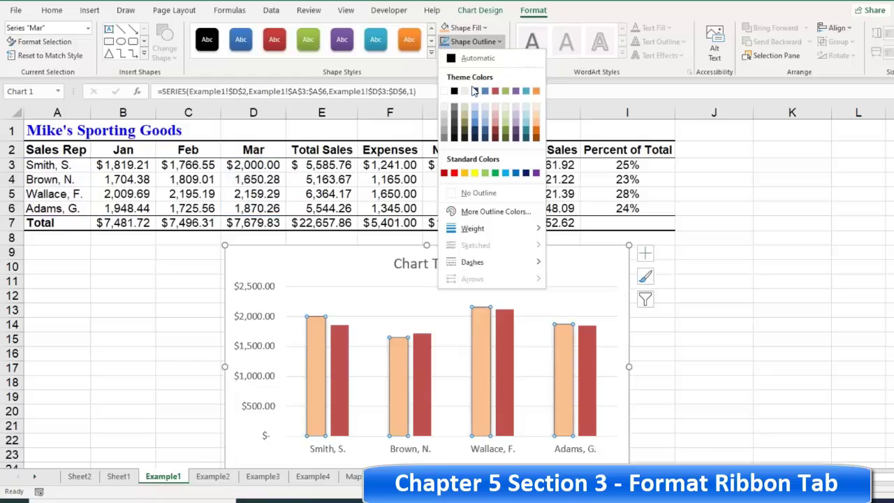
pyautogui.press('Escape')
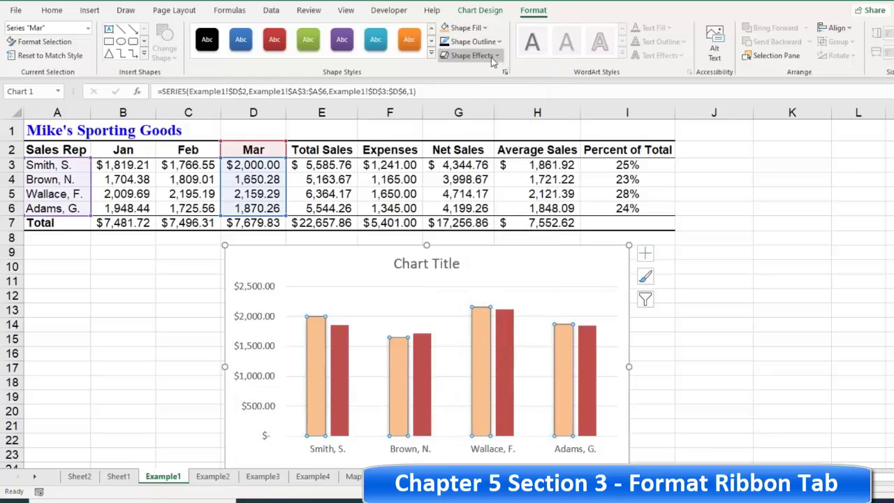
# Step: Set the outline weight of the Mar columns to 2¼ pt and deselect the chart
pyautogui.click(500, 41)
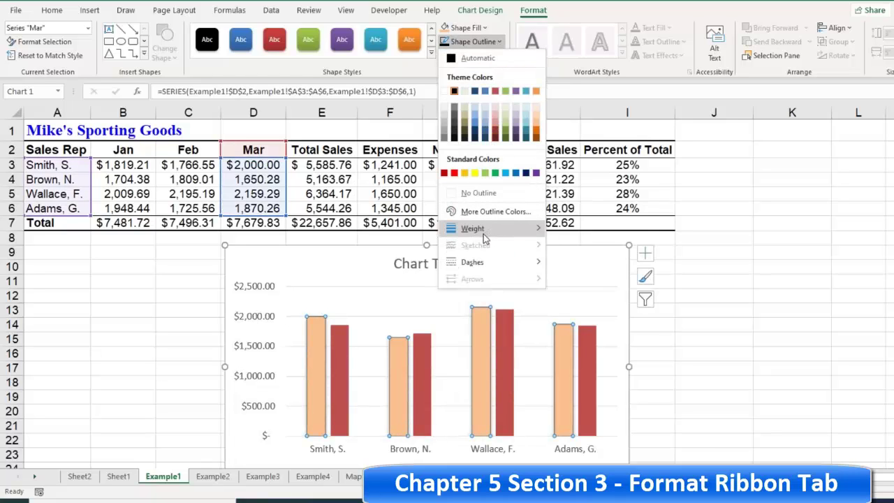
pyautogui.moveTo(483, 232)
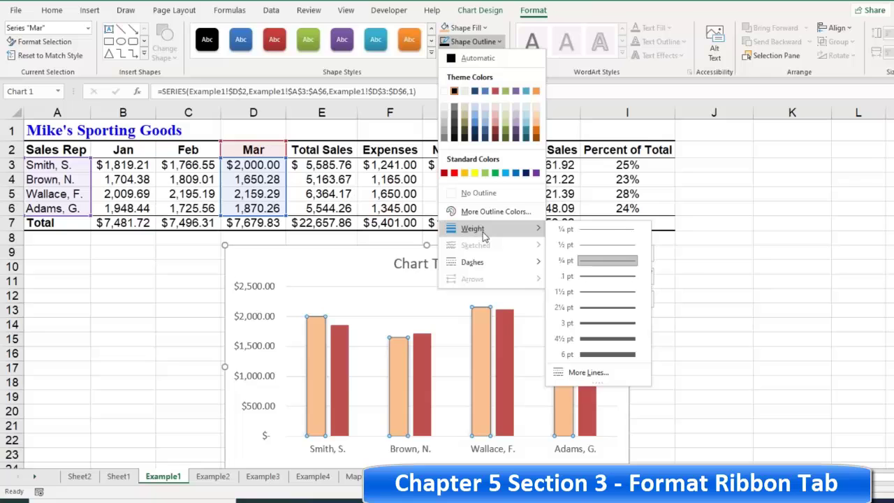
pyautogui.click(604, 307)
pyautogui.click(676, 294)
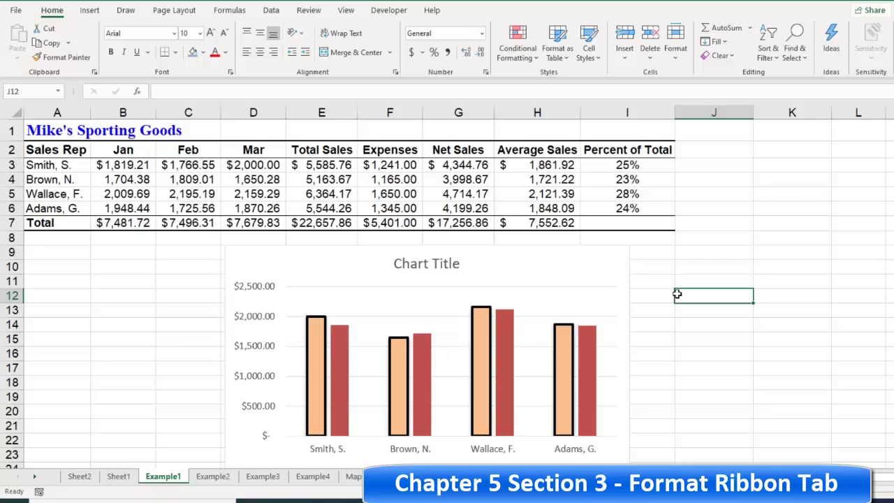
# Step: Remove the title from the chart and add primary major vertical gridlines
pyautogui.click(483, 255)
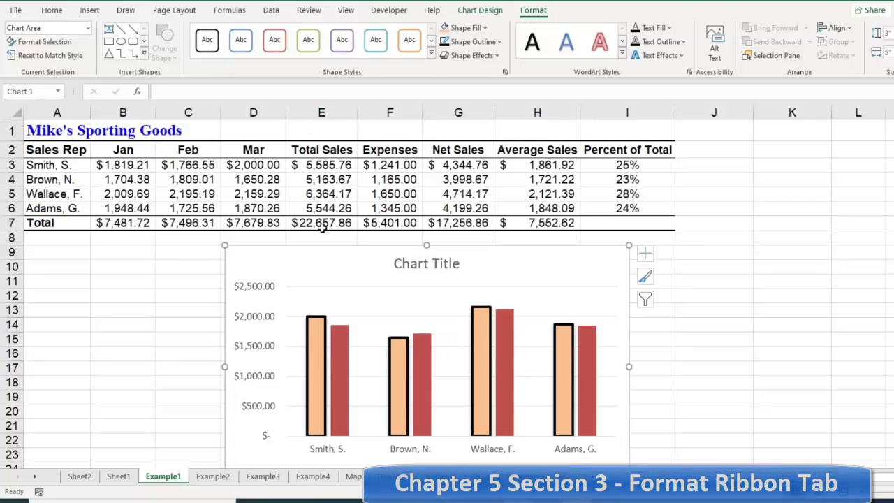
pyautogui.click(481, 10)
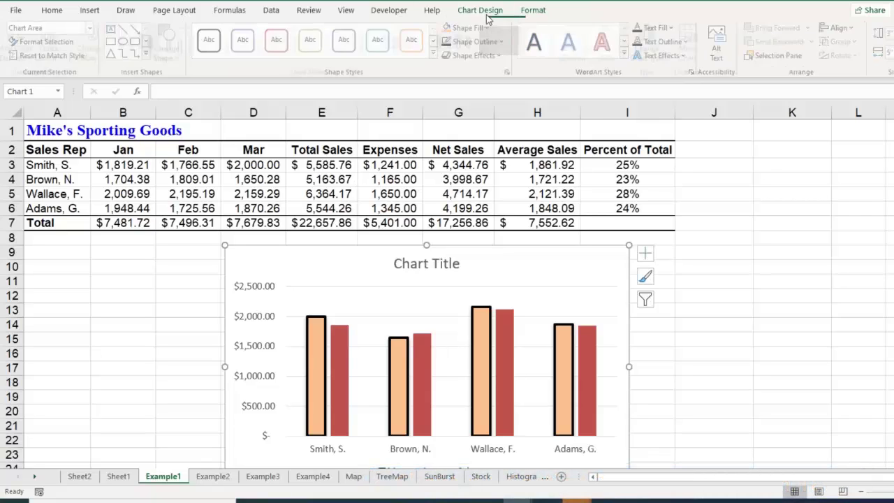
pyautogui.click(532, 12)
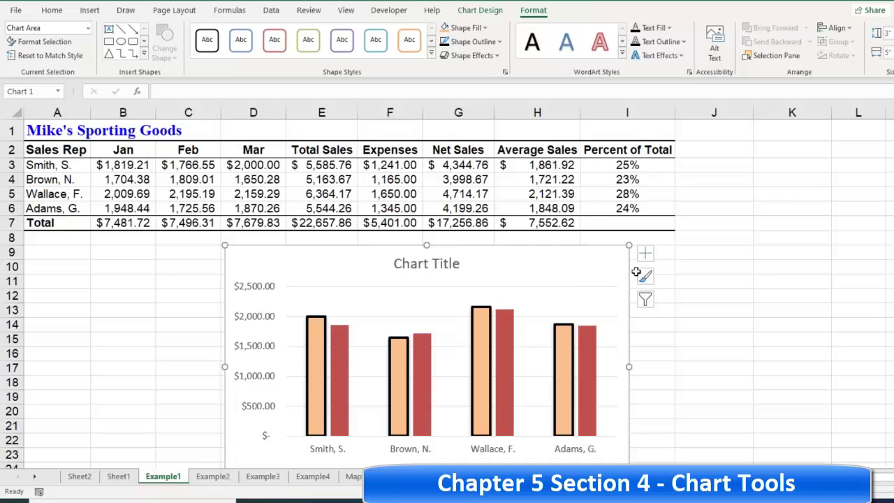
pyautogui.click(645, 253)
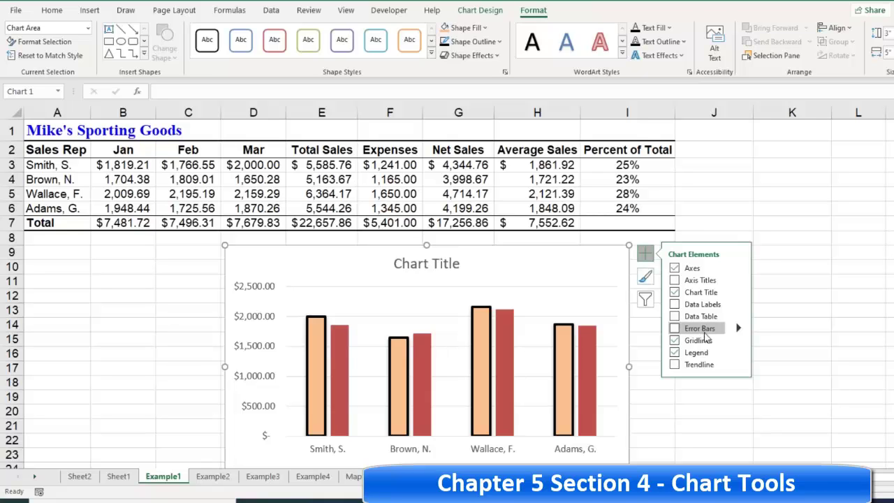
pyautogui.scroll(-2, 645, 218)
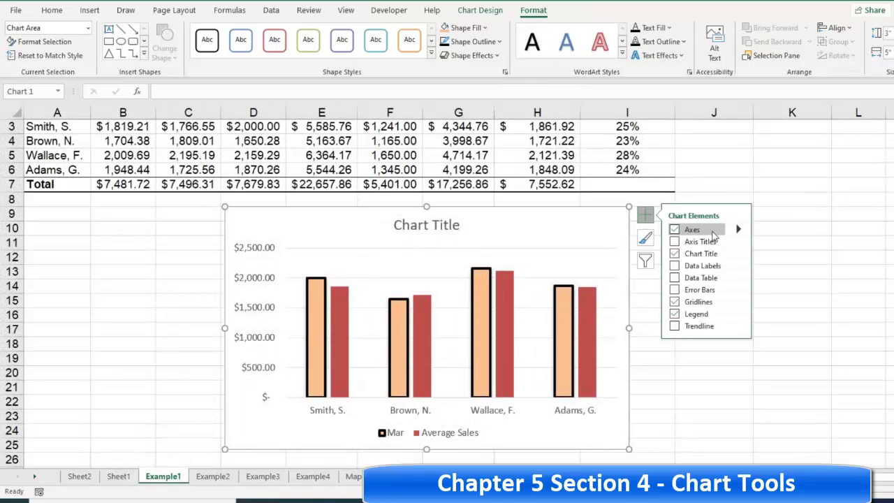
pyautogui.click(676, 255)
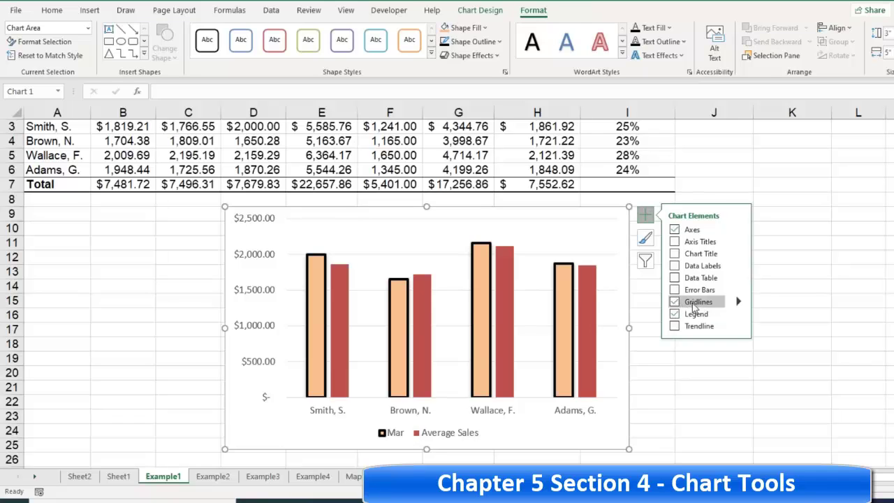
pyautogui.click(738, 301)
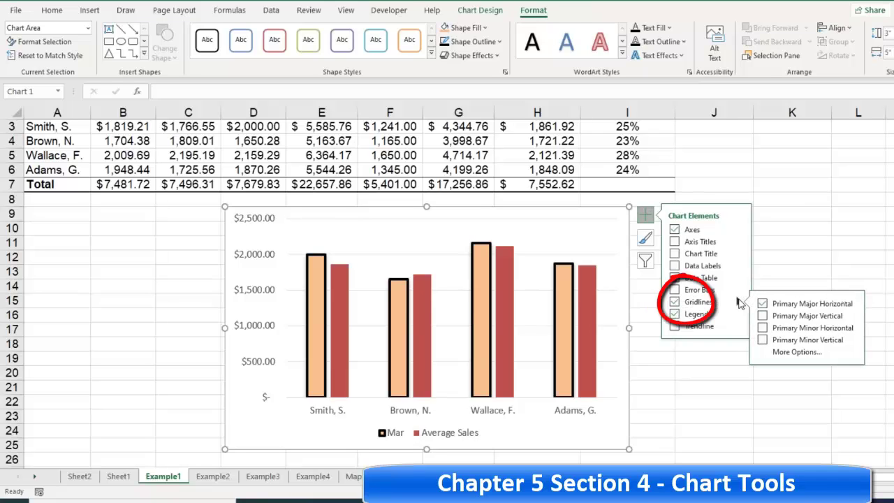
pyautogui.click(763, 316)
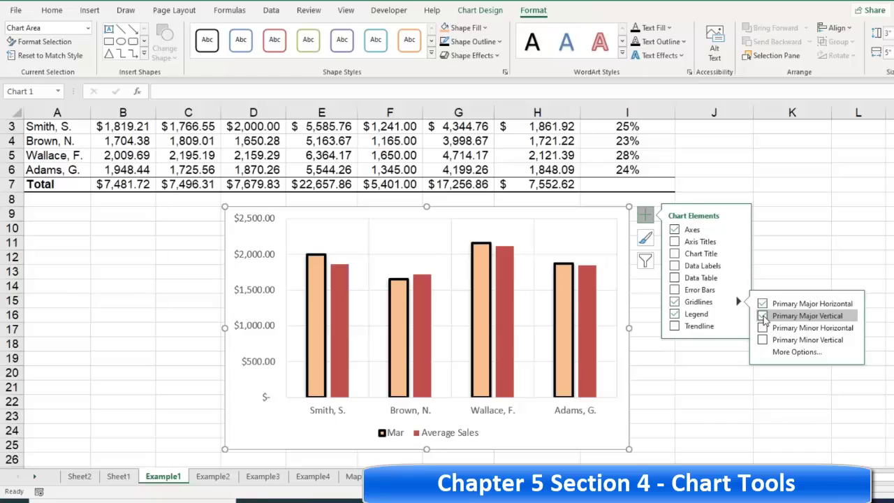
# Step: Hide and restore the chart legend, try it on the left side, and place it back at the bottom
pyautogui.doubleClick(674, 314)
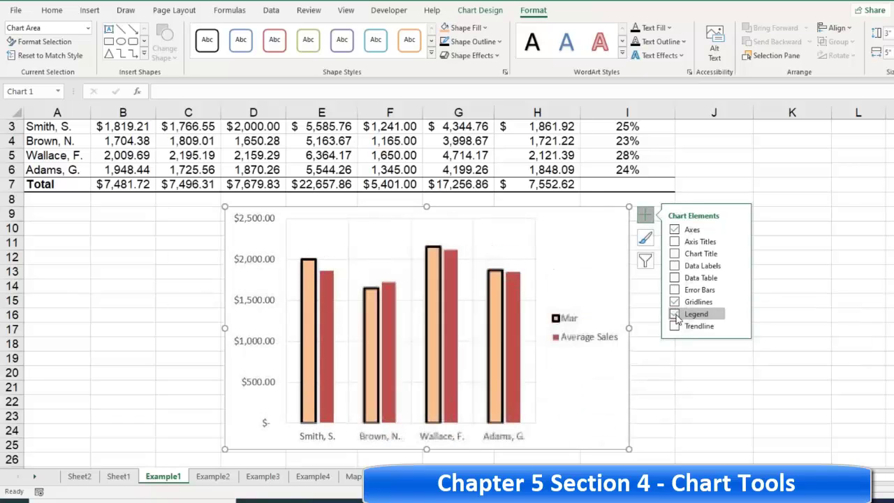
pyautogui.click(737, 314)
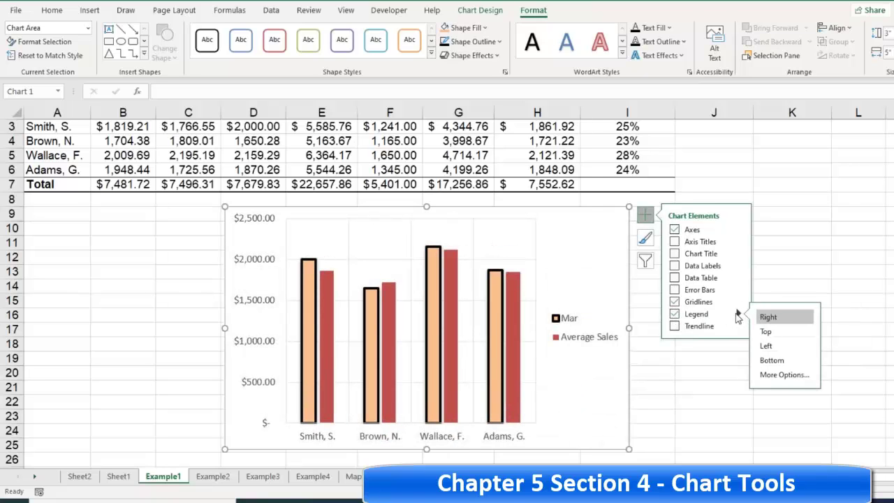
pyautogui.click(776, 347)
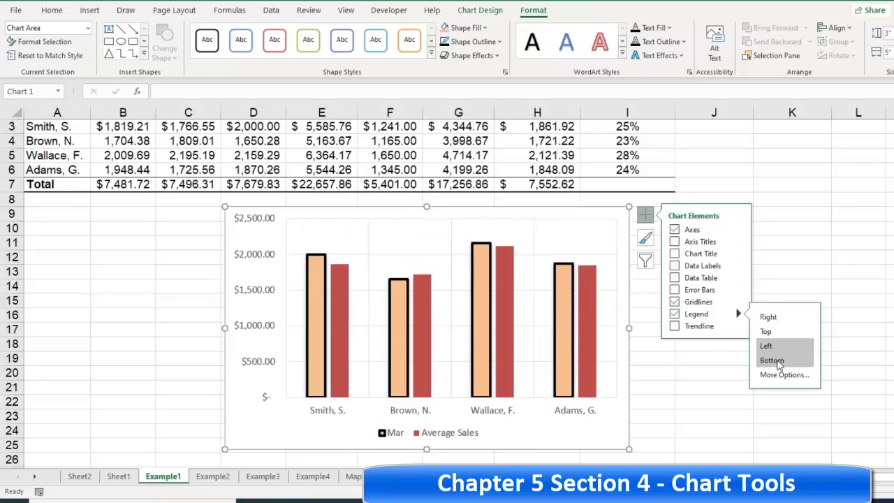
pyautogui.click(775, 360)
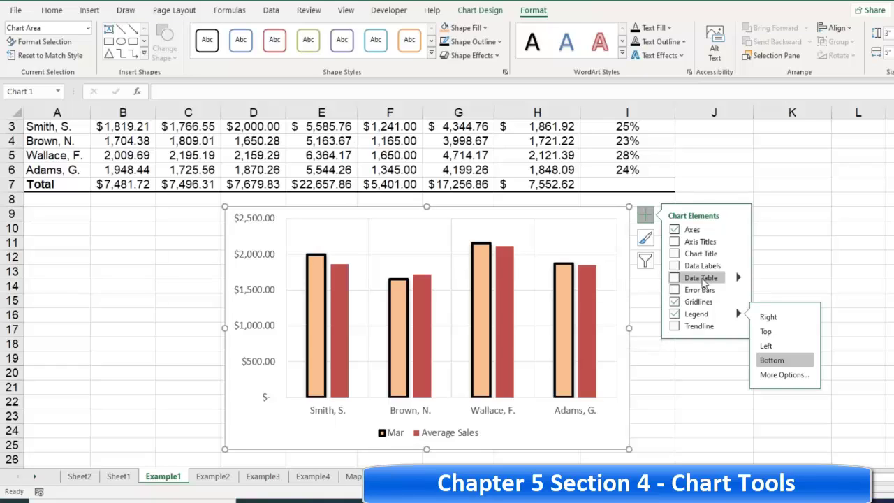
# Step: Try a data table and data labels on the chart, taking each one off again
pyautogui.click(674, 278)
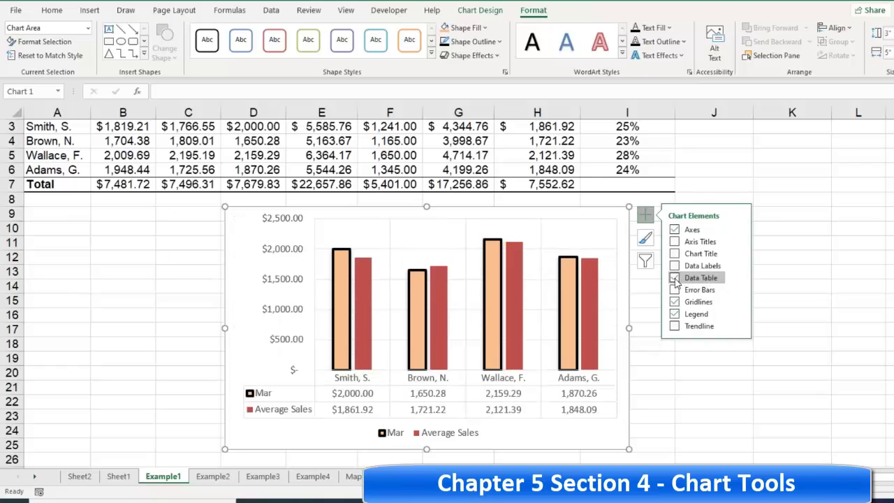
pyautogui.click(675, 278)
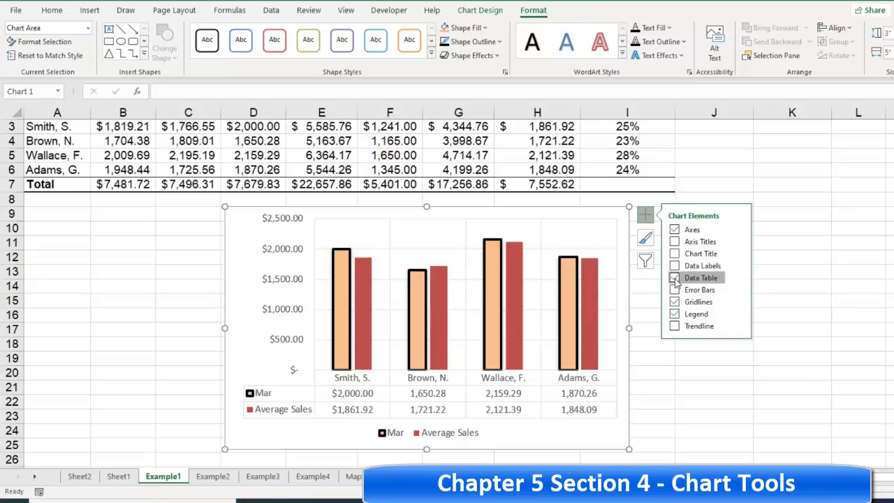
pyautogui.click(675, 266)
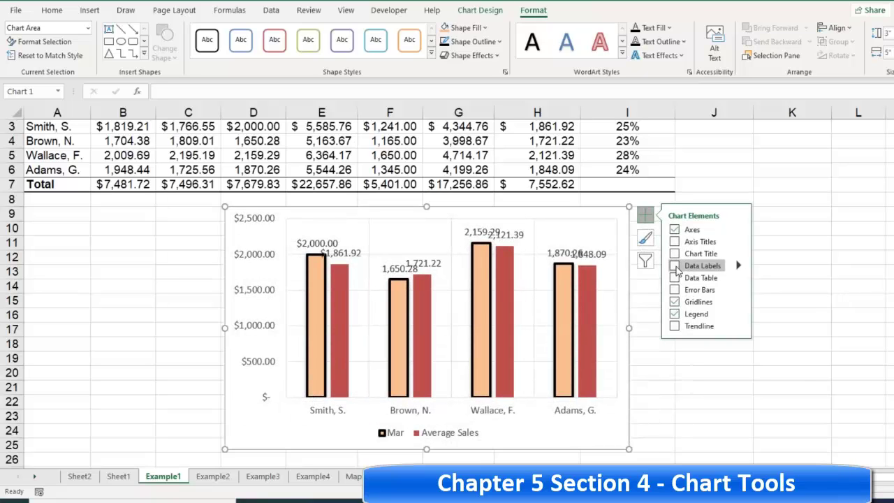
pyautogui.click(690, 269)
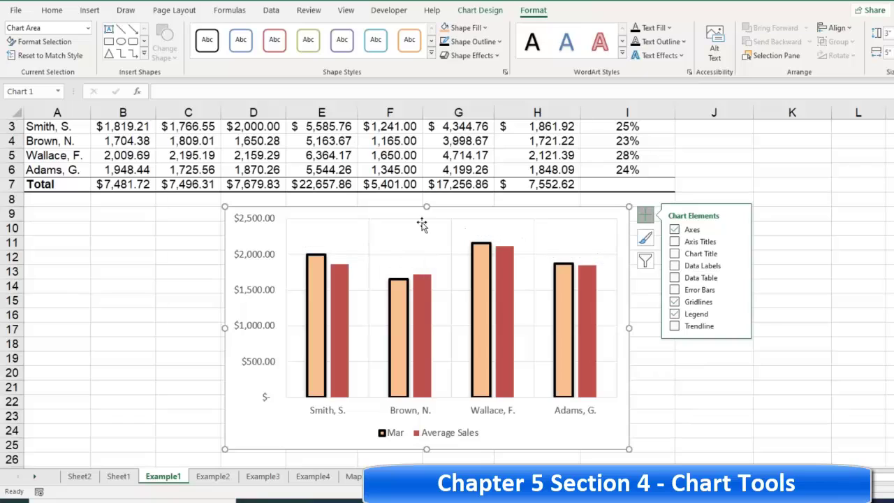
pyautogui.click(676, 268)
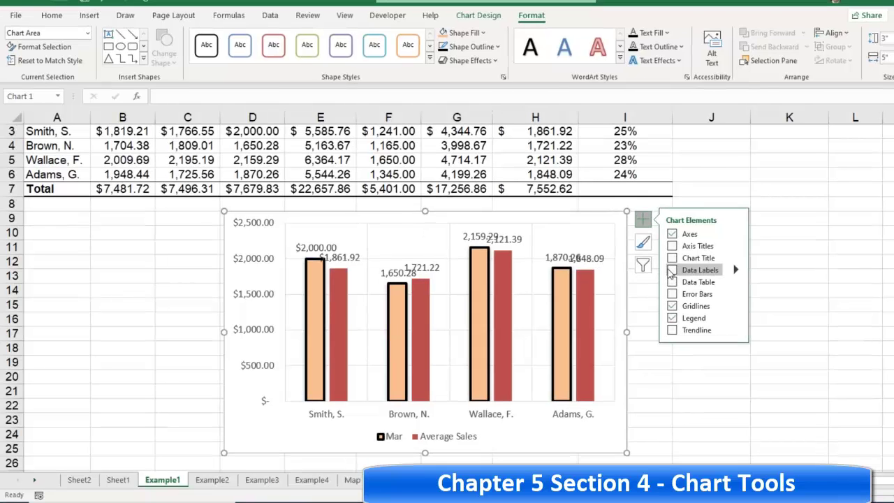
pyautogui.click(671, 271)
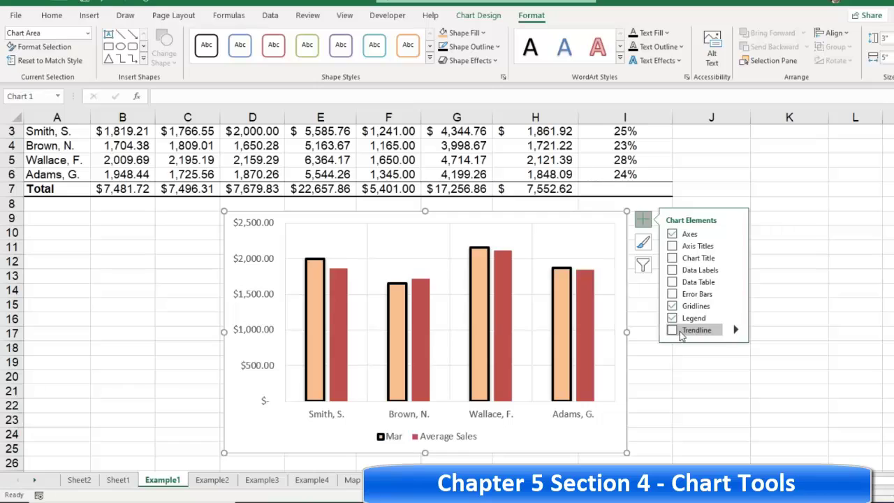
# Step: Try linear, linear forecast and exponential trendlines on the Mar series and open the detailed trendline options
pyautogui.click(320, 289)
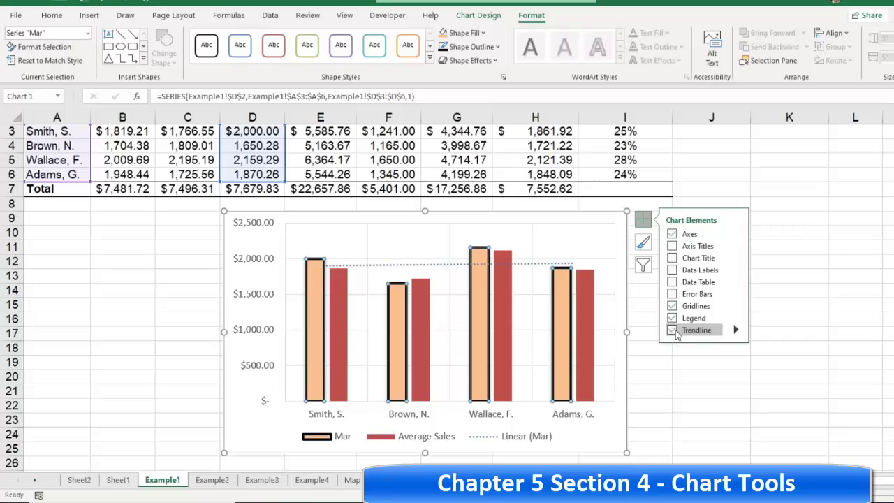
pyautogui.click(735, 330)
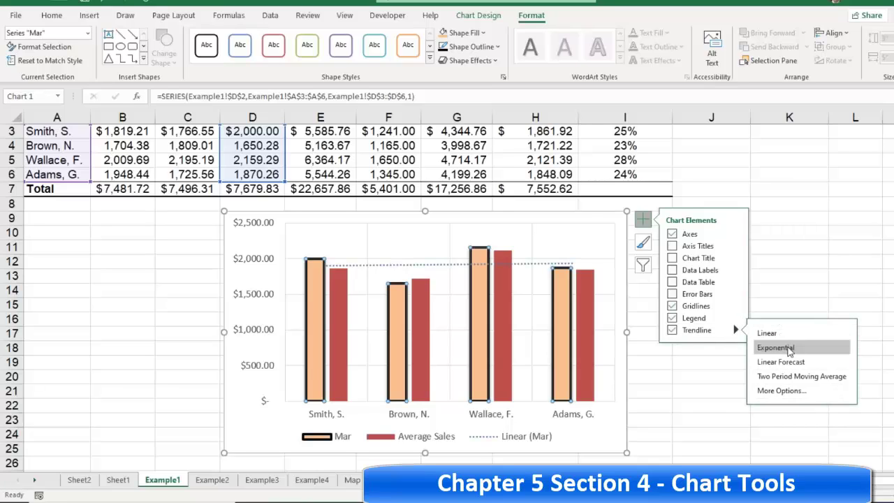
pyautogui.click(794, 364)
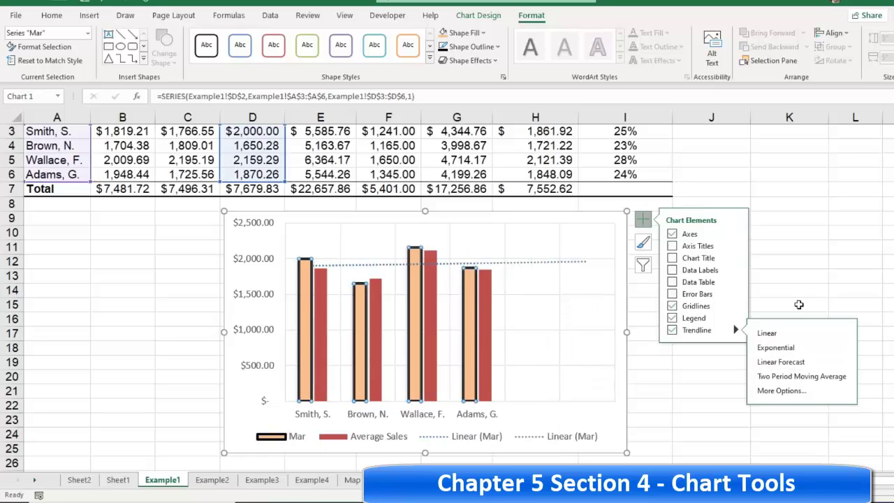
pyautogui.click(797, 347)
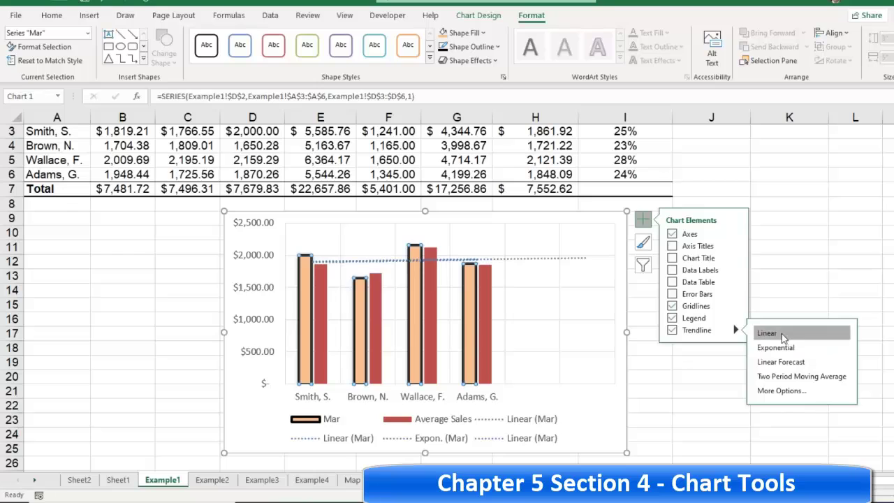
pyautogui.click(782, 335)
pyautogui.click(782, 391)
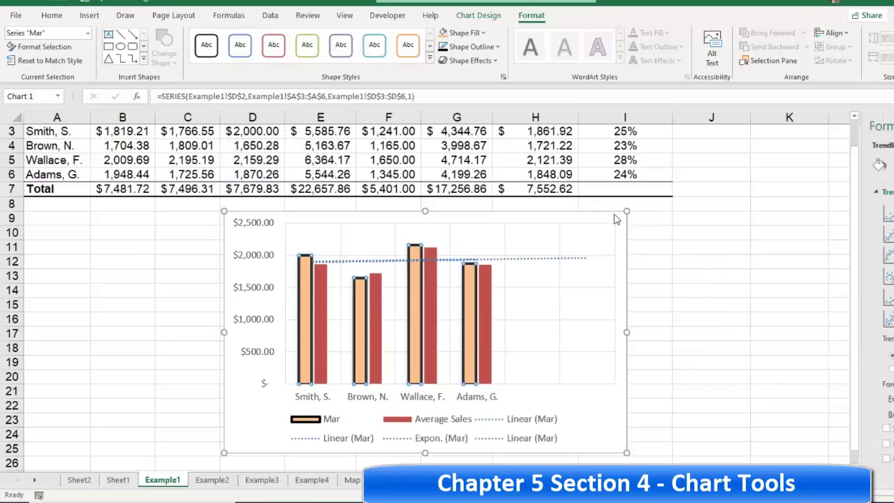
# Step: Remove all trendlines from the chart
pyautogui.click(615, 218)
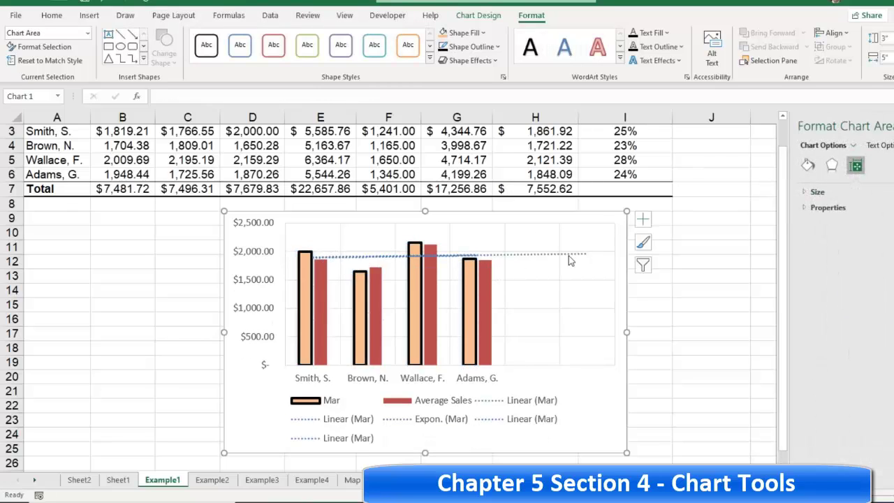
pyautogui.click(643, 219)
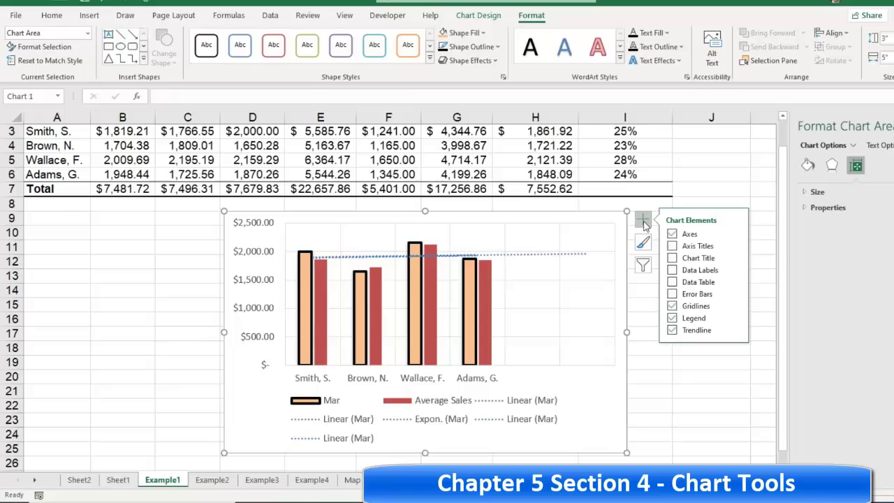
pyautogui.click(672, 330)
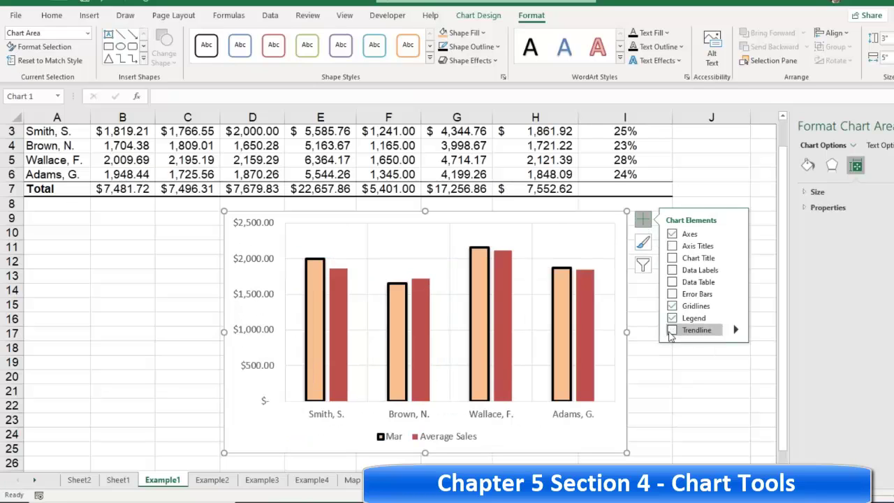
pyautogui.click(702, 188)
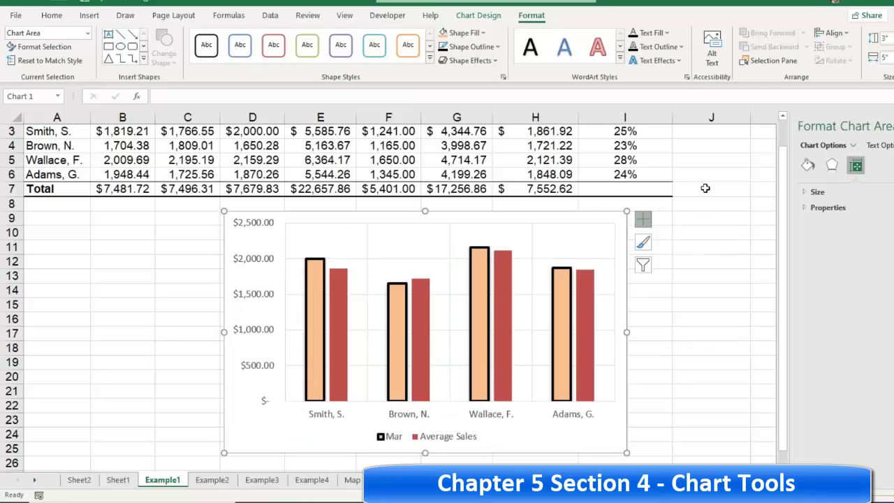
# Step: Select the whole column chart and browse its available chart styles and colour palettes
pyautogui.click(574, 229)
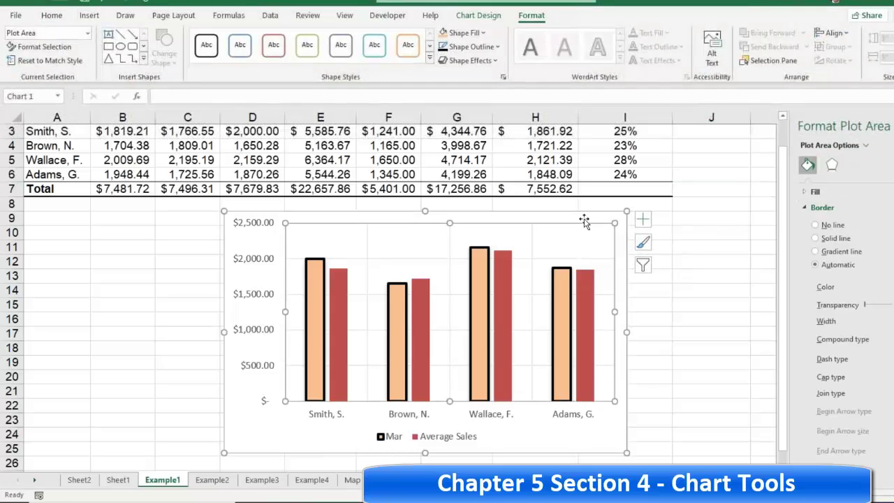
pyautogui.click(622, 227)
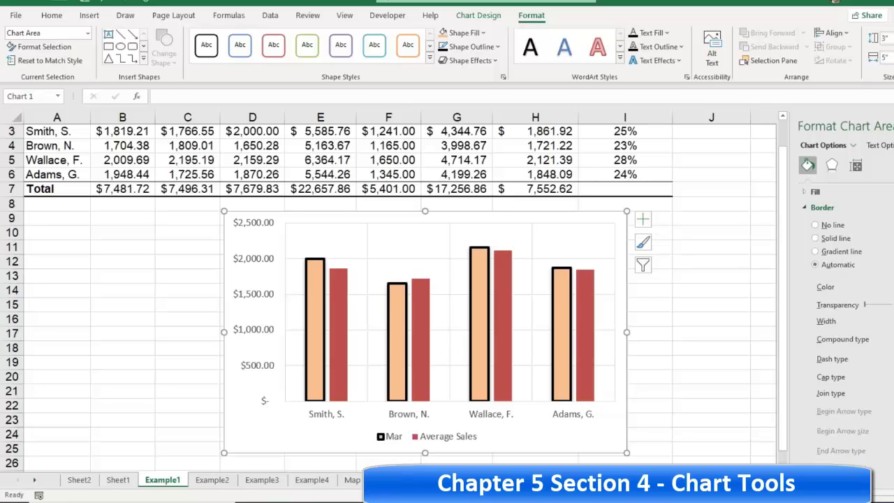
pyautogui.click(643, 242)
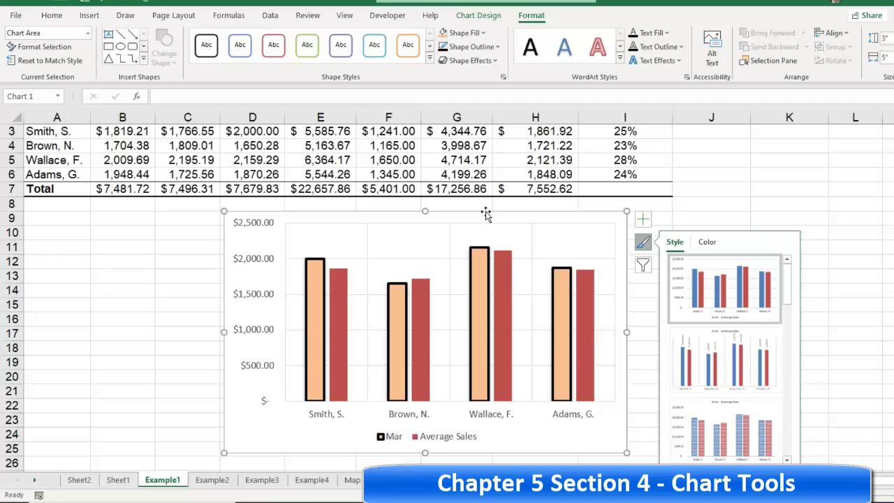
pyautogui.click(481, 17)
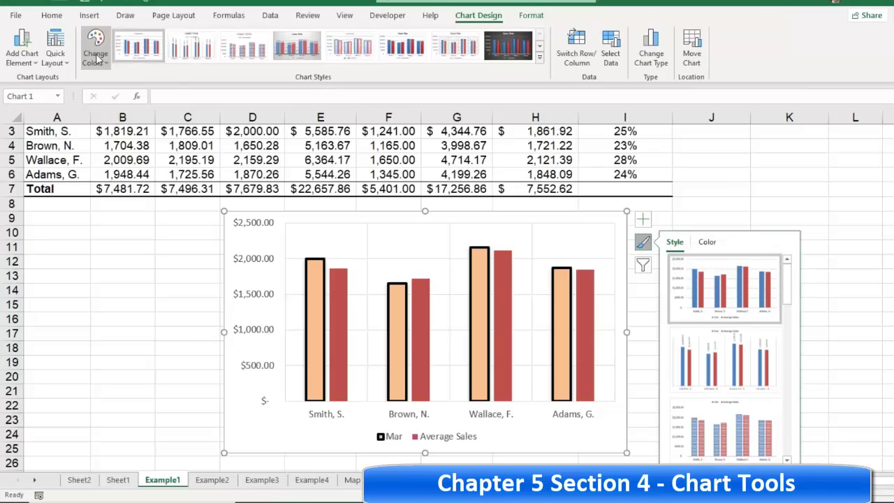
pyautogui.click(706, 243)
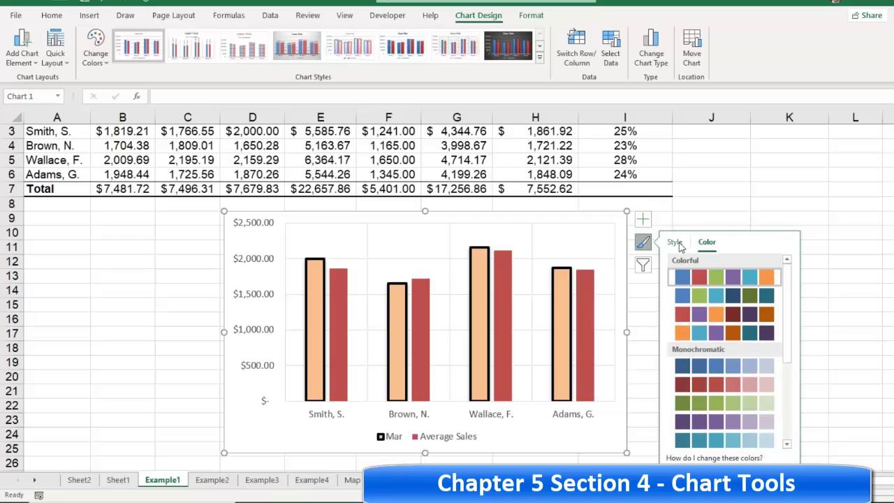
pyautogui.click(675, 242)
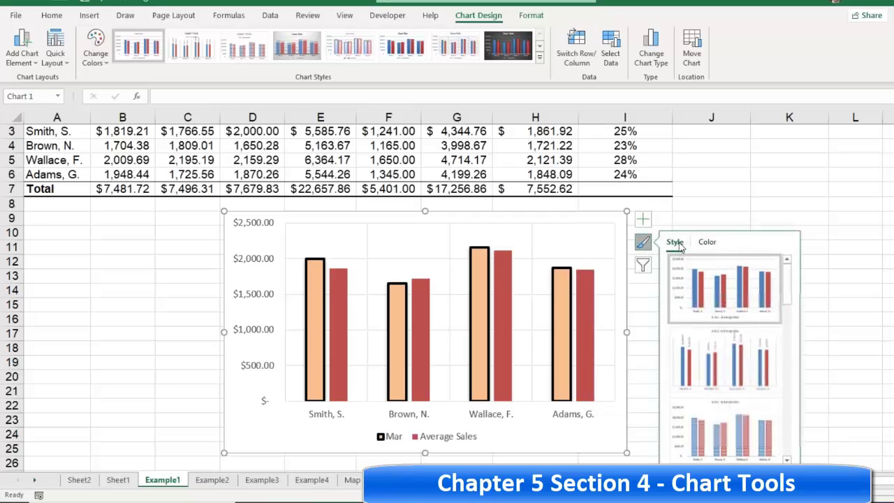
pyautogui.scroll(-1, 678, 246)
pyautogui.scroll(1, 679, 245)
pyautogui.scroll(-1, 679, 246)
pyautogui.scroll(1, 680, 246)
# Step: Try filtering the first sales rep out of the chart's categories and restore the full category selection
pyautogui.click(643, 266)
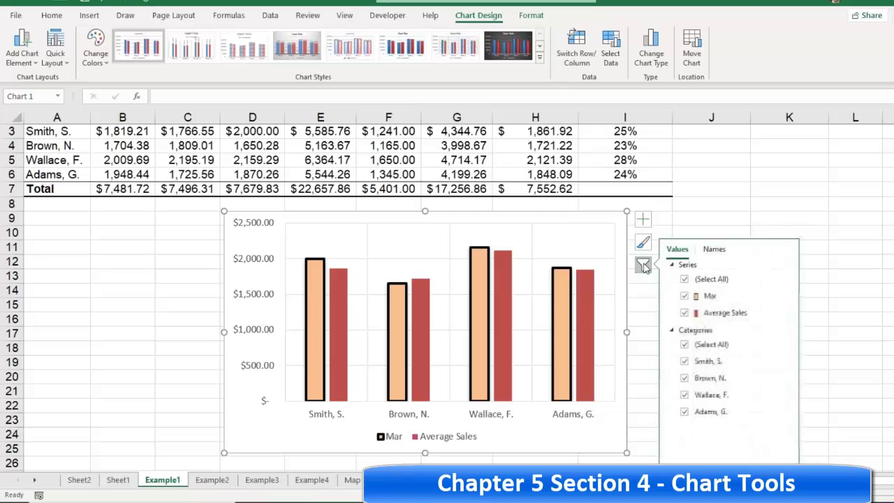
pyautogui.click(684, 361)
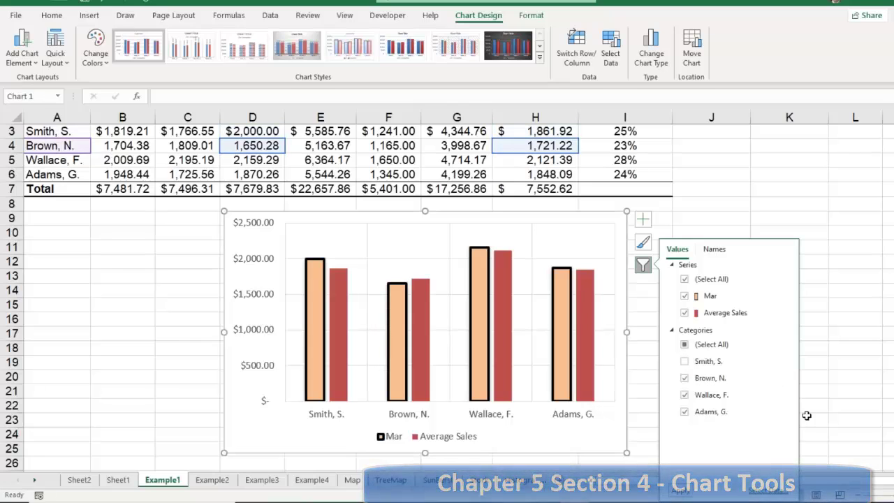
pyautogui.click(680, 491)
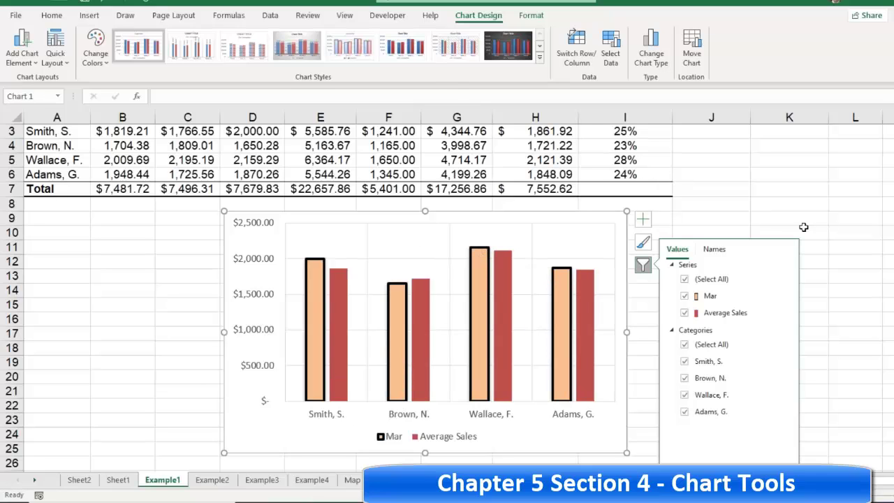
pyautogui.click(734, 202)
pyautogui.click(598, 235)
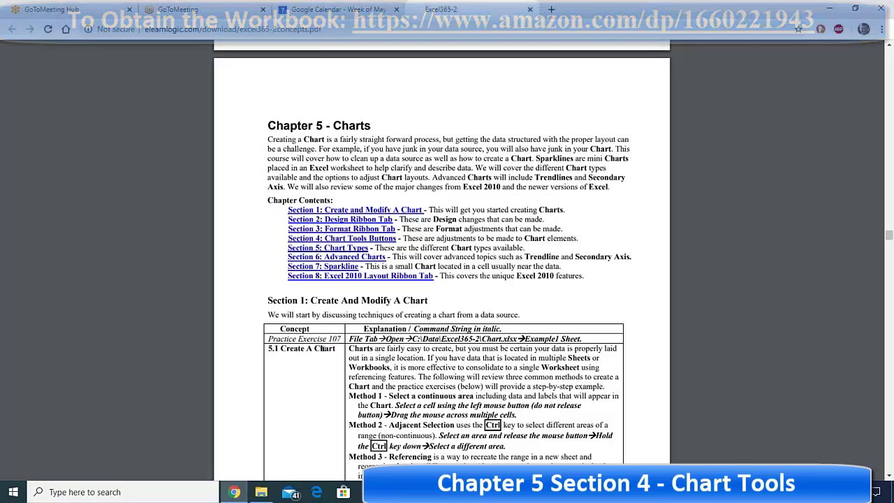
# Step: Switch back to the Chart.xlsx workbook in Excel and move the column chart to the right, over columns H to L
pyautogui.moveTo(370, 492)
pyautogui.click(822, 449)
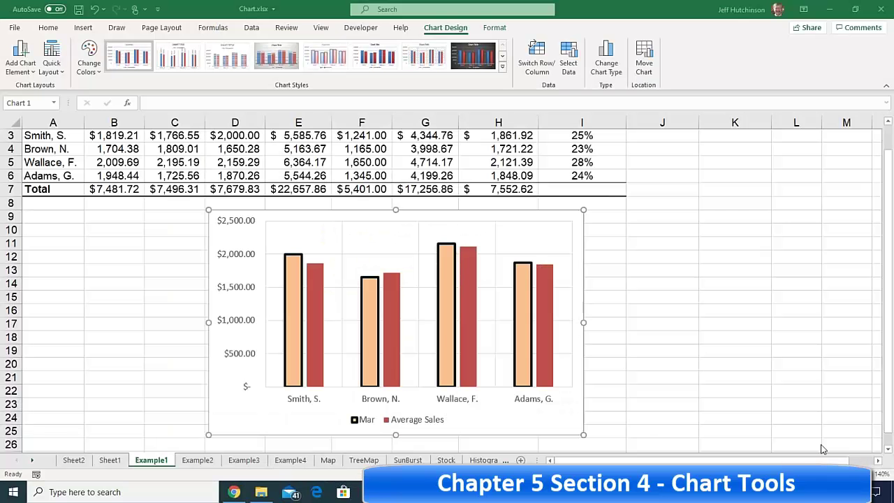
pyautogui.click(294, 224)
pyautogui.scroll(1, 210, 186)
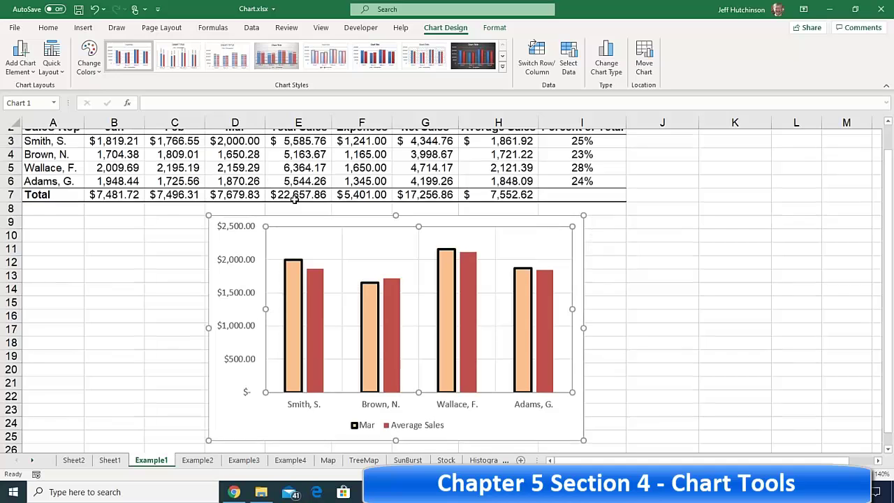
pyautogui.click(213, 173)
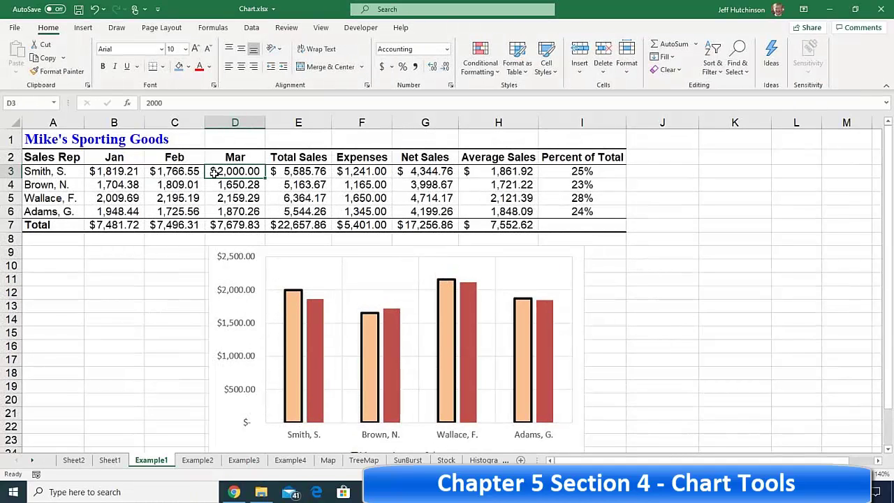
pyautogui.click(275, 254)
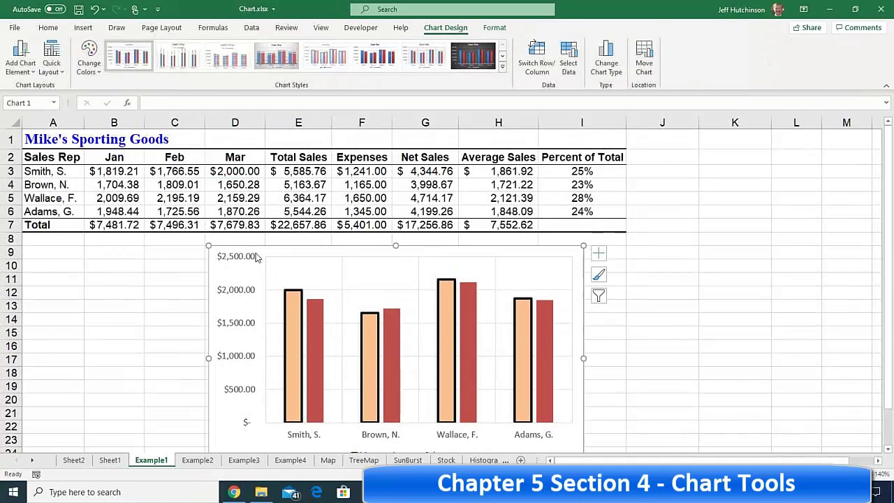
pyautogui.click(259, 256)
pyautogui.moveTo(322, 252); pyautogui.dragTo(562, 196)
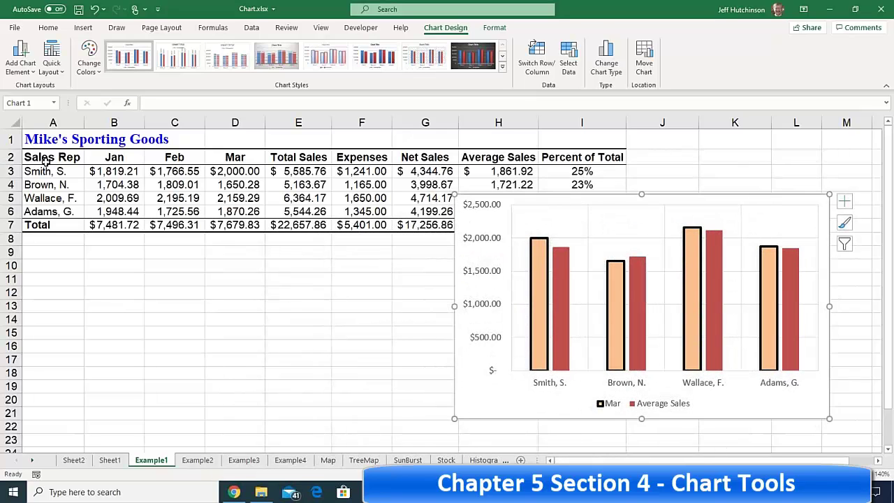
# Step: Insert a 2-D pie chart from the Sales Rep and Jan data in A2:B6 and place it beside the column chart
pyautogui.click(46, 160)
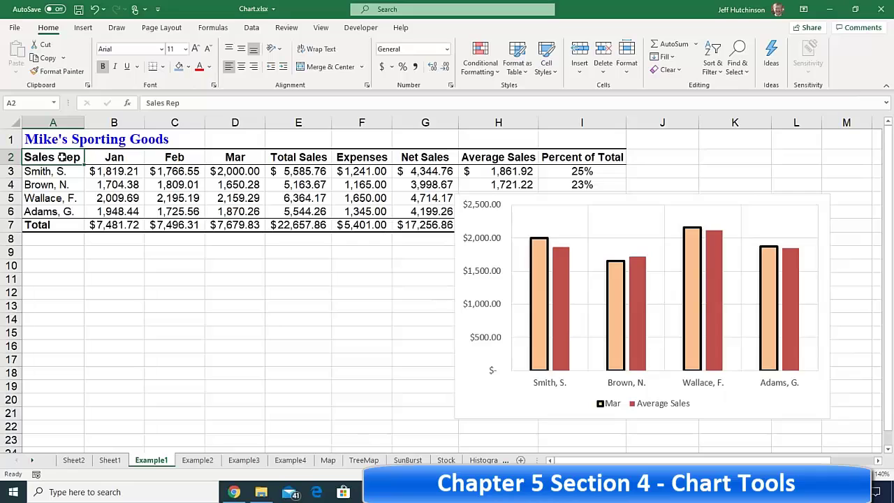
pyautogui.moveTo(63, 157); pyautogui.dragTo(118, 211)
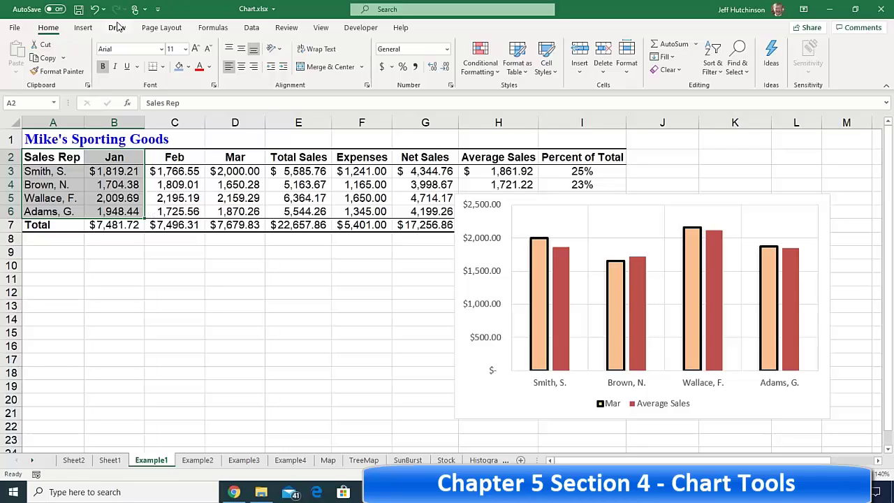
pyautogui.click(84, 28)
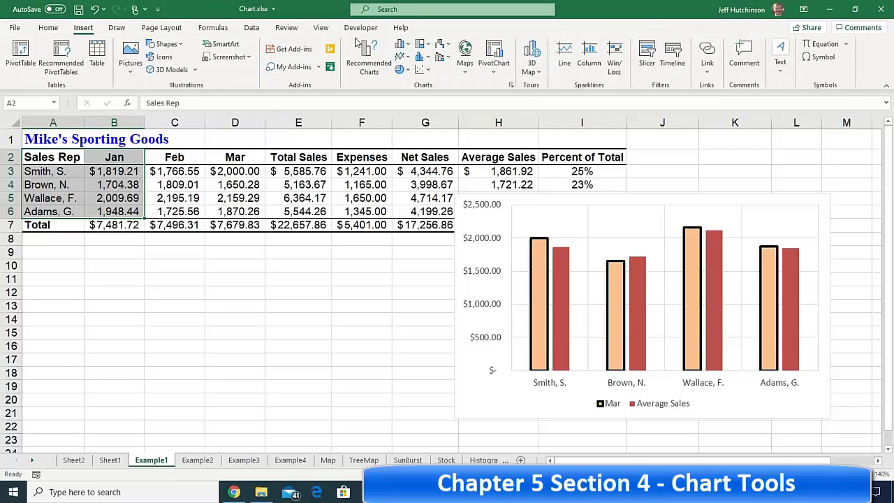
pyautogui.click(408, 72)
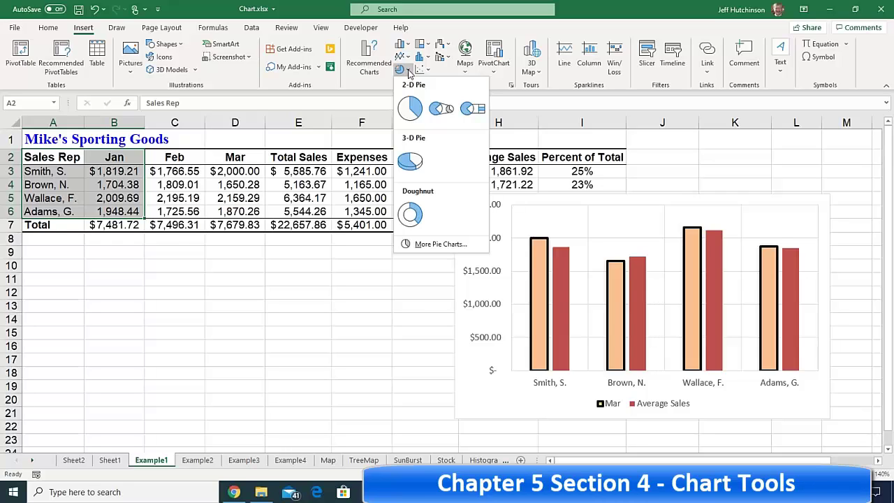
pyautogui.click(411, 105)
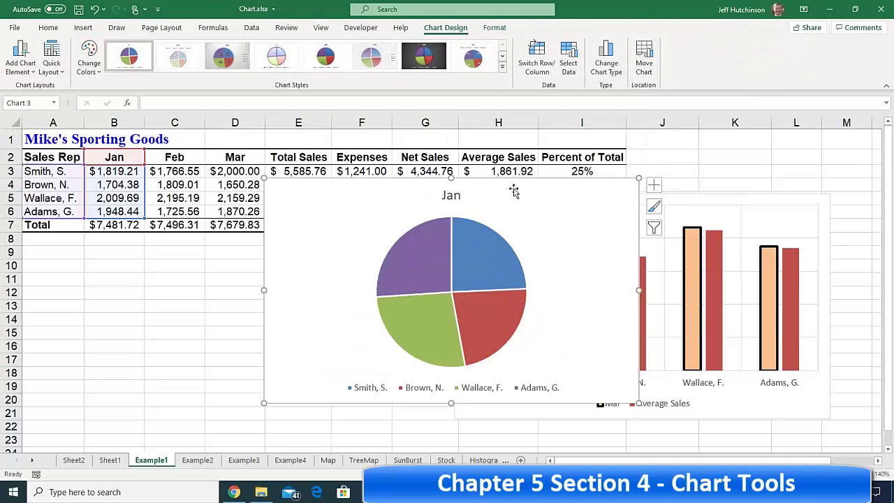
pyautogui.moveTo(513, 190); pyautogui.dragTo(325, 200)
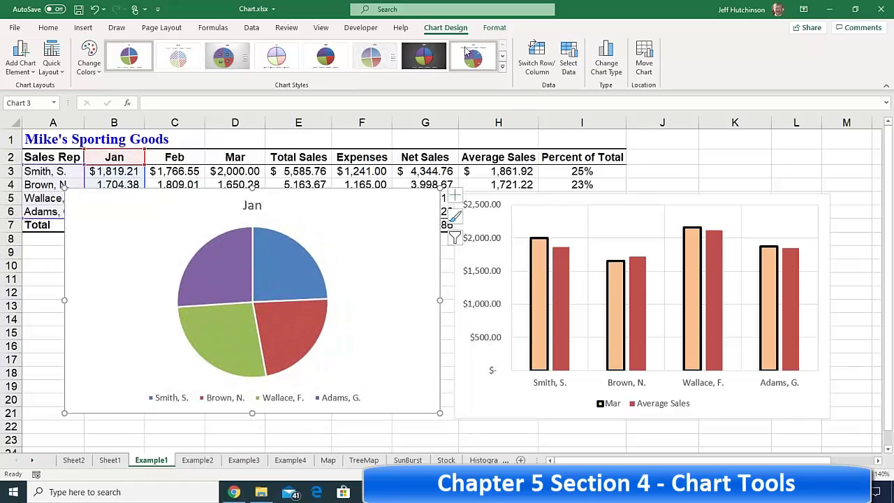
# Step: Recolour the pie chart with the second Colorful palette and apply the chart style with the dark background
pyautogui.click(54, 65)
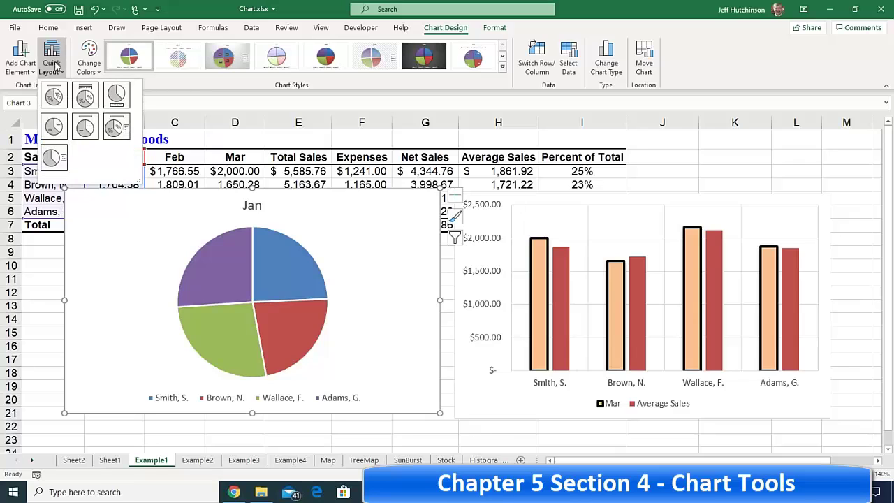
pyautogui.click(84, 65)
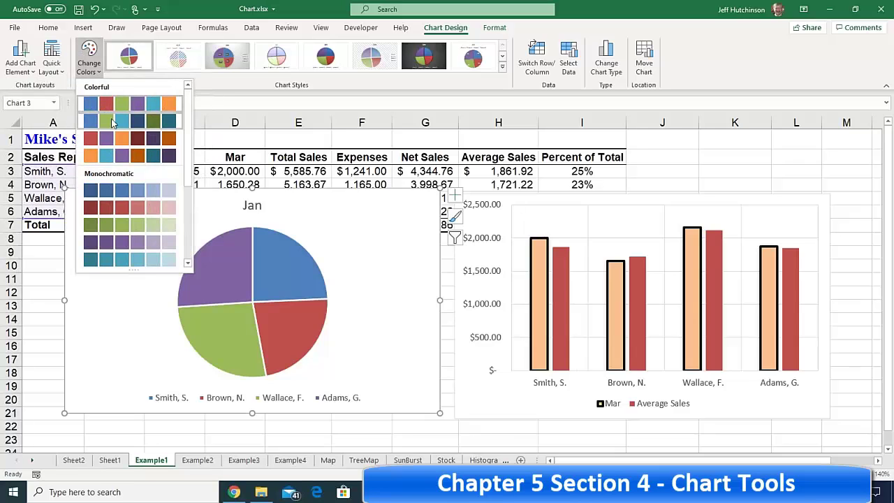
pyautogui.click(115, 123)
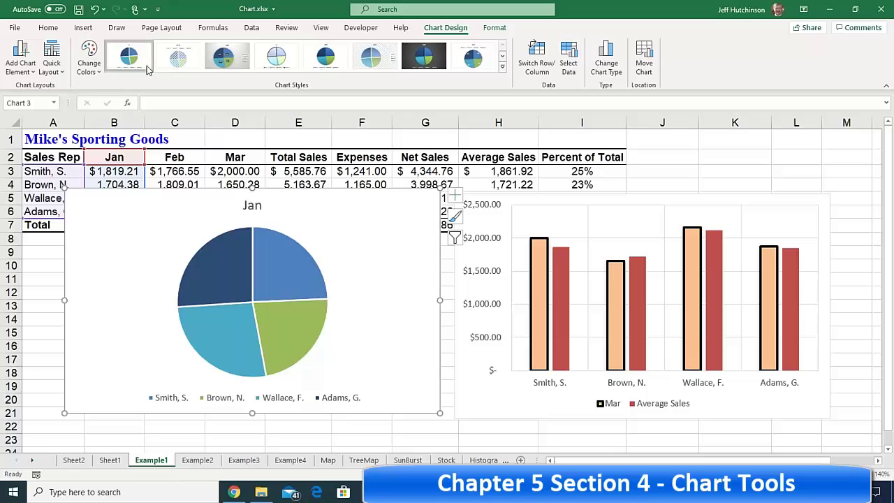
pyautogui.click(503, 67)
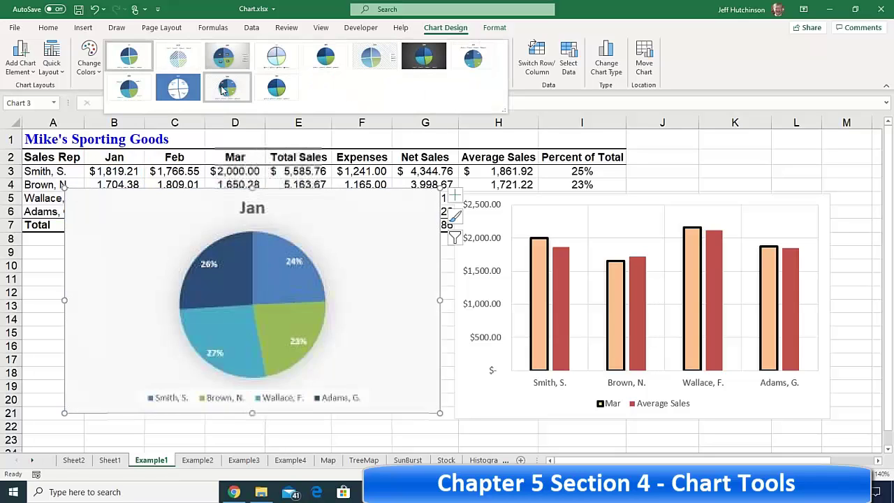
pyautogui.click(427, 61)
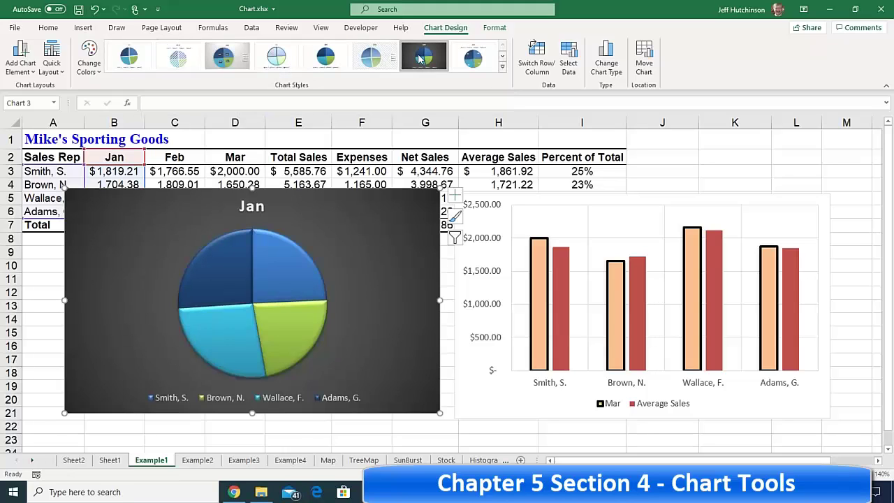
# Step: Try switching the pie chart's rows and columns and back, and inspect its data source settings without changing them
pyautogui.click(546, 64)
pyautogui.click(541, 63)
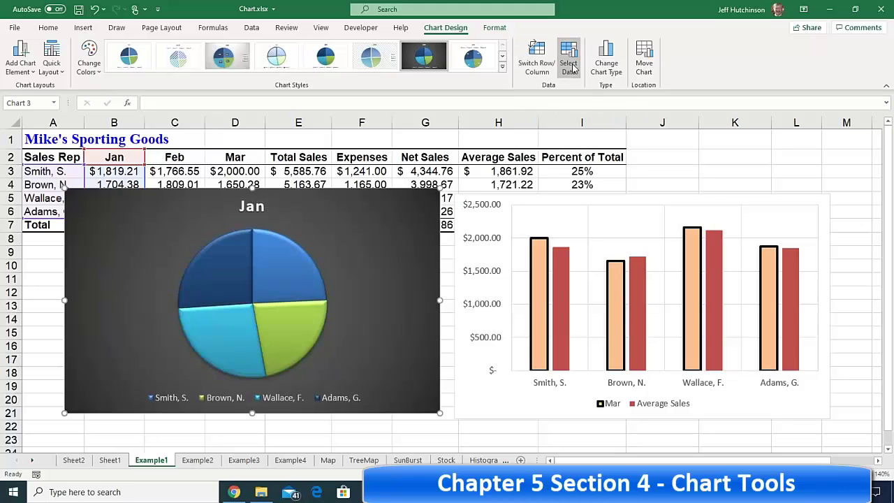
pyautogui.click(570, 67)
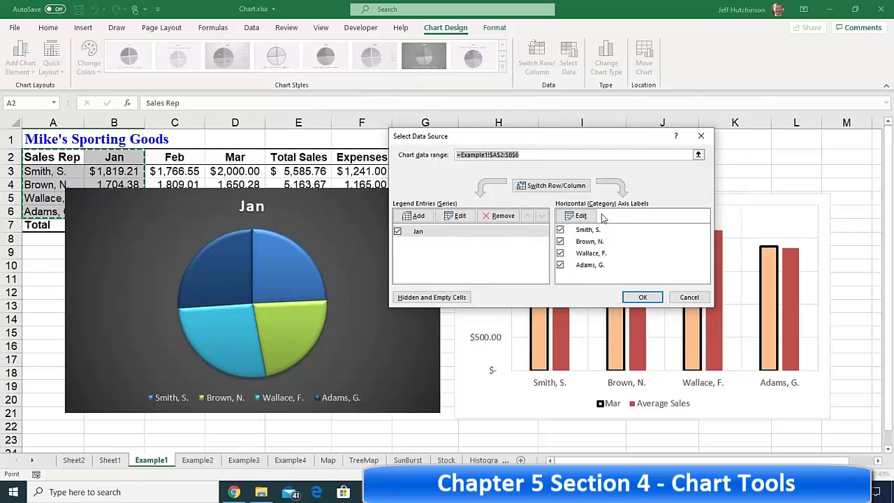
pyautogui.click(691, 299)
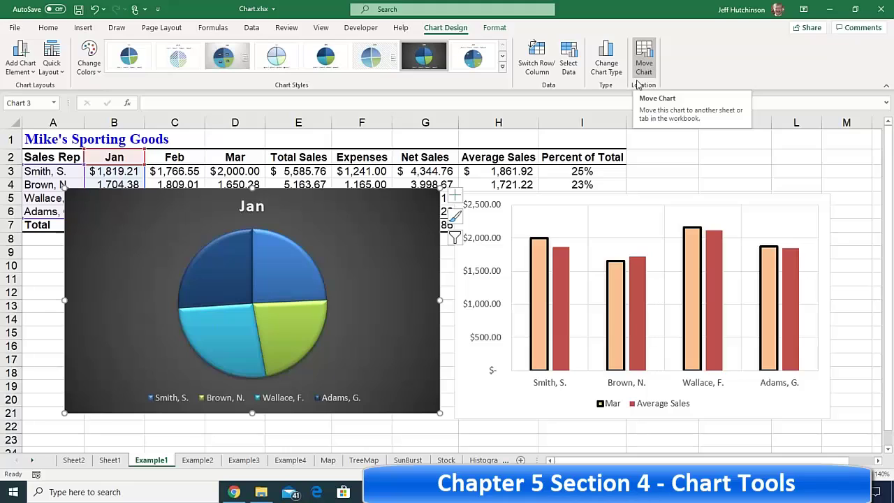
# Step: Add data labels to the Jan pie chart and view the label placement options
pyautogui.click(456, 199)
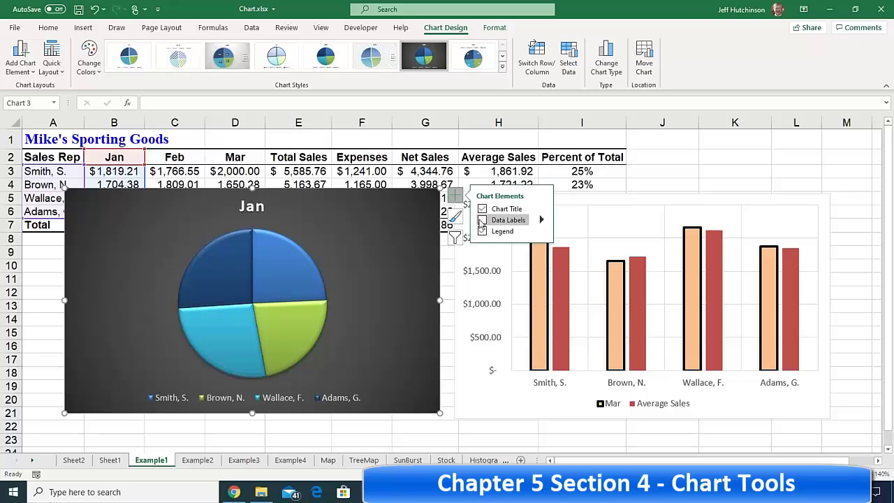
pyautogui.click(482, 220)
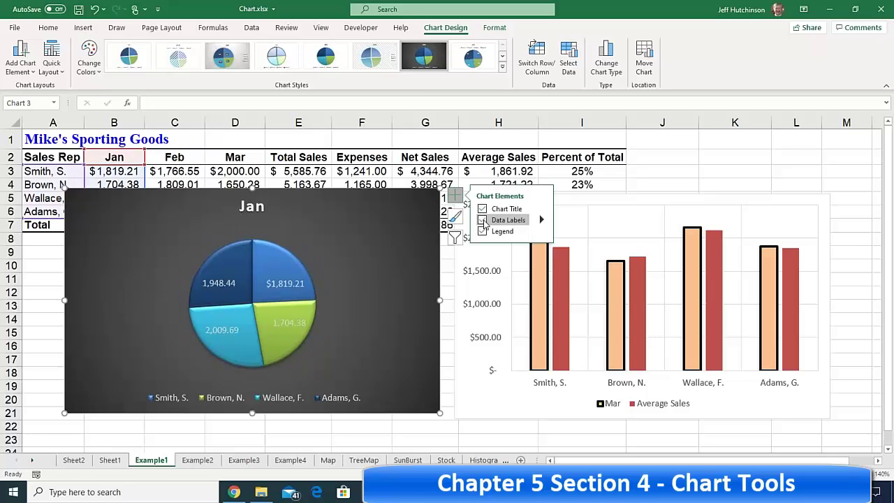
pyautogui.moveTo(541, 221)
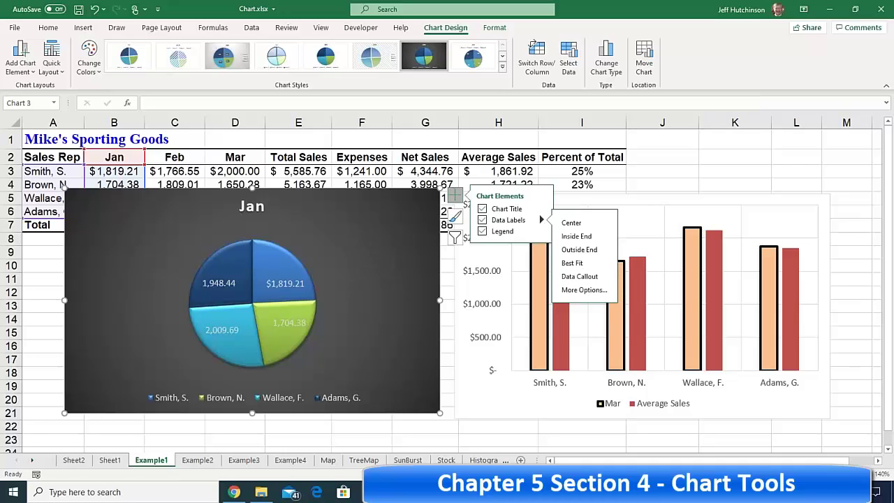
pyautogui.press('Escape')
pyautogui.click(656, 182)
# Step: Preview the Line, Pie and Column chart types for the column chart and leave its type unchanged
pyautogui.click(486, 199)
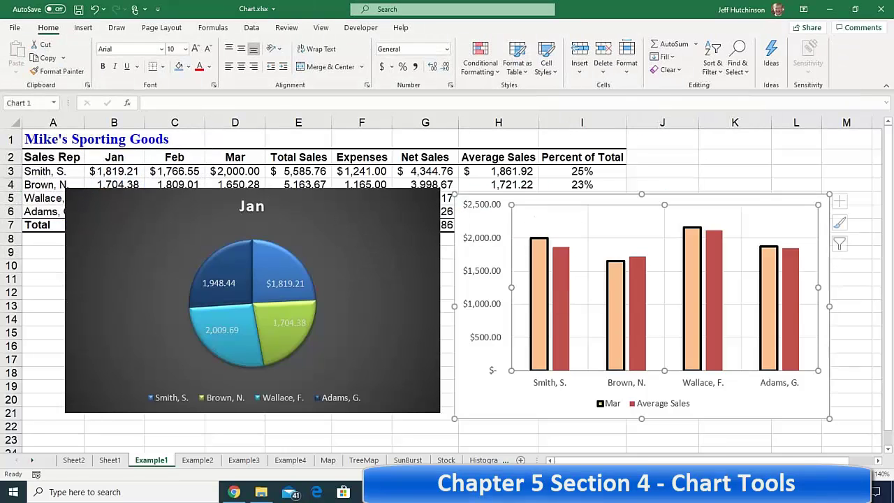
pyautogui.click(457, 201)
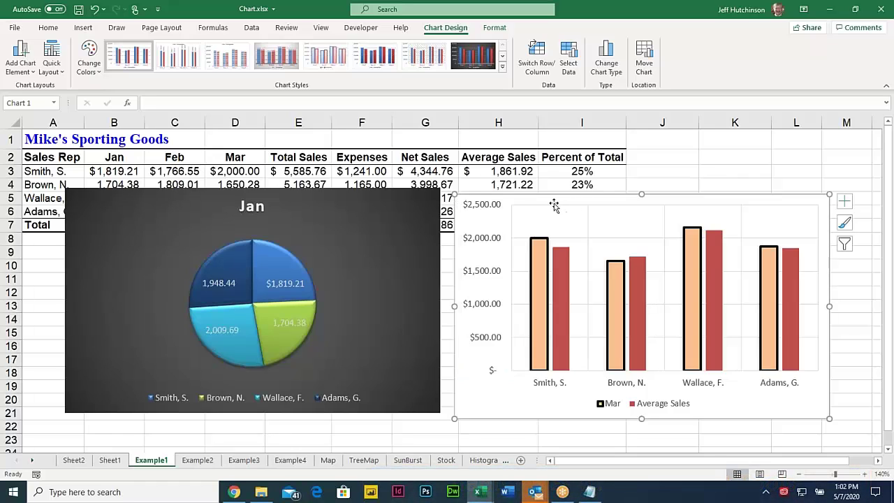
pyautogui.click(407, 205)
pyautogui.click(560, 201)
pyautogui.click(607, 67)
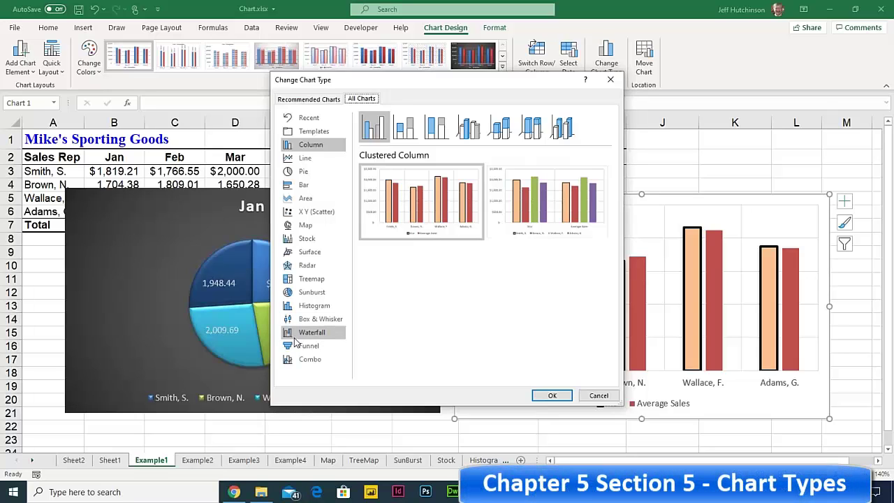
pyautogui.click(306, 158)
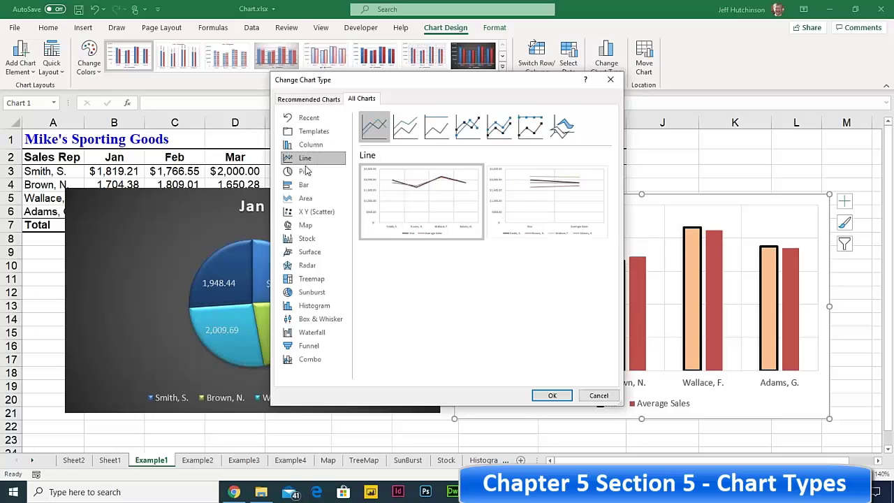
pyautogui.click(305, 171)
pyautogui.click(310, 144)
pyautogui.click(307, 157)
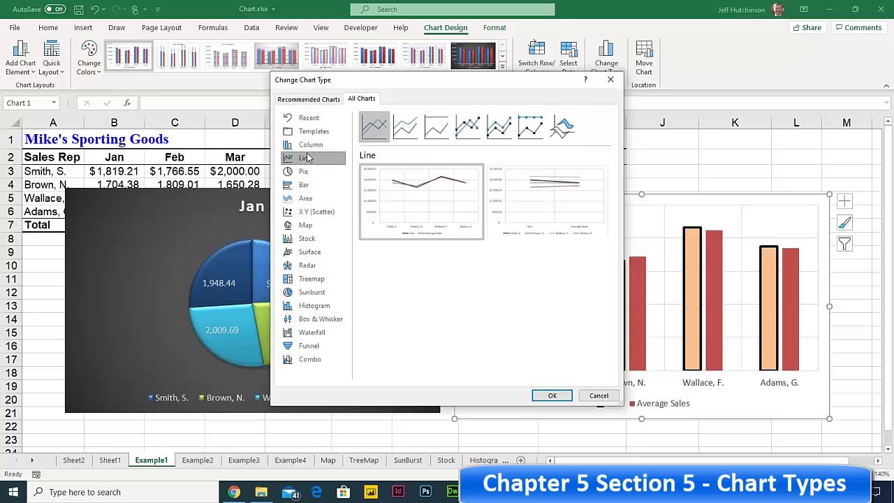
pyautogui.click(306, 172)
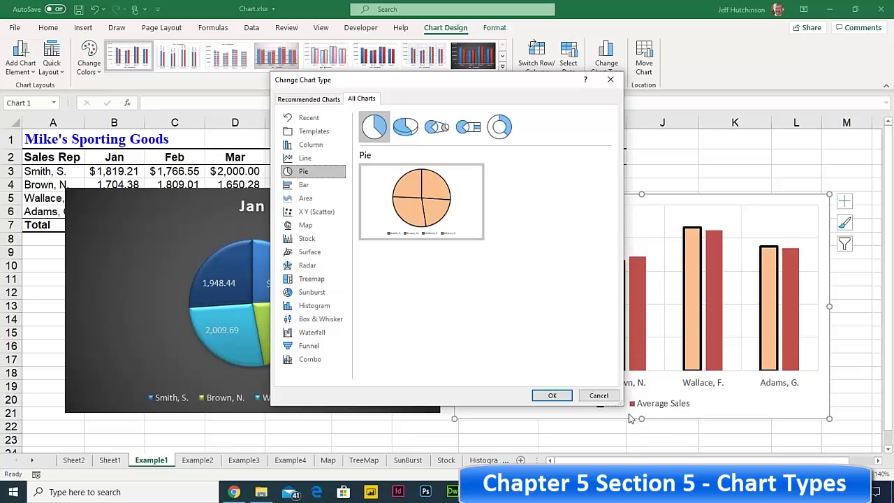
pyautogui.click(598, 395)
# Step: Change the Jan pie chart to a Treemap chart
pyautogui.click(181, 201)
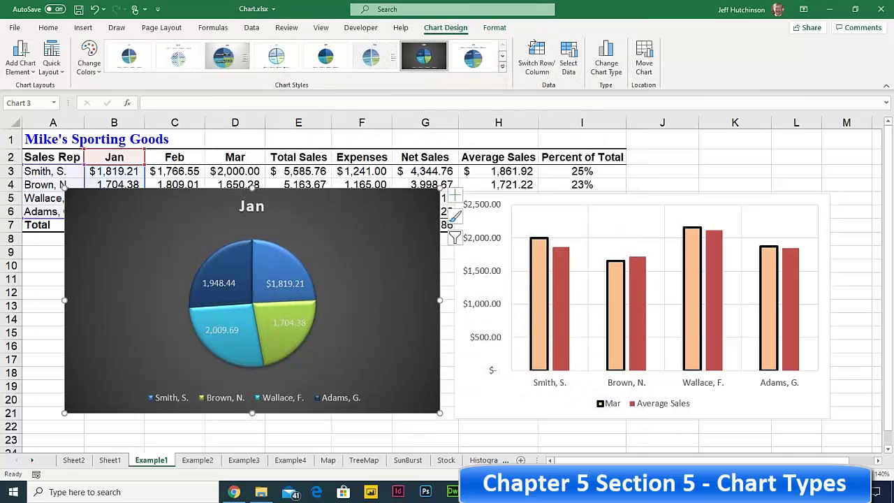
pyautogui.click(604, 59)
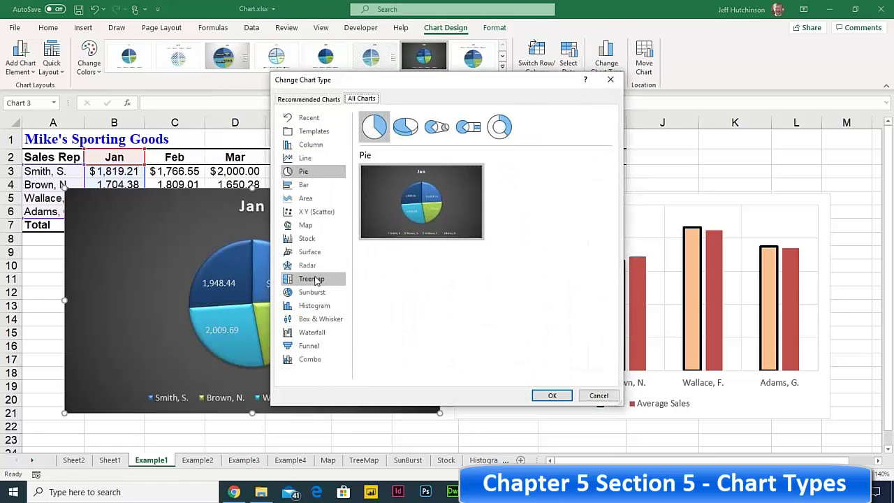
pyautogui.click(313, 278)
pyautogui.click(552, 395)
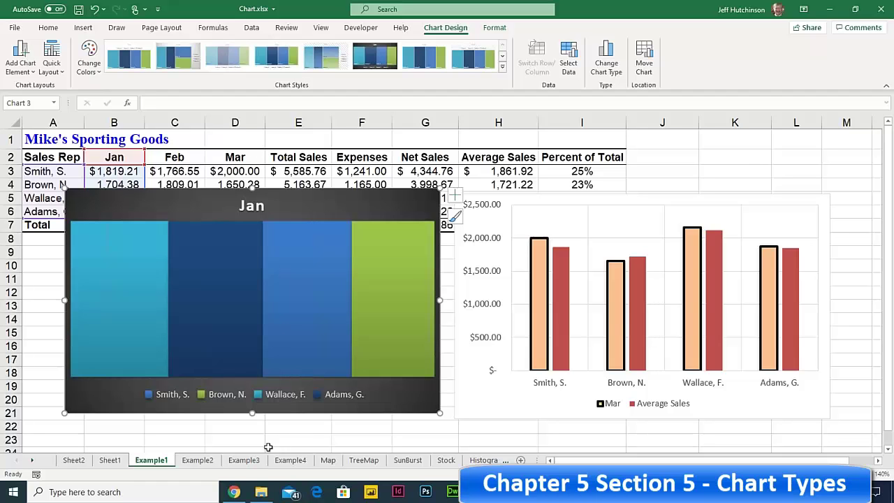
# Step: Switch to the course PDF in Chrome and read Section 5: Chart Types on column charts and Practice Exercise 115
pyautogui.click(236, 493)
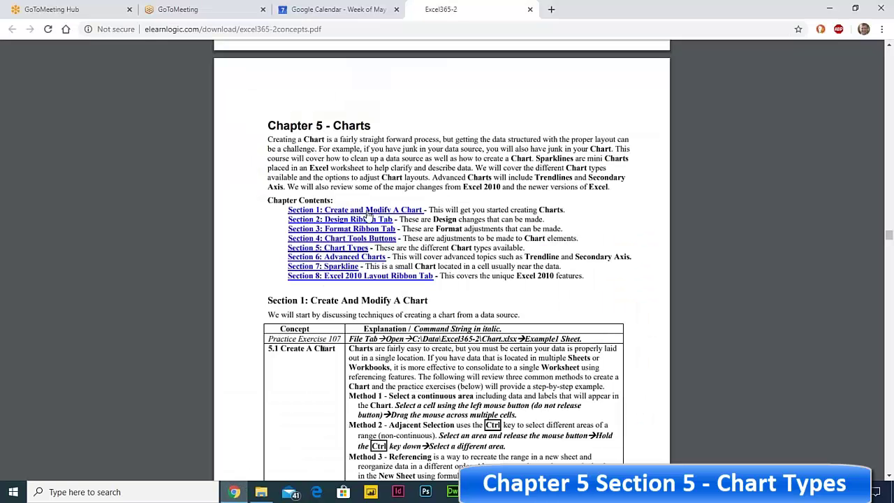
pyautogui.click(333, 253)
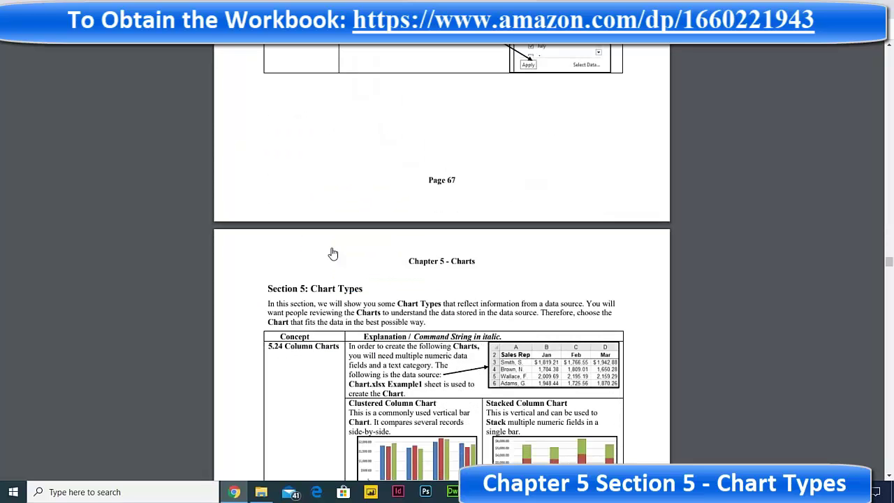
pyautogui.scroll(-3, 403, 294)
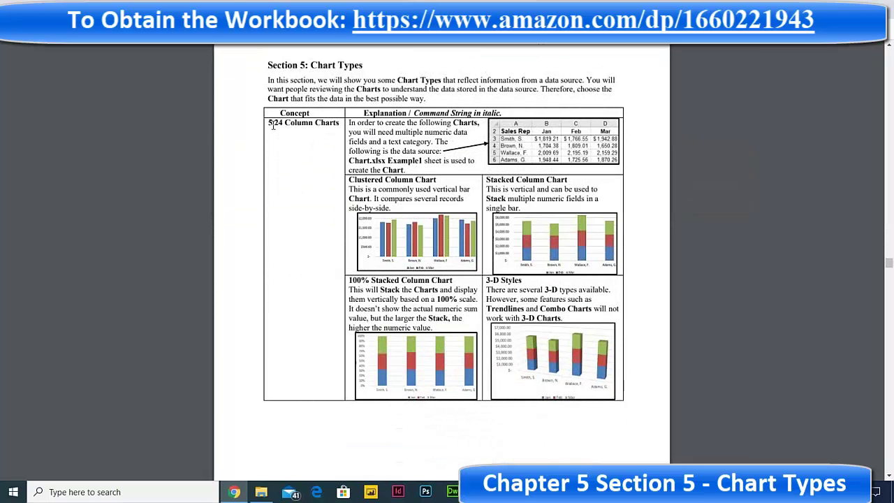
pyautogui.moveTo(268, 123); pyautogui.dragTo(555, 351)
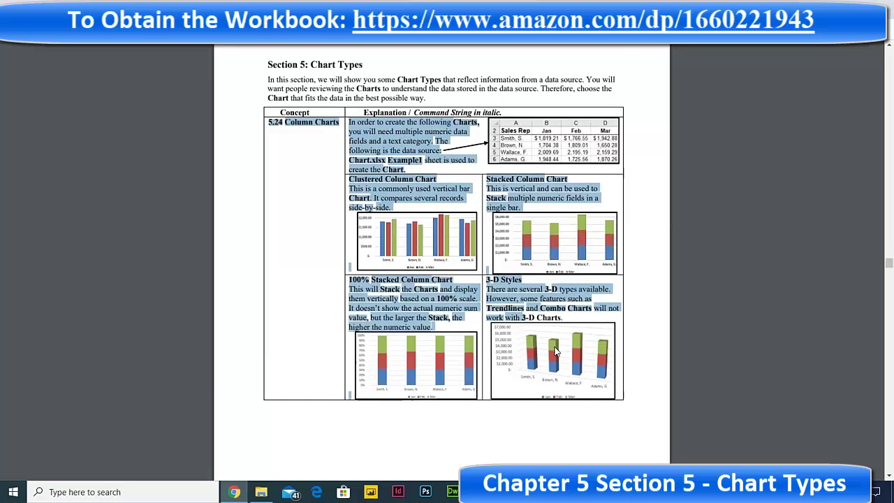
pyautogui.click(555, 351)
pyautogui.scroll(-9, 556, 351)
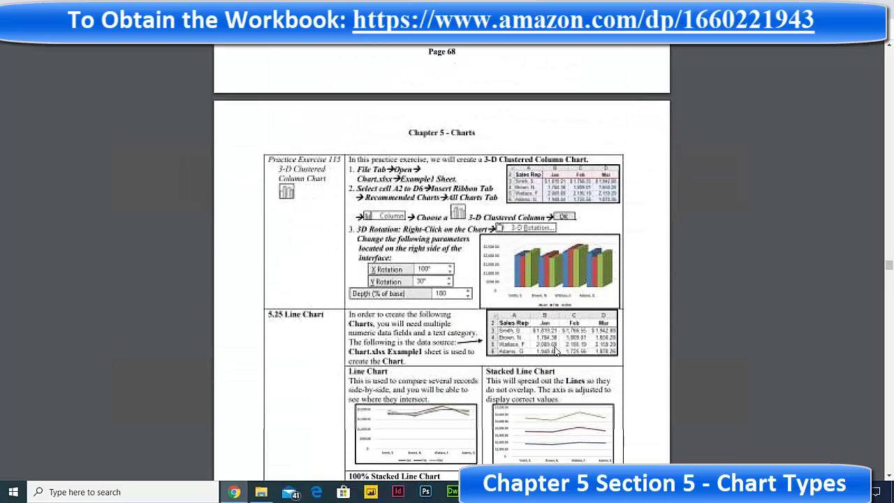
pyautogui.moveTo(273, 167); pyautogui.dragTo(469, 238)
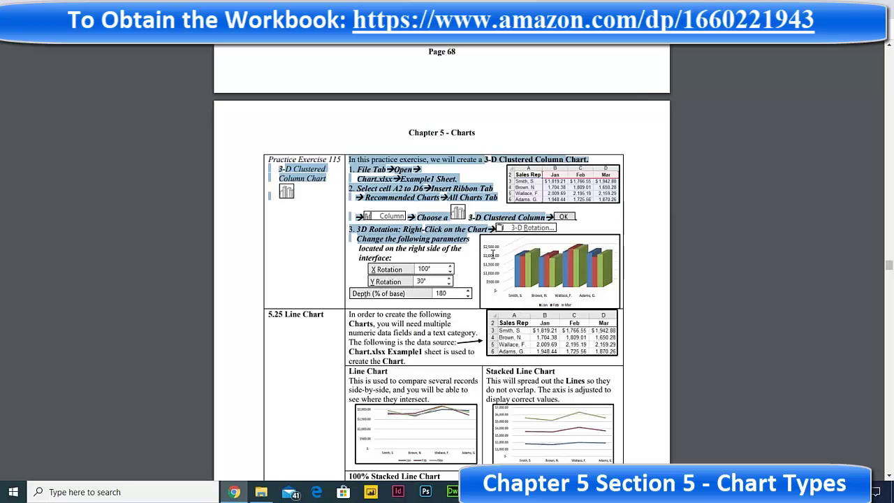
# Step: Read through the line chart and pie chart topics, including the gauge, doughnut and Pie Of Pie exercises
pyautogui.scroll(-5, 569, 307)
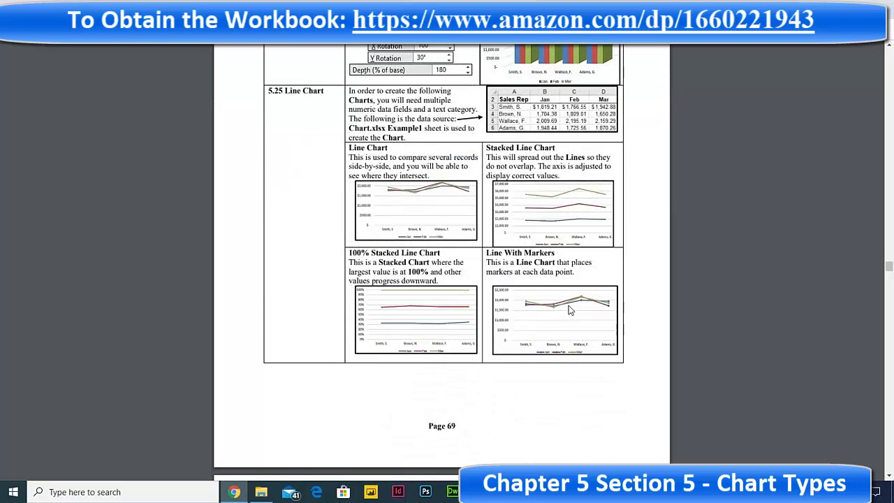
pyautogui.scroll(-10, 524, 292)
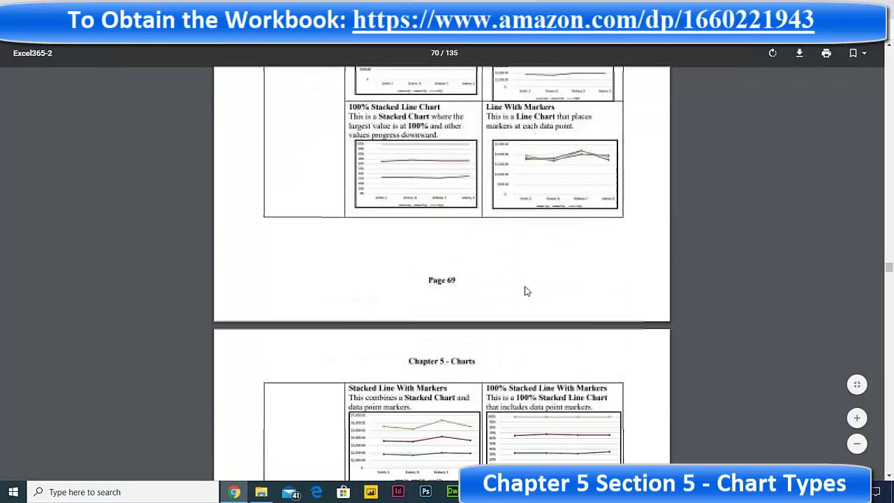
pyautogui.scroll(-5, 525, 291)
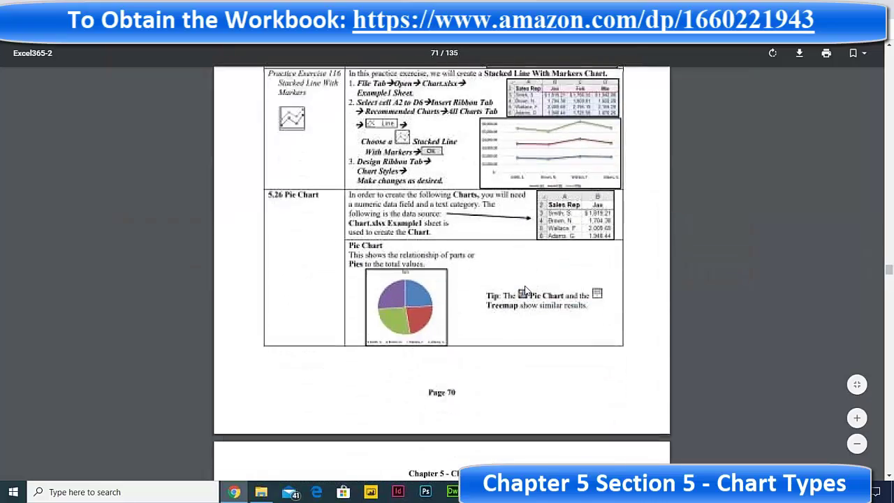
pyautogui.scroll(-10, 319, 185)
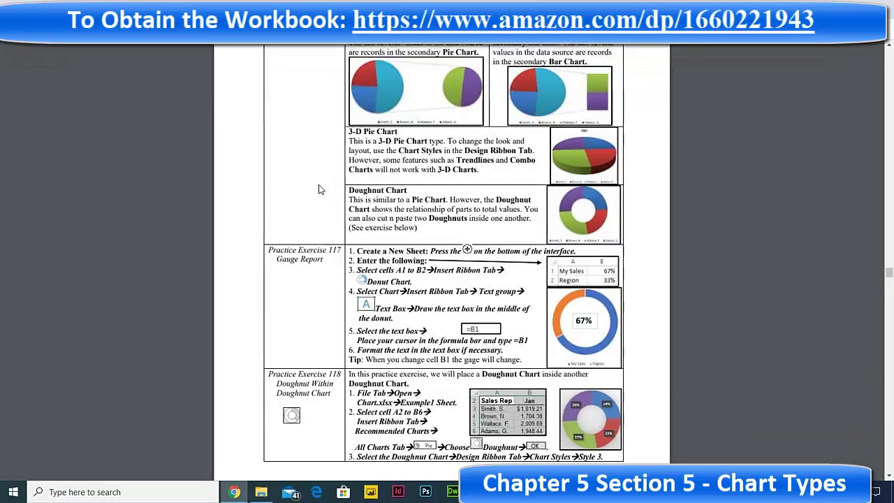
pyautogui.scroll(-4, 319, 189)
pyautogui.scroll(4, 319, 189)
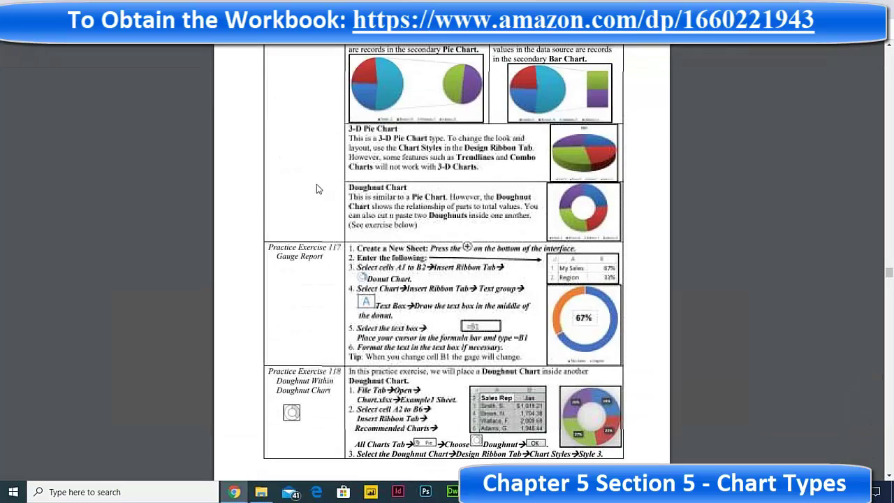
pyautogui.scroll(-9, 320, 223)
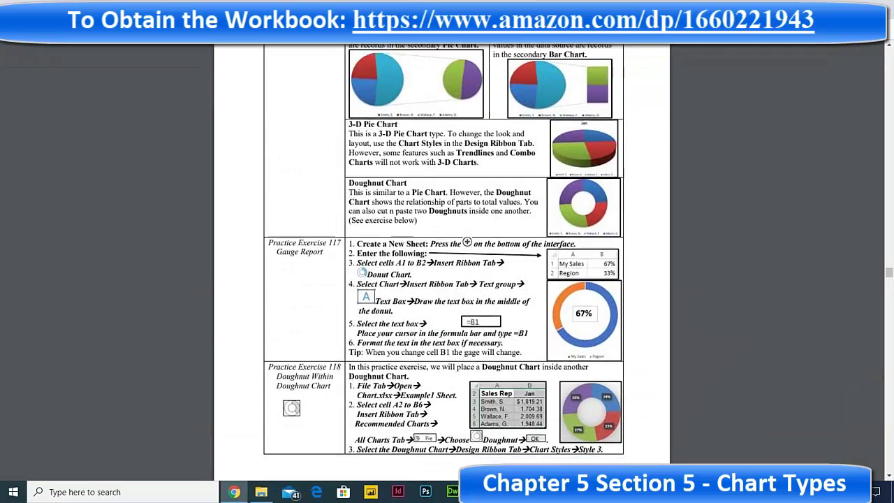
pyautogui.scroll(-8, 325, 222)
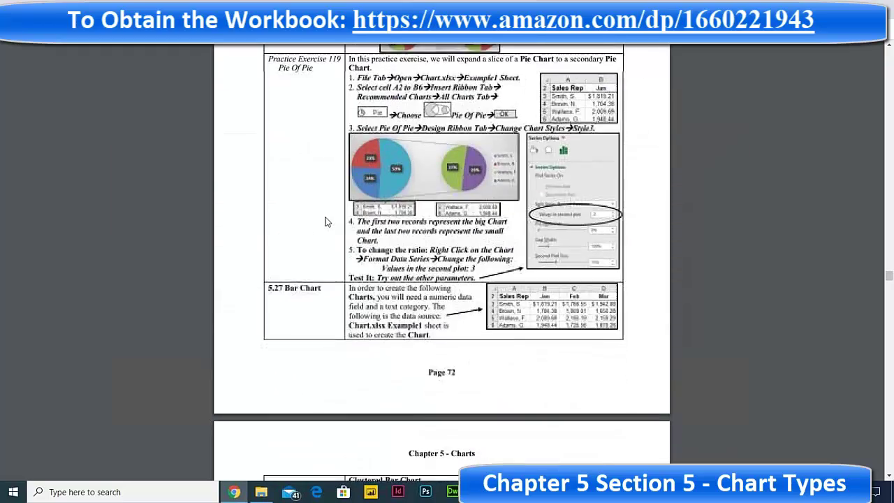
# Step: Look over the guide's bar chart, area chart and XY scatter topics
pyautogui.scroll(-4, 325, 222)
pyautogui.scroll(-9, 324, 222)
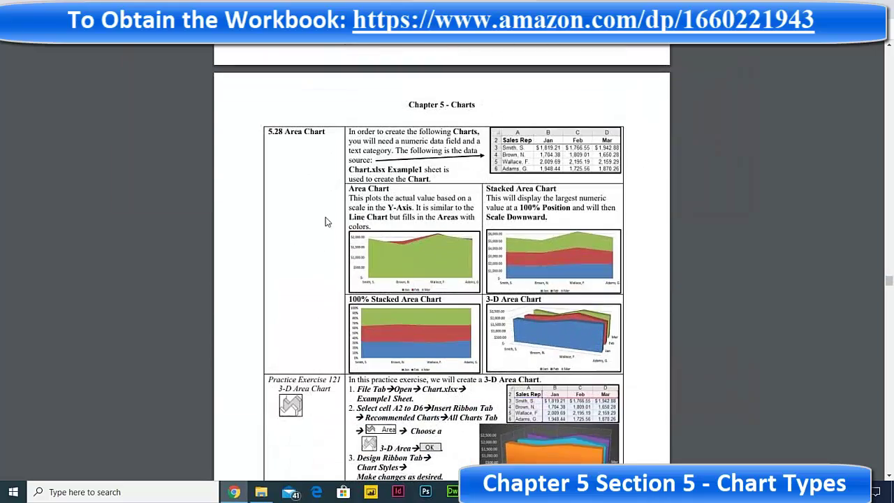
pyautogui.scroll(-5, 325, 222)
pyautogui.scroll(-6, 324, 222)
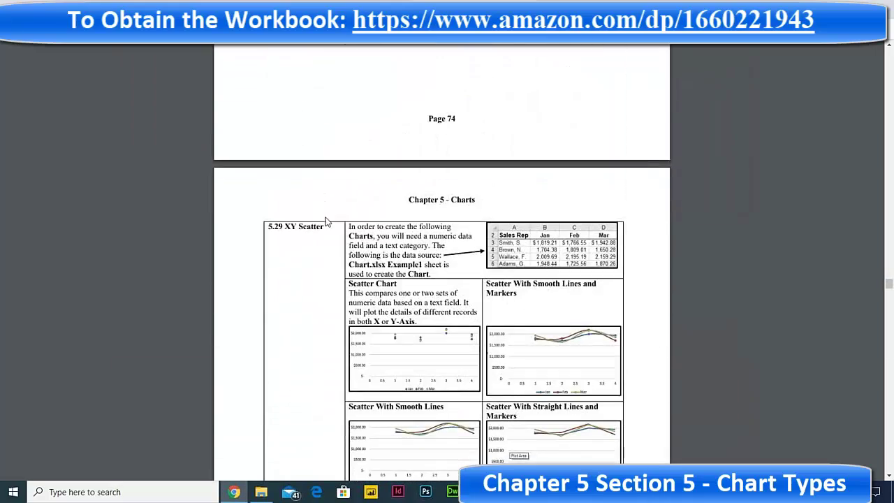
pyautogui.scroll(1, 325, 222)
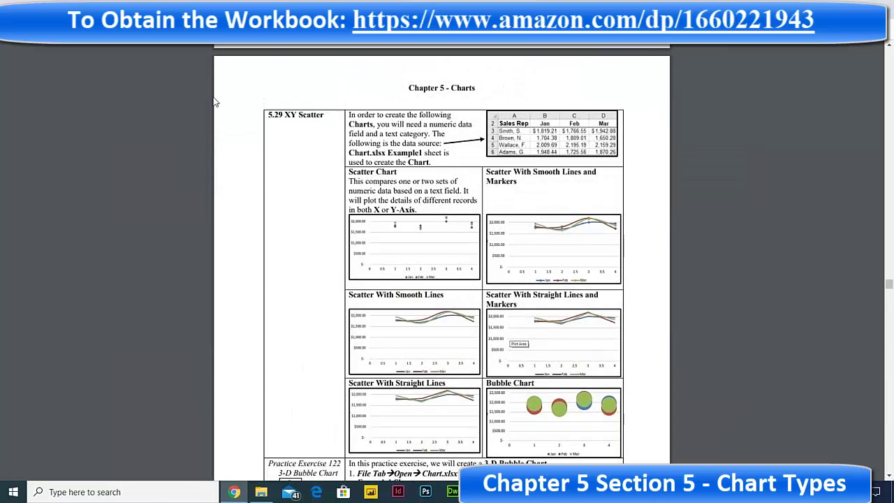
# Step: Read the XY Scatter chart section and the 3-D Bubble Chart instructions of Practice Exercise 122 in the workbook PDF
pyautogui.moveTo(269, 115); pyautogui.dragTo(321, 118)
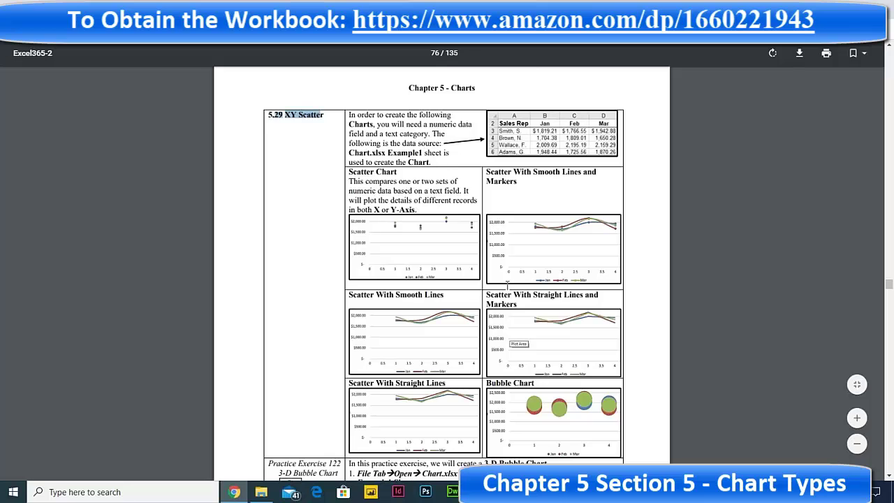
pyautogui.scroll(1, 453, 283)
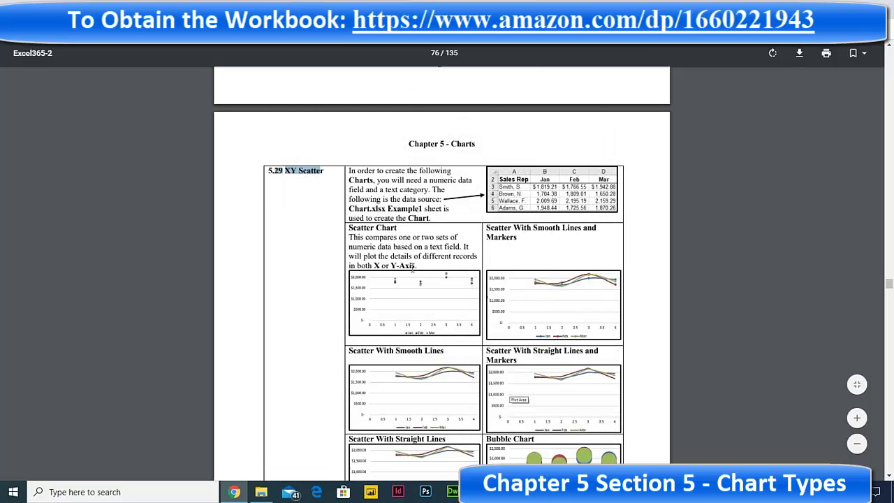
pyautogui.click(402, 232)
pyautogui.scroll(-3, 402, 231)
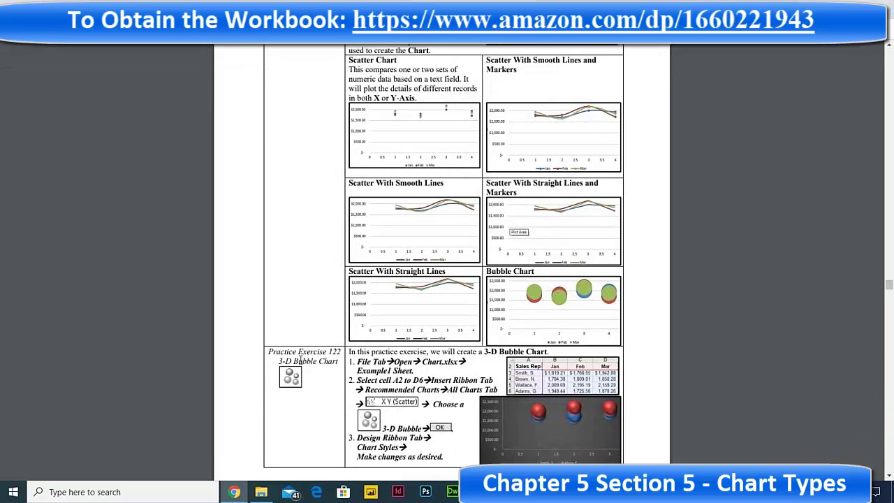
pyautogui.moveTo(302, 358); pyautogui.dragTo(405, 379)
pyautogui.scroll(-3, 405, 379)
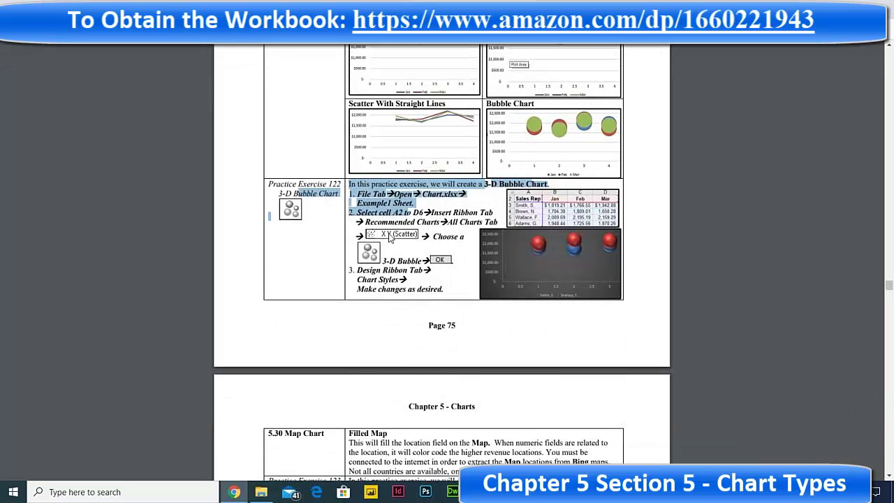
pyautogui.click(387, 257)
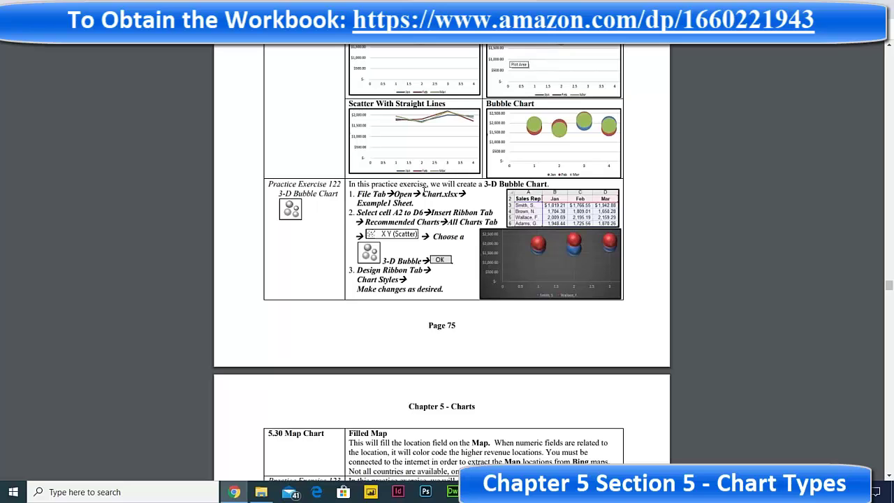
pyautogui.moveTo(424, 189); pyautogui.dragTo(462, 198)
pyautogui.moveTo(359, 203); pyautogui.dragTo(442, 212)
pyautogui.click(403, 212)
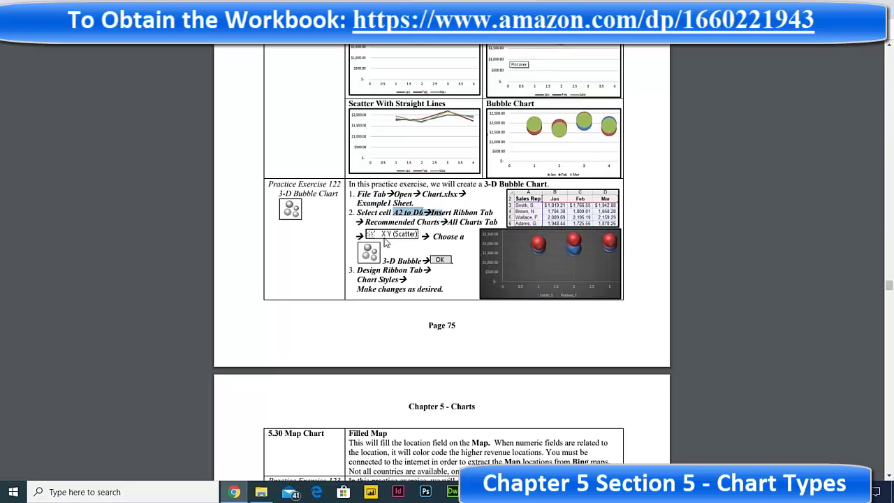
# Step: Skim the Map, Stock, Surface and Radar chart sections, and examine the Funnel and TreeMap chart sections marked Excel 2016+
pyautogui.scroll(-3, 389, 224)
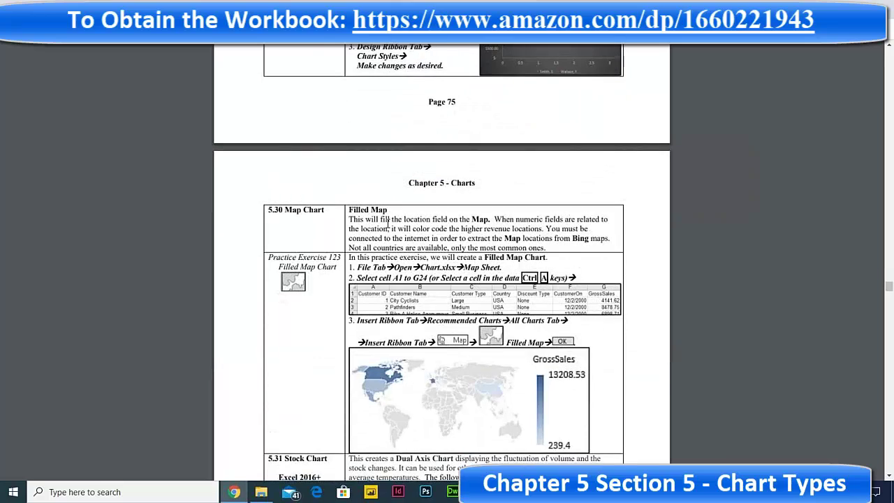
pyautogui.scroll(-2, 387, 222)
pyautogui.scroll(-10, 387, 223)
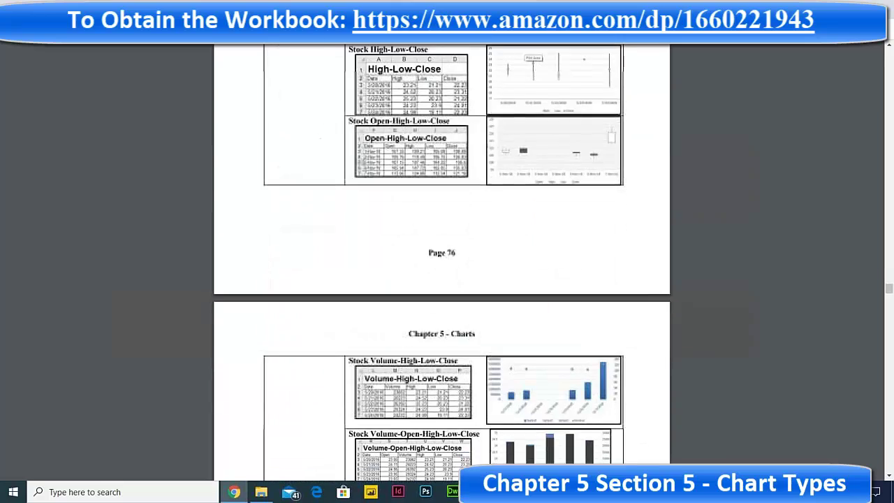
pyautogui.scroll(-10, 389, 227)
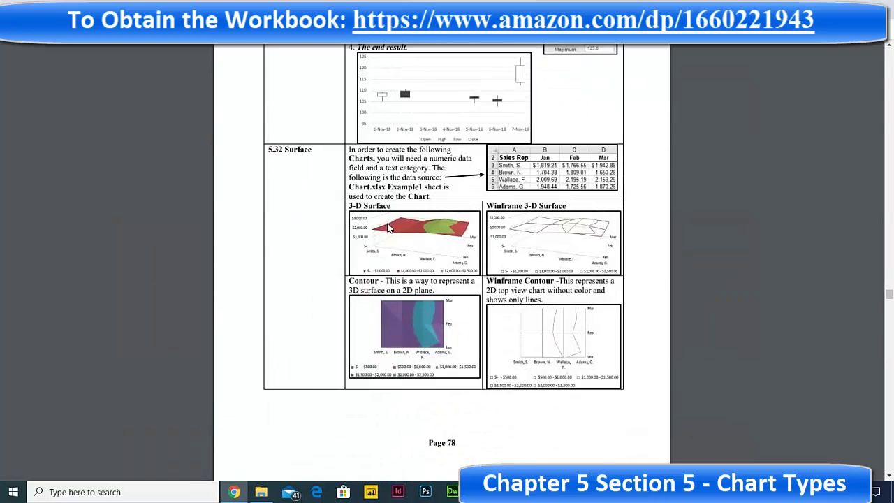
pyautogui.scroll(-5, 389, 227)
pyautogui.scroll(-6, 389, 226)
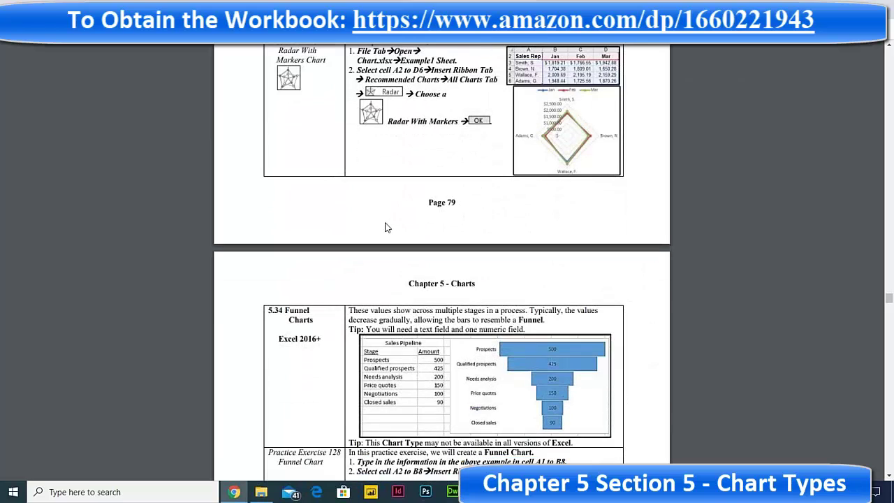
pyautogui.scroll(-3, 382, 233)
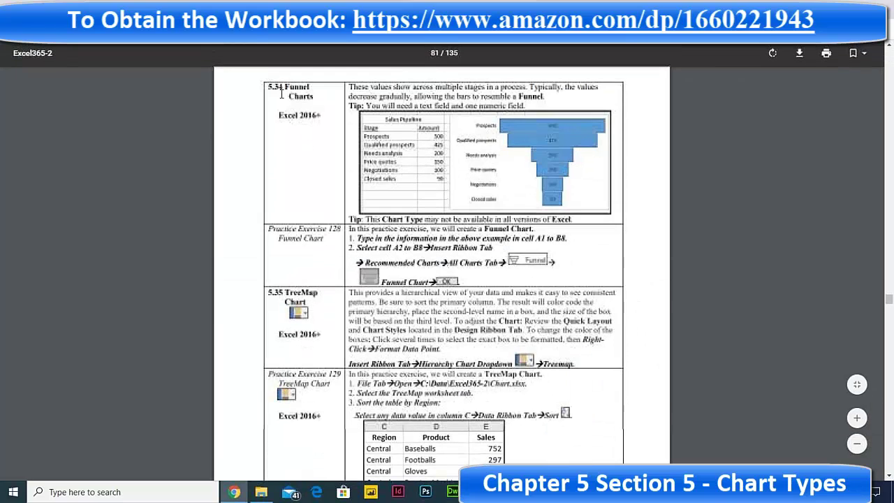
pyautogui.moveTo(284, 86); pyautogui.dragTo(326, 119)
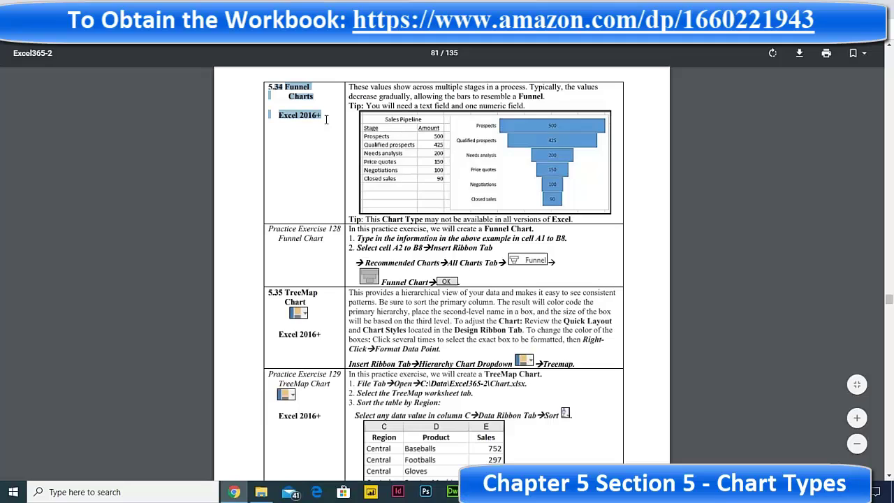
pyautogui.click(295, 119)
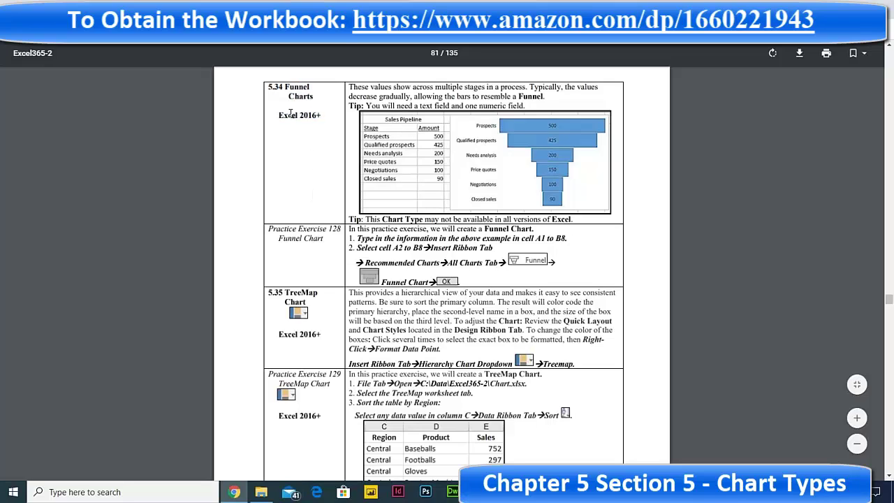
pyautogui.moveTo(291, 112); pyautogui.dragTo(325, 116)
pyautogui.moveTo(292, 293); pyautogui.dragTo(318, 294)
# Step: Review the TreeMap example, section 5.36 on Sunburst charts, and the Practice Exercise 130 instructions for the file and worksheet to use
pyautogui.scroll(-8, 328, 322)
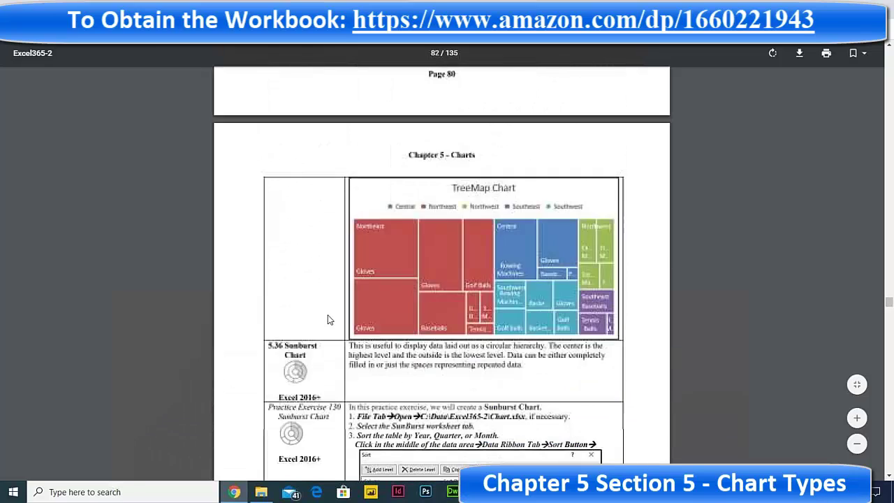
pyautogui.scroll(-3, 329, 320)
pyautogui.moveTo(284, 235); pyautogui.dragTo(319, 254)
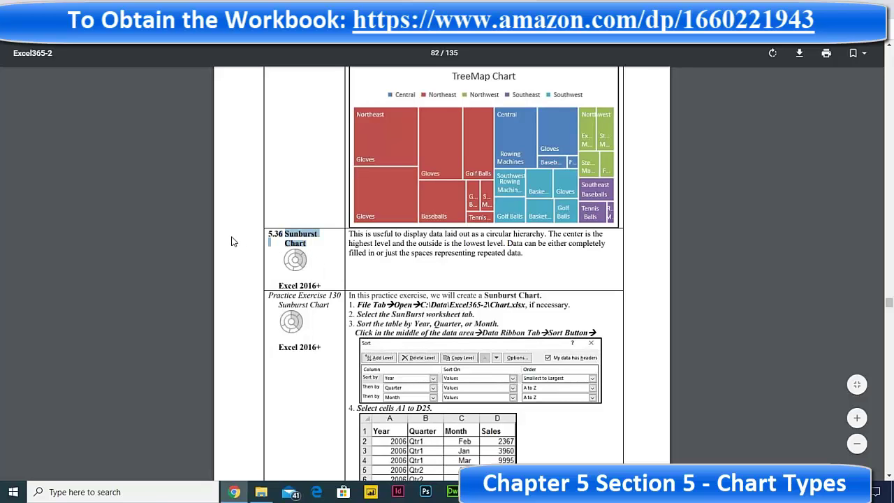
pyautogui.scroll(9, 285, 230)
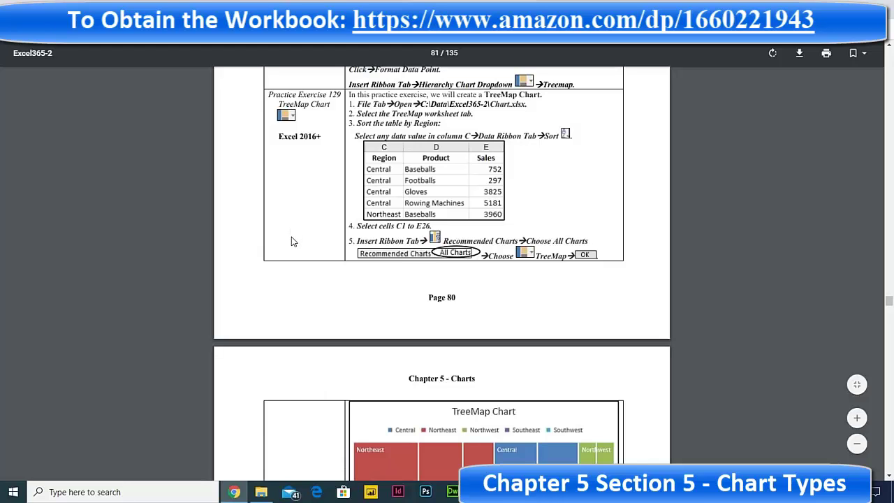
pyautogui.scroll(-7, 293, 241)
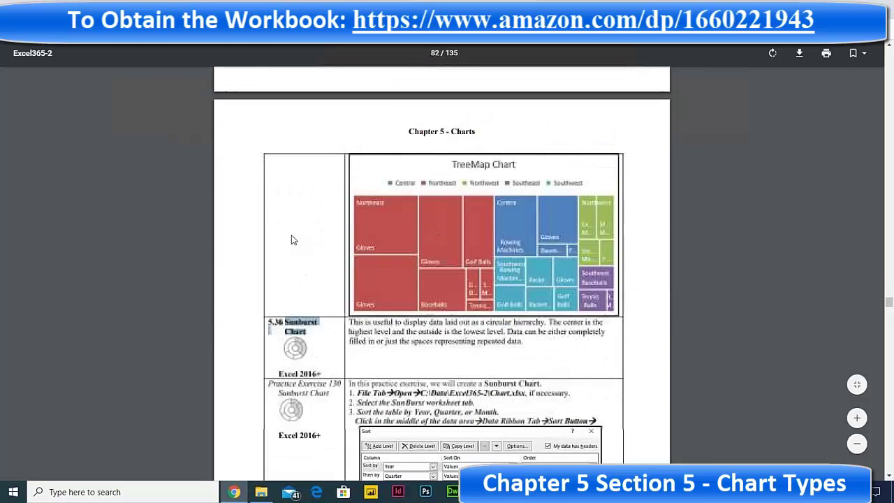
pyautogui.scroll(1, 291, 240)
pyautogui.click(299, 344)
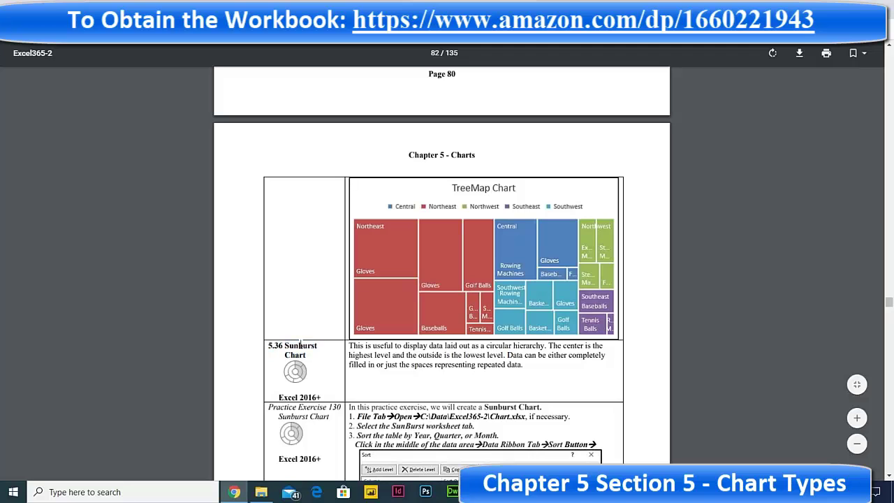
pyautogui.scroll(-4, 297, 342)
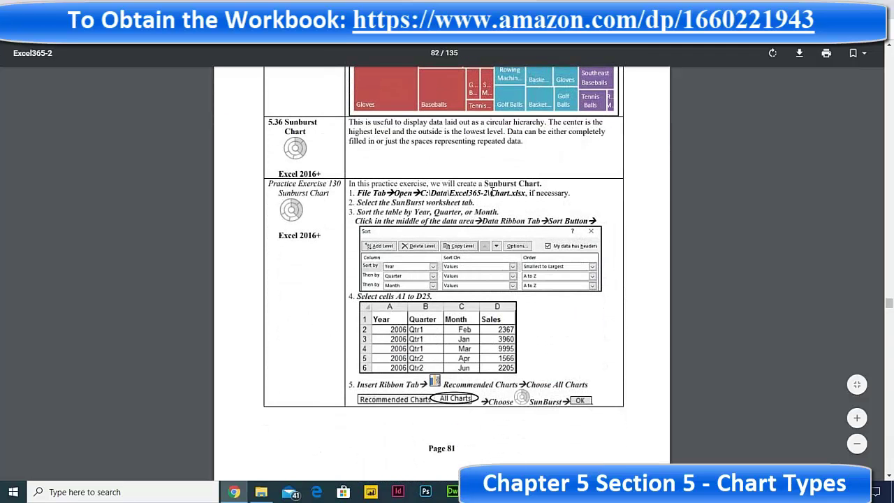
pyautogui.moveTo(490, 193); pyautogui.dragTo(532, 196)
pyautogui.click(551, 190)
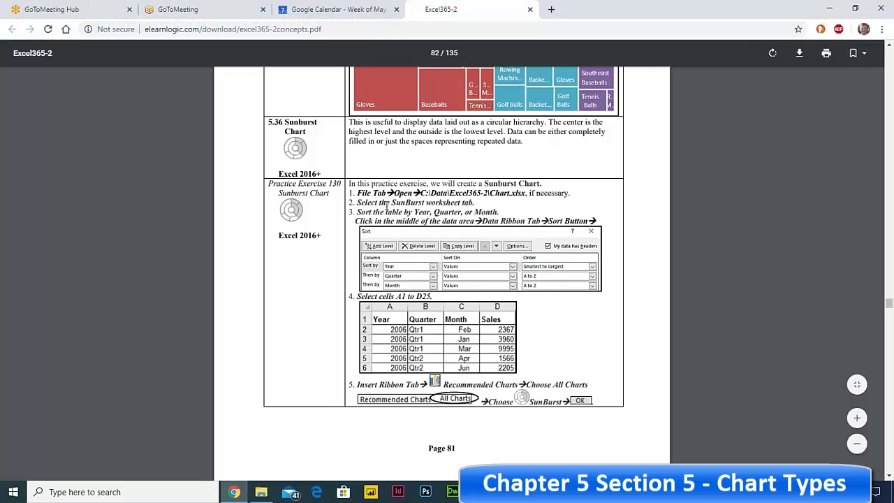
pyautogui.moveTo(394, 200); pyautogui.dragTo(479, 202)
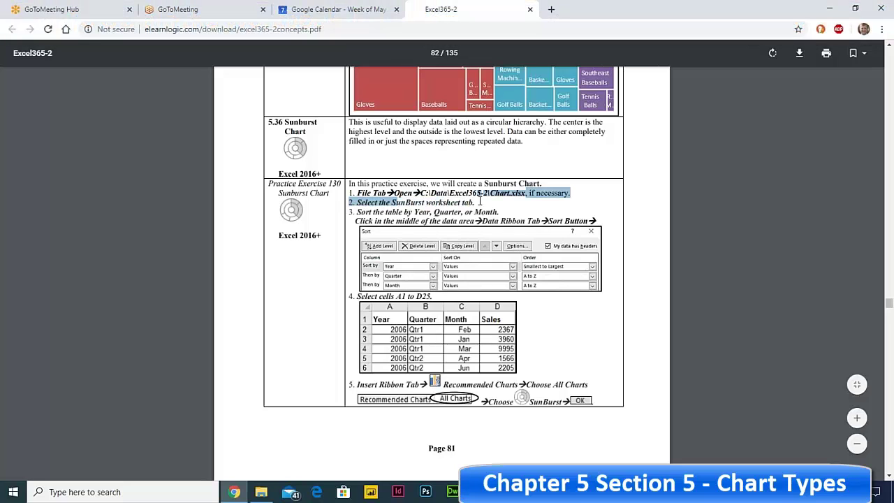
pyautogui.click(474, 202)
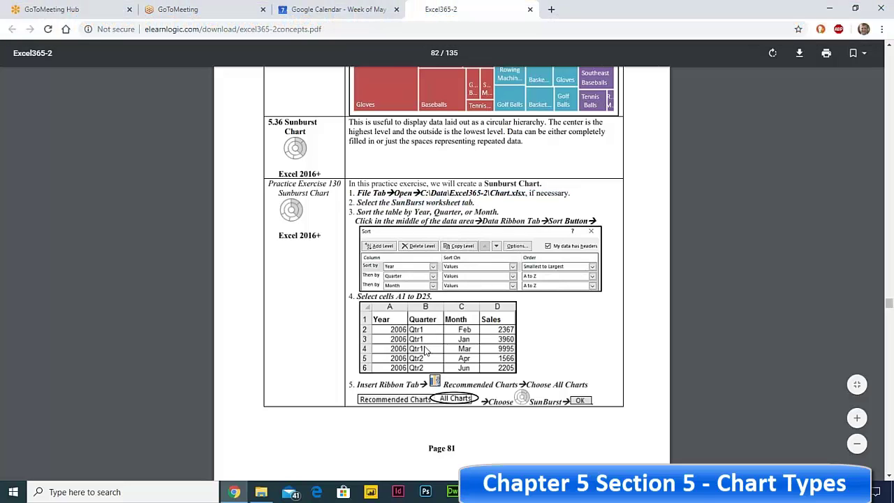
# Step: Switch to Chart.xlsx in Excel, open the SunBurst worksheet and deselect the highlighted range
pyautogui.moveTo(480, 491)
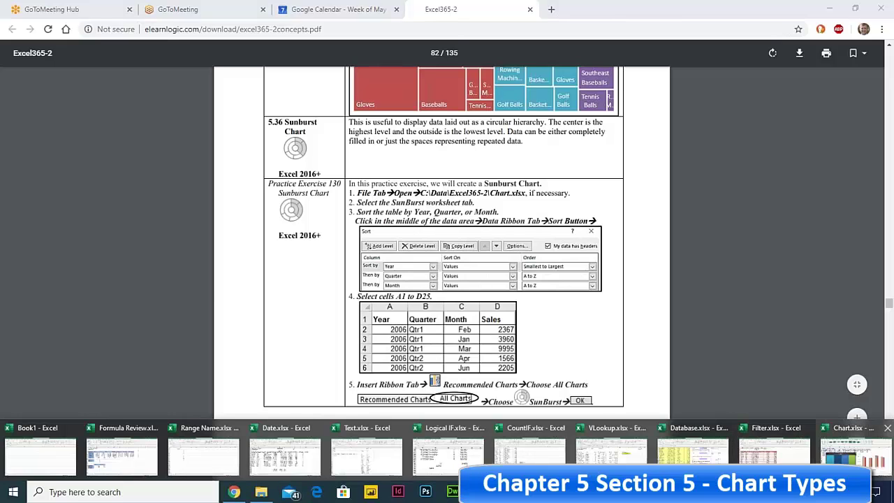
pyautogui.click(849, 450)
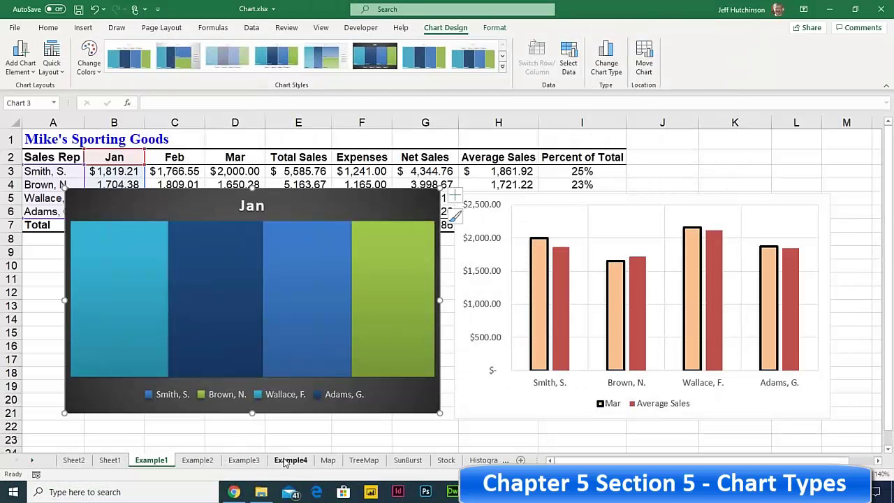
pyautogui.click(416, 462)
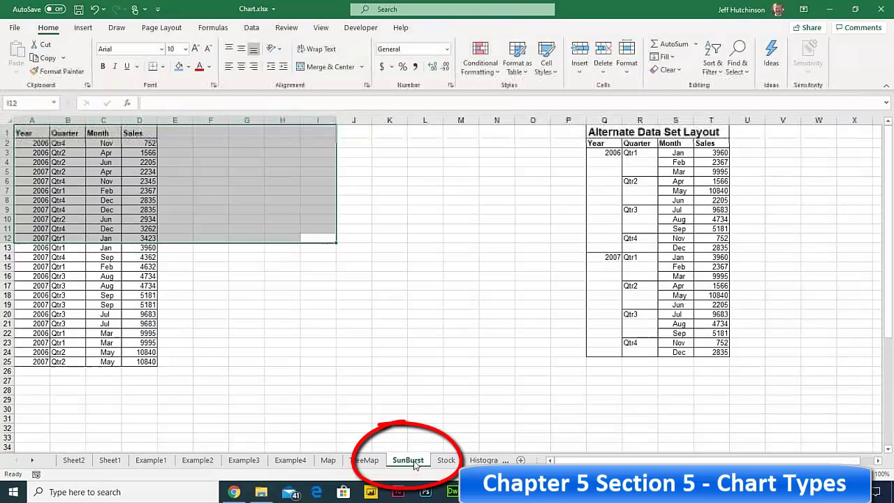
pyautogui.click(354, 391)
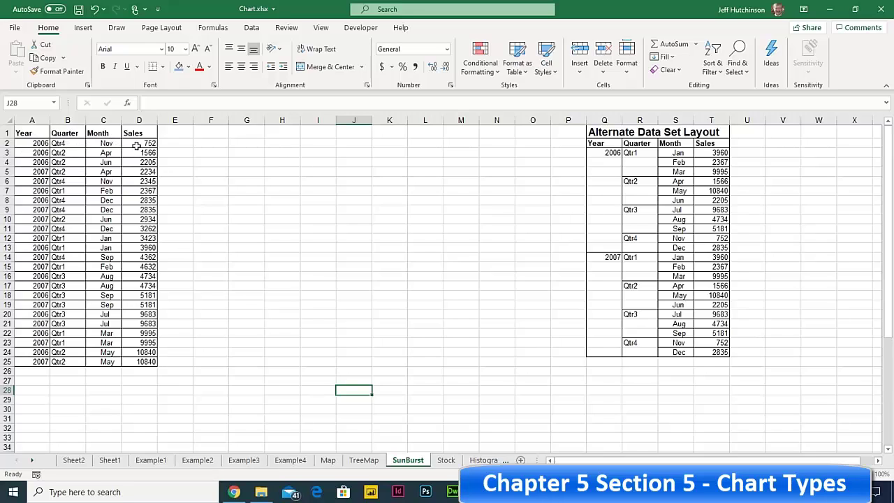
# Step: Examine how the Year, Quarter, Month and Sales records are ordered in the SunBurst data table
pyautogui.click(107, 144)
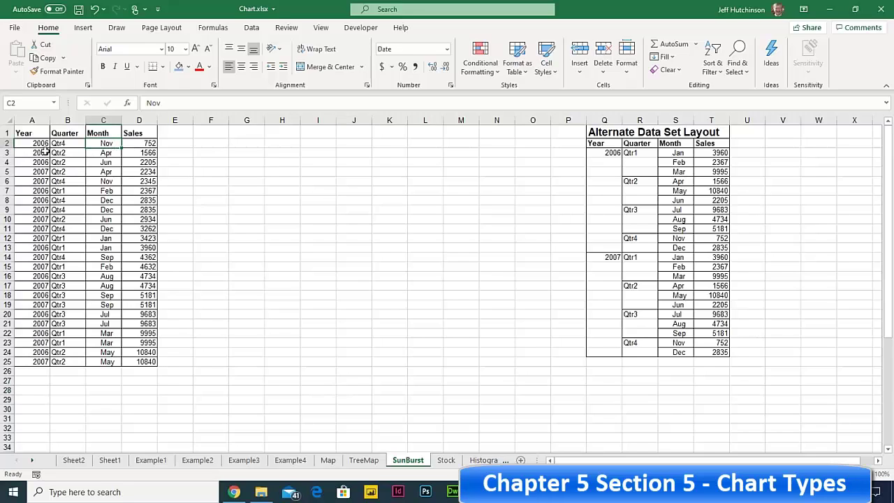
pyautogui.click(41, 145)
pyautogui.click(68, 153)
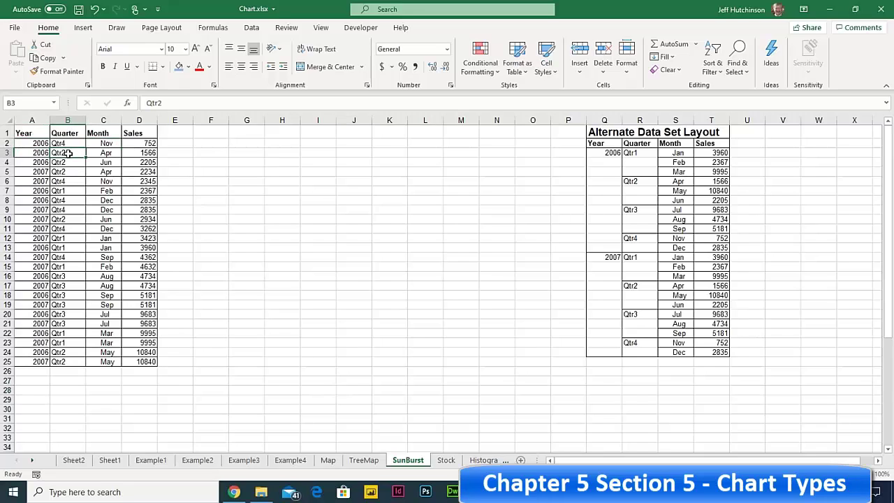
pyautogui.click(67, 163)
pyautogui.click(67, 181)
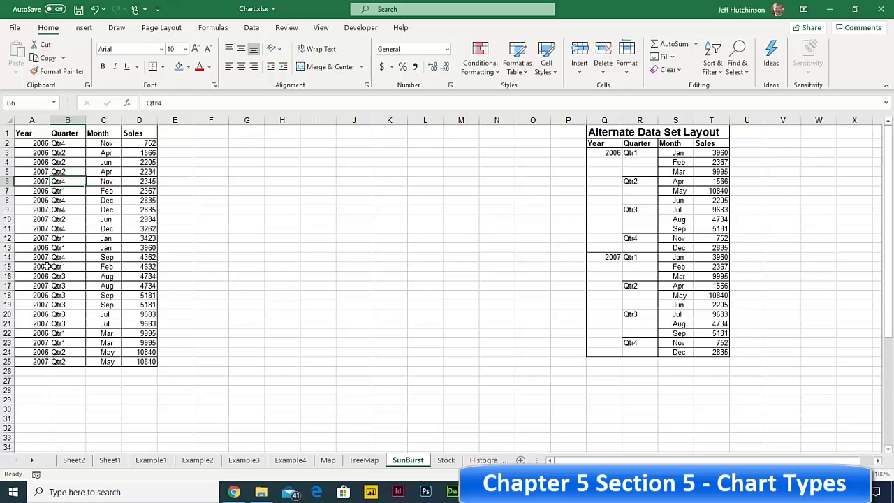
pyautogui.click(140, 220)
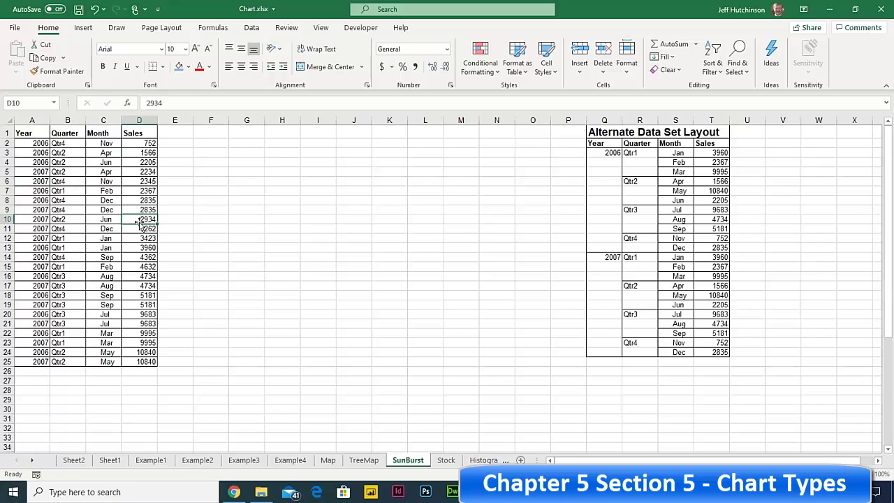
# Step: Check the Sunburst Chart exercise's sorting instructions in the PDF in Chrome, and return to the Excel worksheet
pyautogui.click(235, 492)
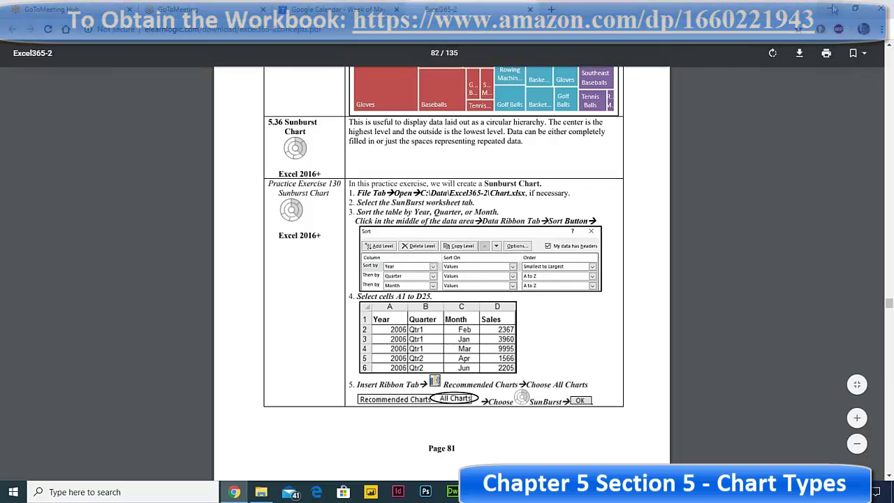
pyautogui.press('F11')
pyautogui.hotkey('alt', 'Tab')
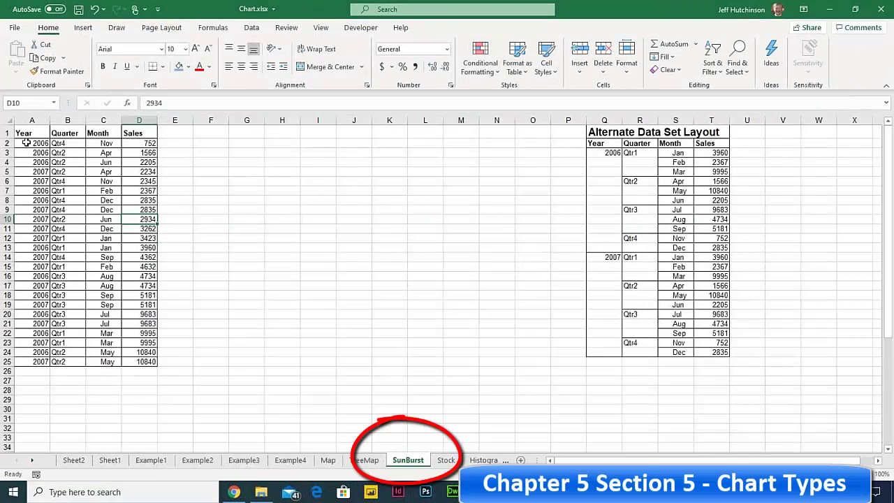
# Step: Set up a three-level sort of the sales table by Year smallest to largest, then Quarter and Month, both A to Z
pyautogui.click(67, 162)
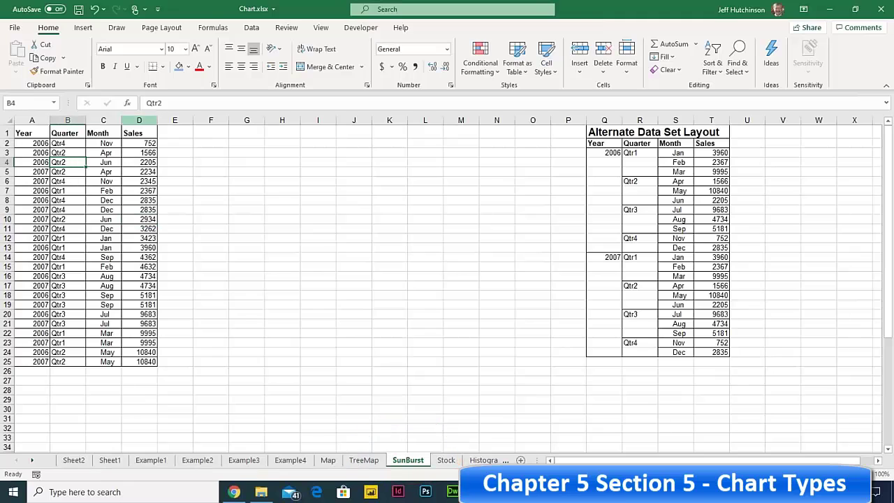
pyautogui.click(251, 27)
pyautogui.click(424, 56)
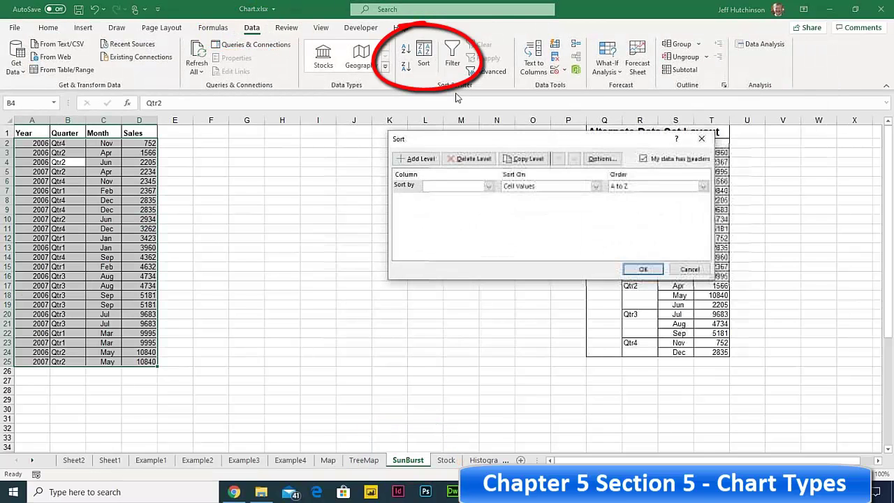
pyautogui.click(421, 160)
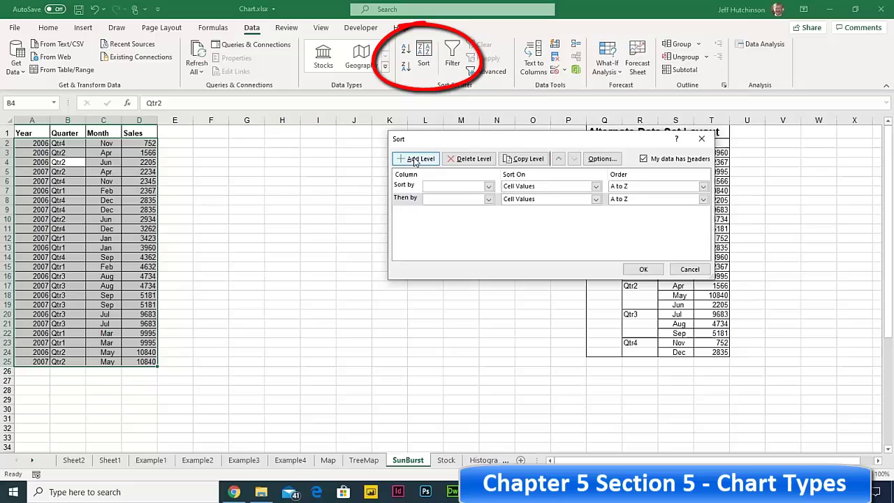
pyautogui.click(488, 186)
pyautogui.click(466, 197)
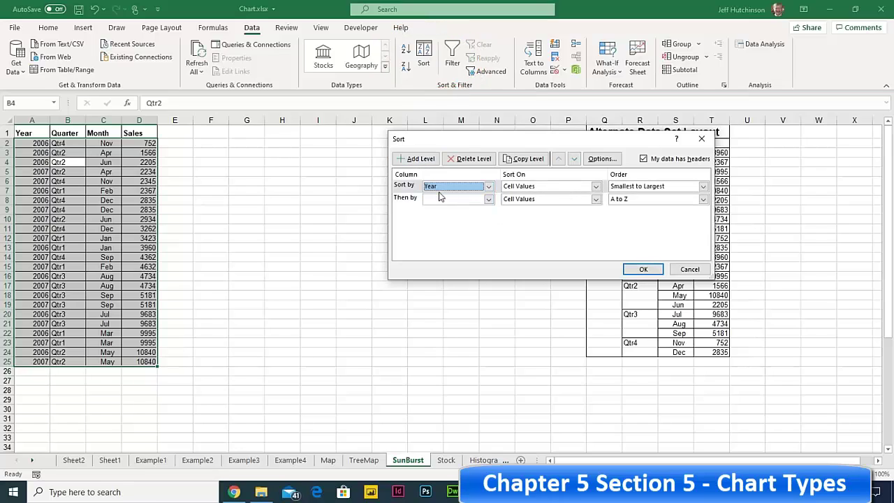
pyautogui.click(488, 199)
pyautogui.click(454, 217)
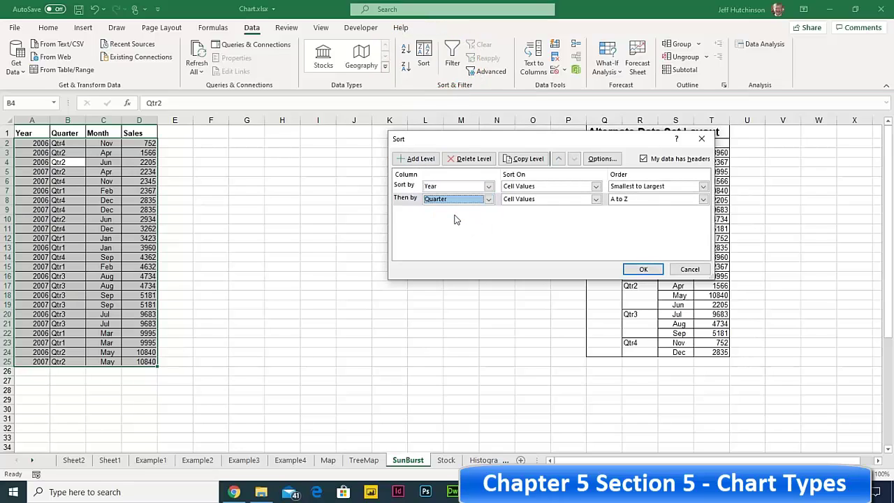
pyautogui.click(414, 160)
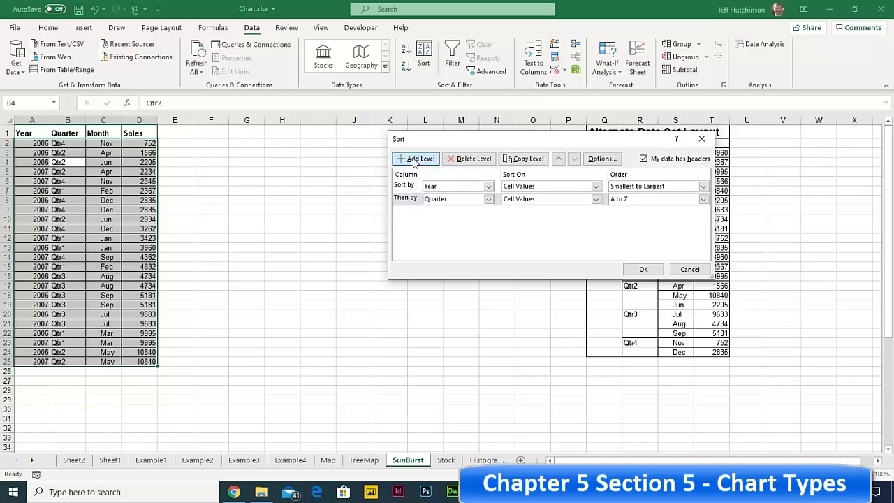
pyautogui.click(489, 212)
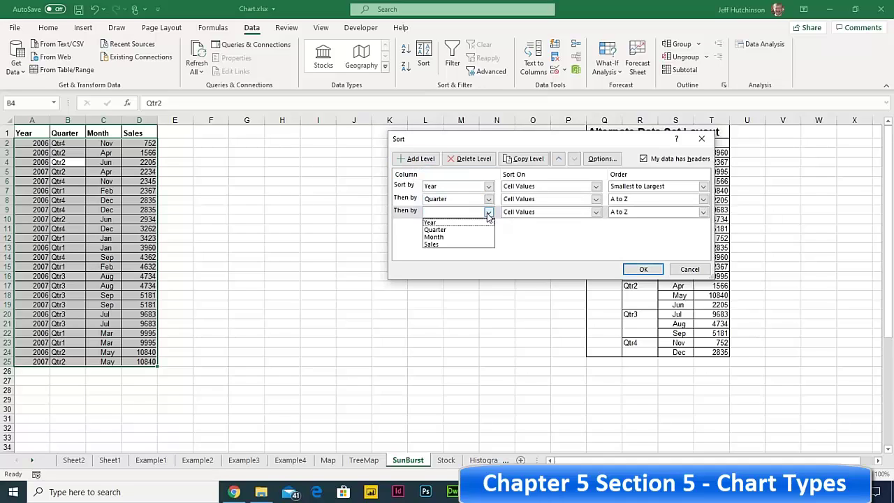
pyautogui.click(447, 240)
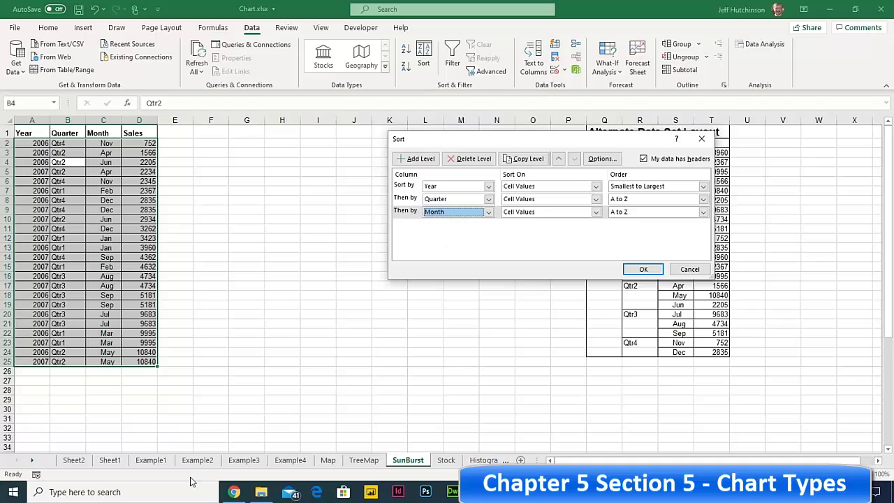
# Step: Compare the sort levels with the exercise's PDF in Chrome, return to Excel and apply the sort to the sales table
pyautogui.click(234, 493)
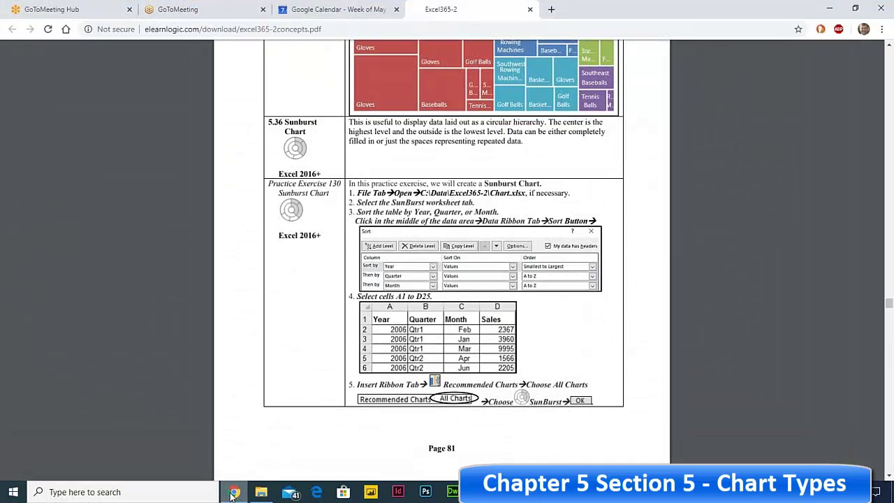
pyautogui.click(234, 493)
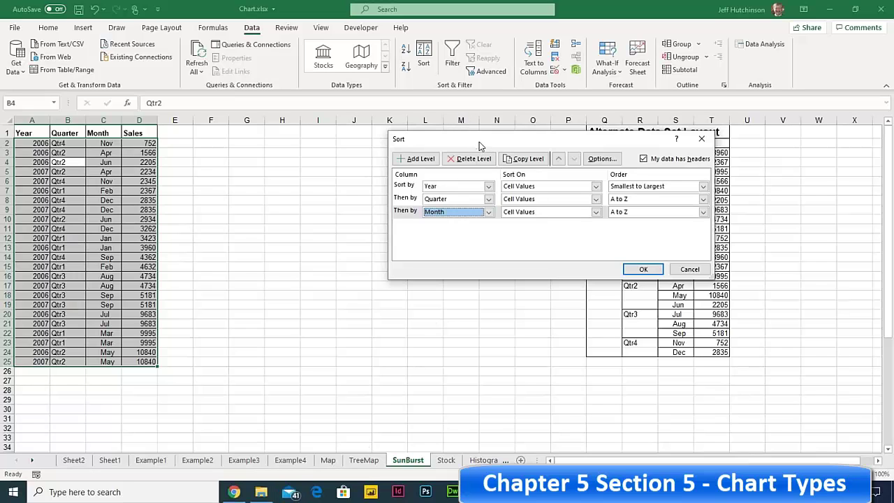
pyautogui.moveTo(479, 141); pyautogui.dragTo(319, 142)
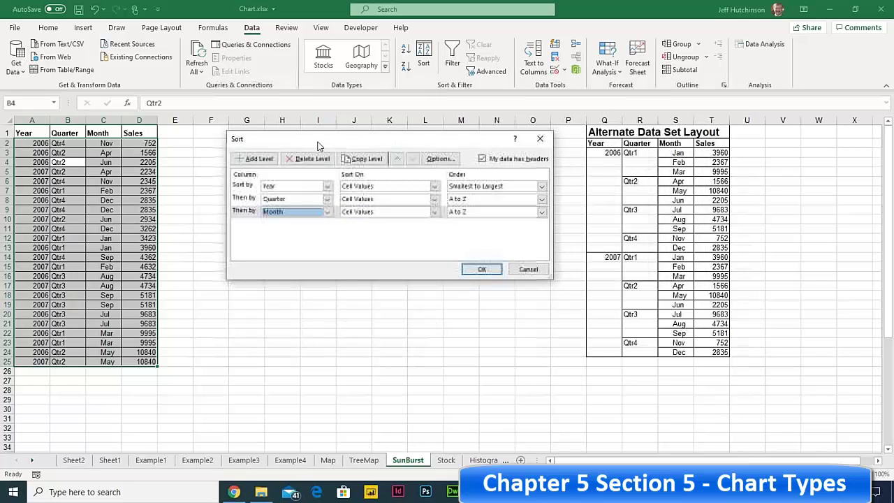
pyautogui.click(483, 272)
pyautogui.click(79, 210)
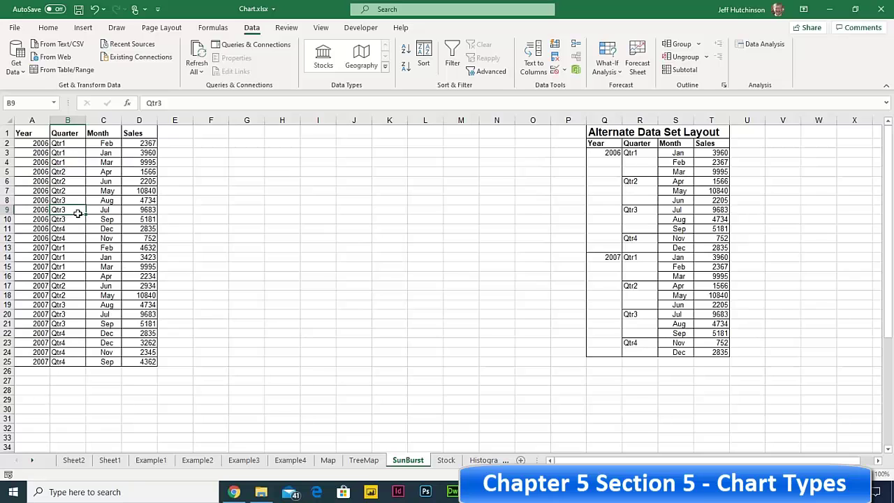
# Step: Insert a Sunburst hierarchy chart based on the sorted Year, Quarter, Month and Sales table
pyautogui.click(83, 27)
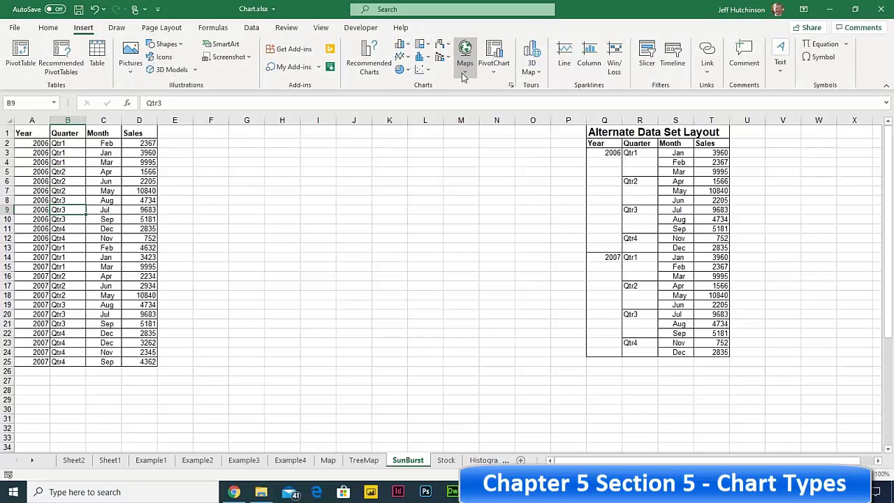
pyautogui.click(409, 74)
pyautogui.press('Escape')
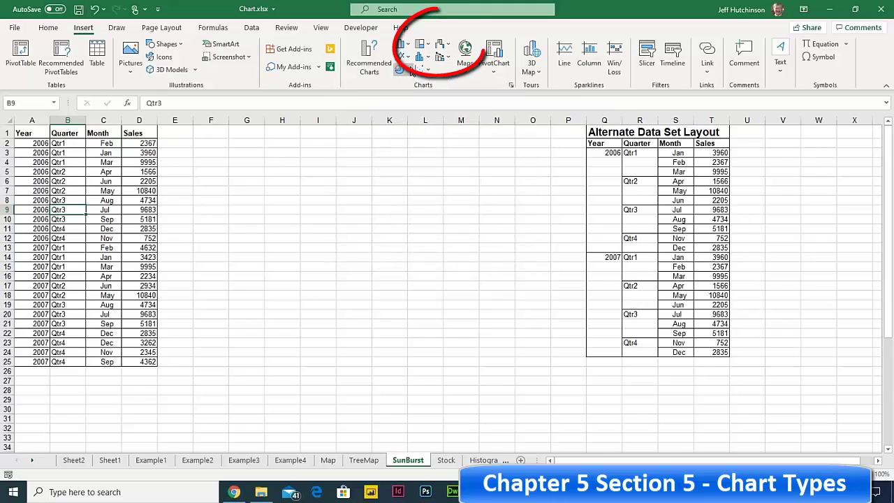
pyautogui.click(450, 45)
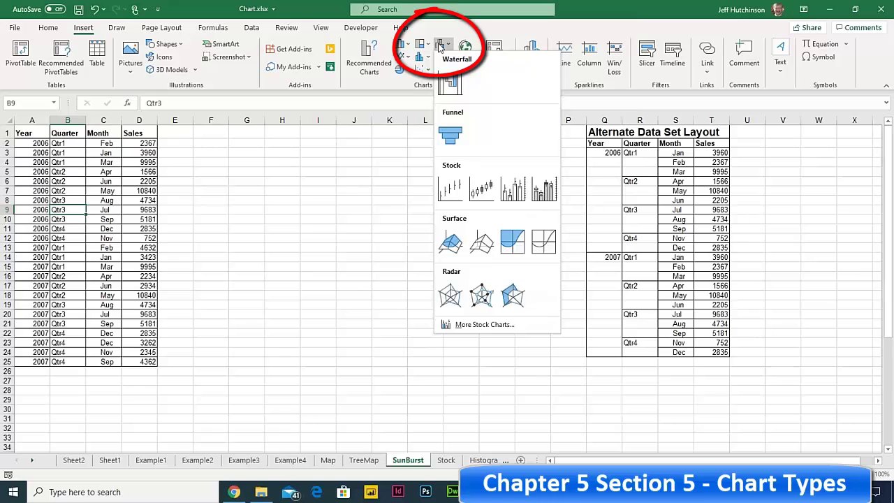
pyautogui.click(428, 45)
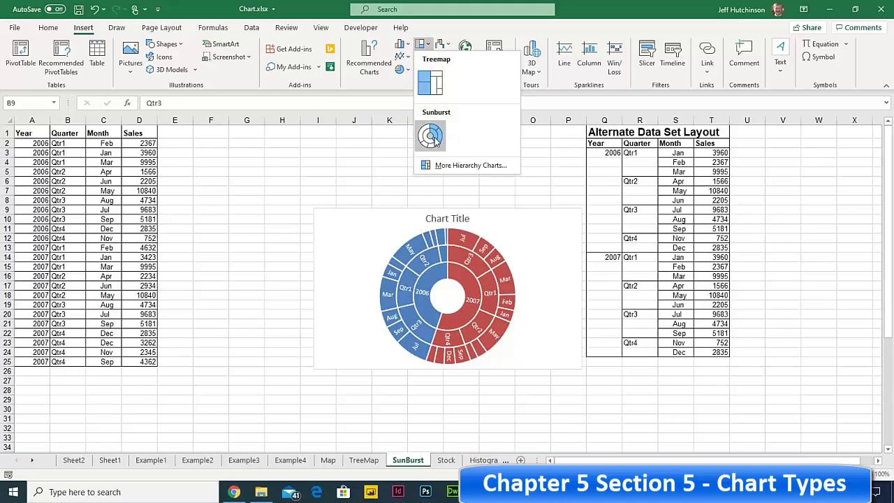
pyautogui.click(433, 136)
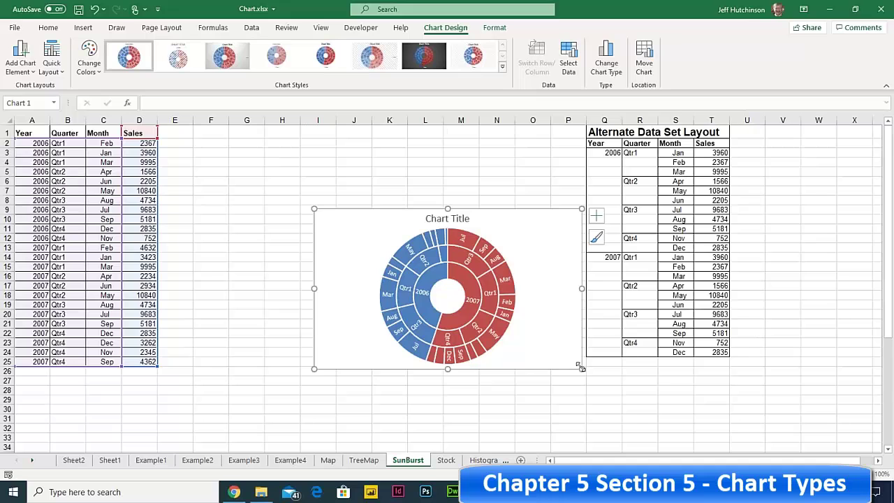
# Step: Enlarge the Sunburst chart, move it up and closer to the sorted data table, and show its chart element options
pyautogui.moveTo(580, 367); pyautogui.dragTo(729, 461)
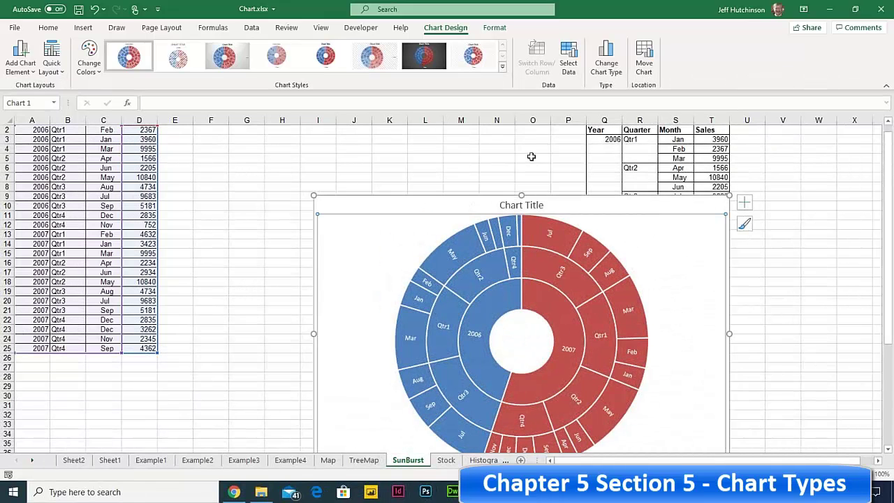
pyautogui.moveTo(575, 194); pyautogui.dragTo(472, 137)
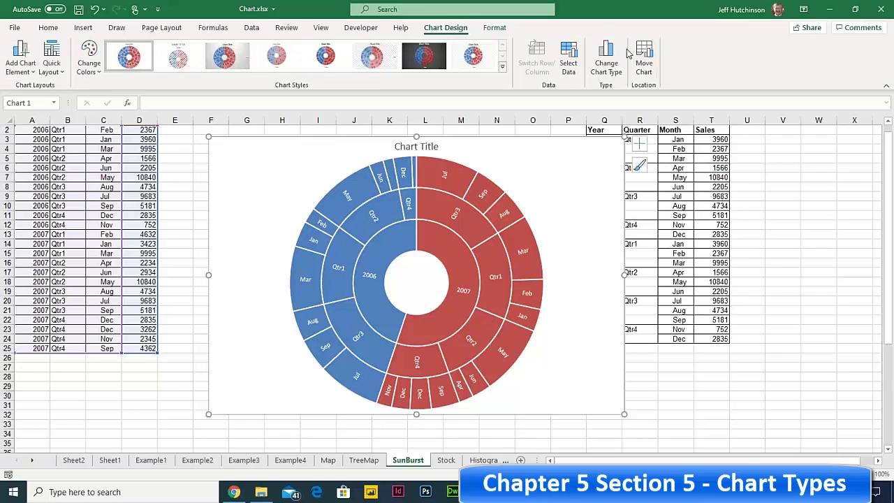
pyautogui.click(639, 143)
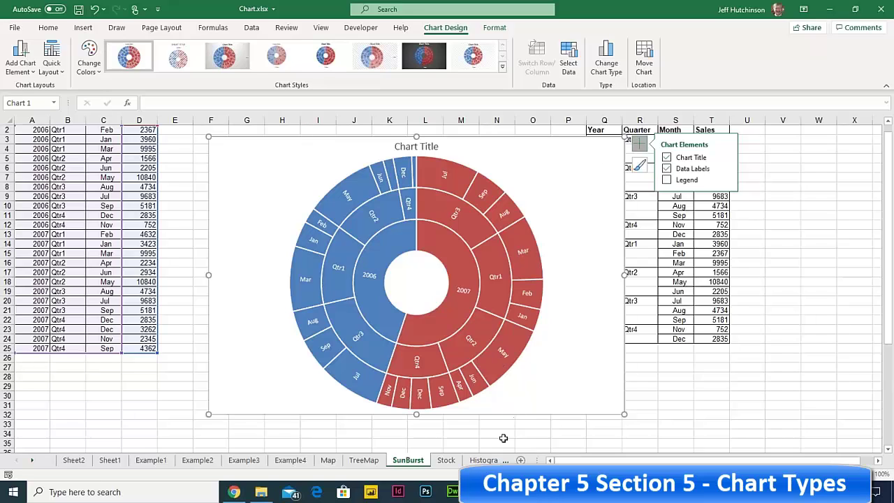
# Step: Switch to the PDF in Chrome and review the Sunburst example and the Waterfall and Histogram chart sections
pyautogui.click(235, 493)
pyautogui.scroll(-8, 419, 275)
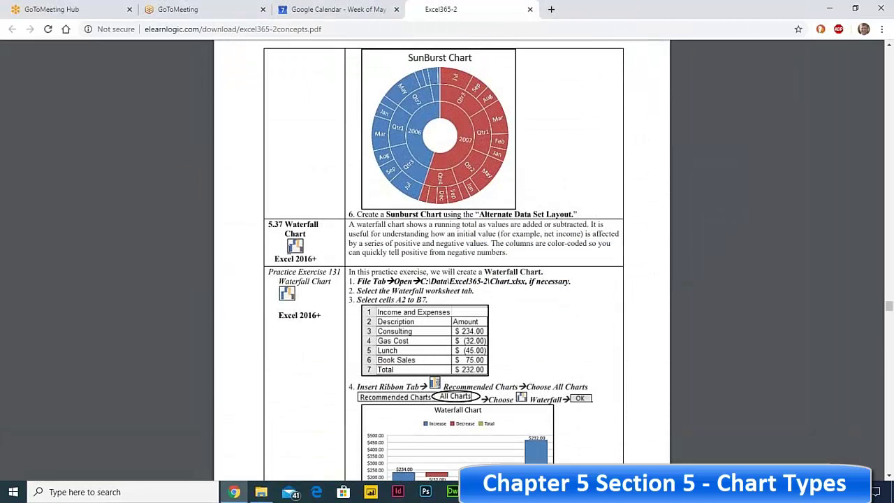
pyautogui.moveTo(282, 228); pyautogui.dragTo(325, 231)
pyautogui.scroll(-2, 440, 326)
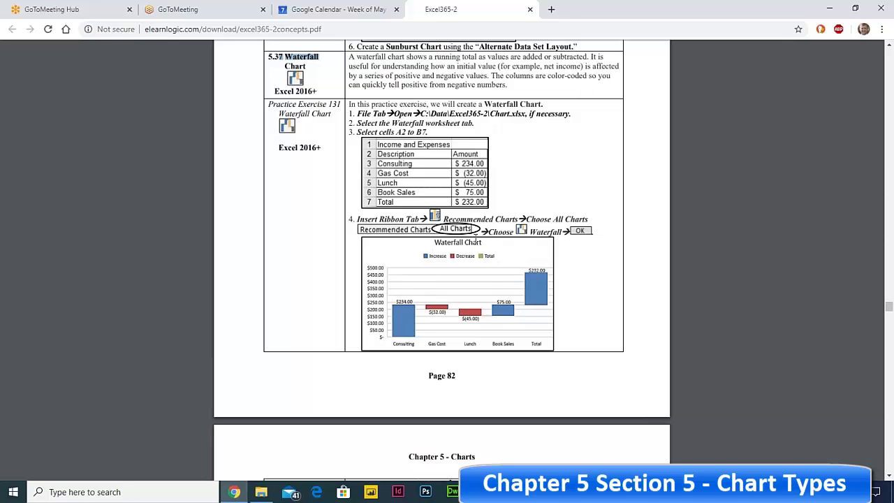
pyautogui.scroll(-2, 481, 282)
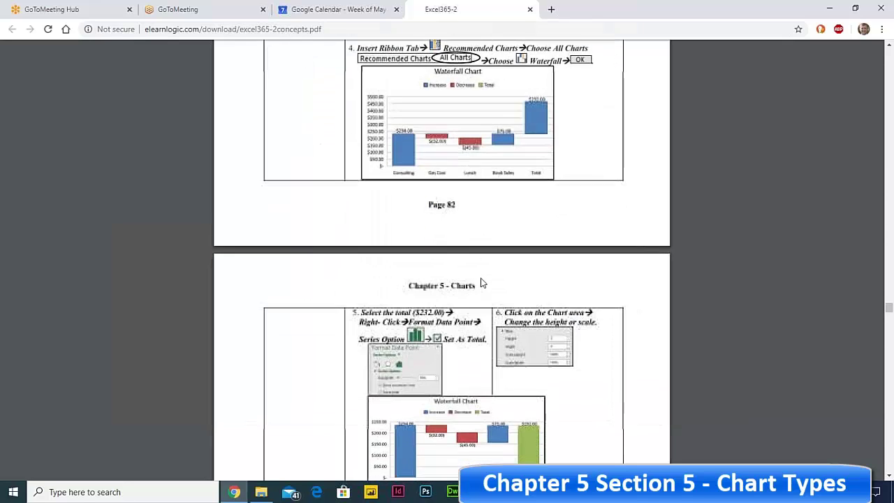
pyautogui.scroll(-3, 481, 282)
pyautogui.scroll(-2, 480, 282)
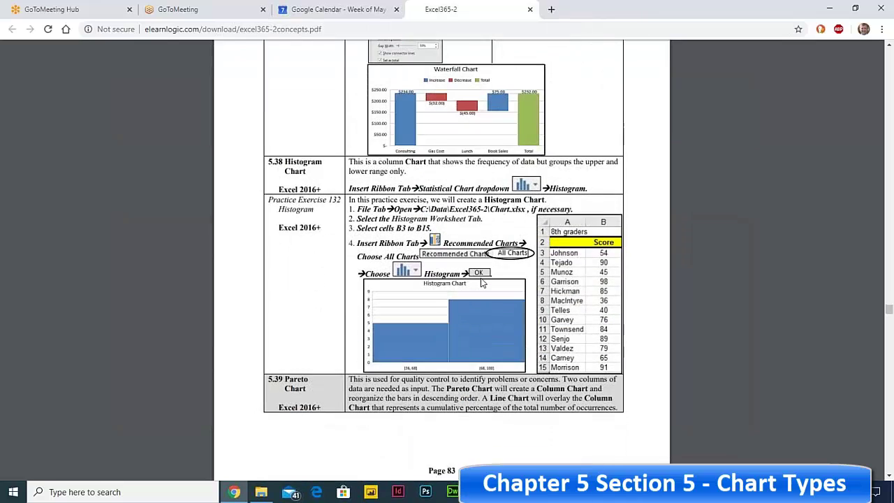
# Step: Review the Pareto, Box & Whisker and People Graph sections of the PDF, and return to the Funnel and TreeMap exercises
pyautogui.scroll(-7, 480, 282)
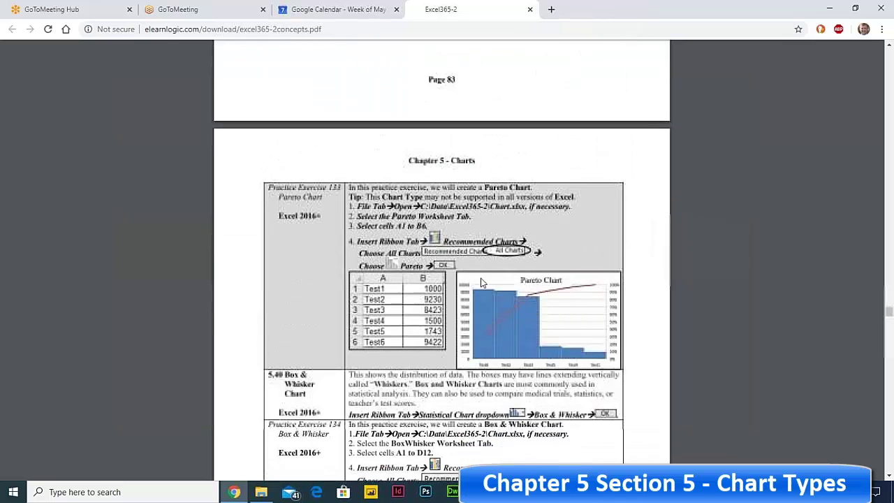
pyautogui.scroll(-2, 480, 282)
pyautogui.scroll(-10, 480, 282)
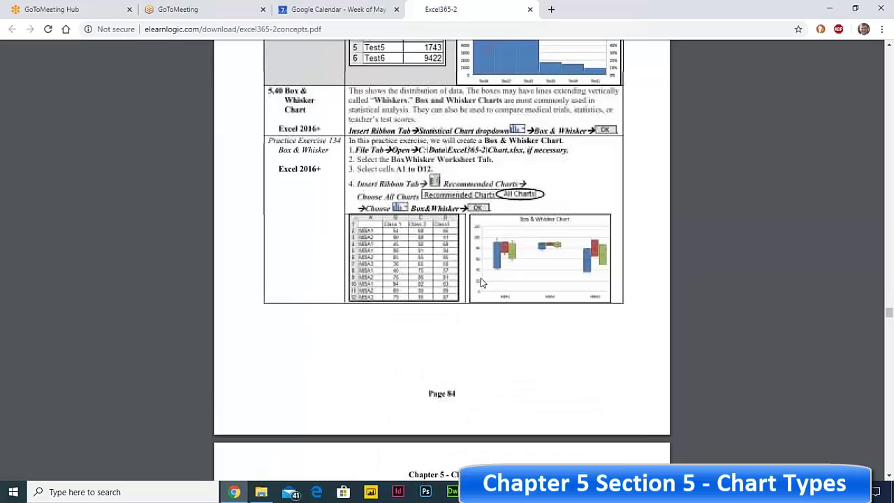
pyautogui.scroll(-1, 480, 282)
pyautogui.scroll(11, 480, 282)
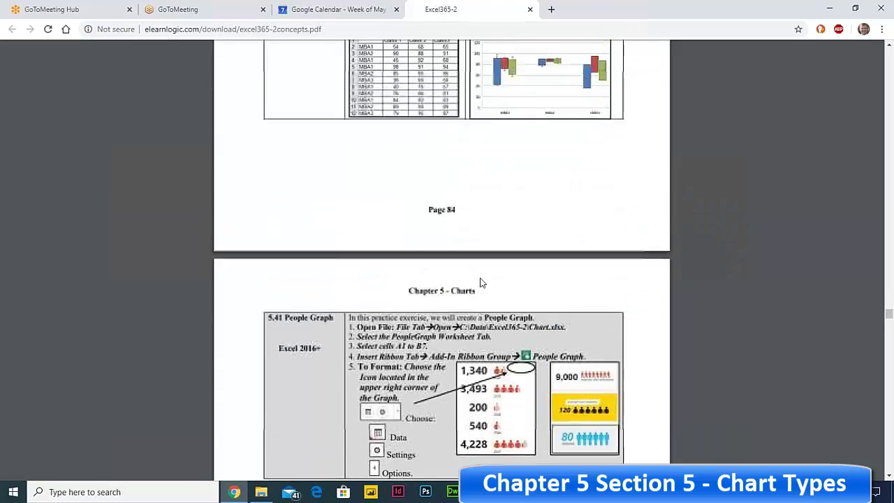
pyautogui.scroll(20, 481, 282)
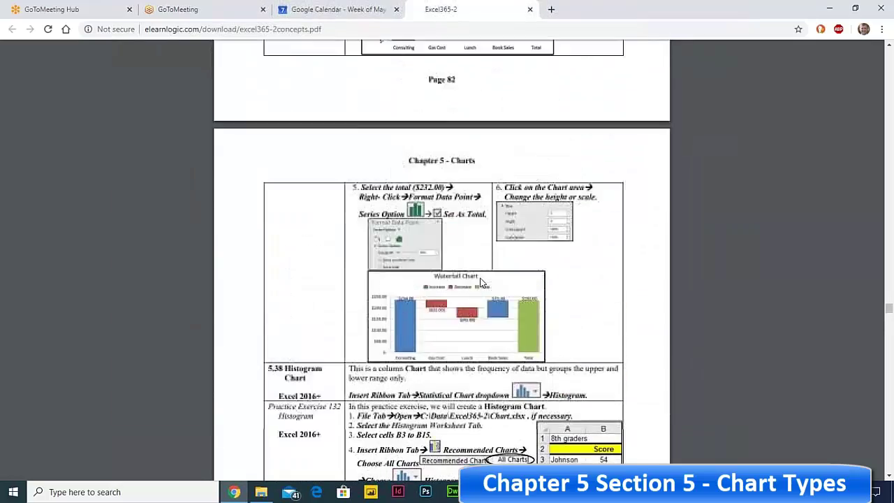
pyautogui.scroll(12, 481, 282)
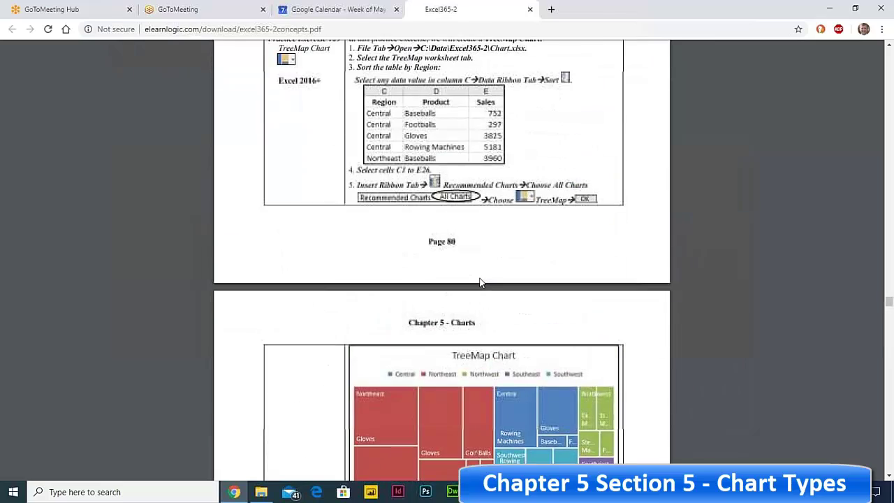
pyautogui.scroll(2, 464, 178)
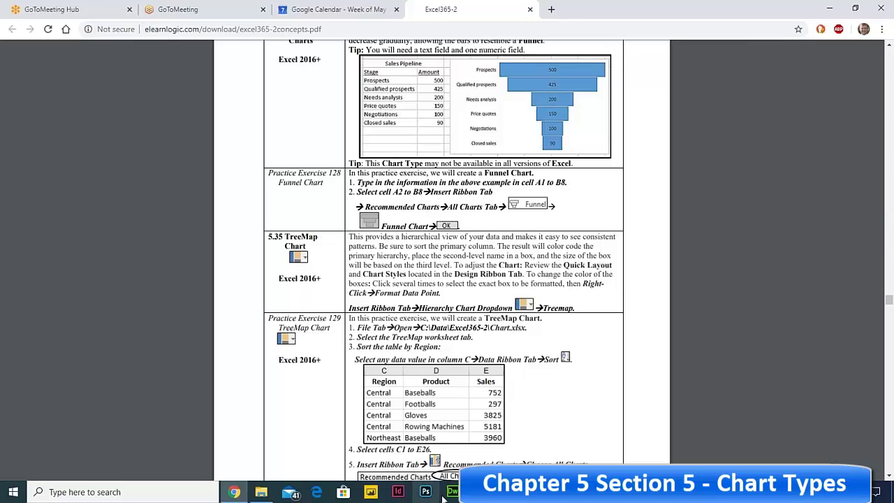
# Step: Switch to the Chart.xlsx workbook in Excel and select cells A7 to F11 on the Example3 sheet
pyautogui.moveTo(371, 491)
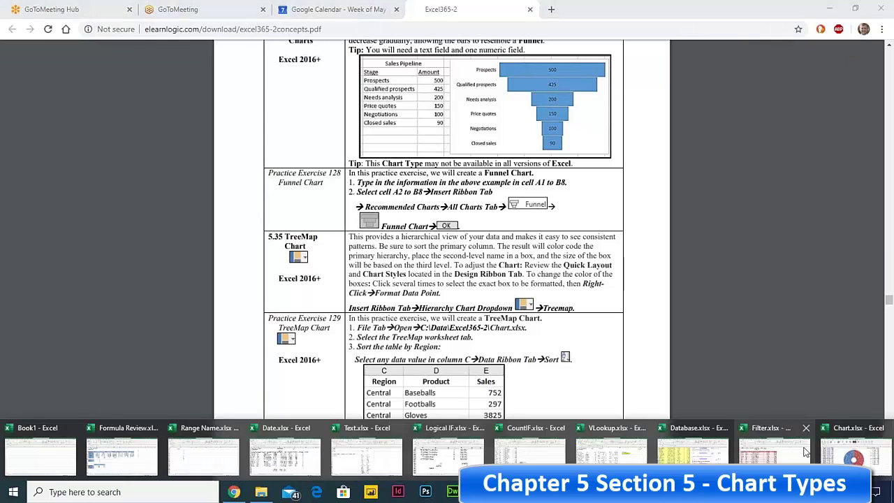
pyautogui.click(878, 450)
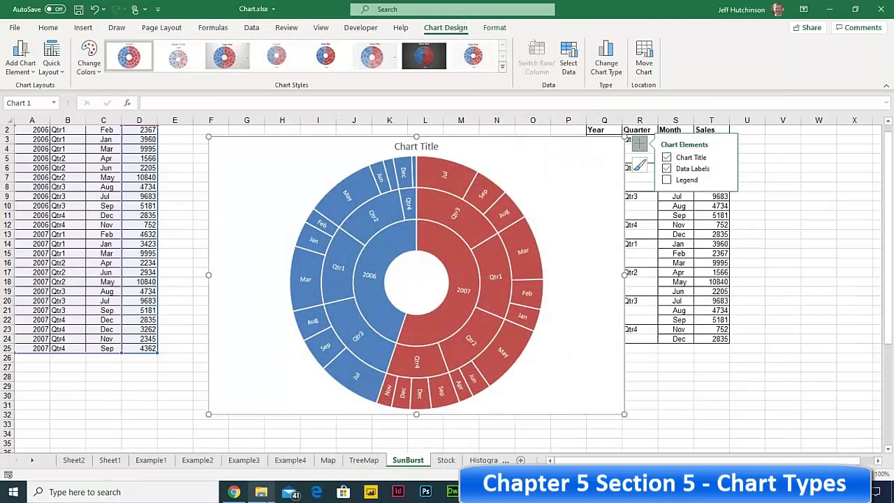
pyautogui.click(237, 460)
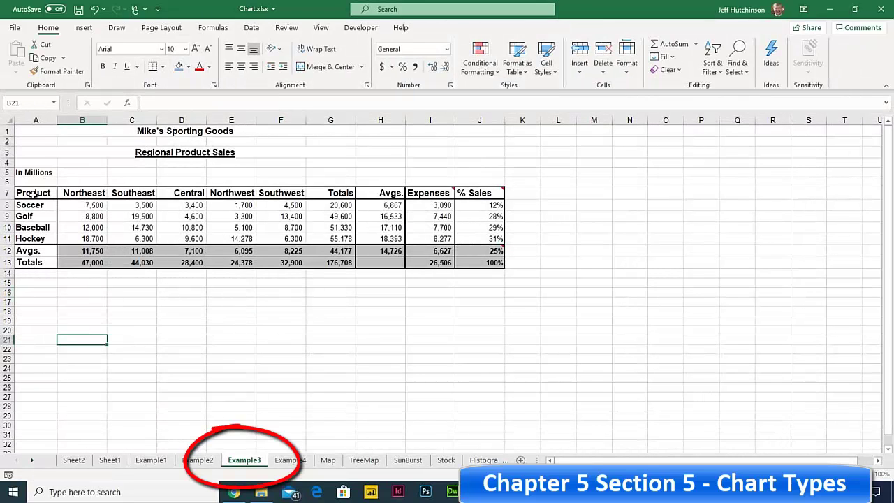
pyautogui.moveTo(42, 195)
pyautogui.mouseDown()
pyautogui.moveTo(242, 202)
pyautogui.moveTo(288, 216)
pyautogui.moveTo(289, 238)
pyautogui.mouseUp()
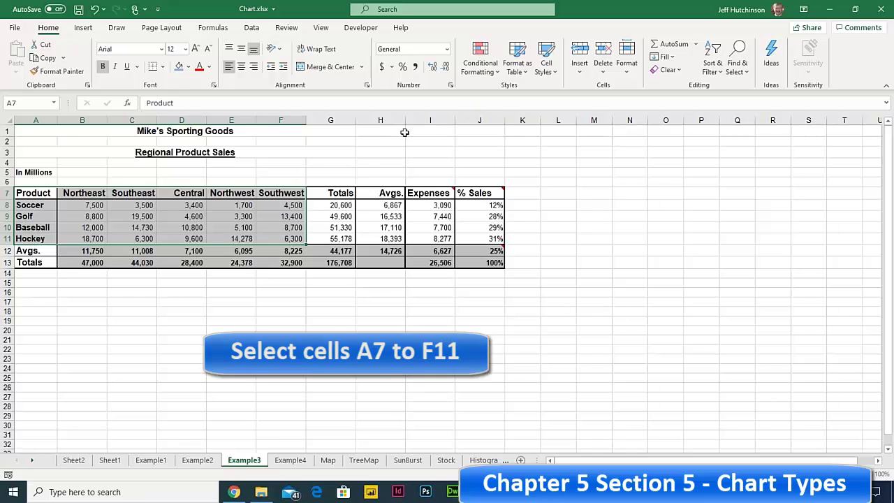
# Step: Review the recommended charts for the selected range without inserting one, and look through the pie, column and hierarchy chart galleries
pyautogui.click(82, 27)
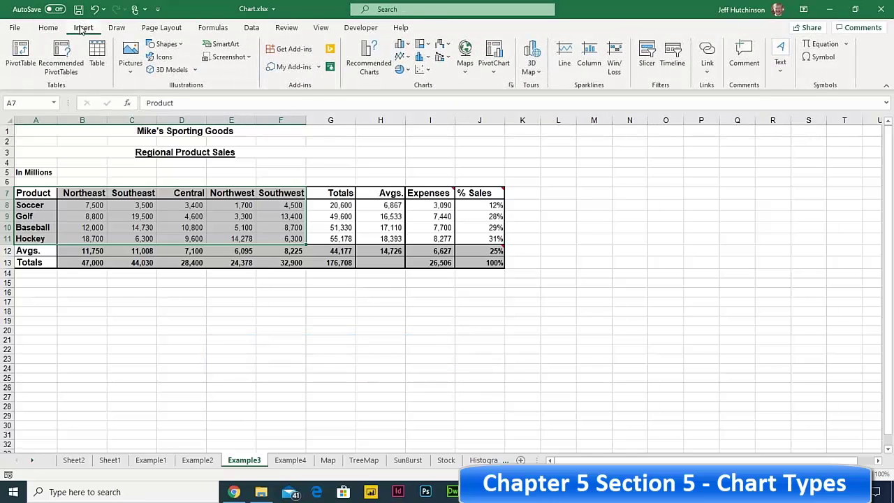
pyautogui.click(381, 69)
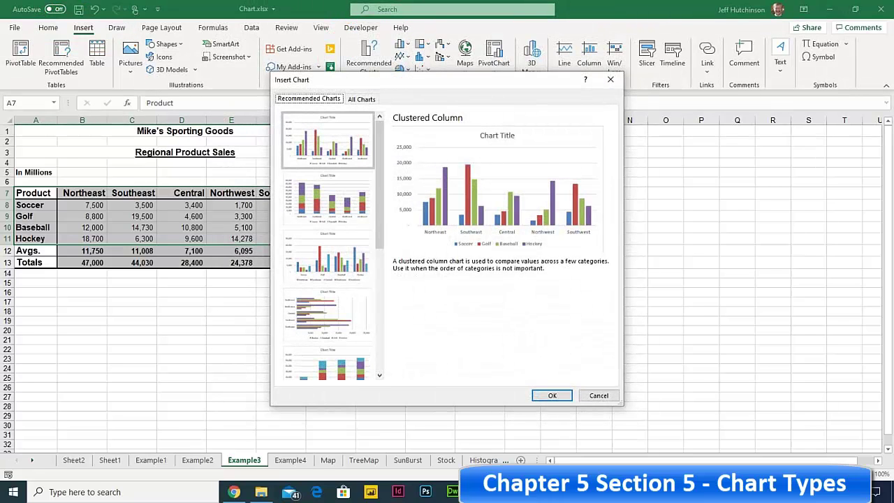
pyautogui.moveTo(380, 248); pyautogui.dragTo(371, 375)
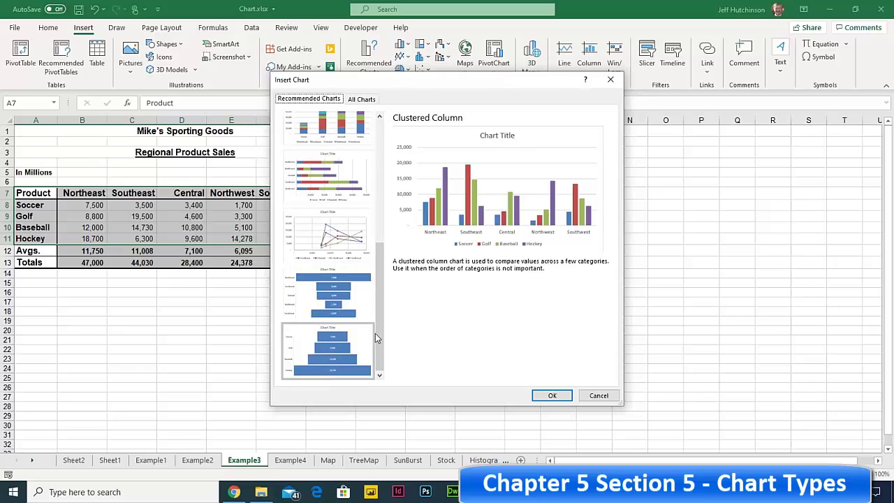
pyautogui.moveTo(379, 333); pyautogui.dragTo(399, 152)
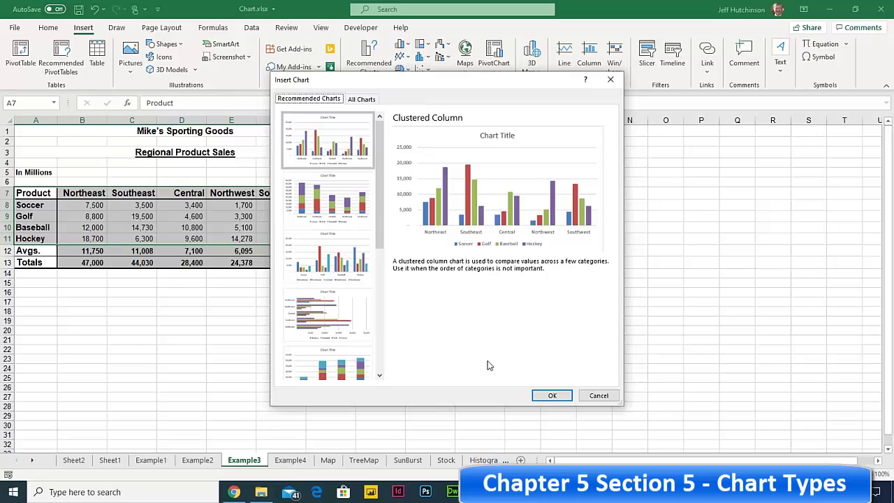
pyautogui.click(599, 395)
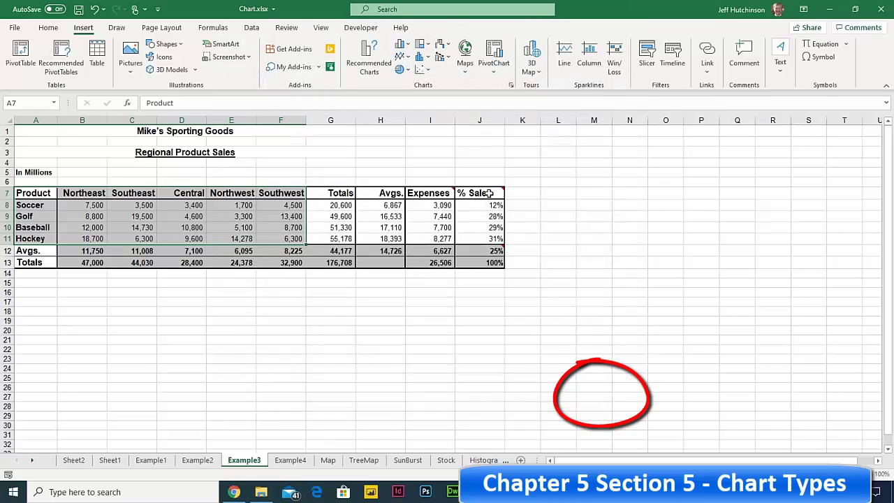
pyautogui.click(405, 69)
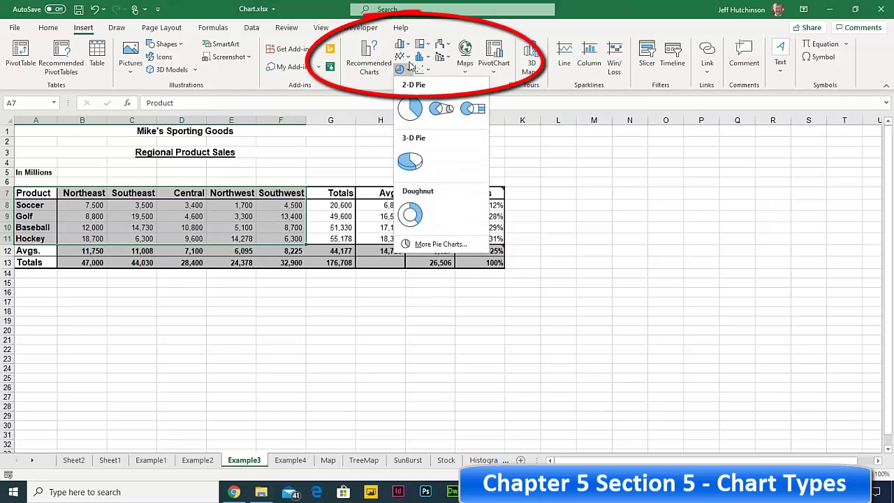
pyautogui.click(410, 44)
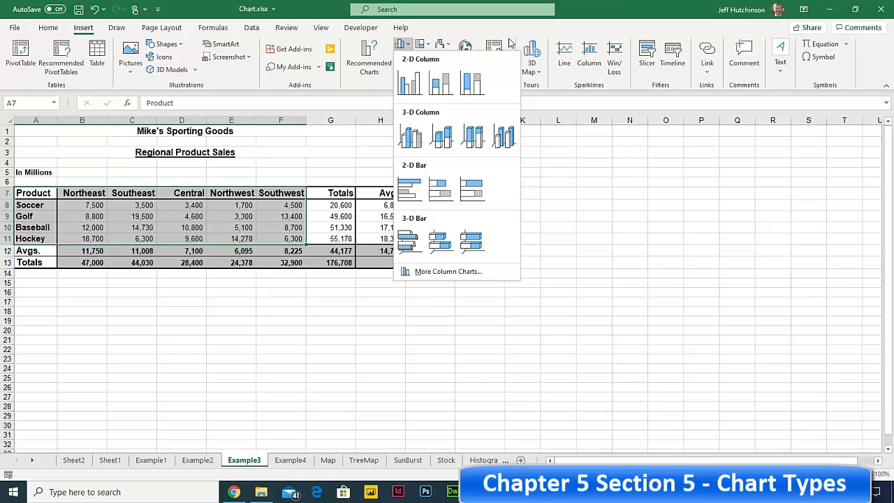
pyautogui.click(426, 44)
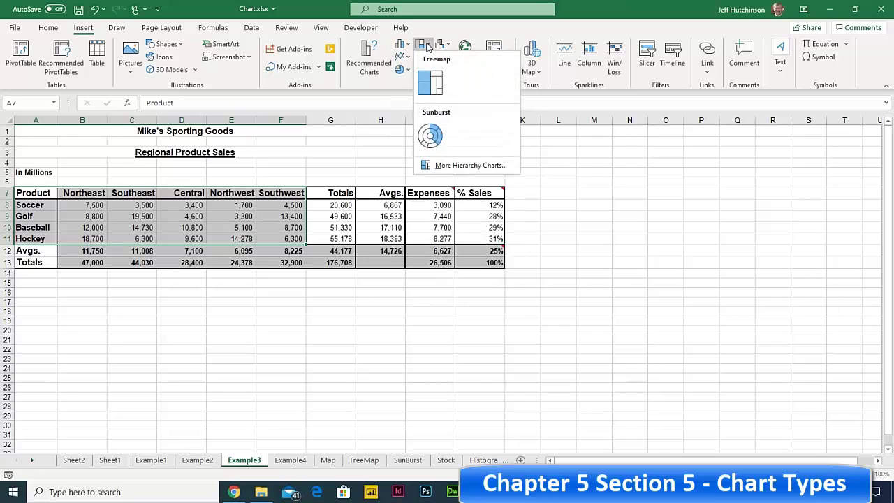
pyautogui.click(487, 39)
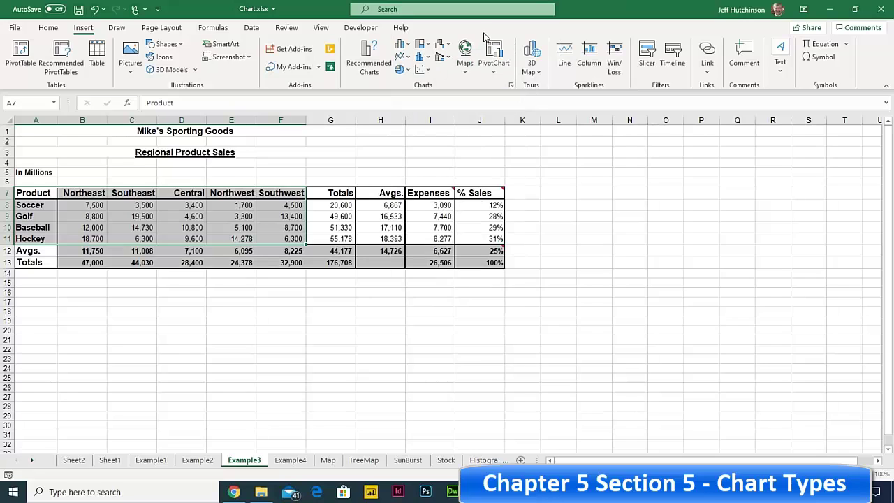
# Step: Insert a 2-D Clustered Column chart from the selected regional sales and move it farther right, away from the chart's source cells
pyautogui.click(406, 46)
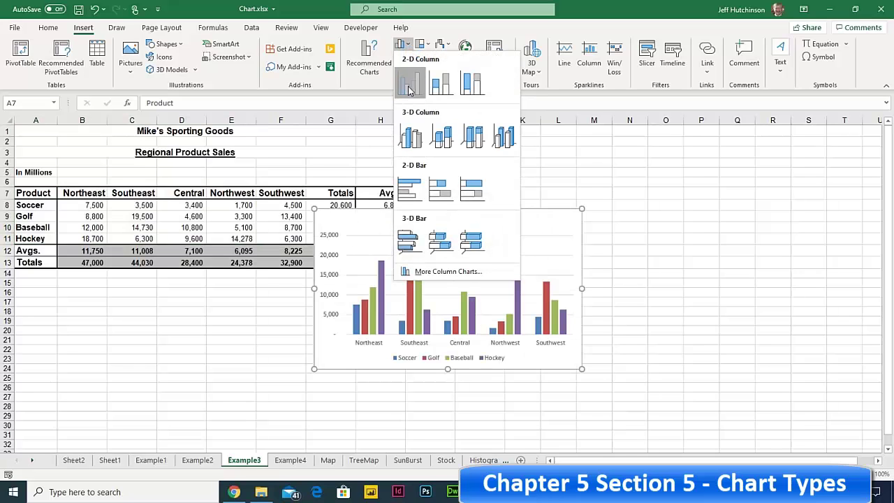
pyautogui.click(408, 83)
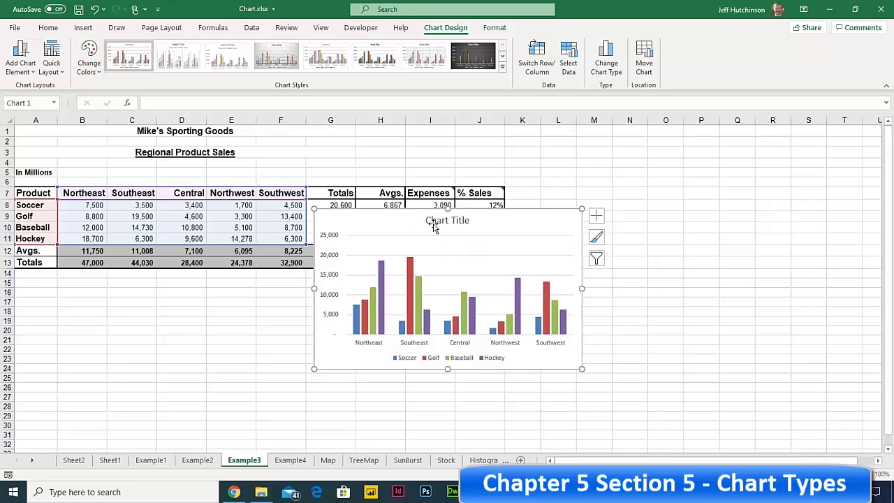
pyautogui.click(569, 192)
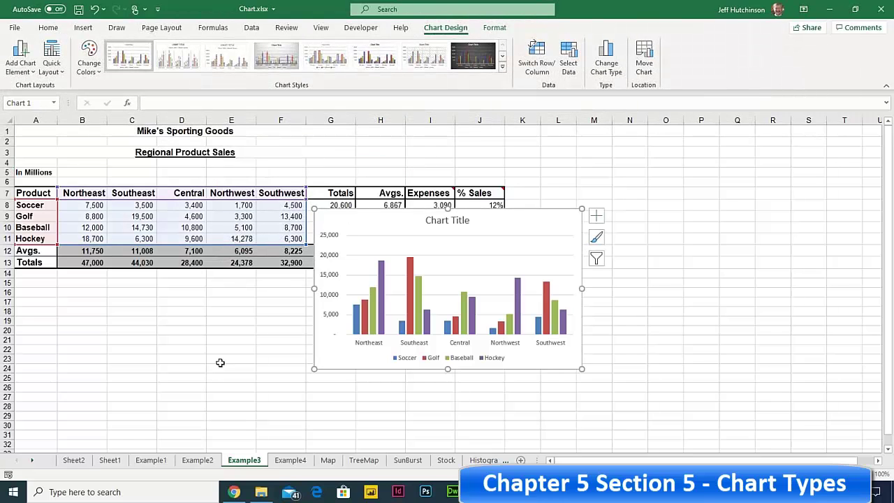
pyautogui.click(235, 340)
pyautogui.click(347, 218)
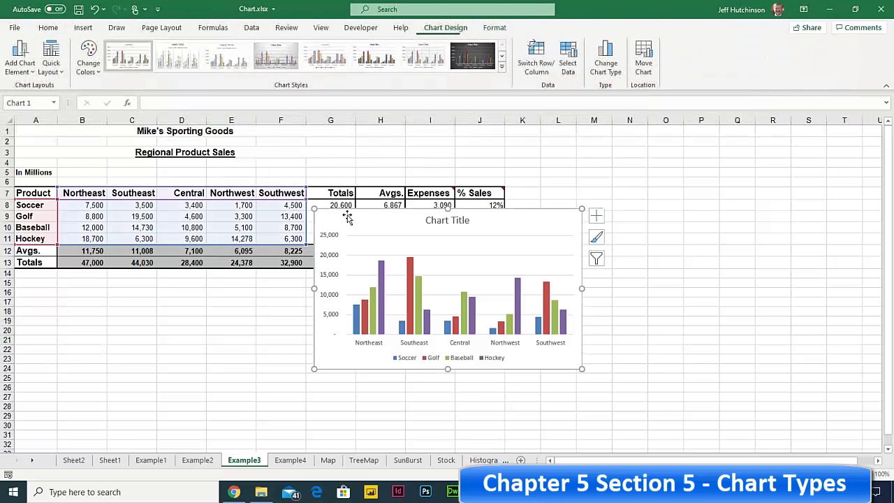
pyautogui.moveTo(348, 215)
pyautogui.mouseDown()
pyautogui.moveTo(536, 231)
pyautogui.moveTo(497, 230)
pyautogui.mouseUp()
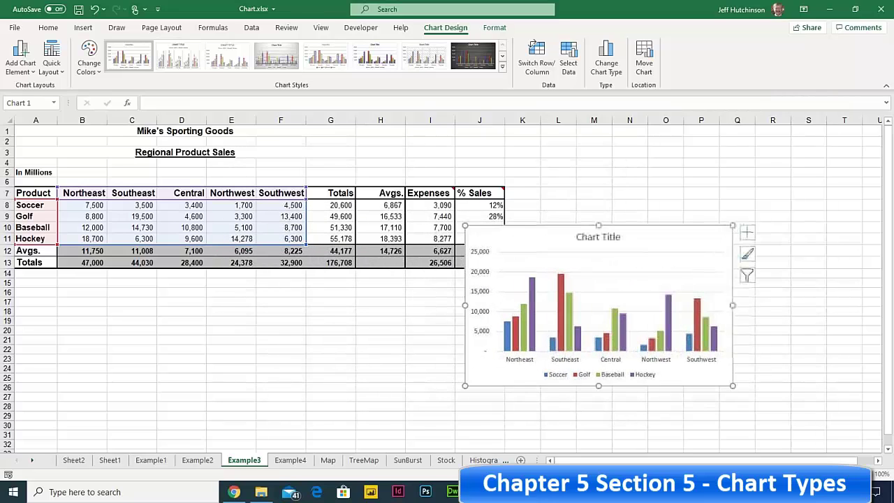
# Step: Delete both existing charts, the Jan chart and the Mar and Average Sales column chart, from the Example1 sheet
pyautogui.click(165, 461)
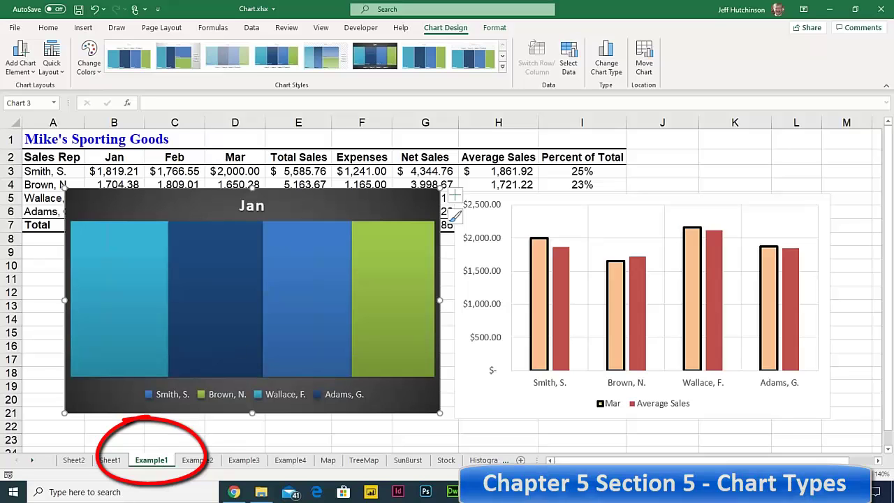
pyautogui.press('Delete')
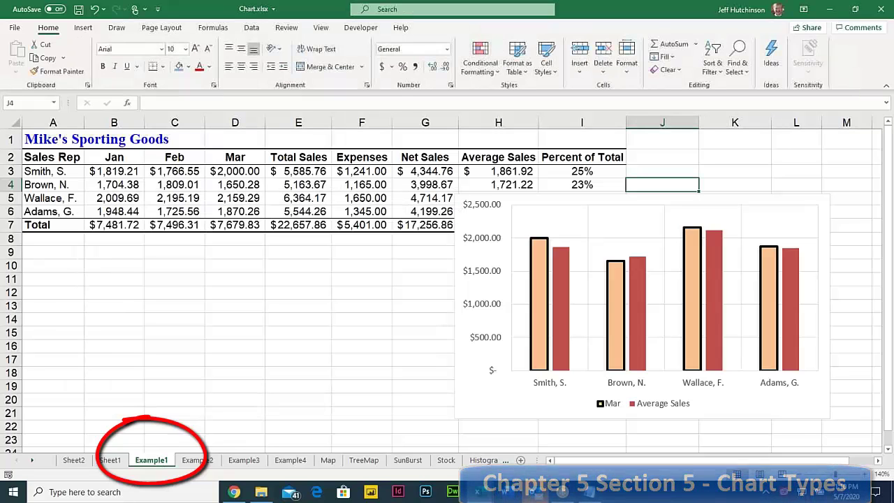
pyautogui.click(512, 198)
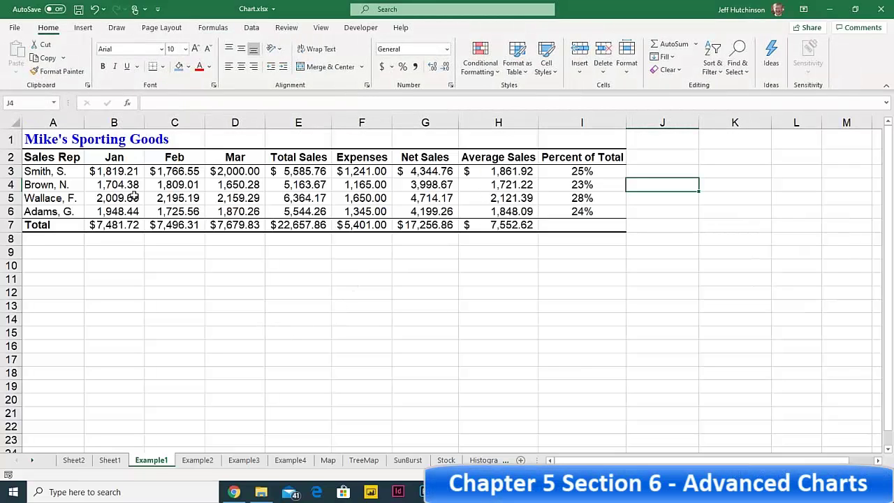
# Step: Insert a 2-D Clustered Column chart from cells A2 to E6 and move it slightly down and to the left
pyautogui.click(51, 158)
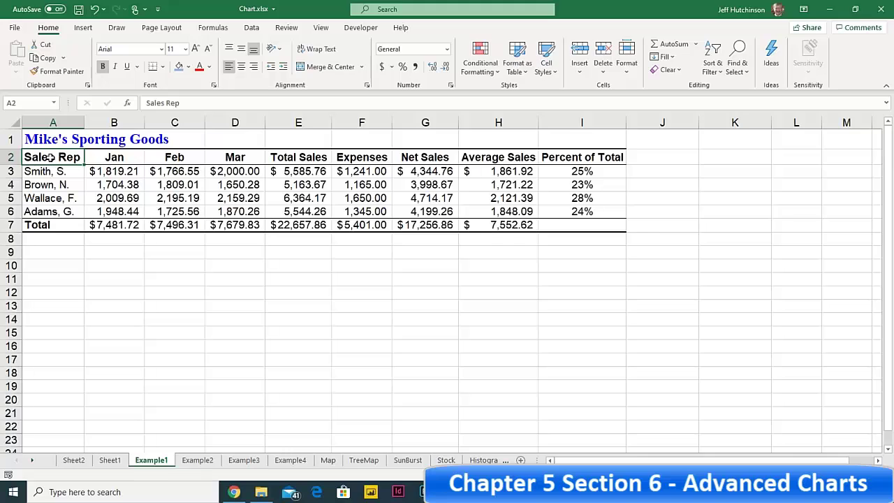
pyautogui.moveTo(50, 158)
pyautogui.mouseDown()
pyautogui.moveTo(296, 172)
pyautogui.moveTo(298, 210)
pyautogui.mouseUp()
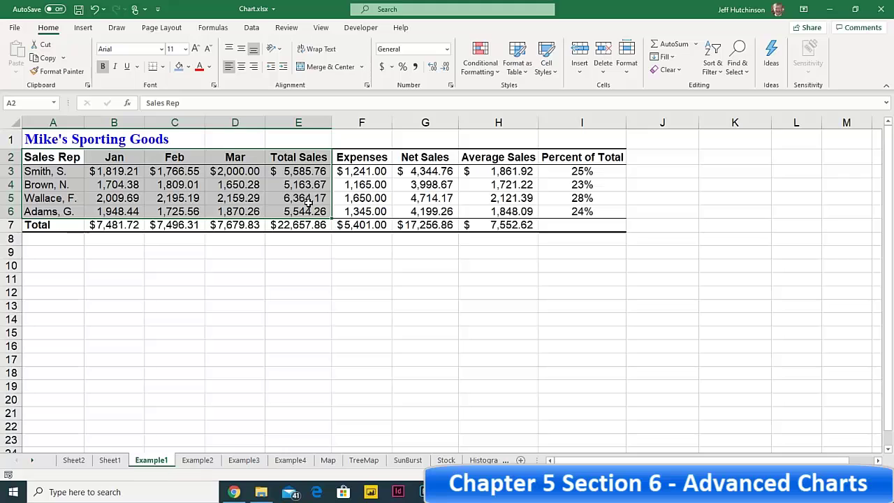
pyautogui.click(85, 29)
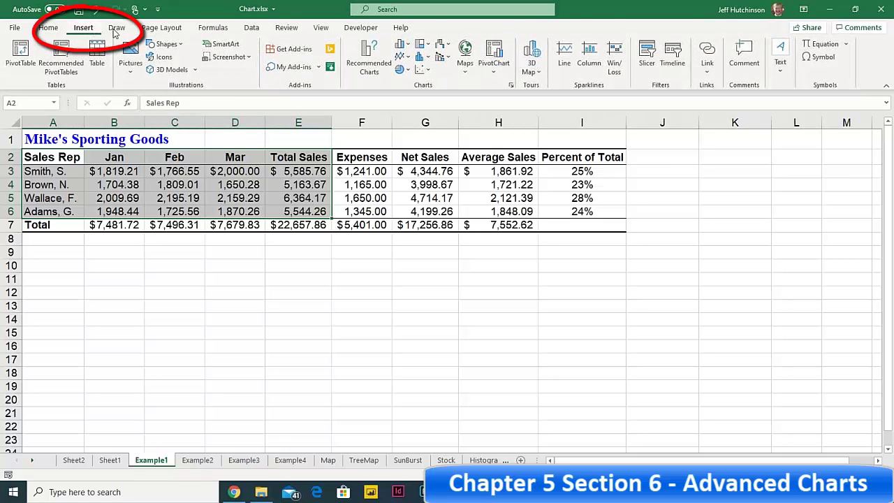
pyautogui.click(407, 46)
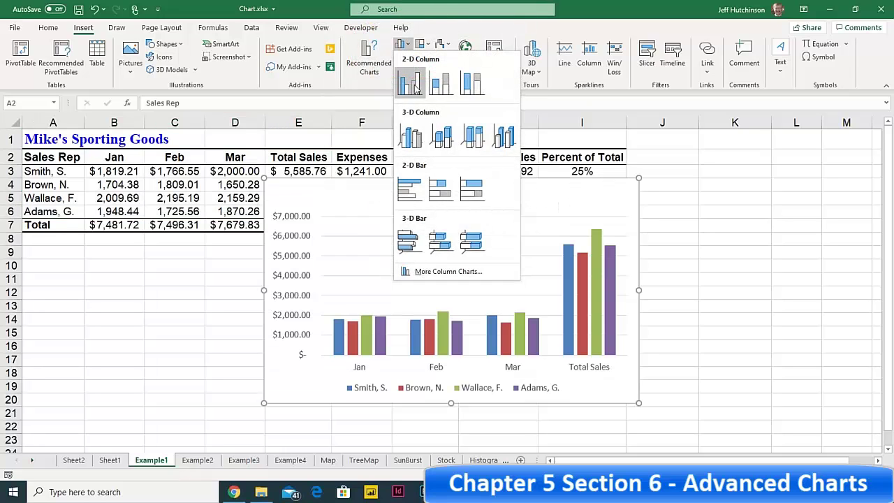
pyautogui.click(411, 84)
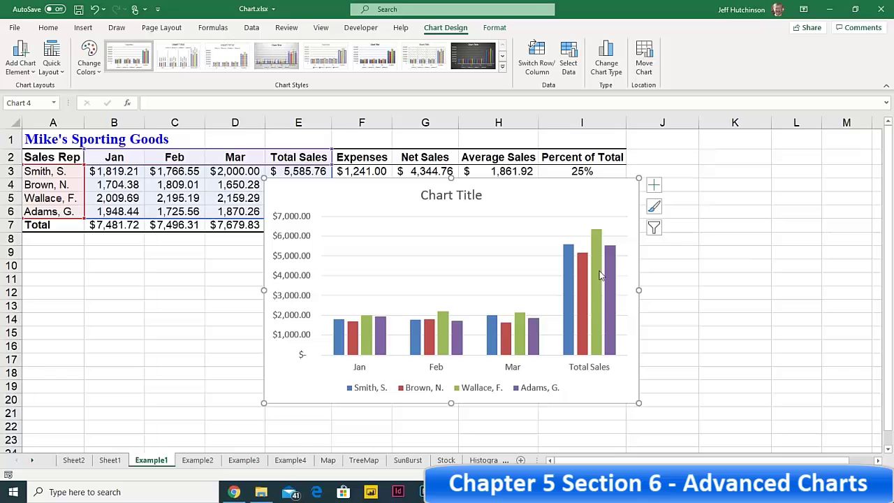
pyautogui.moveTo(535, 184); pyautogui.dragTo(448, 196)
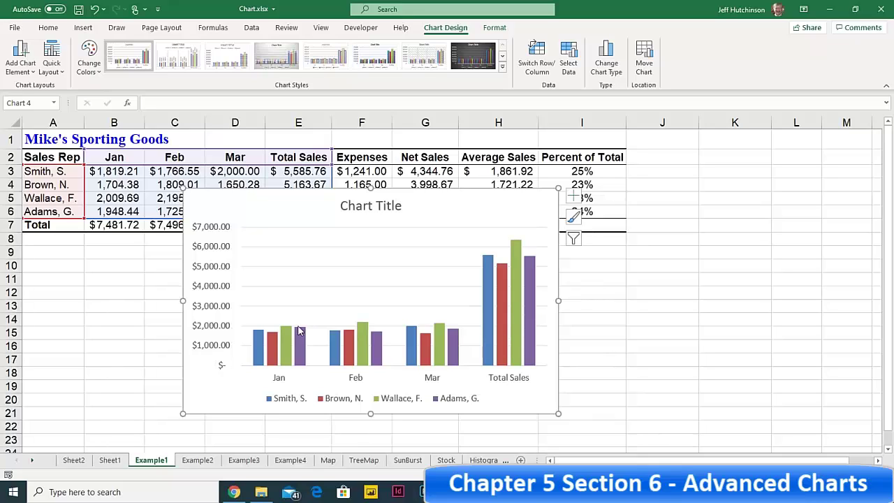
# Step: Switch the chart's rows and columns to group it by sales rep, and choose Combo as its new chart type
pyautogui.click(536, 56)
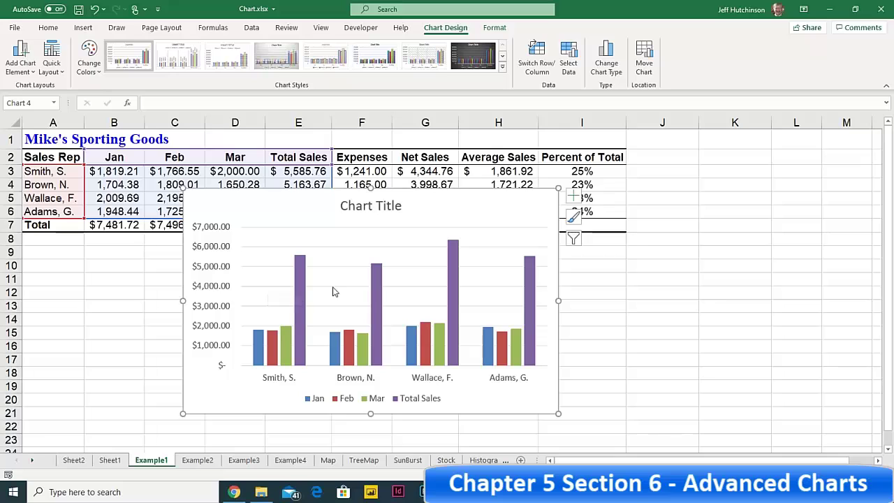
pyautogui.click(609, 70)
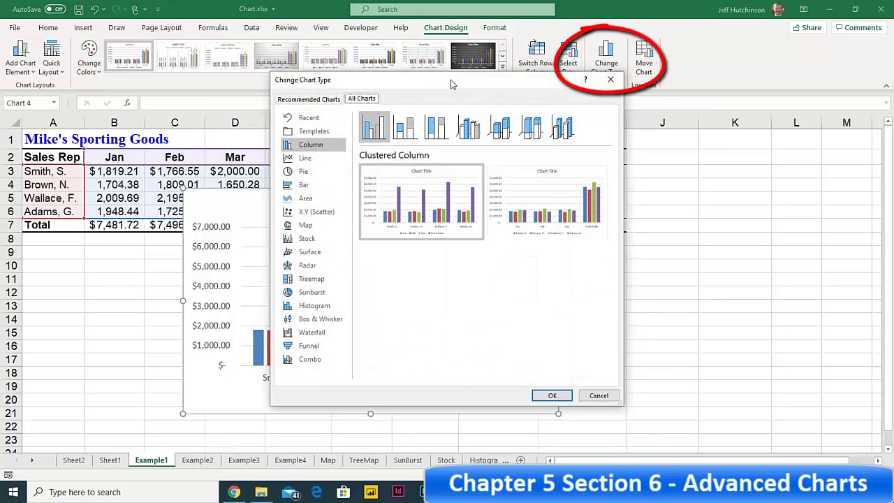
pyautogui.moveTo(426, 78); pyautogui.dragTo(682, 73)
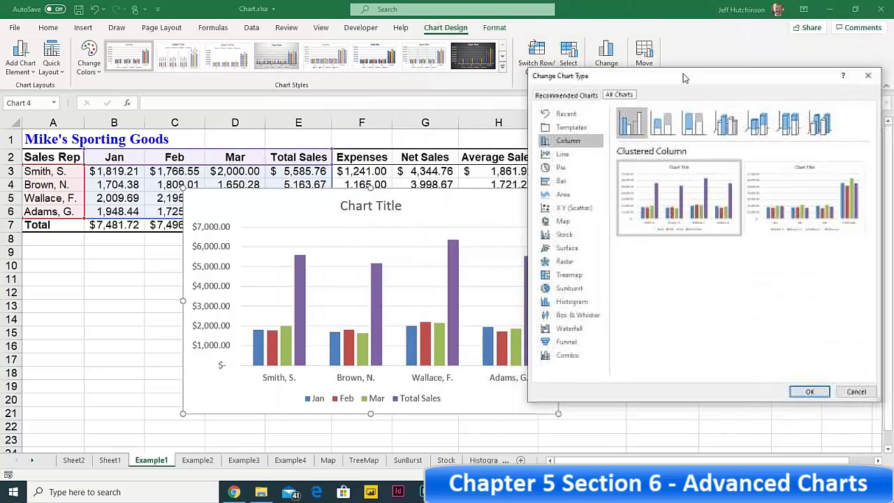
pyautogui.click(569, 355)
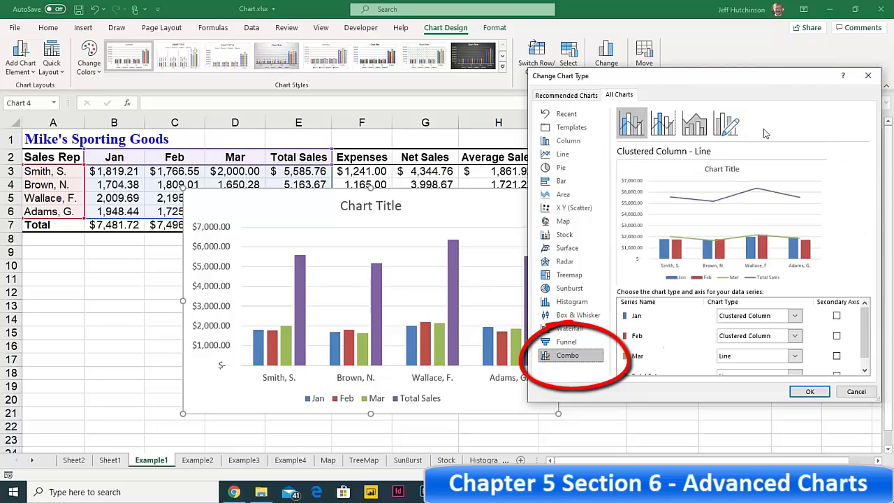
pyautogui.moveTo(751, 77); pyautogui.dragTo(764, 35)
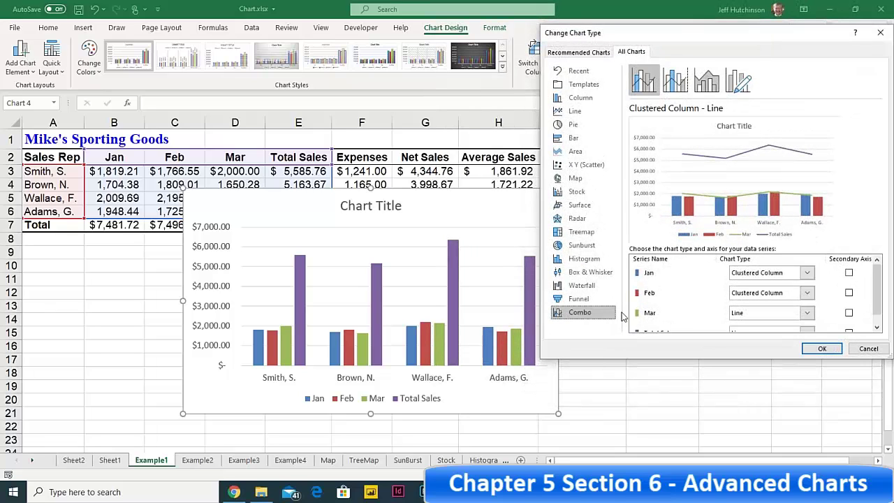
# Step: Set the Mar series to Clustered Column, plot Total Sales as a line on the secondary axis, and apply the combo type
pyautogui.click(807, 313)
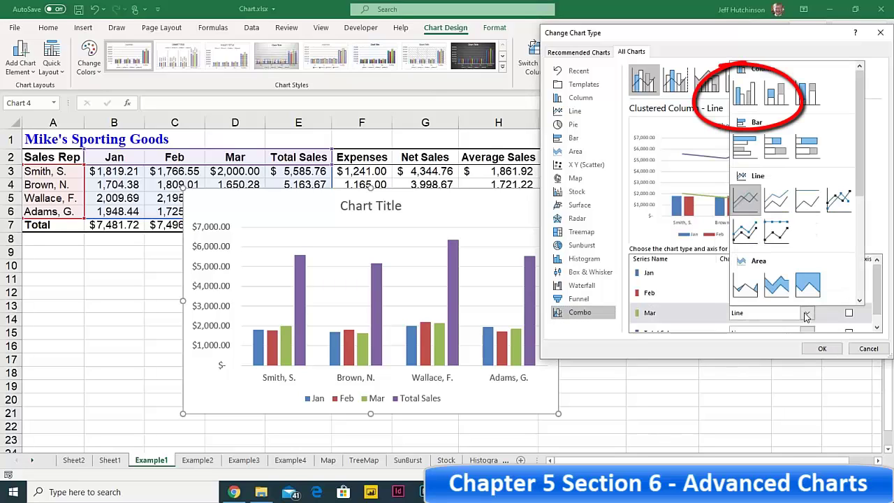
pyautogui.click(745, 93)
pyautogui.scroll(-1, 717, 296)
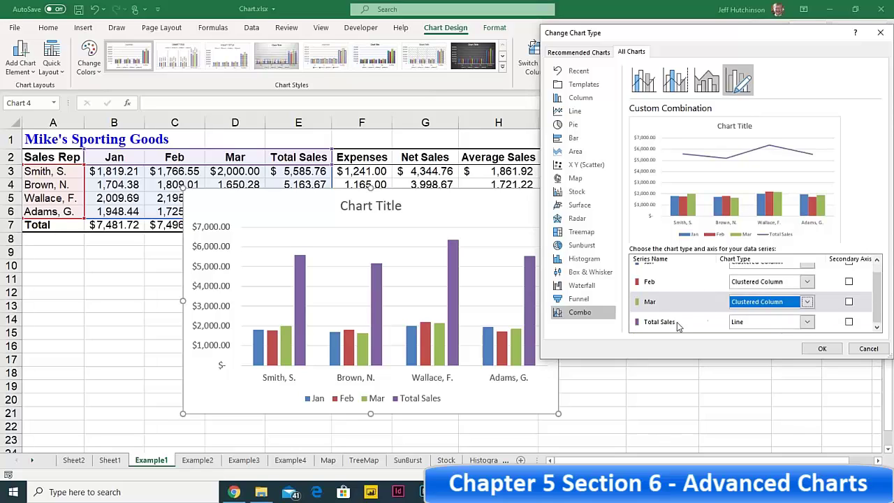
pyautogui.click(849, 322)
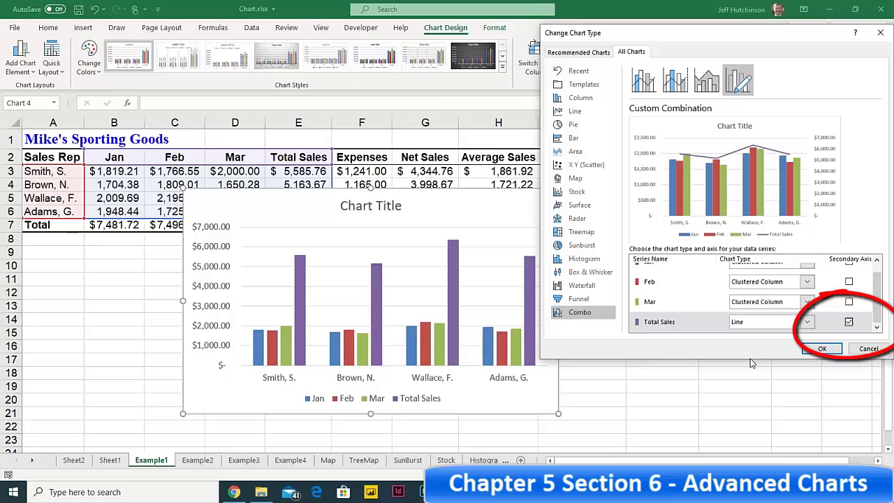
pyautogui.moveTo(751, 358); pyautogui.dragTo(743, 405)
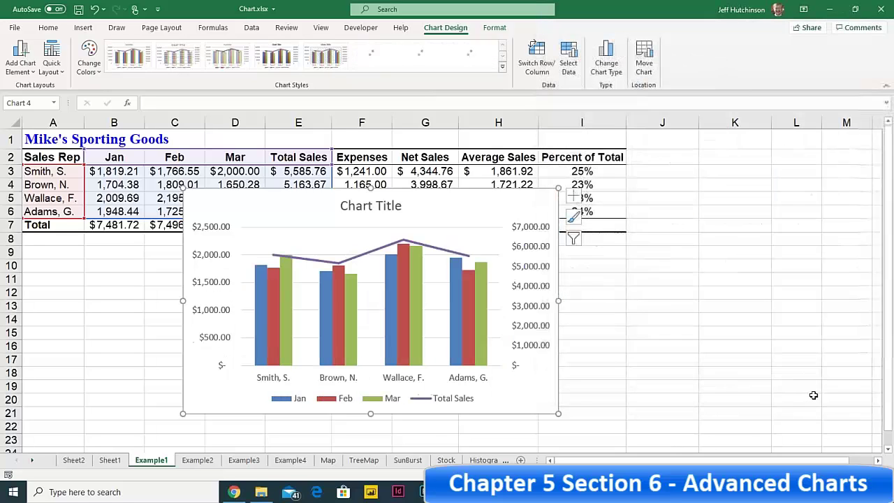
pyautogui.click(822, 395)
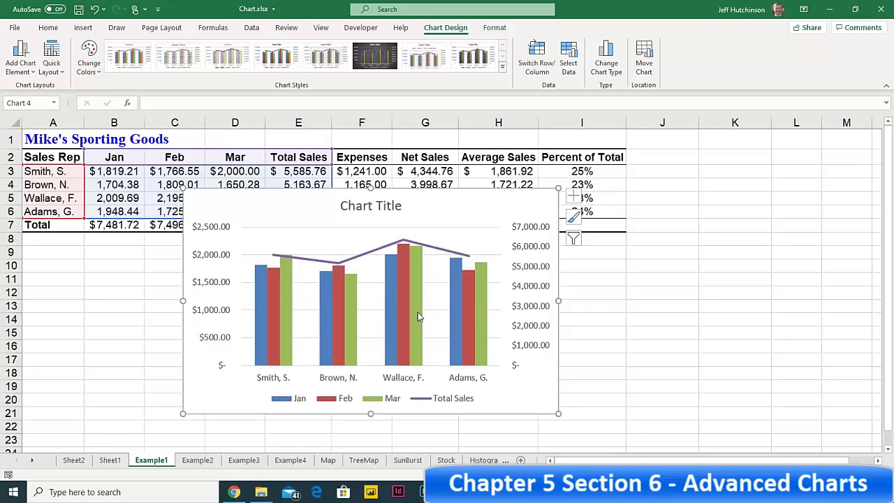
# Step: Move the combo chart below the sales table against the sheet's left edge, and select cells A2 to D6 together with I2 to I6
pyautogui.moveTo(421, 319)
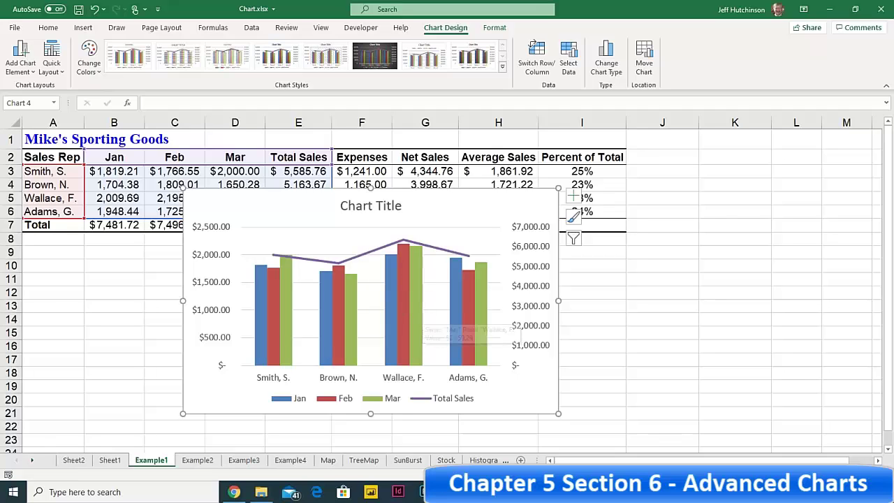
pyautogui.moveTo(434, 192); pyautogui.dragTo(273, 247)
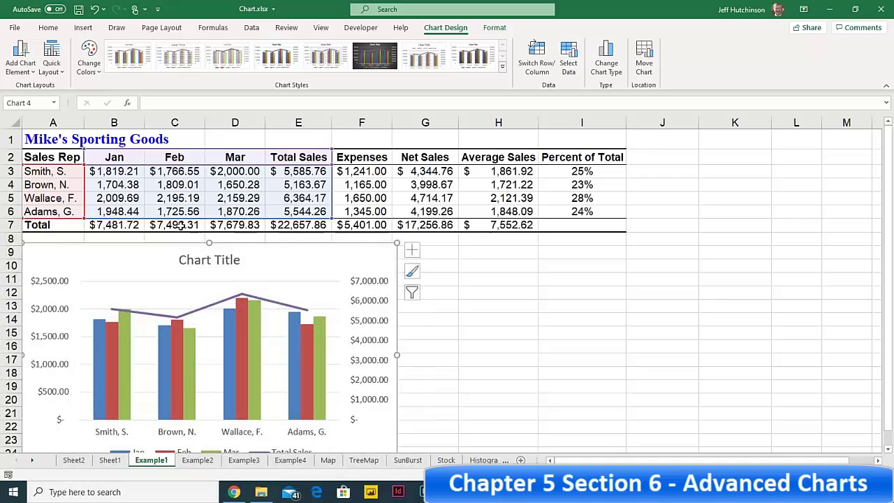
pyautogui.click(44, 155)
pyautogui.moveTo(43, 155); pyautogui.dragTo(241, 208)
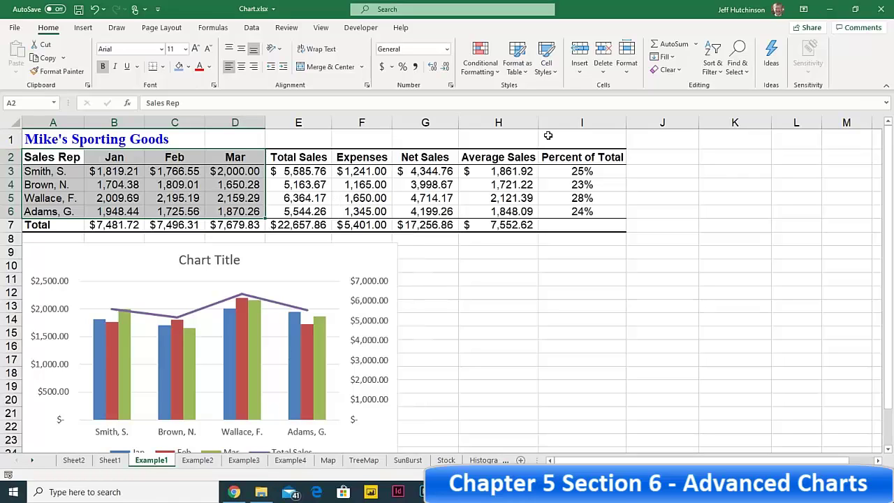
pyautogui.moveTo(584, 157); pyautogui.dragTo(577, 211)
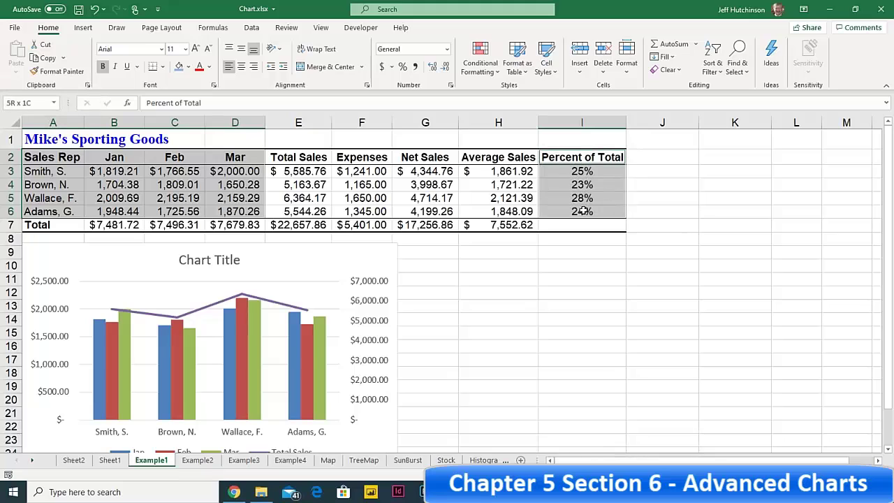
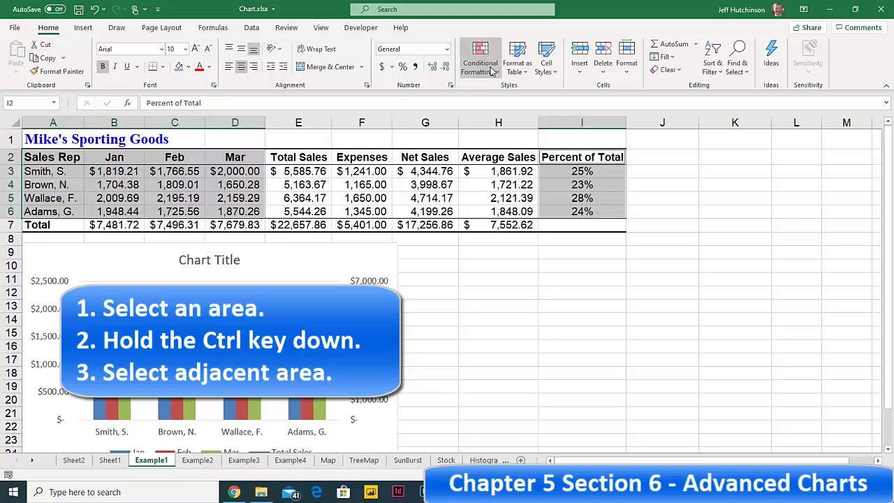
# Step: Insert a 2-D Clustered Column chart from the selected cells and switch its rows and columns to group it by sales rep
pyautogui.click(83, 28)
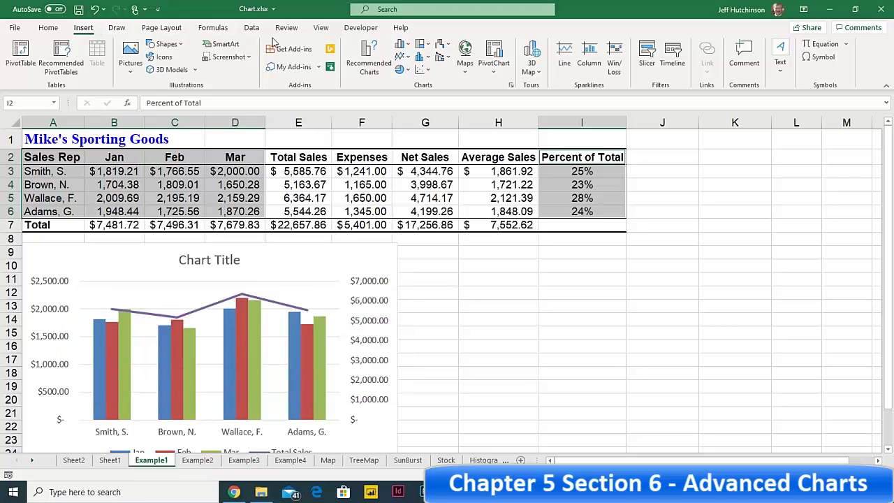
pyautogui.click(404, 44)
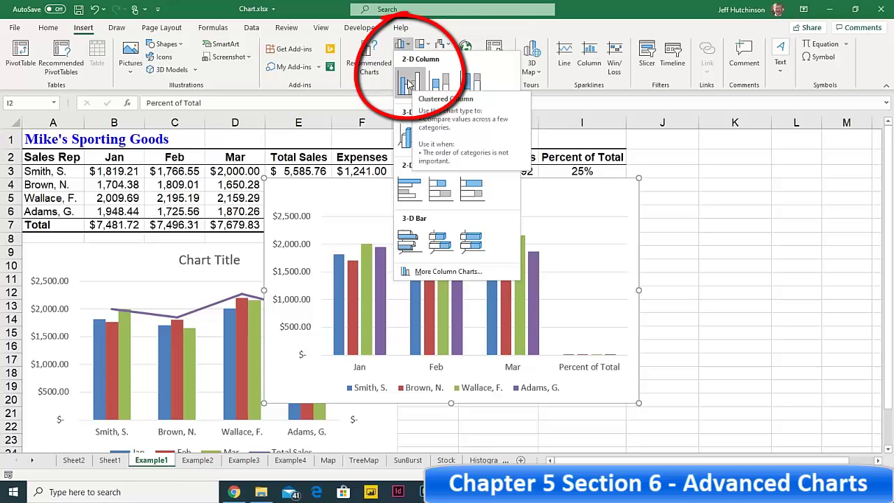
pyautogui.click(409, 84)
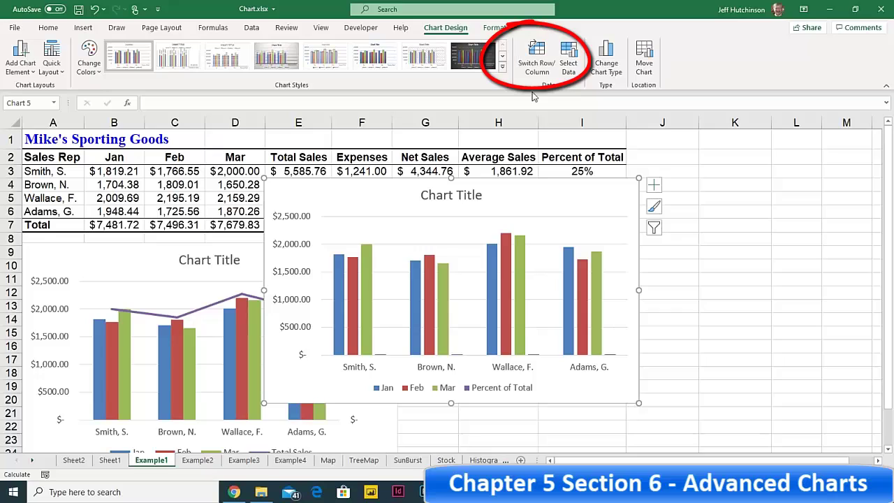
# Step: Try to select the tiny Percent of Total column of the first sales rep directly in the new chart
pyautogui.click(380, 355)
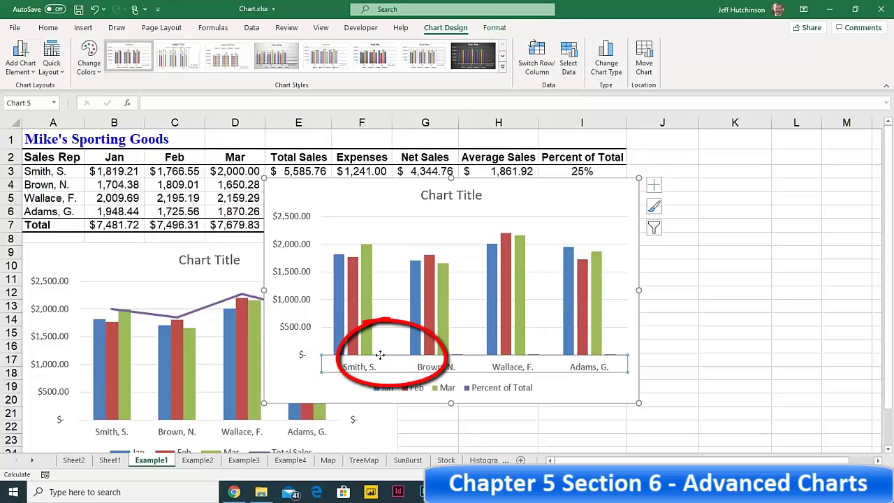
pyautogui.click(380, 355)
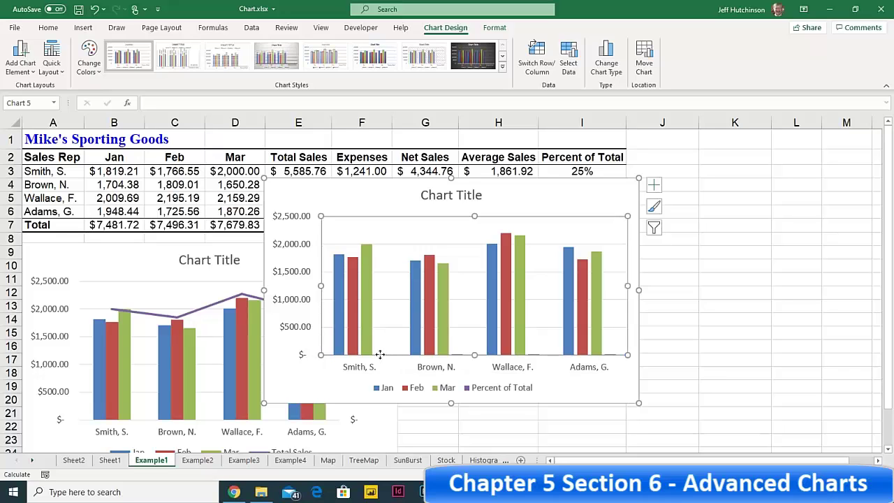
pyautogui.click(727, 346)
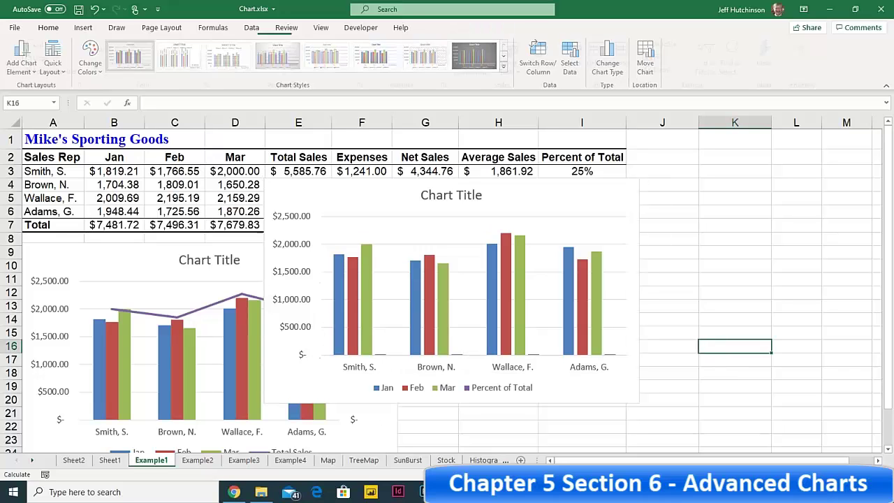
# Step: Select the new chart's Percent of Total series by its chart element name
pyautogui.click(327, 199)
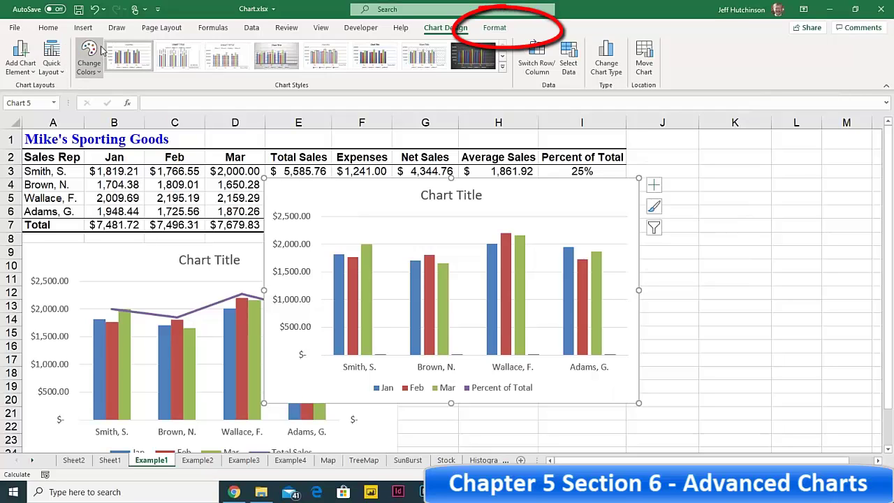
pyautogui.click(494, 28)
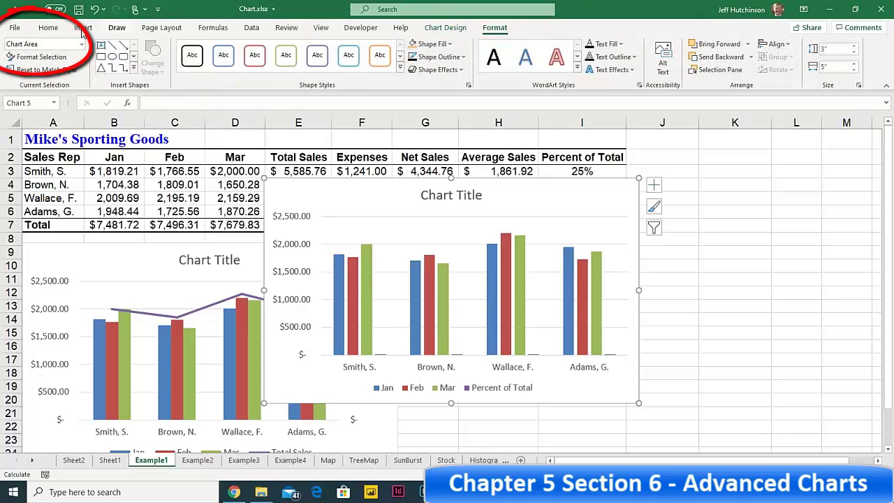
pyautogui.click(81, 46)
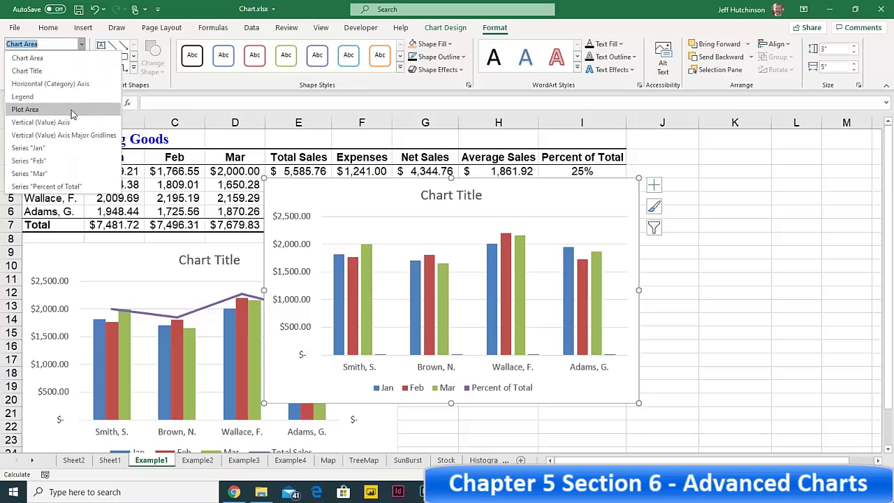
pyautogui.click(46, 187)
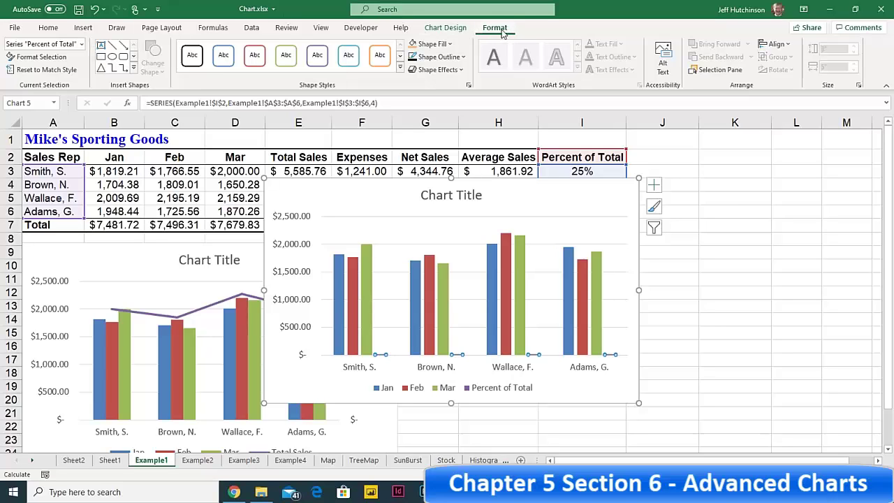
# Step: Move the new column chart slightly to the right and choose Combo as its new chart type
pyautogui.click(329, 194)
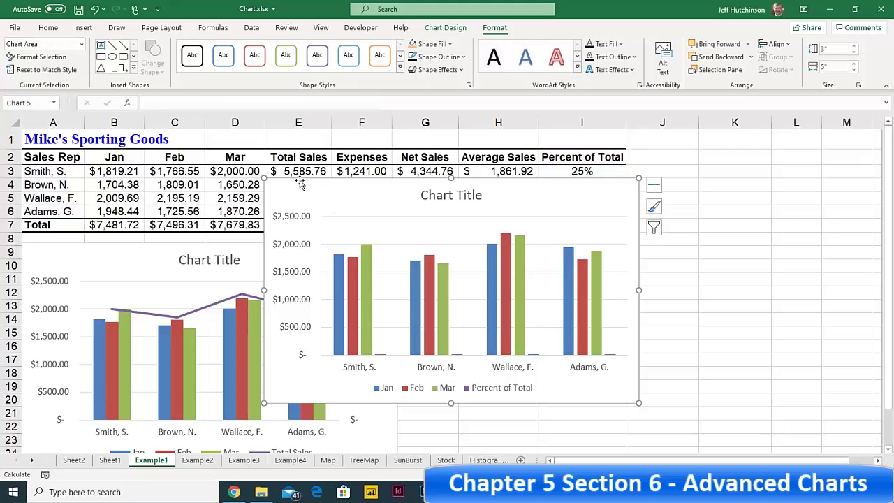
pyautogui.moveTo(303, 189); pyautogui.dragTo(342, 189)
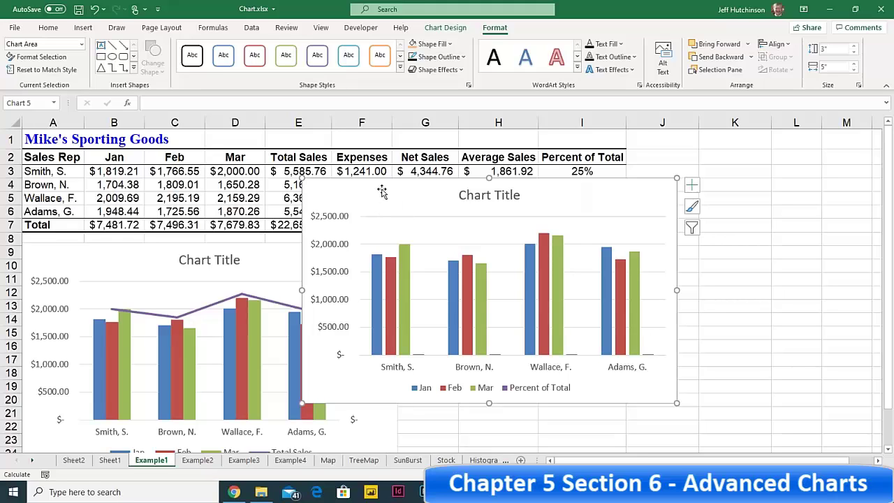
pyautogui.click(445, 30)
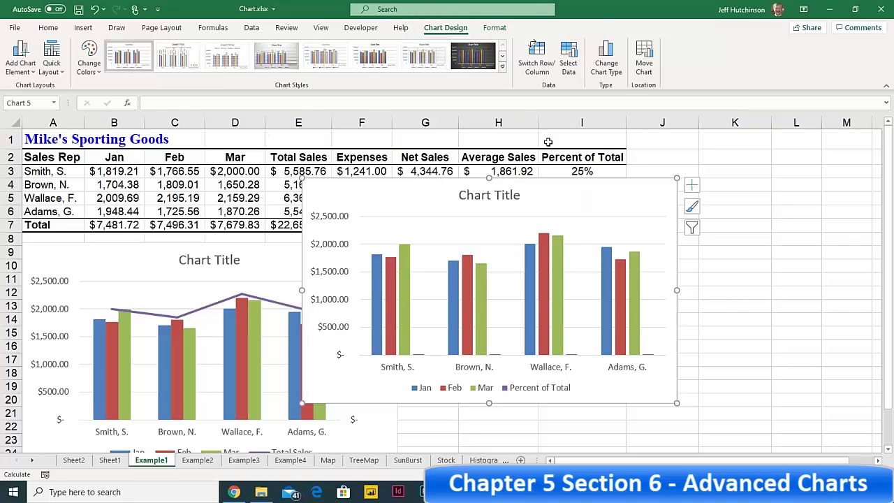
pyautogui.click(611, 68)
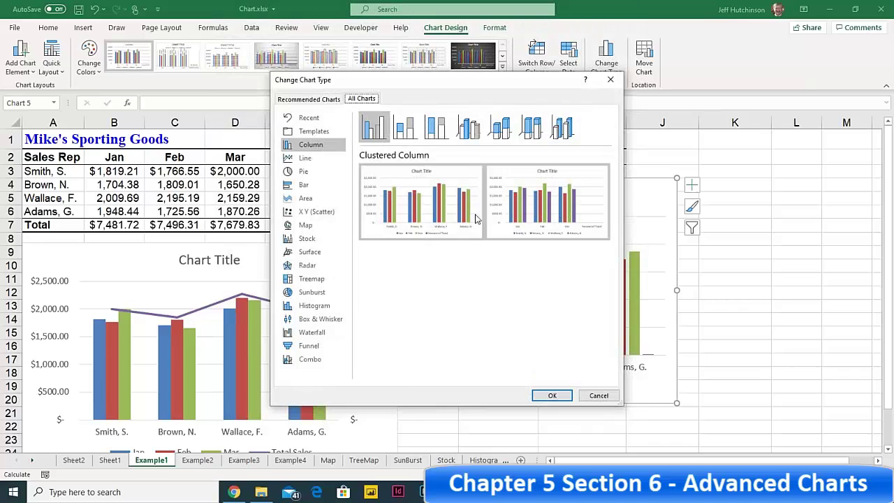
pyautogui.click(316, 360)
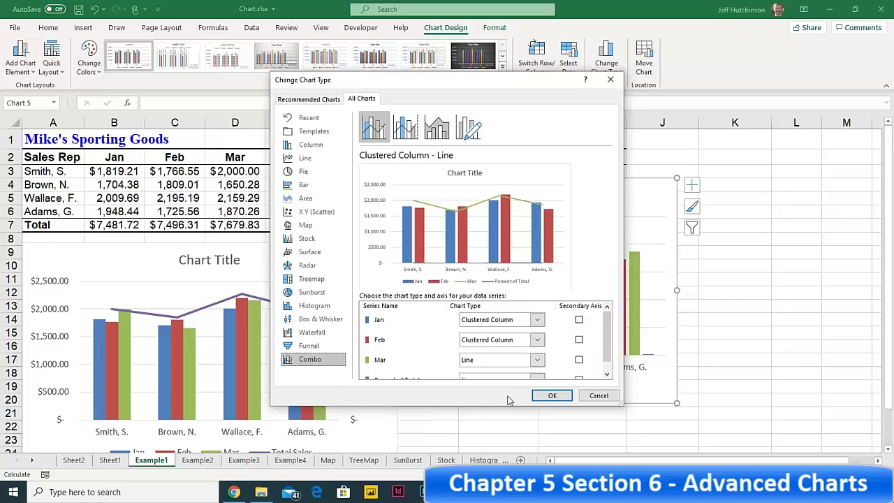
# Step: Set the Mar series to Clustered Column, plot Percent of Total as a line on the secondary axis, and apply the combo type
pyautogui.click(540, 361)
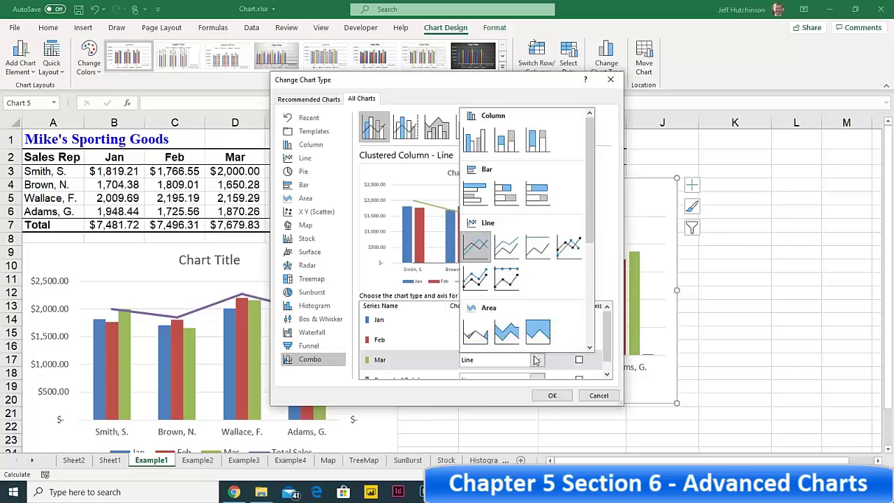
pyautogui.click(476, 138)
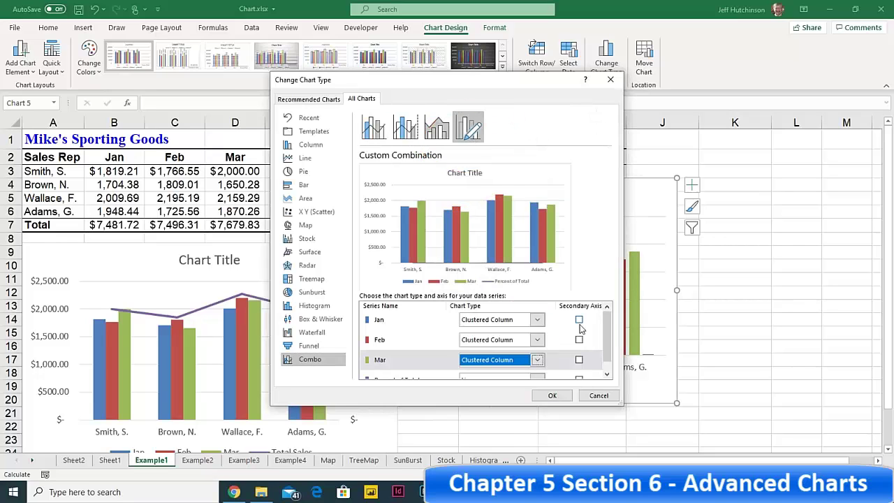
pyautogui.scroll(-1, 589, 377)
pyautogui.click(578, 368)
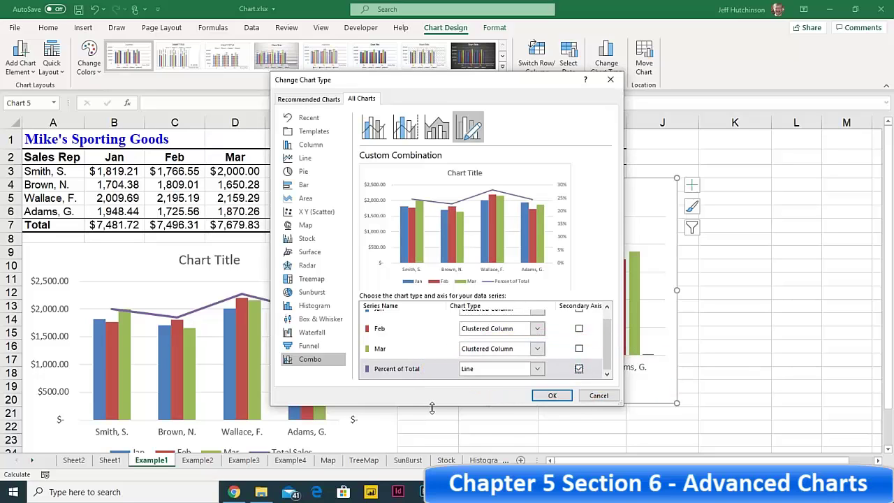
pyautogui.moveTo(428, 405); pyautogui.dragTo(422, 442)
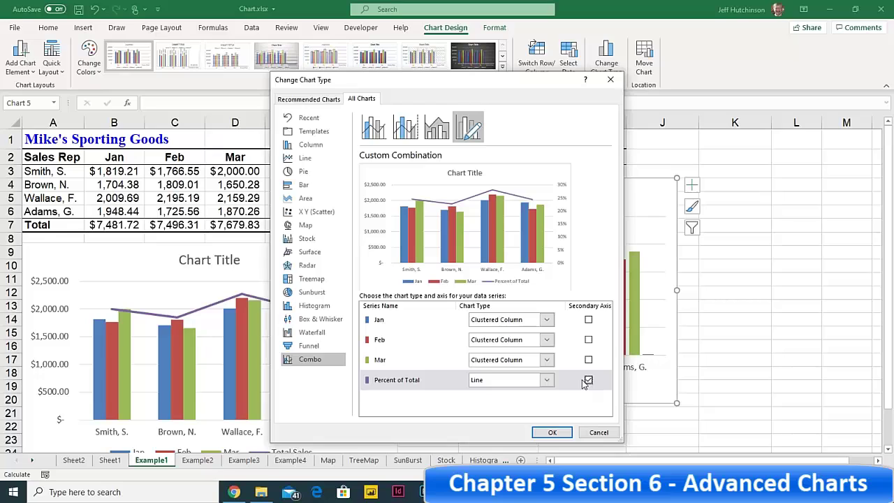
pyautogui.click(552, 433)
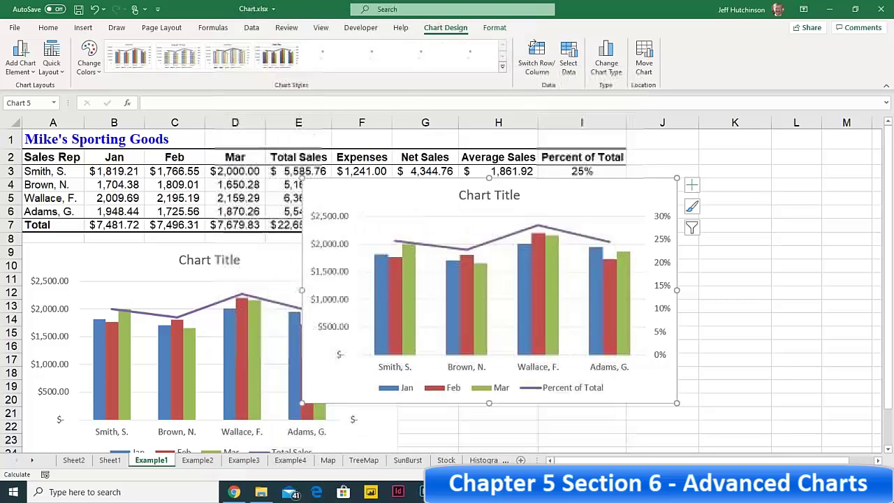
# Step: Move the new combo chart right, clear of the first chart, and open the fill and line formatting of its Jan series
pyautogui.moveTo(581, 187); pyautogui.dragTo(698, 175)
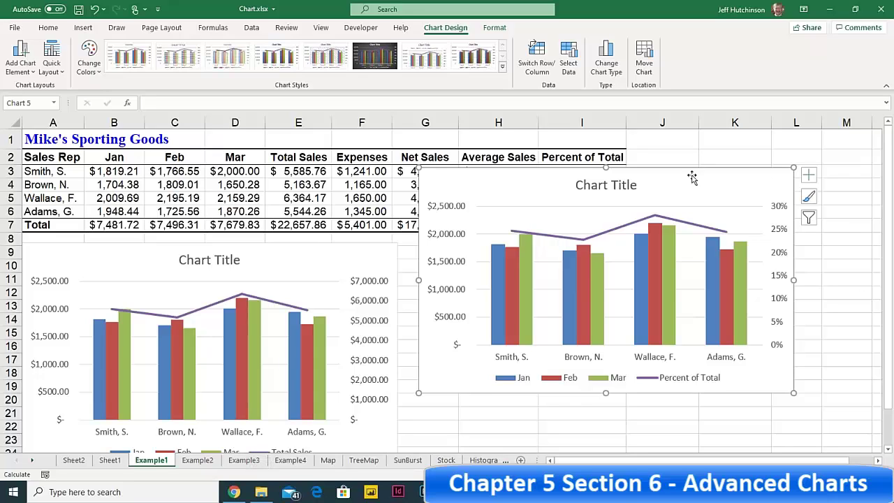
pyautogui.click(497, 262)
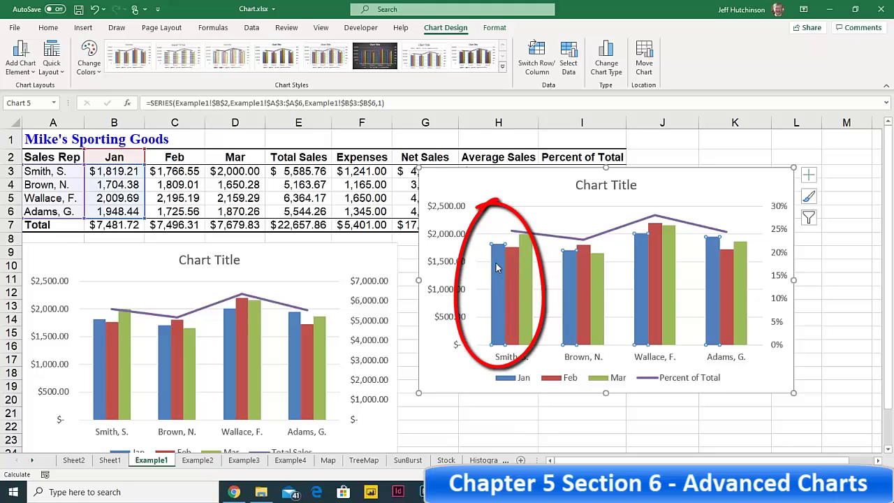
pyautogui.rightClick(497, 269)
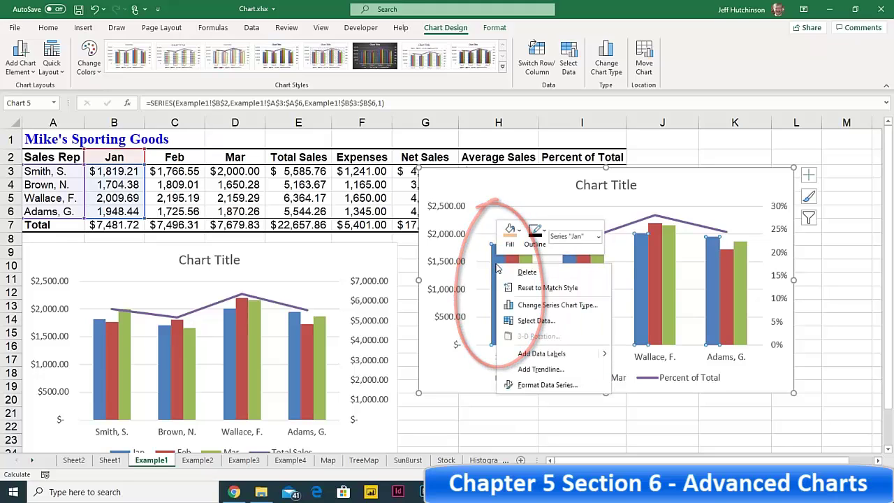
pyautogui.click(559, 385)
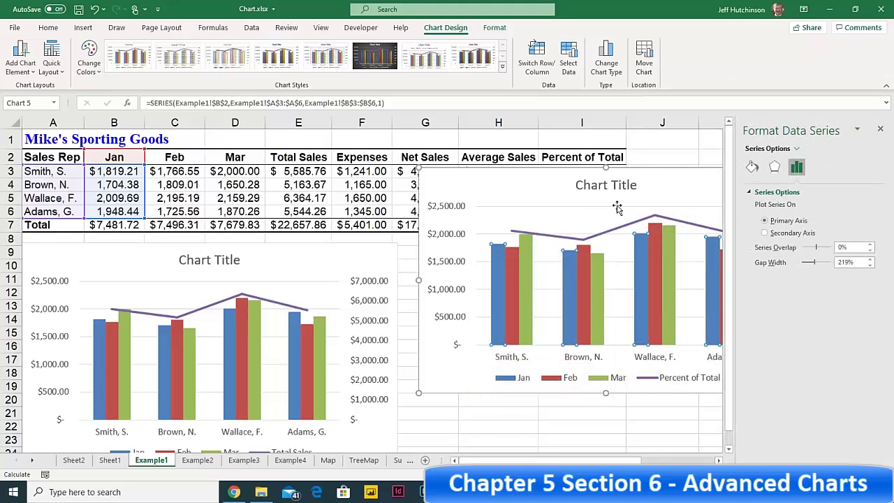
pyautogui.click(752, 167)
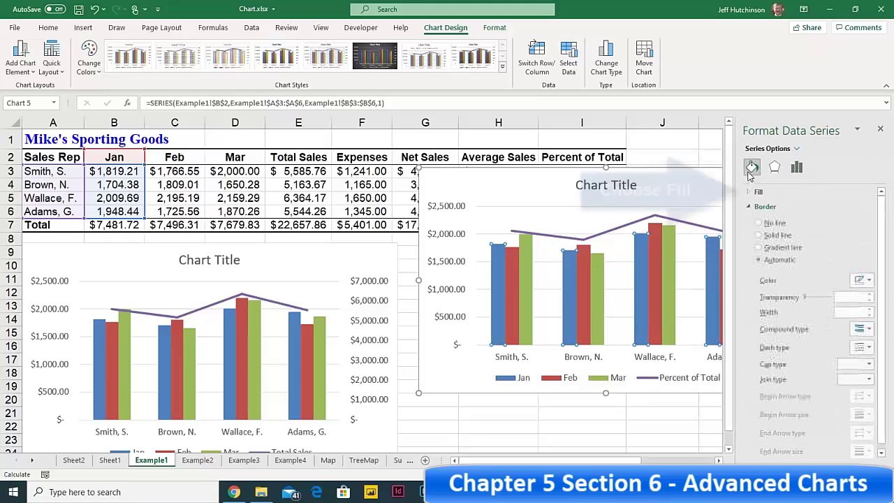
# Step: Give the Jan series a solid fill in standard orange, and replace it with a gradient fill
pyautogui.click(759, 236)
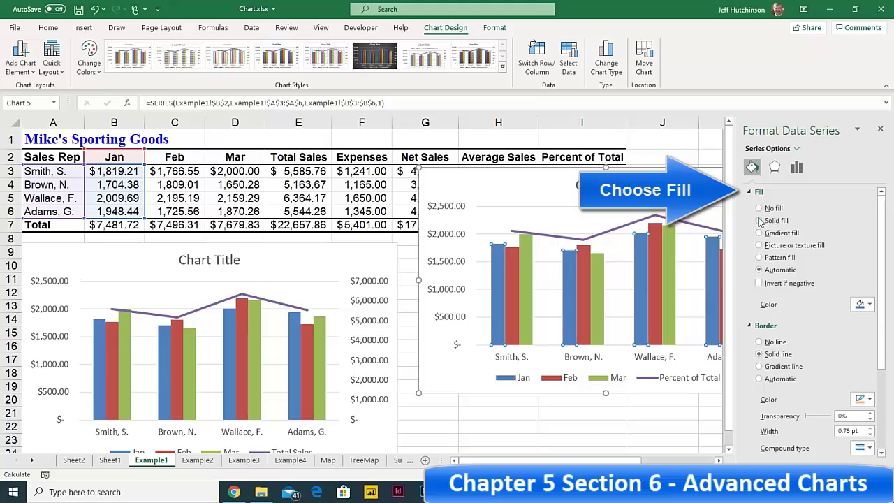
pyautogui.click(860, 303)
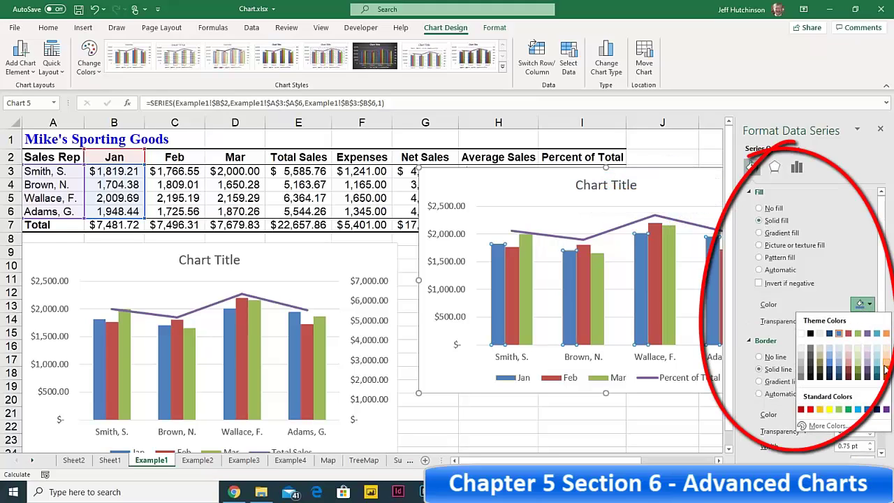
pyautogui.click(820, 410)
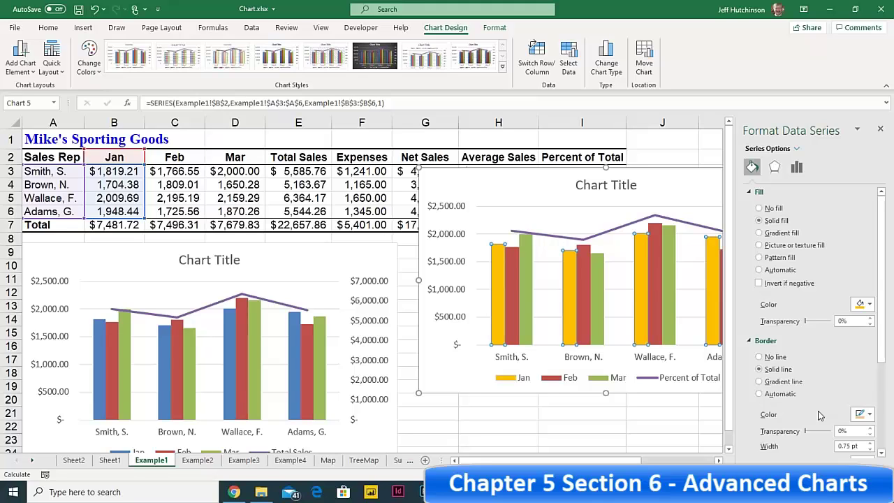
pyautogui.click(759, 233)
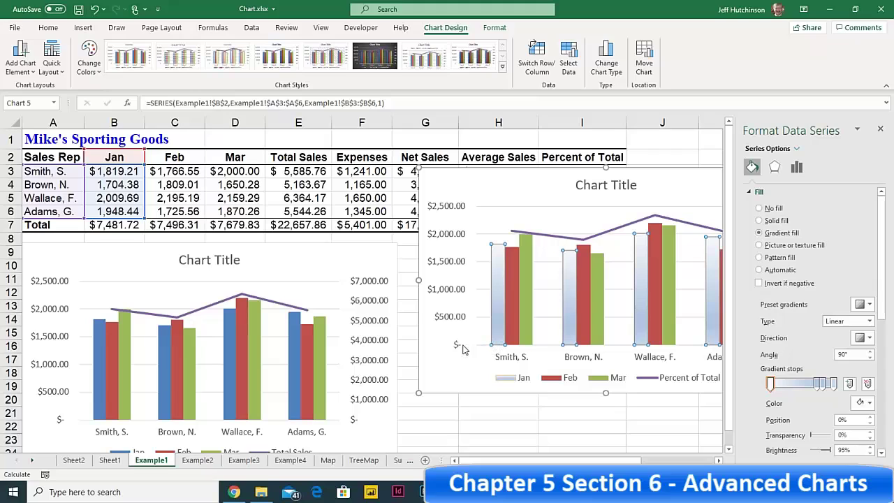
# Step: Set the major unit of the new chart's primary vertical axis to 1000
pyautogui.click(447, 263)
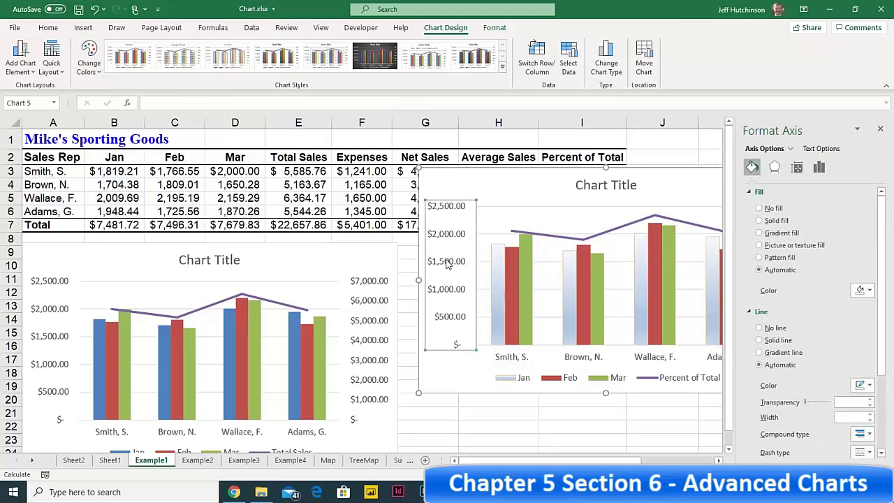
pyautogui.rightClick(448, 263)
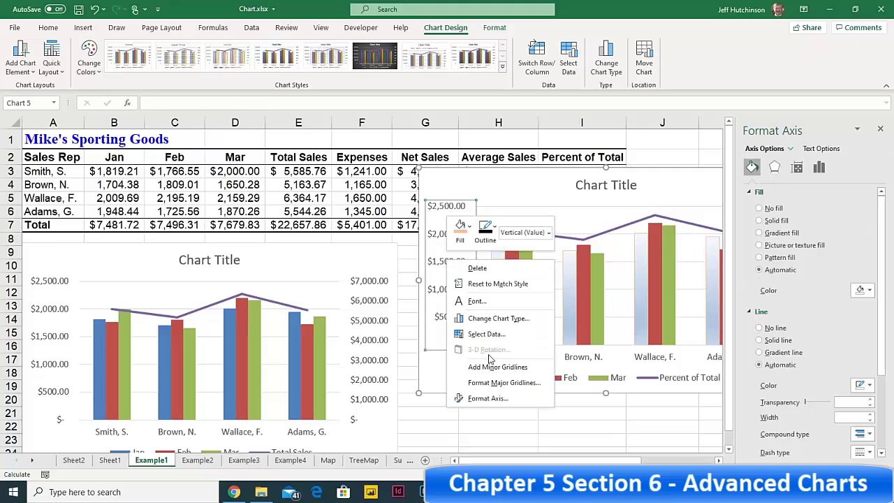
pyautogui.click(514, 398)
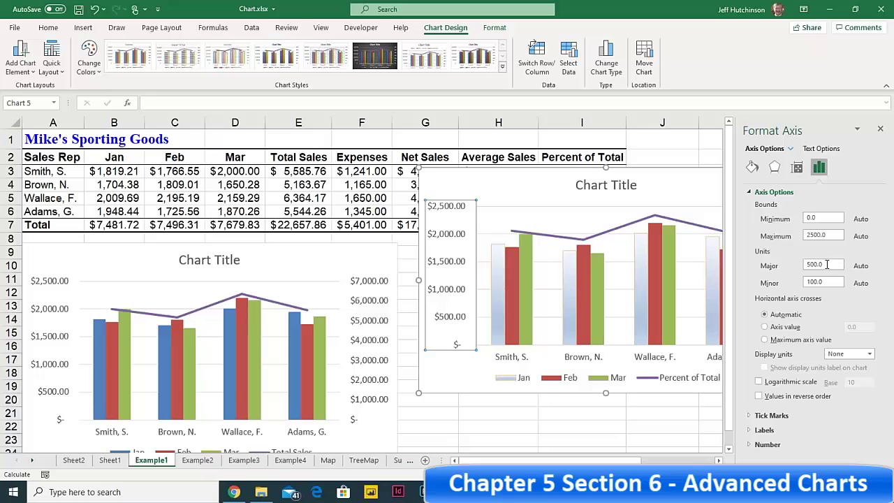
pyautogui.moveTo(818, 264); pyautogui.dragTo(798, 261)
pyautogui.write('1000')
pyautogui.press('Return')
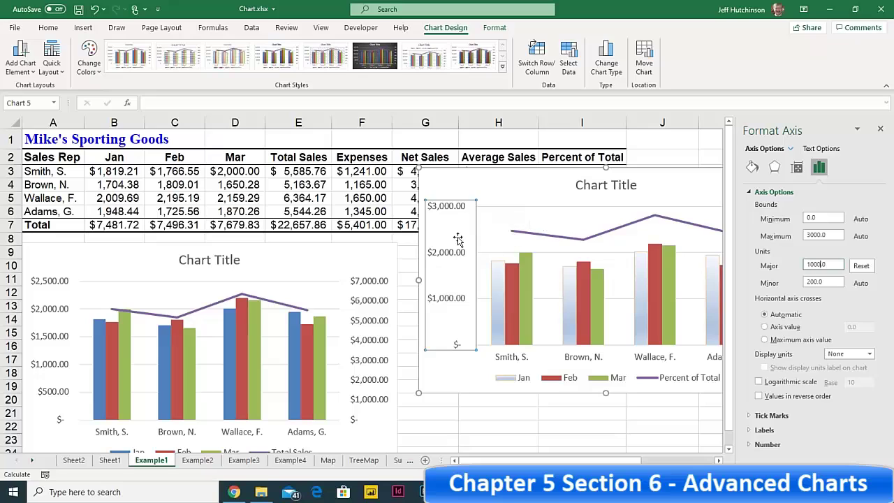
# Step: Set the primary vertical axis bounds to a maximum of 2200 and a minimum of 0
pyautogui.click(831, 235)
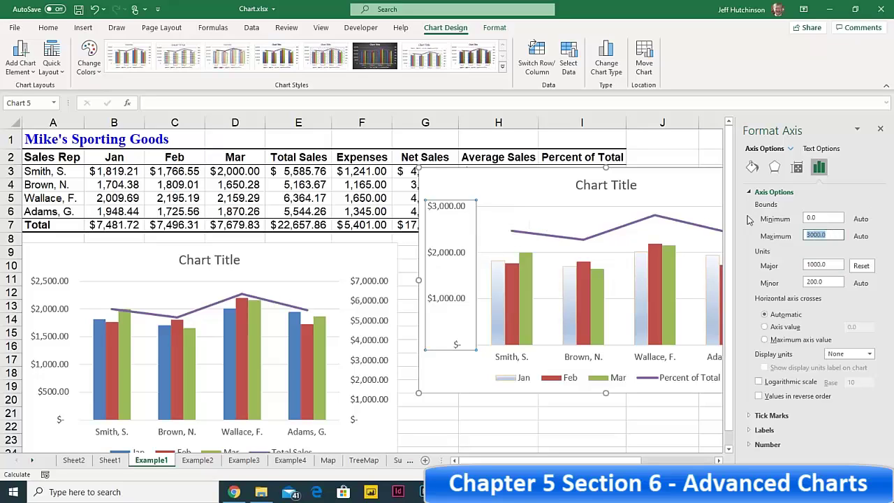
pyautogui.write('2200')
pyautogui.press('Return')
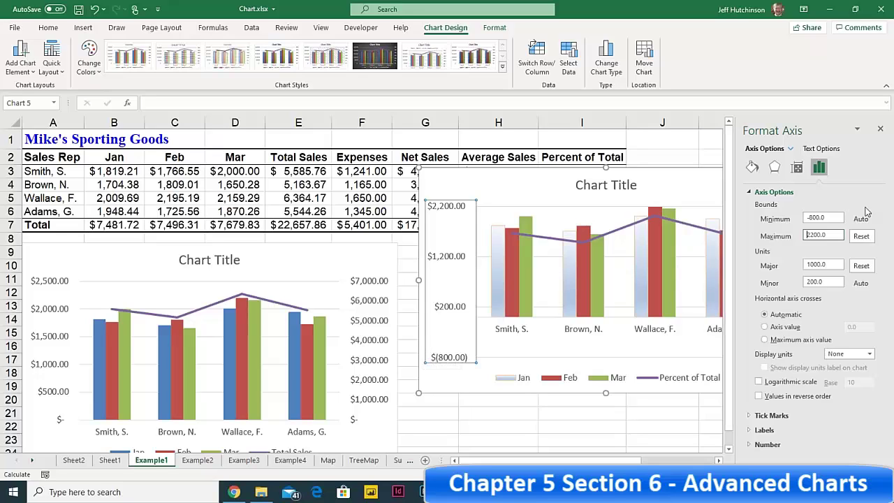
pyautogui.doubleClick(813, 217)
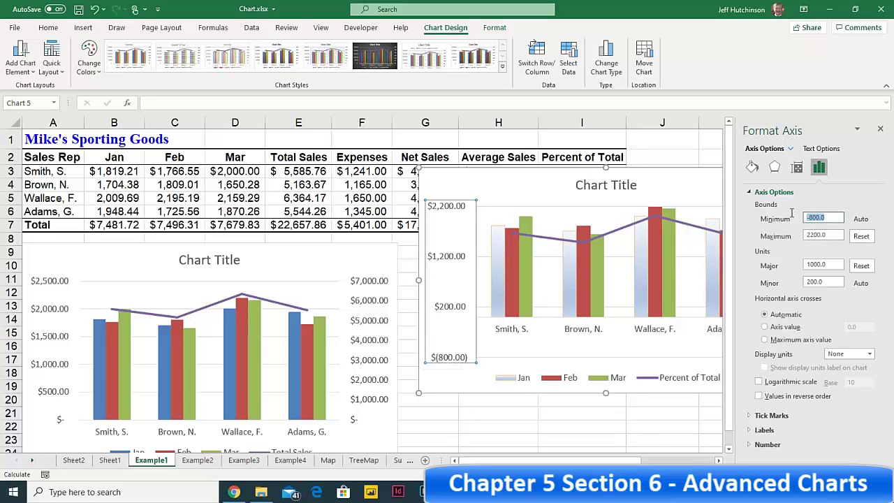
pyautogui.write('0')
pyautogui.press('Return')
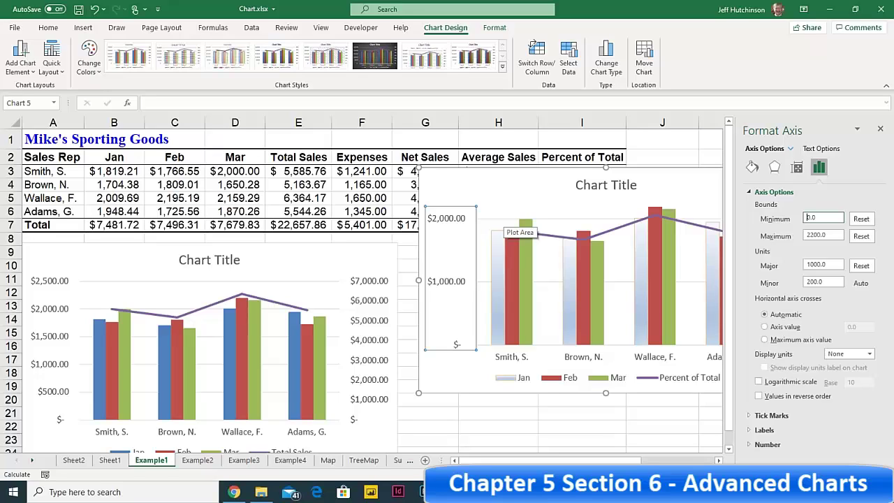
# Step: Give the new chart's title a solid orange fill, and bring up the formatting tools for the Feb series
pyautogui.click(614, 185)
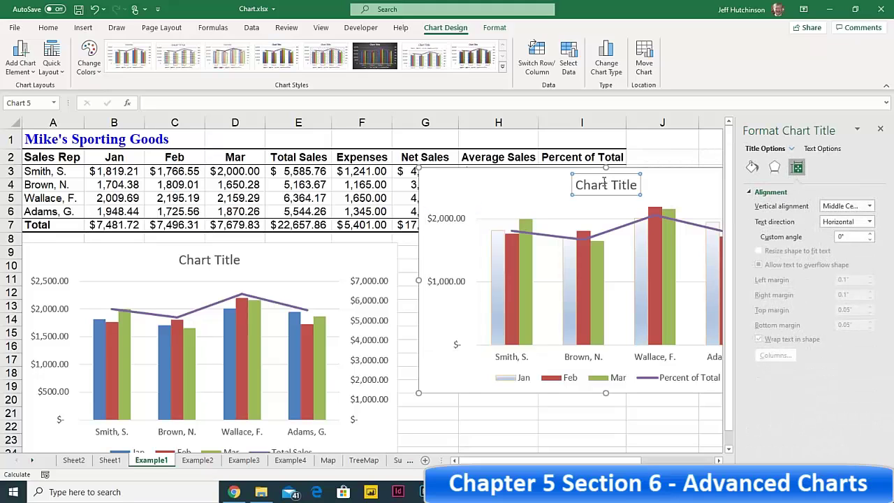
pyautogui.click(752, 169)
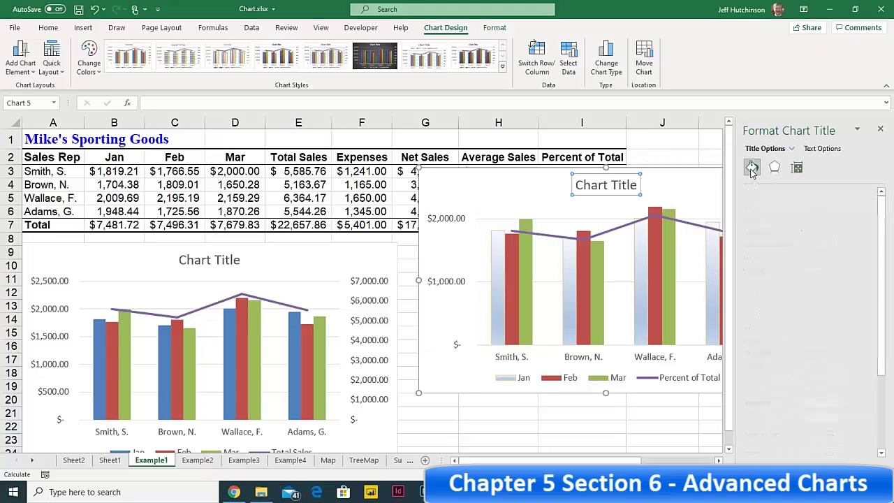
pyautogui.click(760, 221)
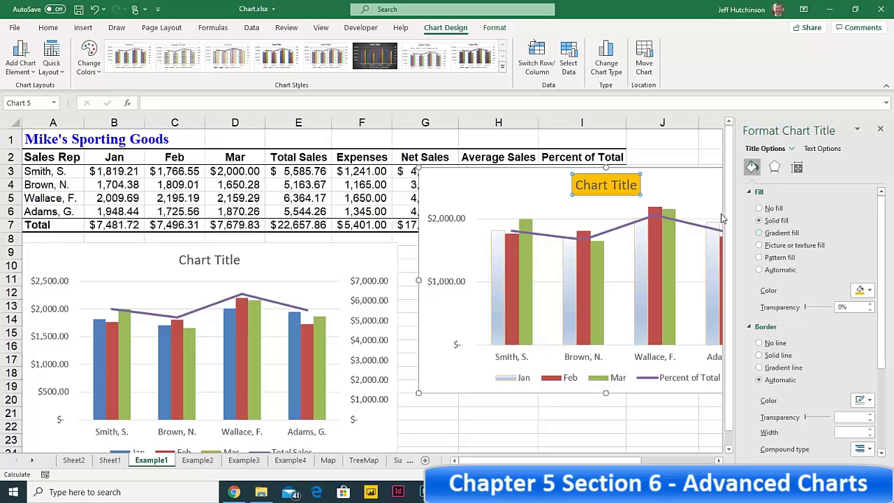
pyautogui.click(517, 253)
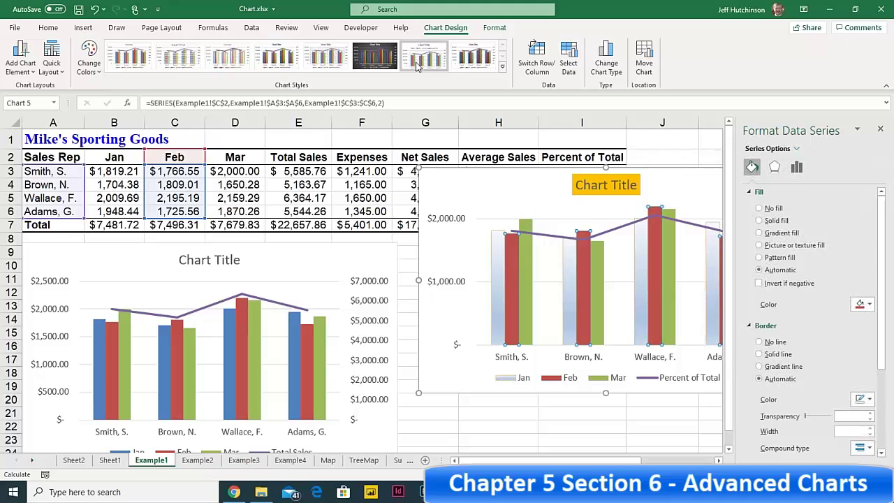
pyautogui.click(493, 29)
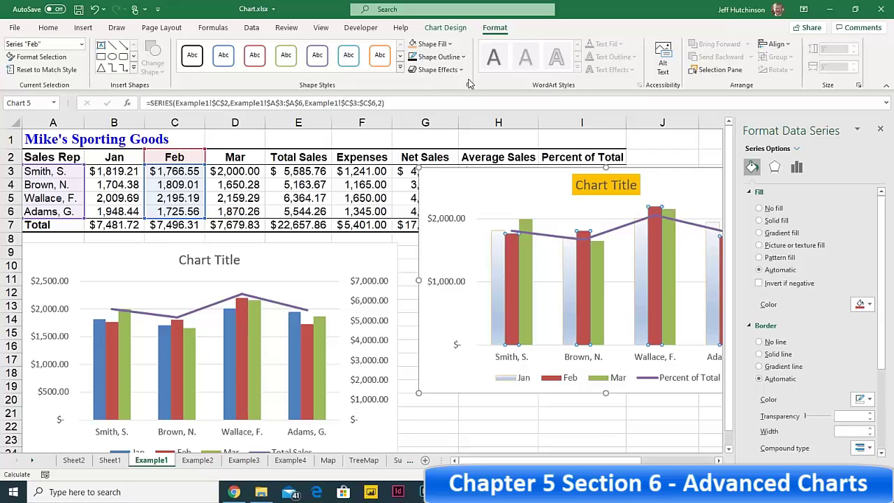
# Step: Go to the Example2 sheet and examine its Date and Sales Amount columns
pyautogui.click(202, 465)
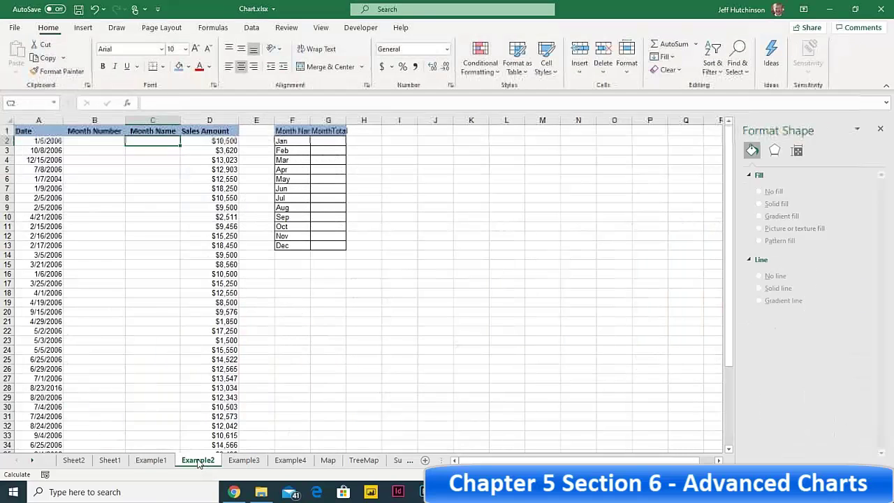
pyautogui.click(195, 360)
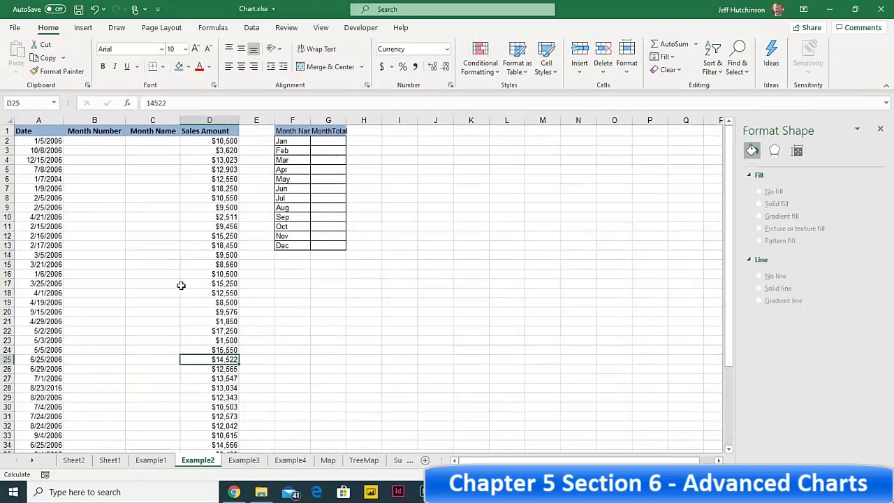
pyautogui.scroll(-1, 181, 285)
pyautogui.scroll(1, 181, 285)
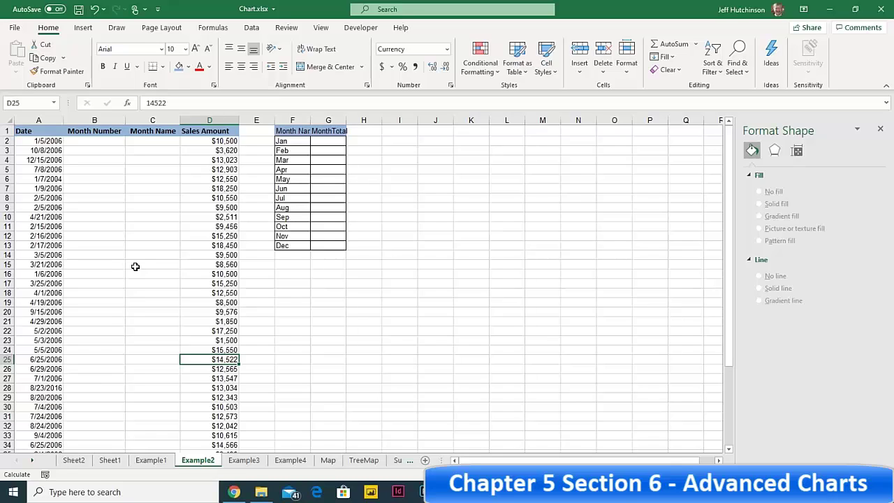
pyautogui.click(34, 140)
pyautogui.click(210, 140)
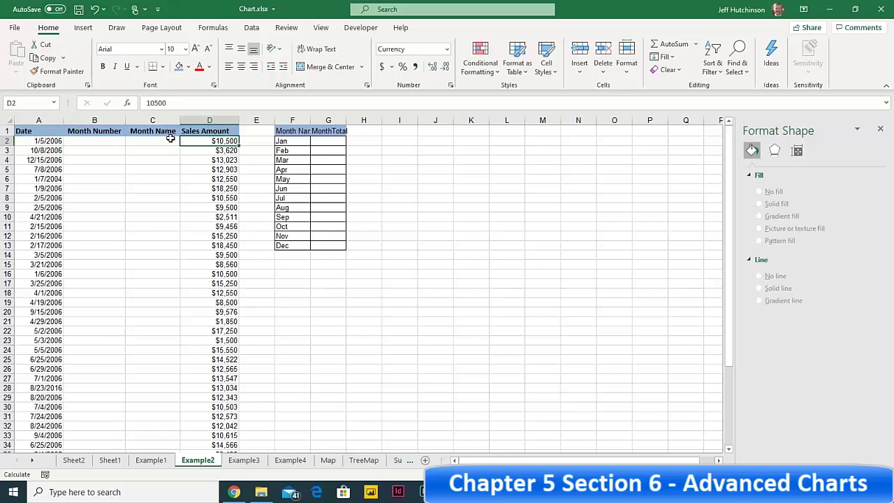
# Step: Try plotting the range A2:D45 as a 2-D clustered column chart, and delete that chart
pyautogui.click(24, 140)
pyautogui.moveTo(24, 139); pyautogui.dragTo(225, 426)
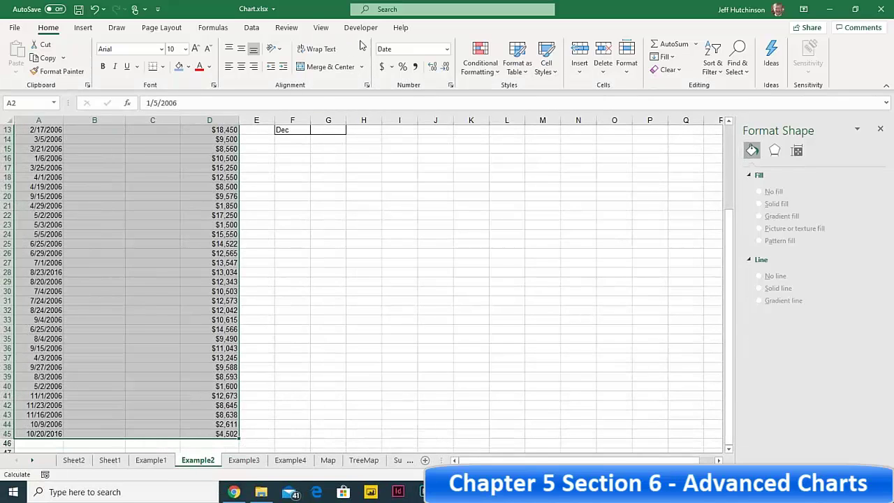
pyautogui.click(84, 27)
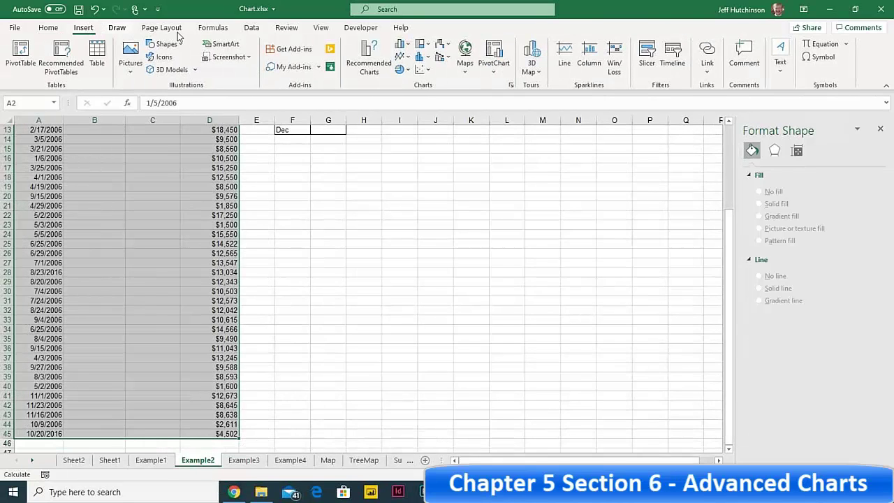
pyautogui.click(408, 47)
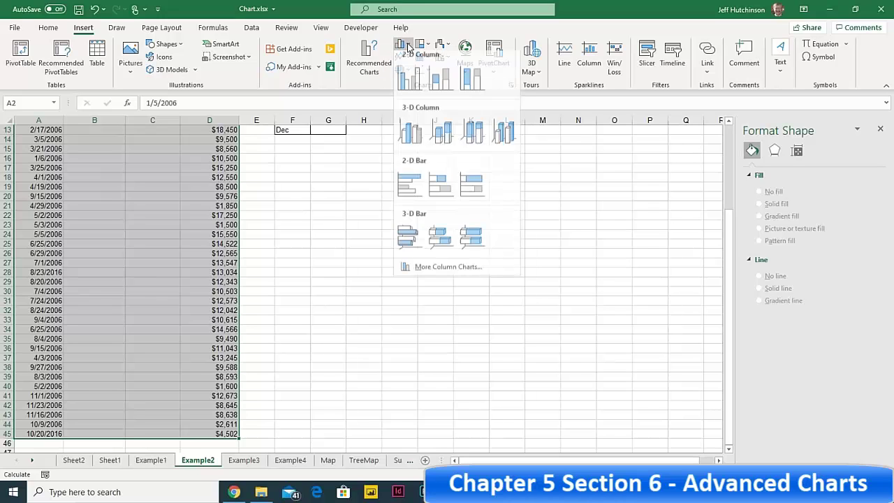
pyautogui.click(410, 78)
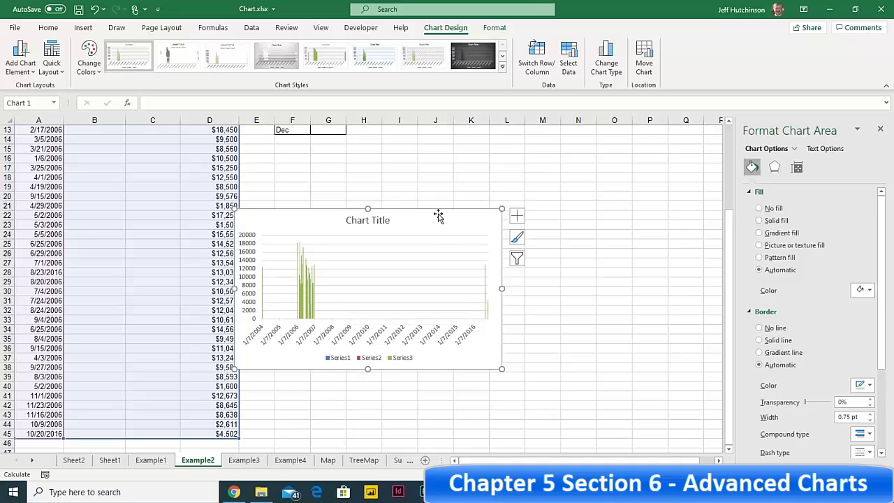
pyautogui.press('Delete')
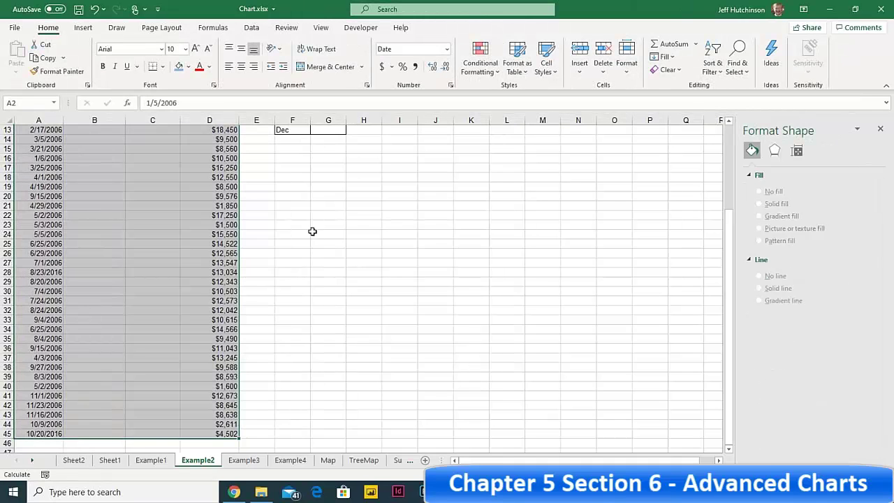
# Step: Examine the empty Month Number column and the monthly summary range F2:G13, ending on the January total cell G2
pyautogui.scroll(4, 313, 230)
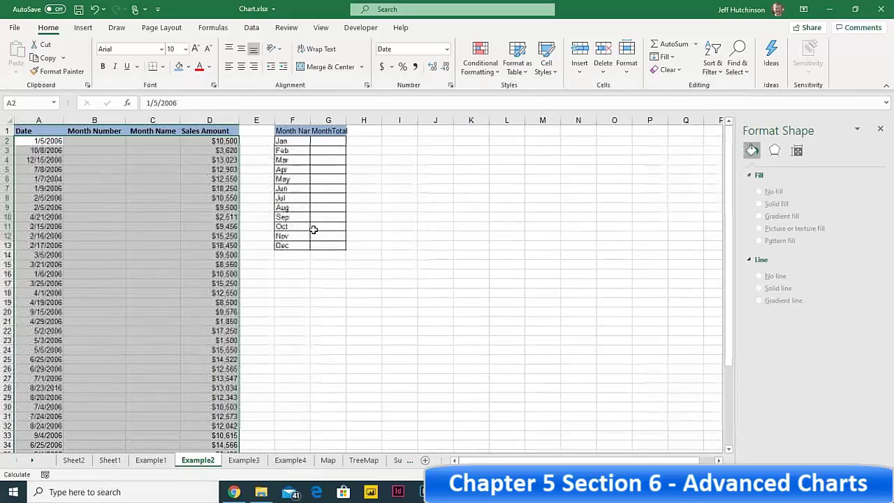
pyautogui.click(89, 142)
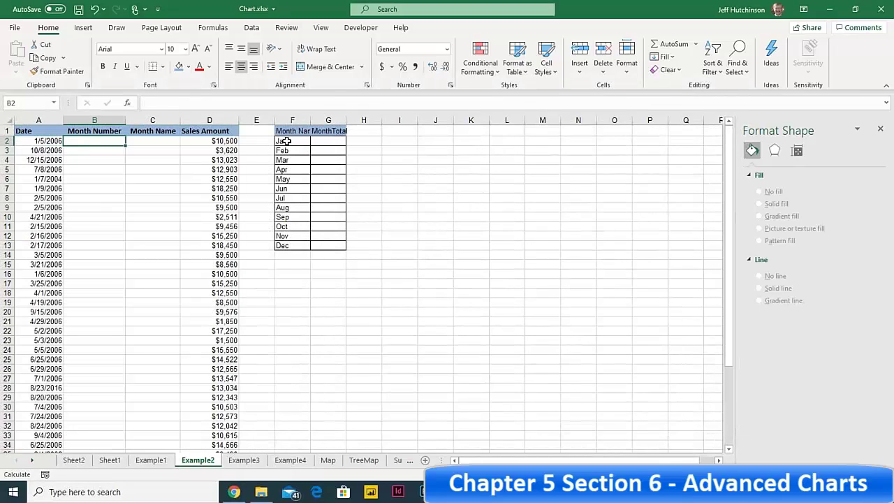
pyautogui.moveTo(285, 140); pyautogui.dragTo(330, 244)
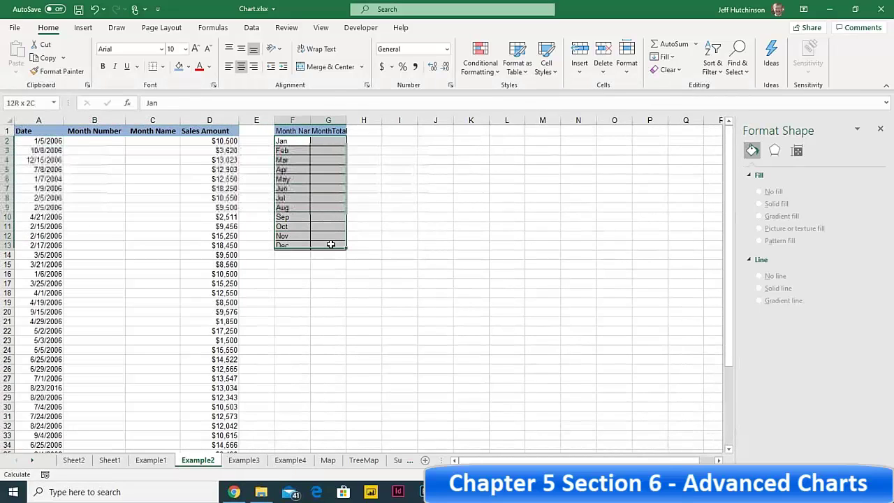
pyautogui.click(328, 141)
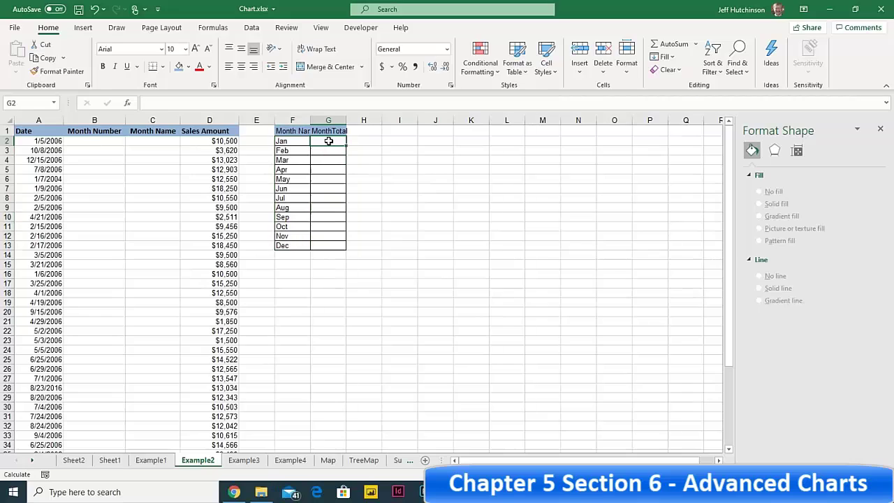
# Step: Replace the month names in F2:F13 with the month numbers 1 to 12, extending the series from 1 and 2
pyautogui.click(287, 142)
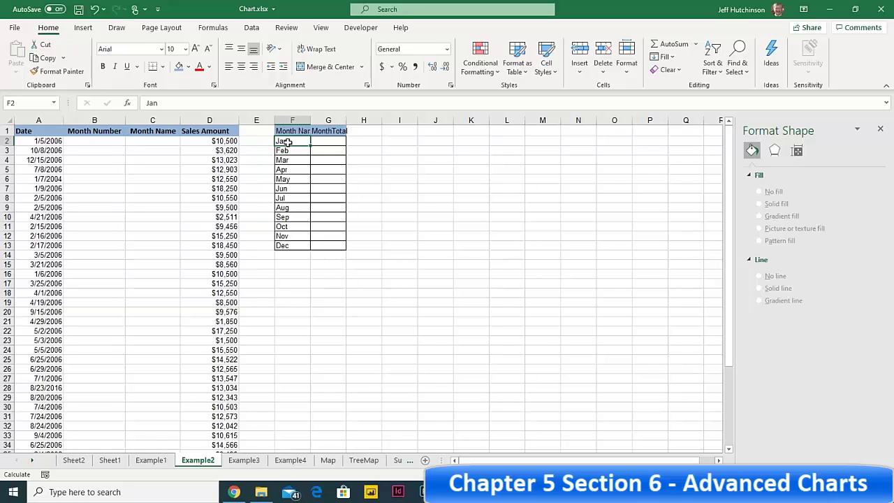
pyautogui.click(331, 140)
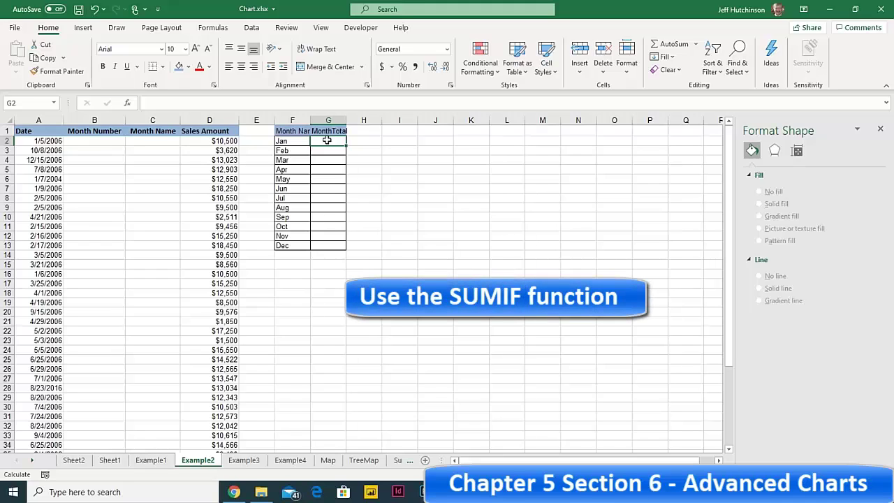
pyautogui.click(290, 141)
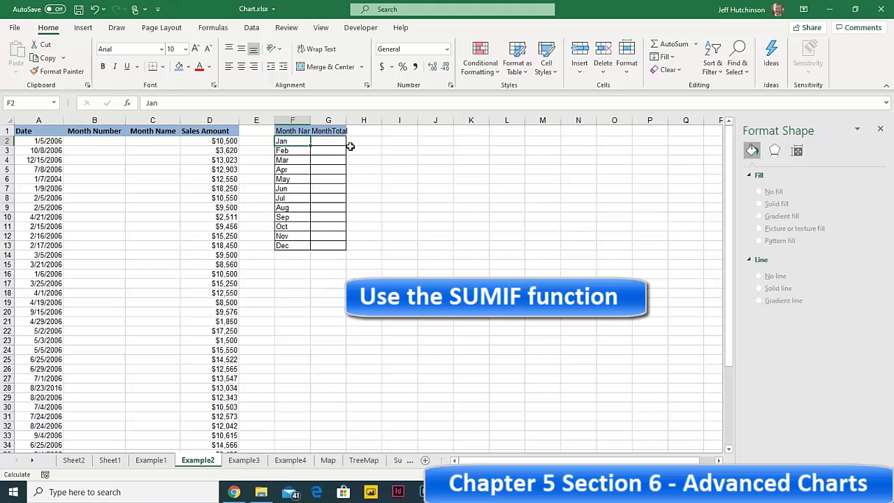
pyautogui.press('BackSpace')
pyautogui.press('BackSpace')
pyautogui.press('BackSpace')
pyautogui.press('Return')
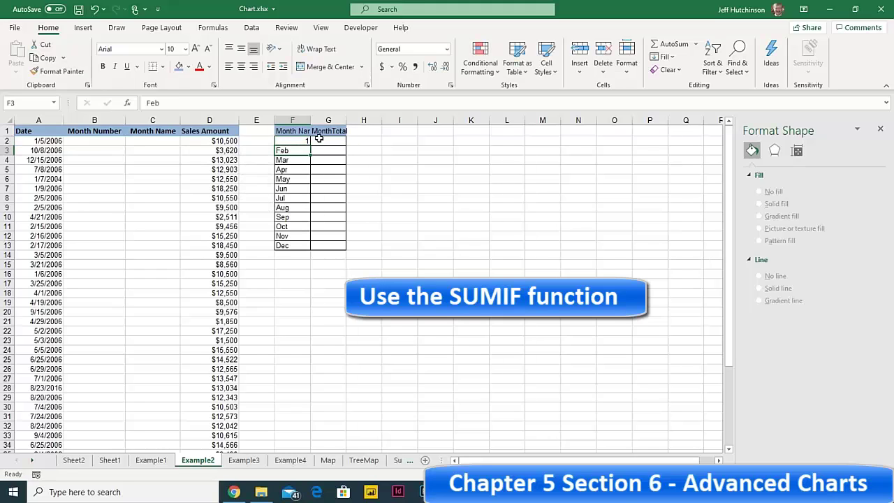
pyautogui.write('2')
pyautogui.press('Return')
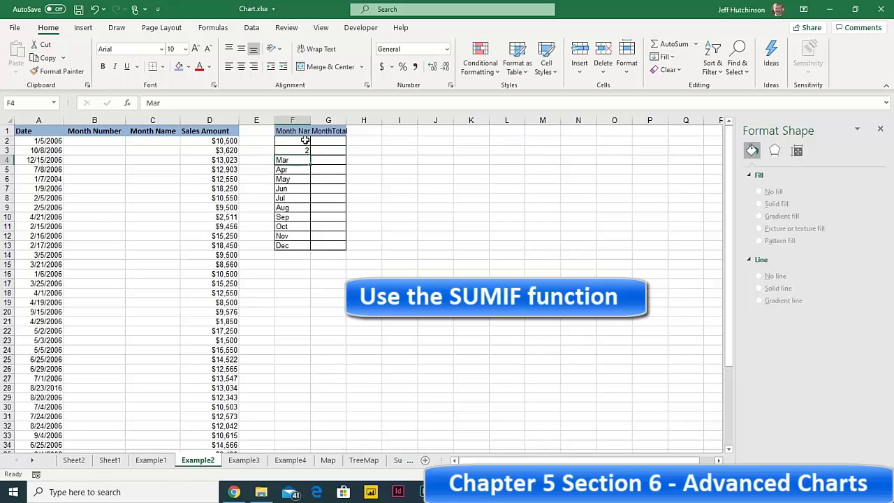
pyautogui.moveTo(305, 141); pyautogui.dragTo(309, 151)
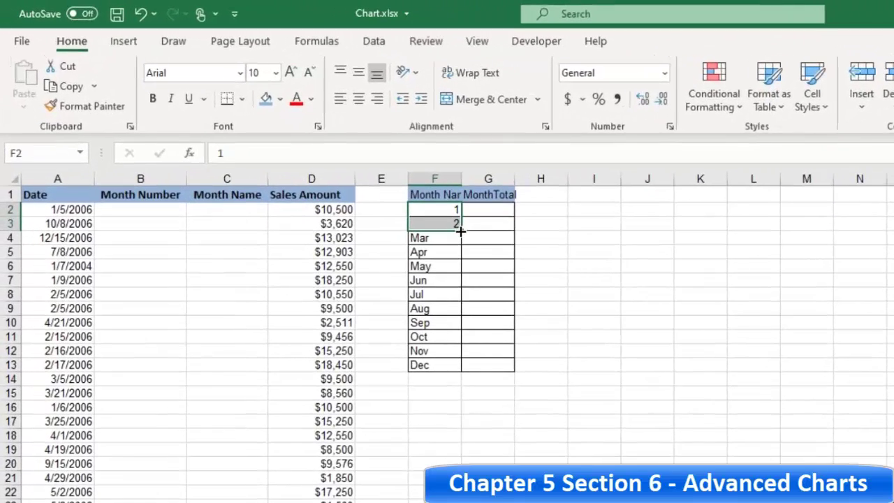
pyautogui.moveTo(461, 230); pyautogui.dragTo(492, 365)
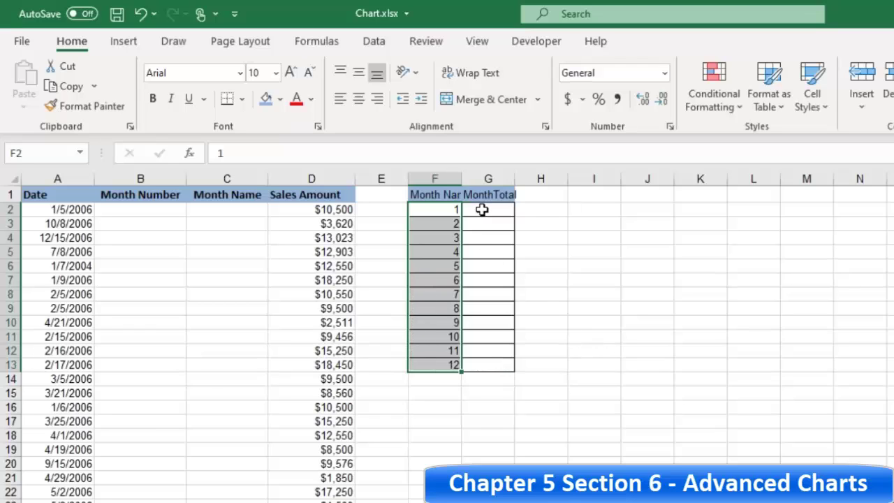
pyautogui.click(481, 209)
pyautogui.click(443, 210)
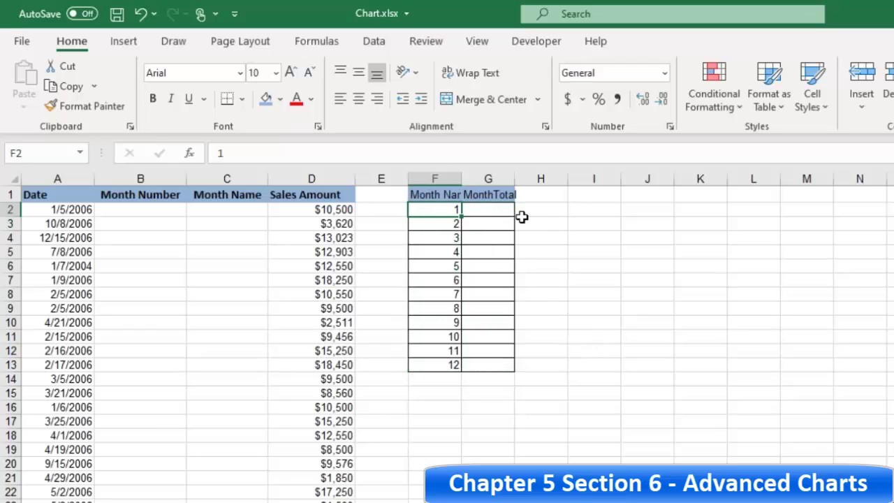
pyautogui.click(493, 210)
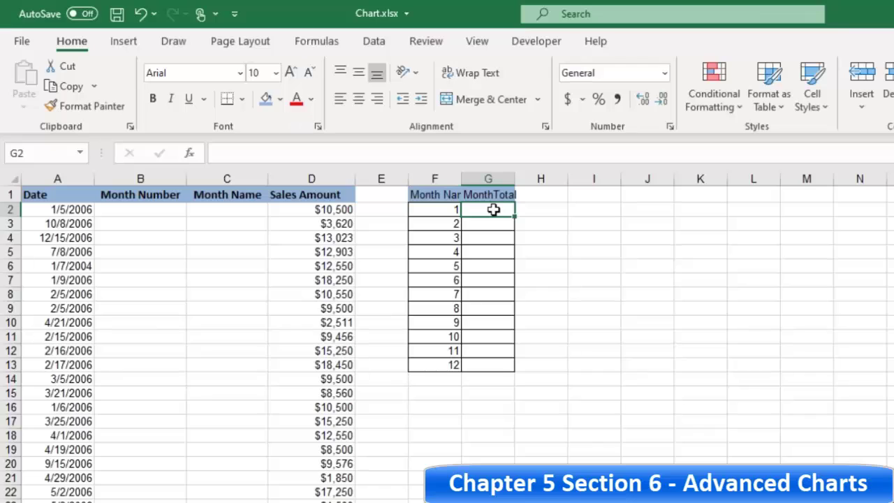
pyautogui.click(444, 209)
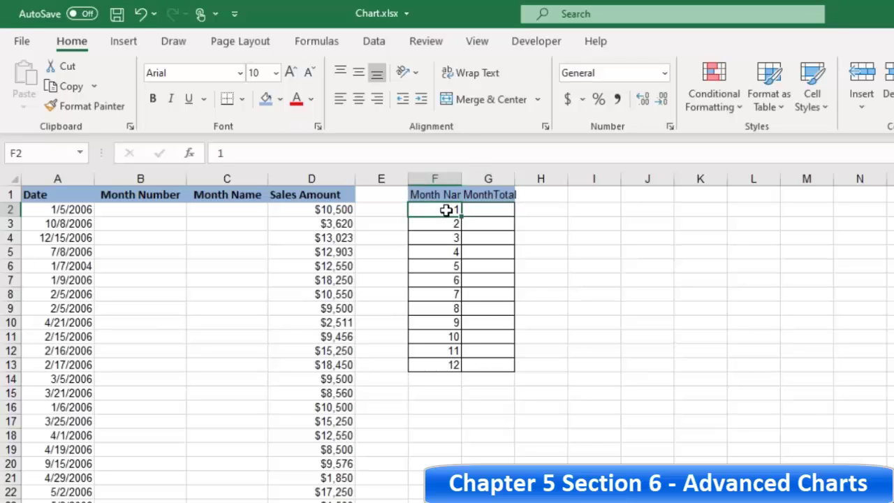
pyautogui.click(495, 211)
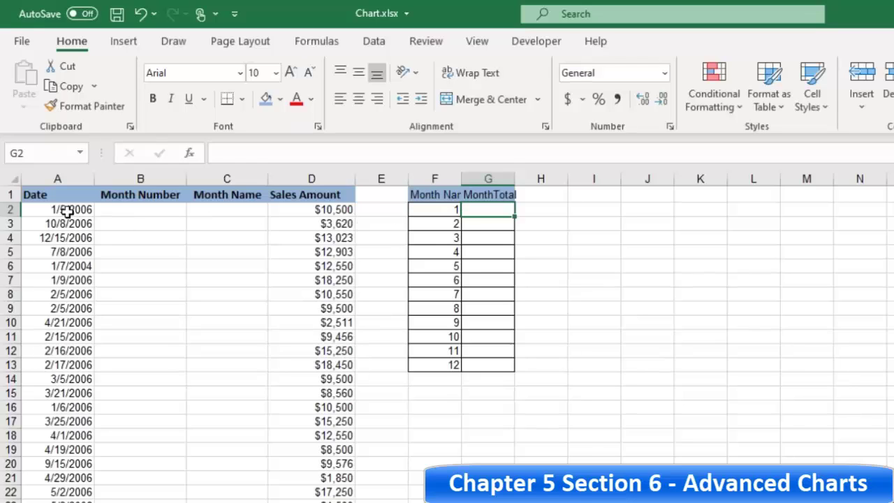
# Step: Enter =MONTH(A2) in cell B2 and fill the formula down the Month Number column
pyautogui.click(67, 211)
pyautogui.click(138, 213)
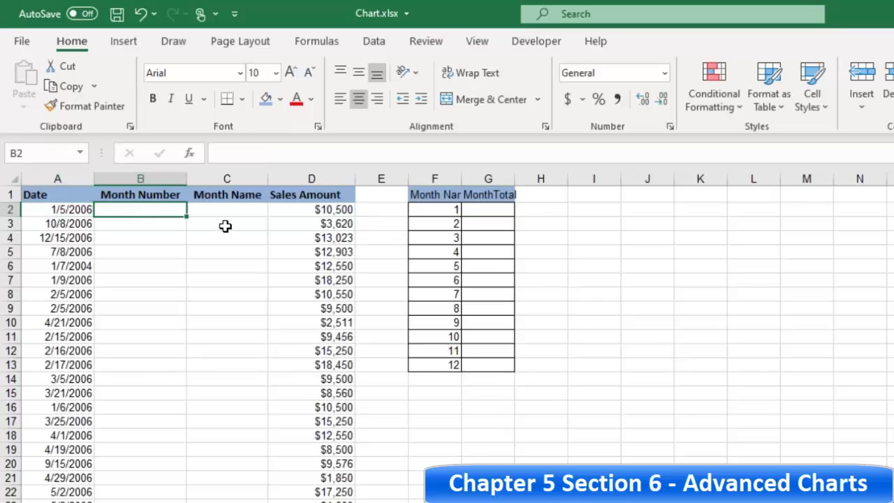
pyautogui.write('=')
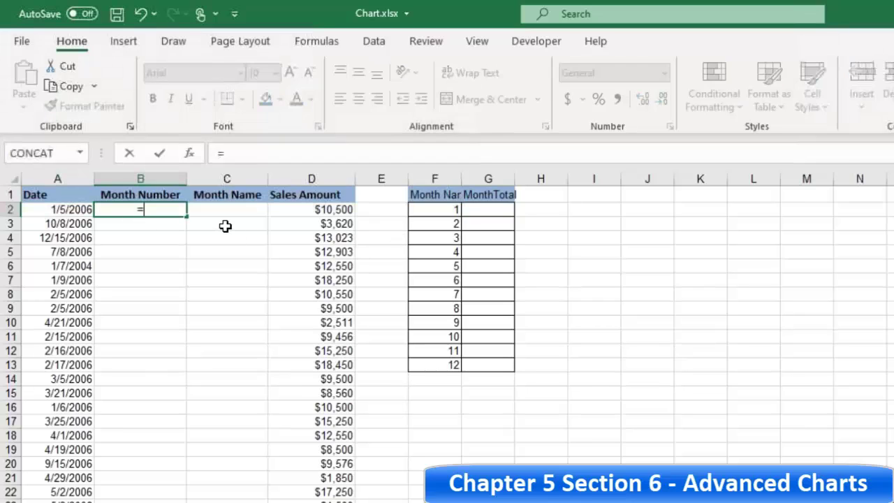
pyautogui.write('Mont')
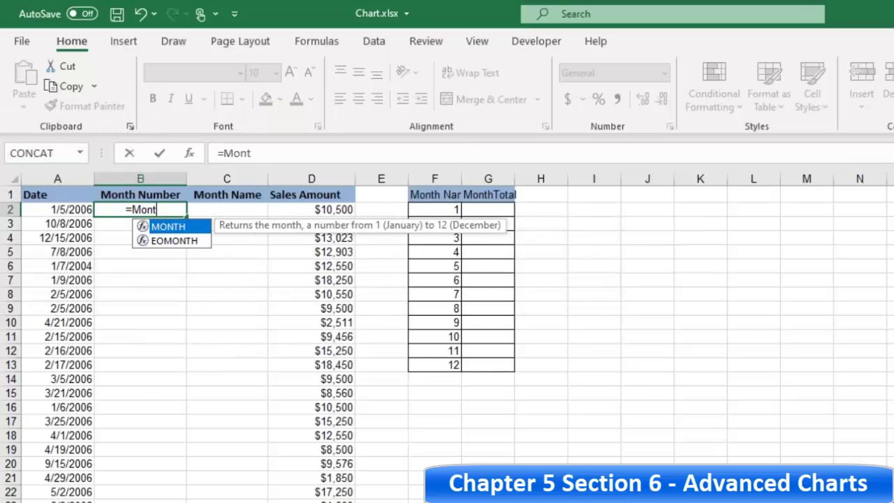
pyautogui.write('h(')
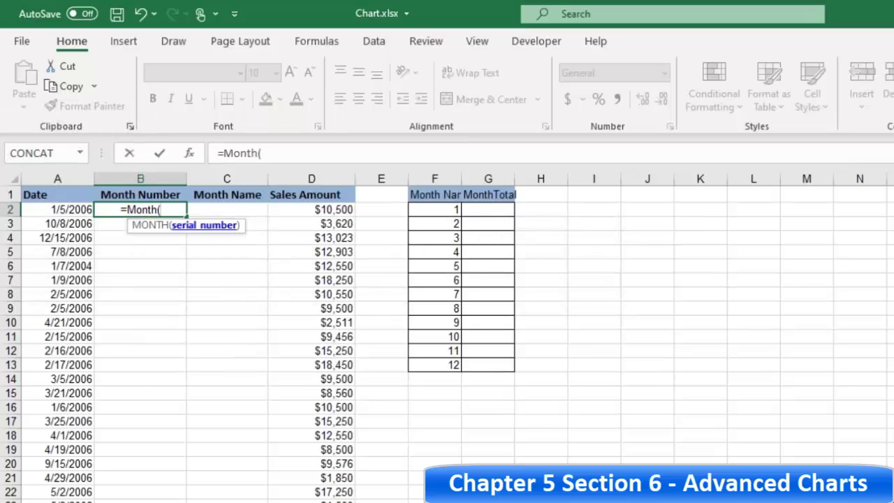
pyautogui.click(73, 211)
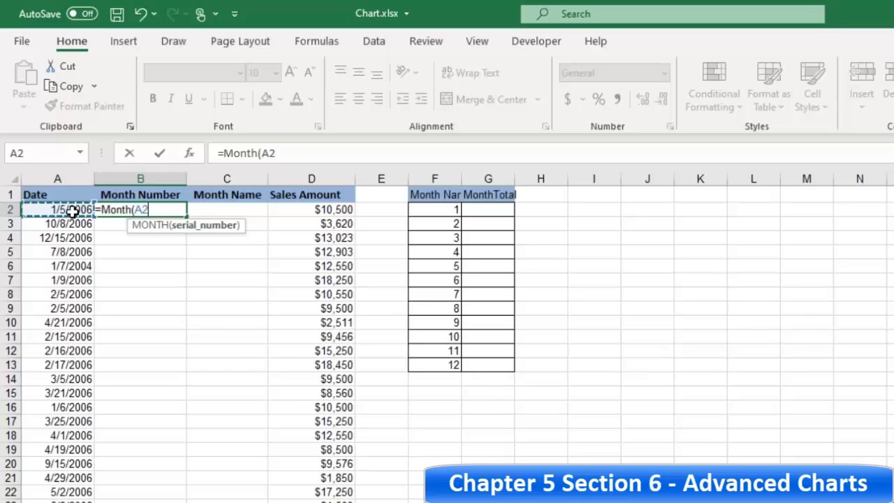
pyautogui.press('Return')
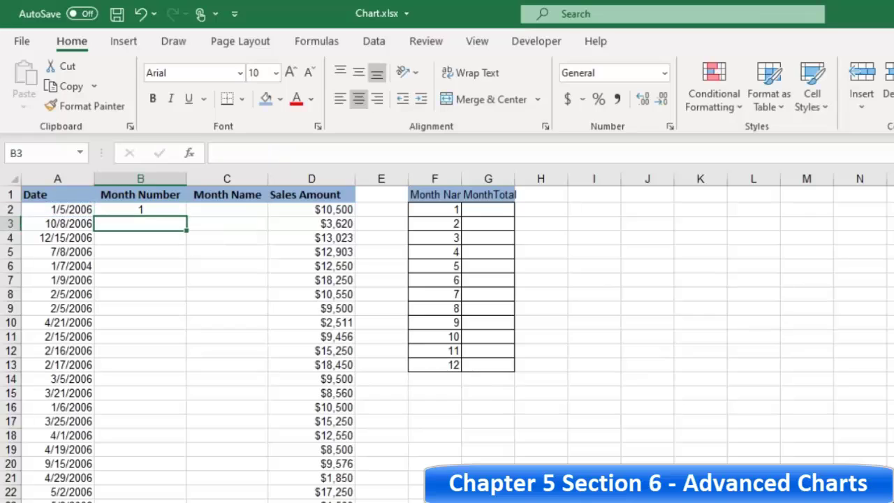
pyautogui.click(172, 208)
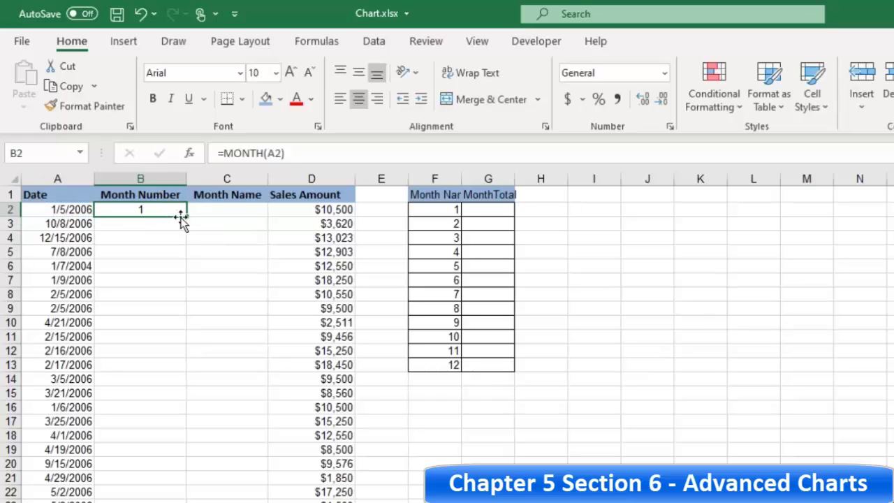
pyautogui.doubleClick(187, 217)
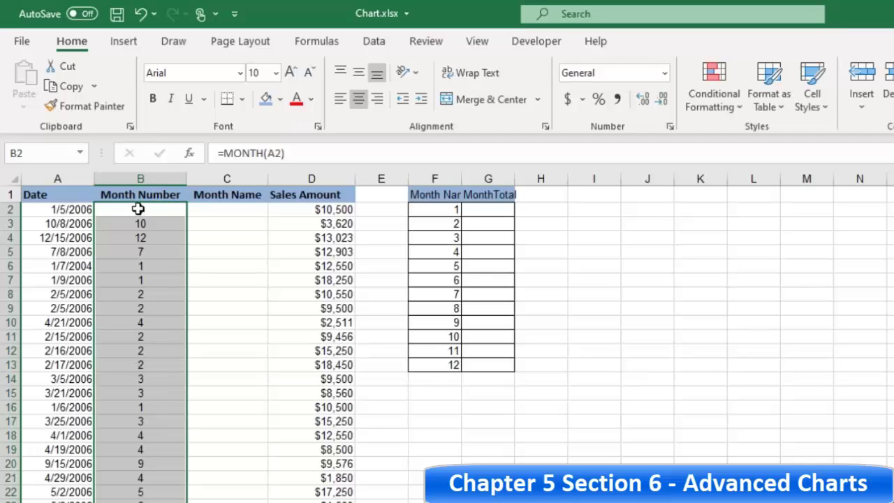
# Step: Start a SUMIF formula in the first MonthTotal cell, G2, with the Month Number range B2:B45 as its range argument
pyautogui.click(313, 201)
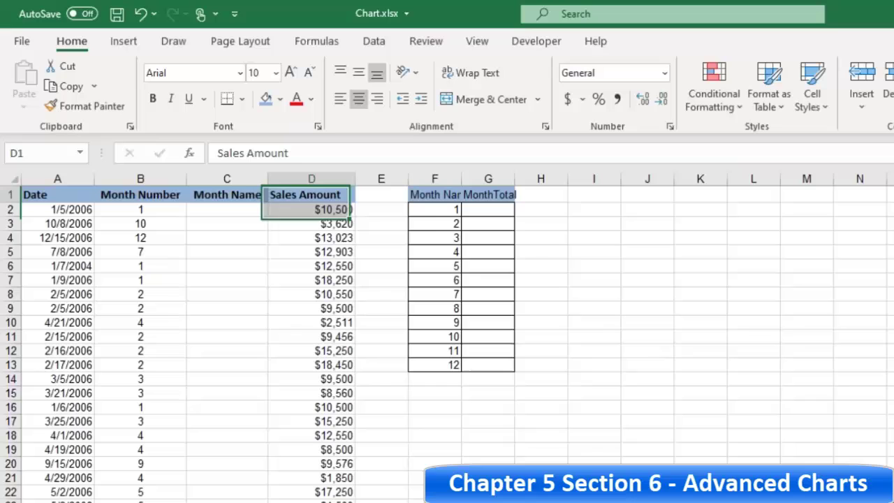
pyautogui.click(491, 211)
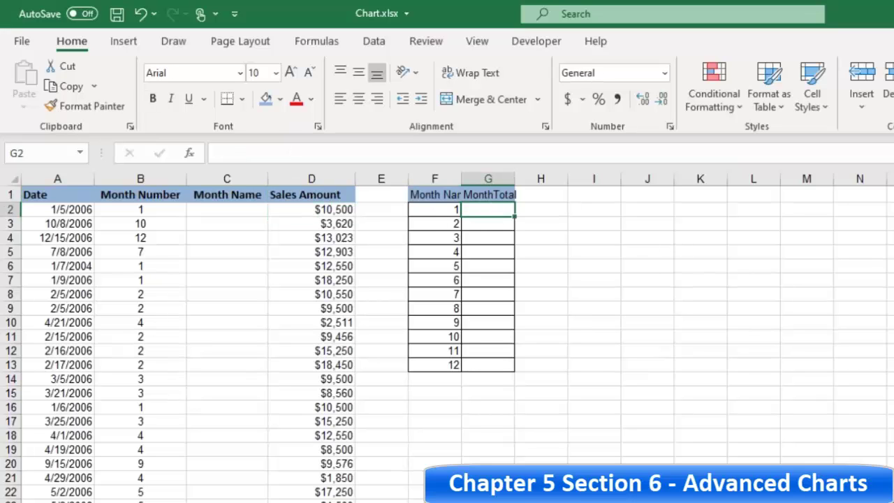
pyautogui.scroll(4, 447, 338)
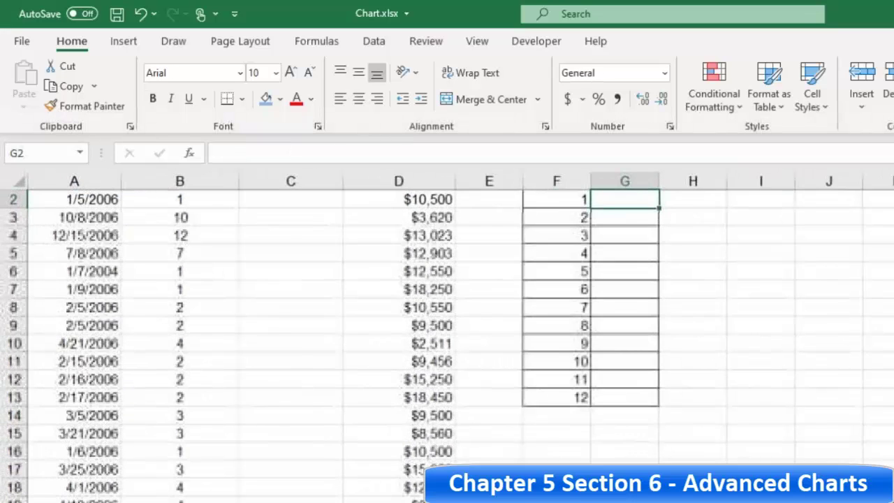
pyautogui.scroll(1, 730, 226)
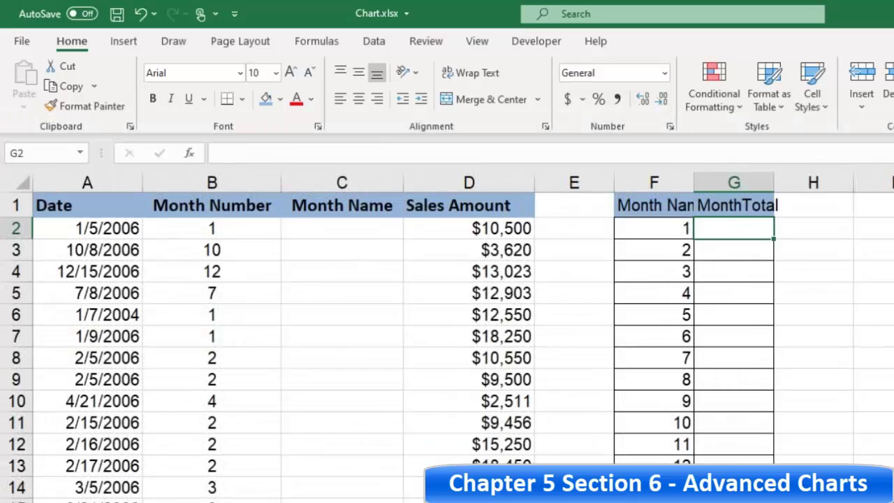
pyautogui.hscroll(1, 695, 283)
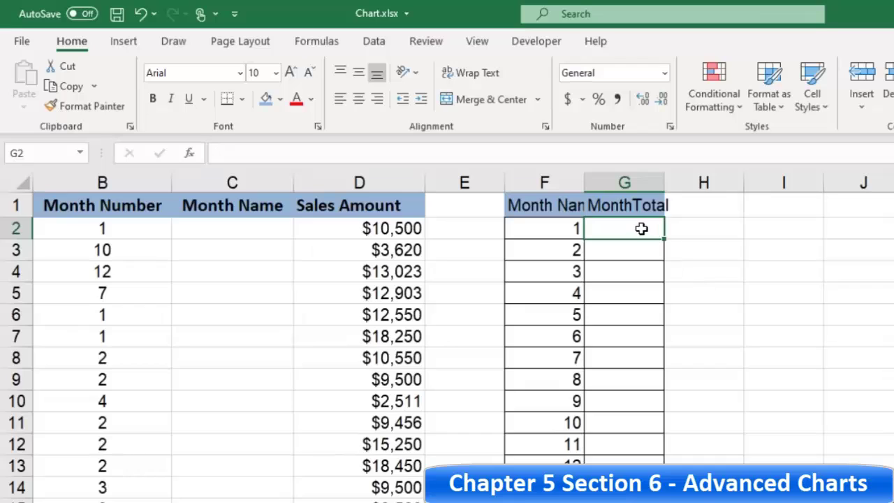
pyautogui.click(629, 211)
pyautogui.click(623, 228)
pyautogui.write('=')
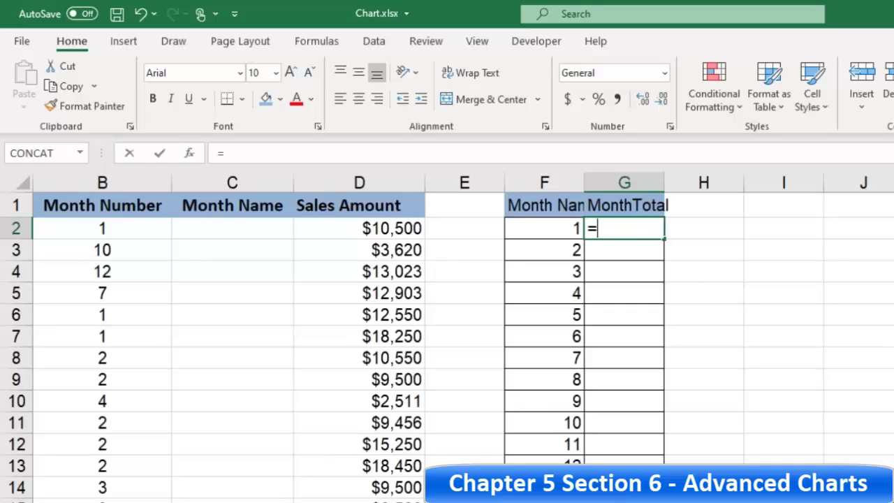
pyautogui.write('Su')
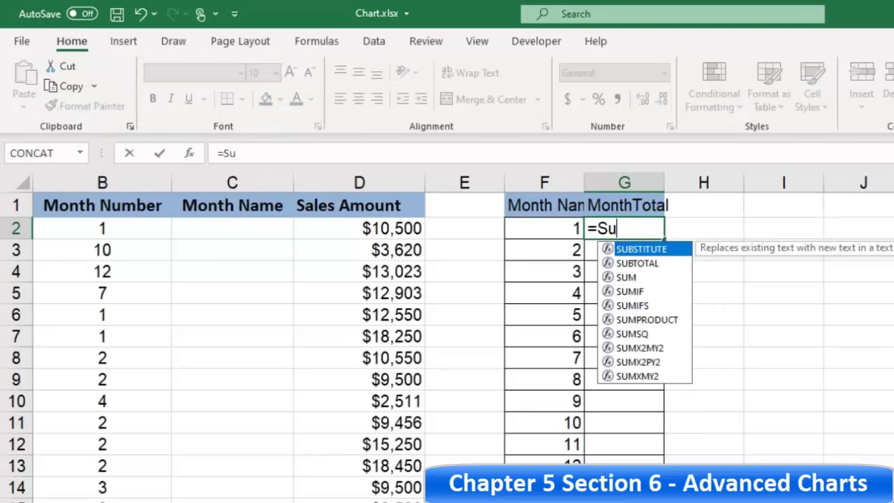
pyautogui.write('mIF(')
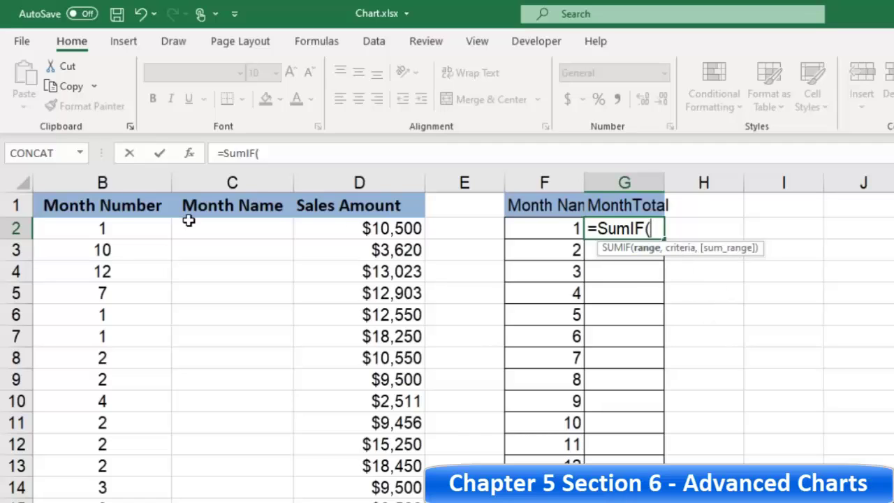
pyautogui.click(104, 227)
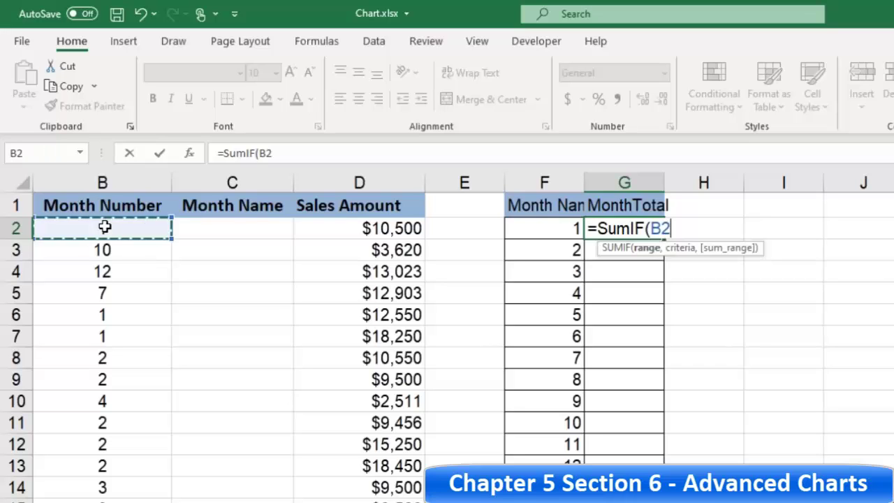
pyautogui.moveTo(105, 227); pyautogui.dragTo(102, 502)
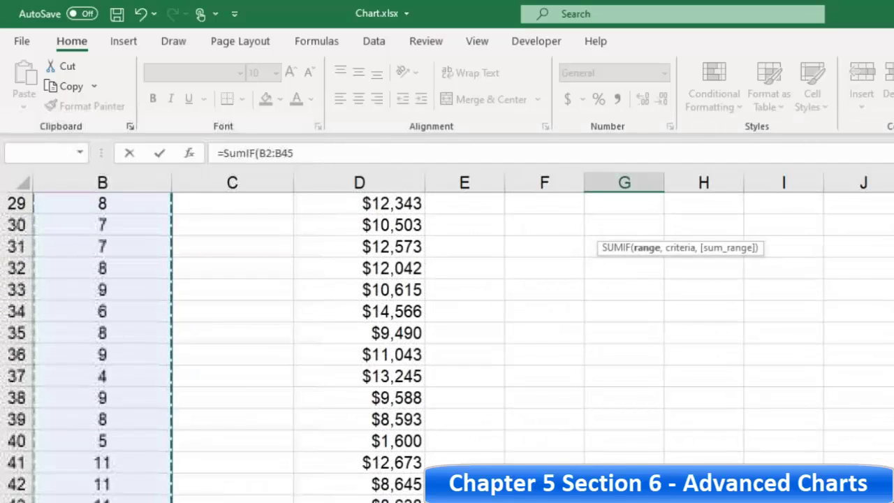
pyautogui.scroll(5, 523, 463)
pyautogui.scroll(4, 523, 463)
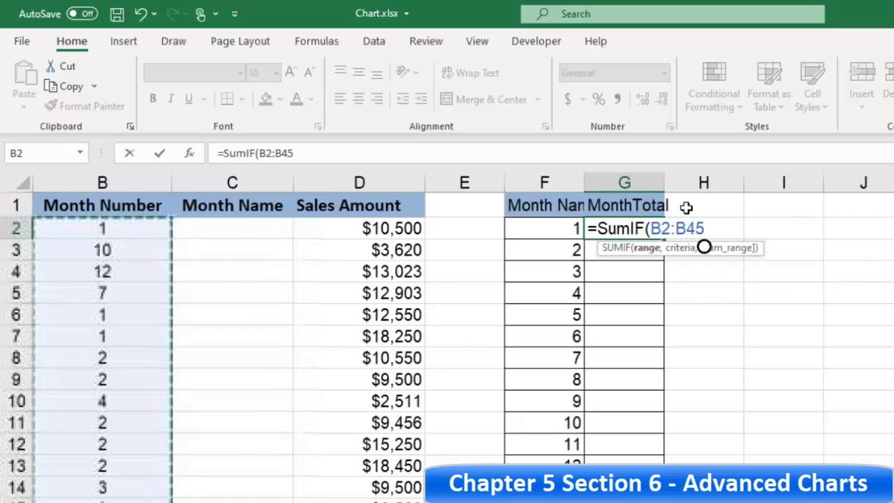
# Step: Complete the SUMIF formula in G2 with F2 as the criteria and the Sales Amount range D2:D45 as the sum range
pyautogui.write(',m')
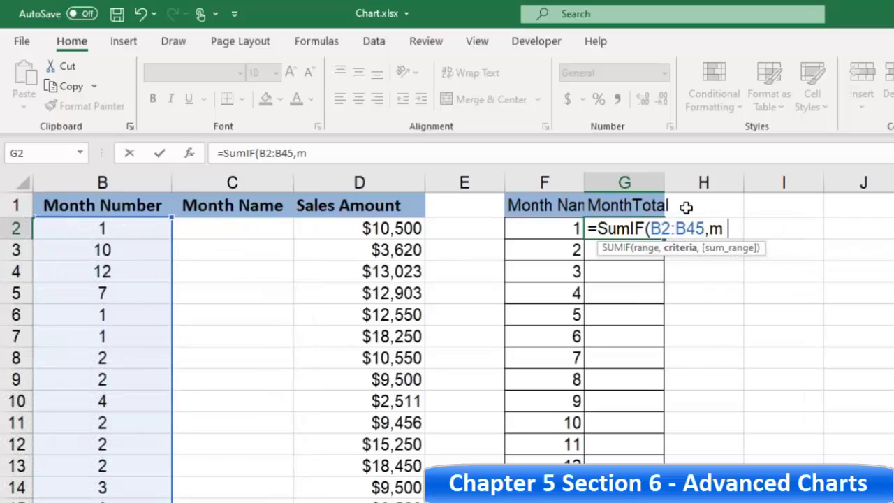
pyautogui.press('BackSpace')
pyautogui.press('BackSpace')
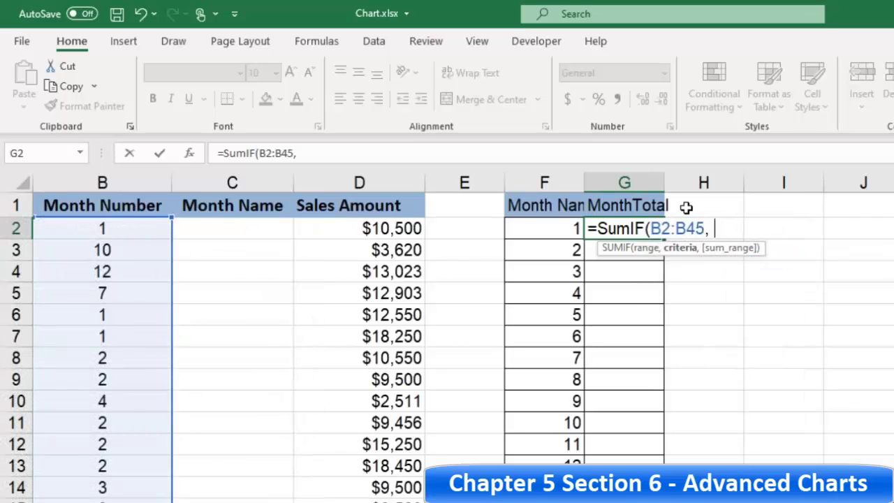
pyautogui.click(553, 225)
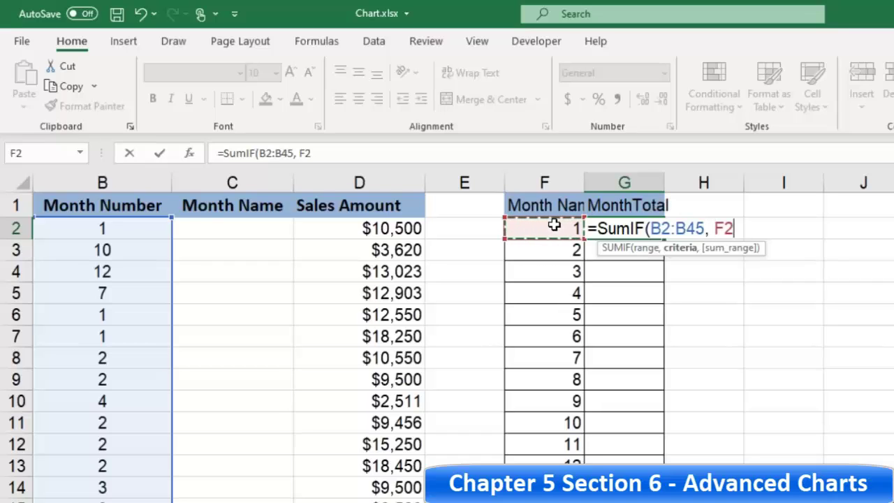
pyautogui.write(',')
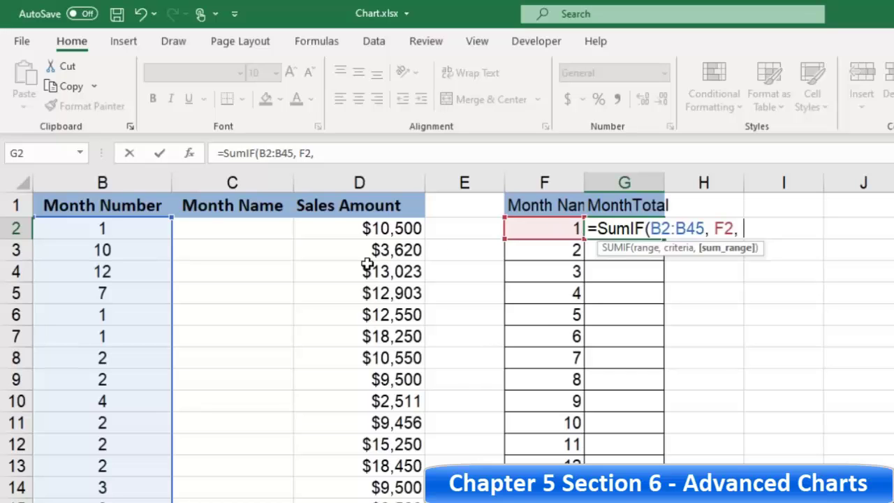
pyautogui.moveTo(393, 229); pyautogui.dragTo(349, 497)
pyautogui.scroll(8, 798, 246)
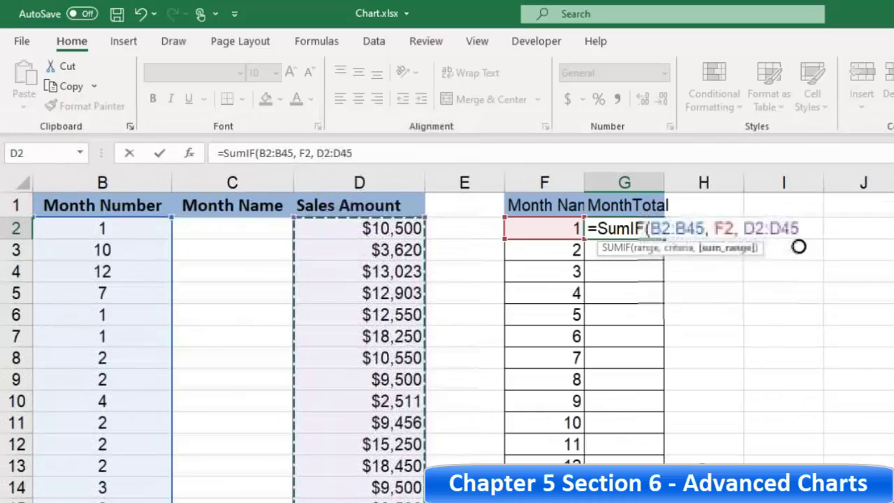
pyautogui.click(805, 227)
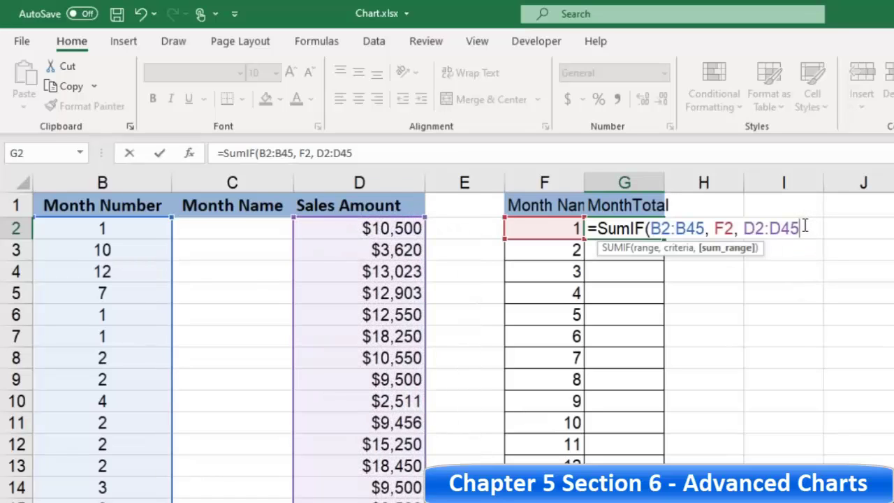
pyautogui.write(')')
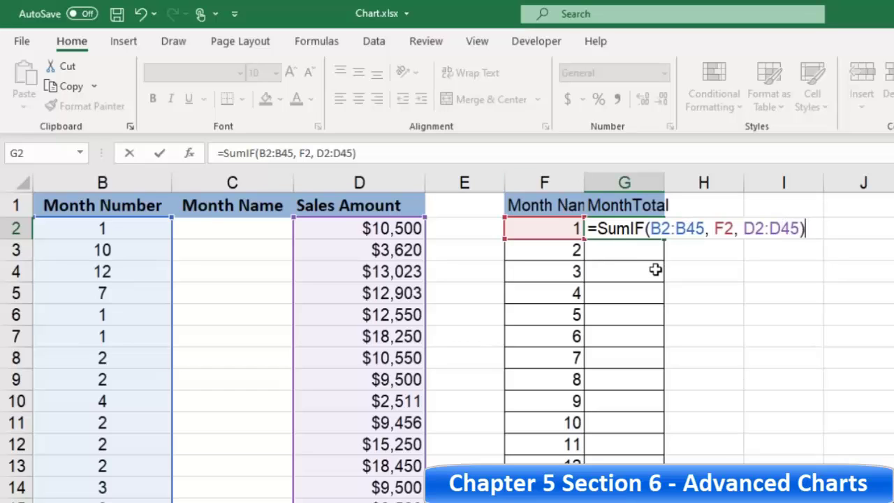
pyautogui.press('Return')
# Step: Fill the SUMIF formula from G2 down the MonthTotal column to G13
pyautogui.click(635, 229)
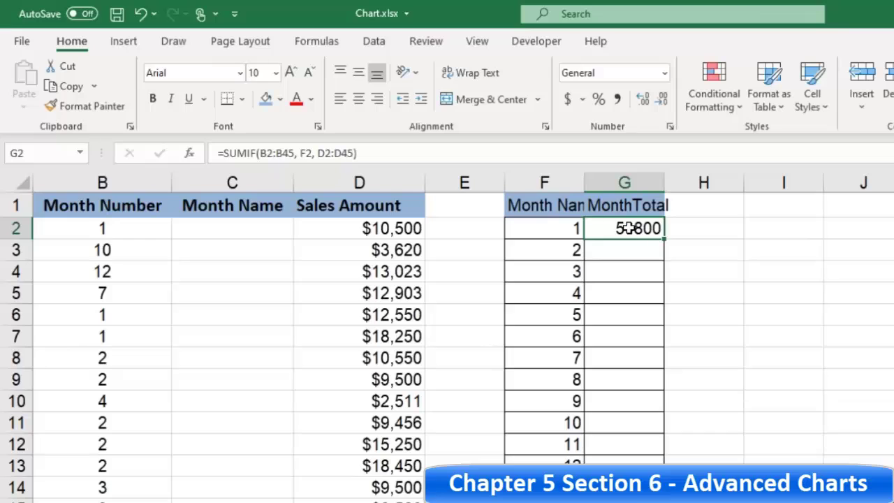
pyautogui.click(551, 227)
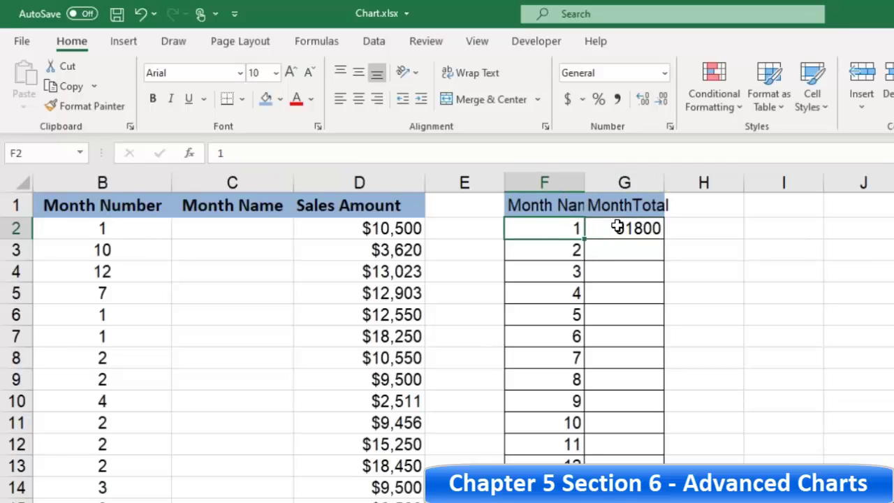
pyautogui.click(617, 227)
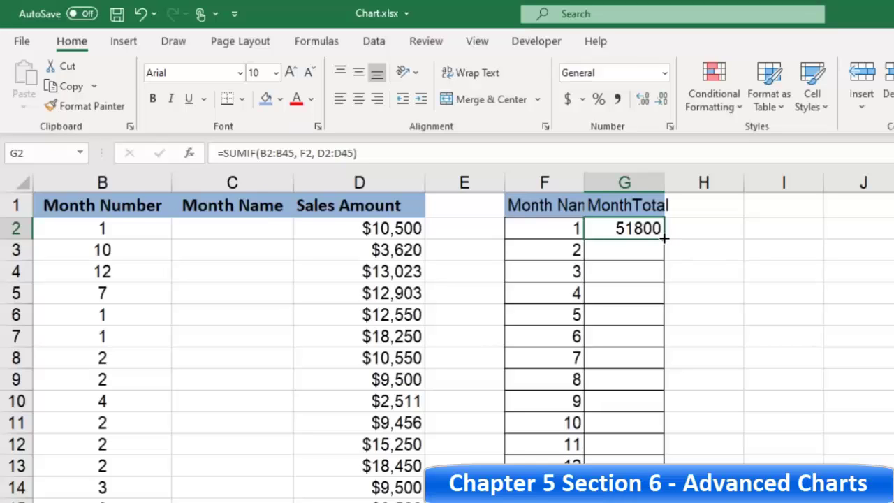
pyautogui.moveTo(664, 238); pyautogui.dragTo(645, 479)
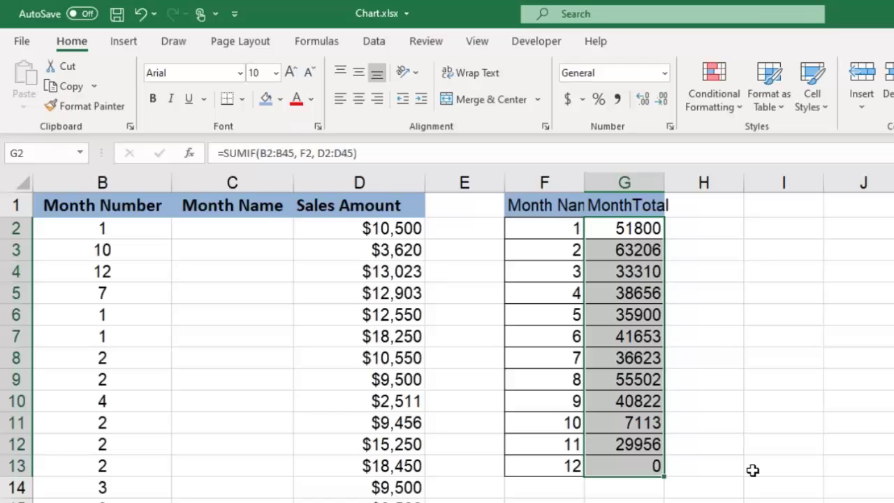
# Step: Compare the month 12 total in G13 with the month 12 sale in row 4 of the source data
pyautogui.click(638, 463)
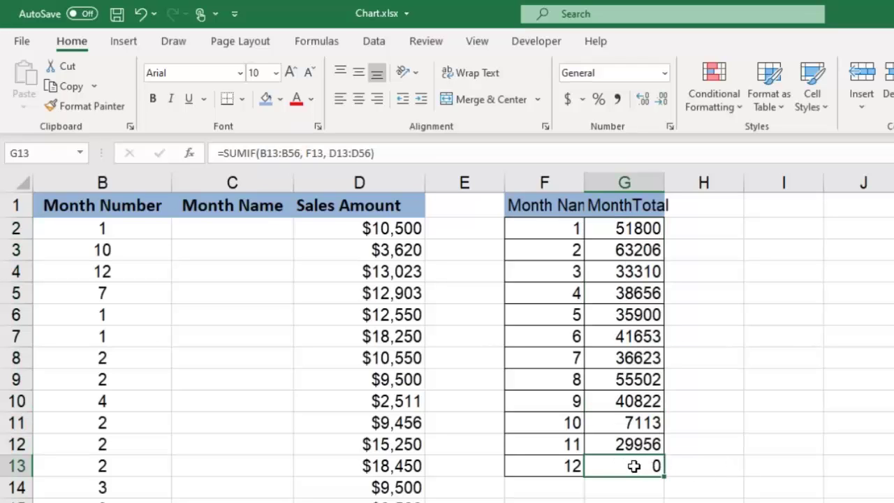
pyautogui.click(110, 272)
pyautogui.moveTo(356, 272); pyautogui.dragTo(86, 271)
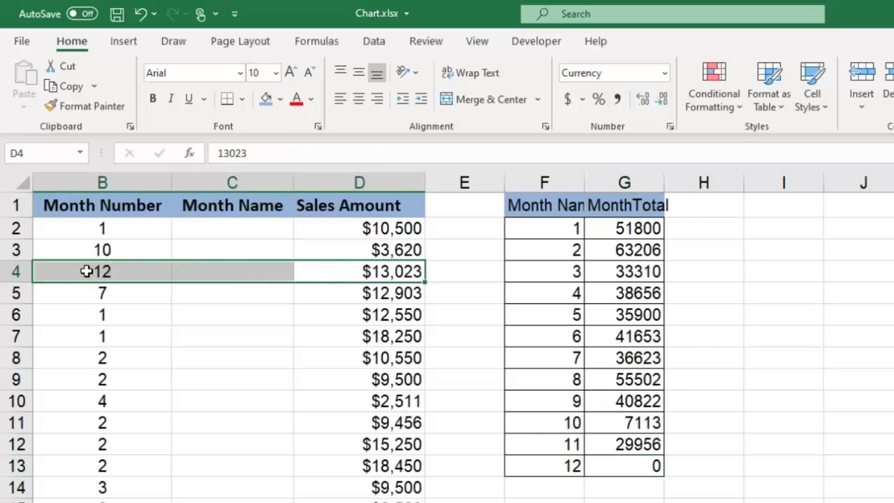
pyautogui.click(626, 445)
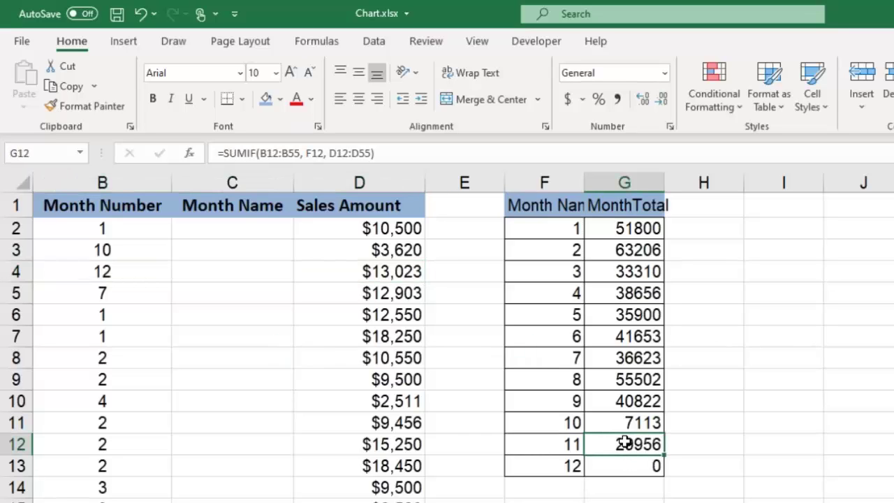
# Step: Inspect the range references in the copied SUMIF formulas in cells G3 to G6
pyautogui.doubleClick(632, 251)
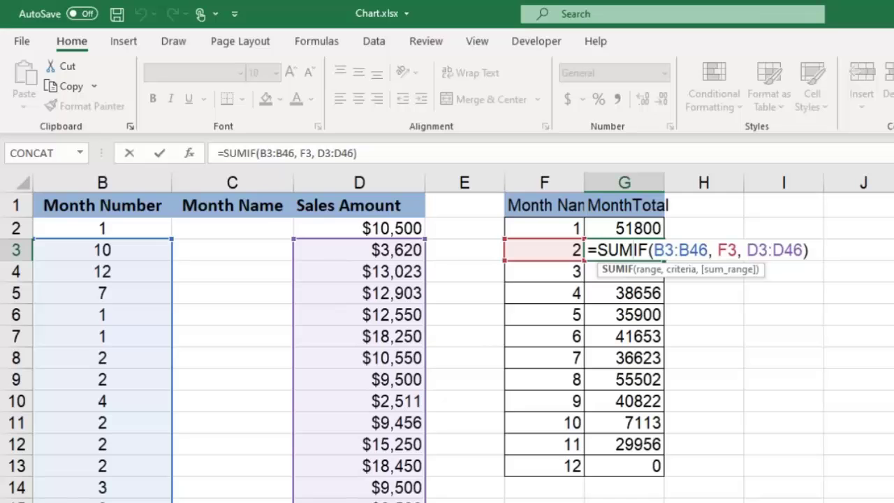
pyautogui.press('Escape')
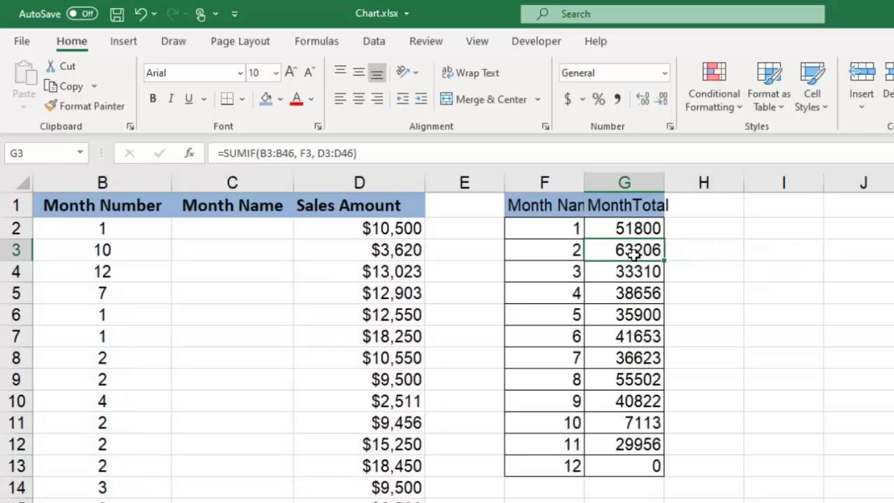
pyautogui.click(632, 271)
pyautogui.doubleClick(632, 271)
pyautogui.press('Escape')
pyautogui.doubleClick(631, 293)
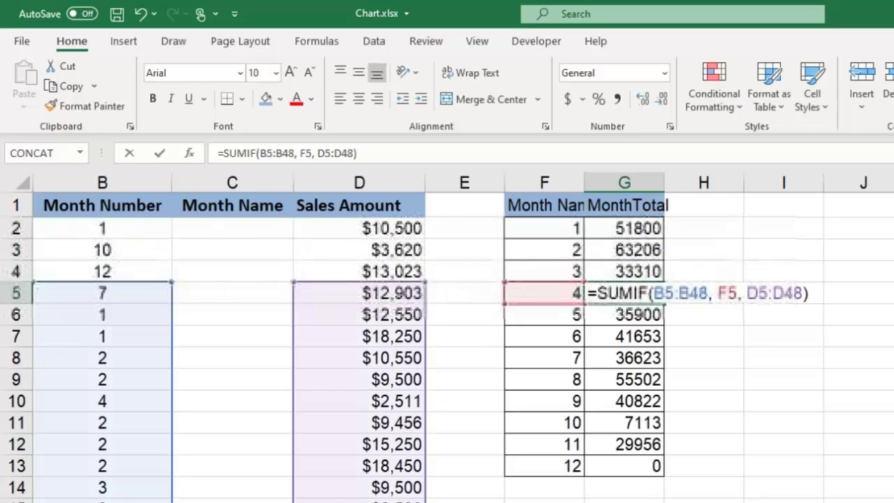
pyautogui.press('Return')
pyautogui.doubleClick(631, 315)
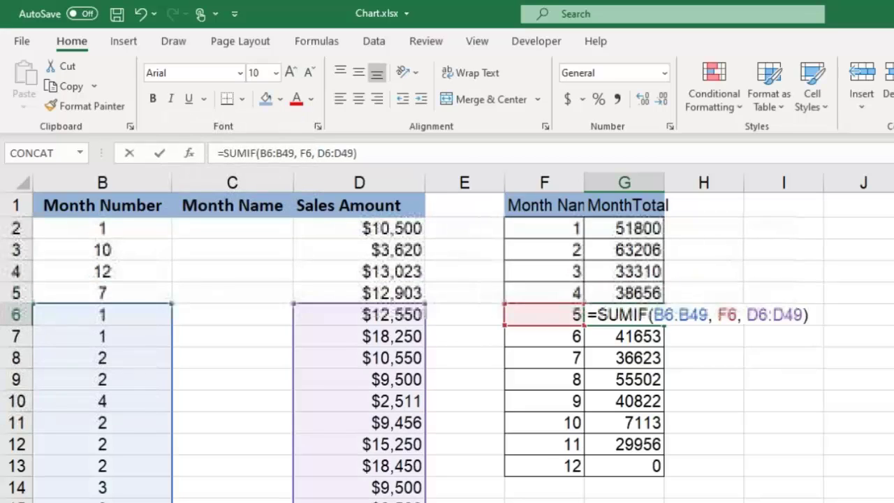
pyautogui.press('Escape')
# Step: Make both ranges in G2's SUMIF formula absolute, as $B$2:$B$45 and $D$2:$D$45, keeping F2 relative
pyautogui.doubleClick(623, 232)
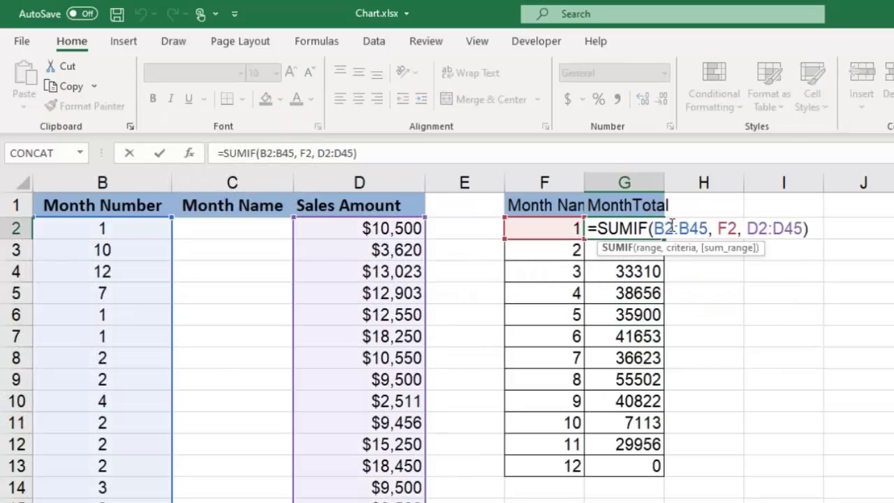
pyautogui.moveTo(655, 229); pyautogui.dragTo(710, 229)
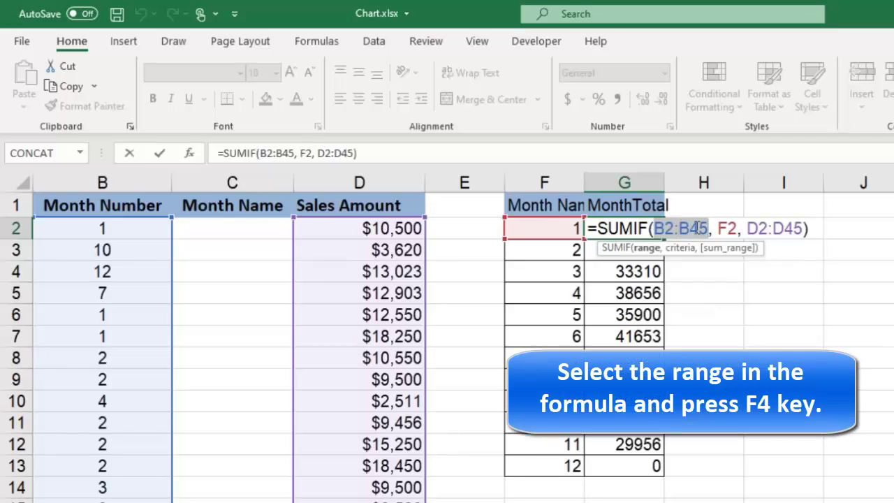
pyautogui.press('F4')
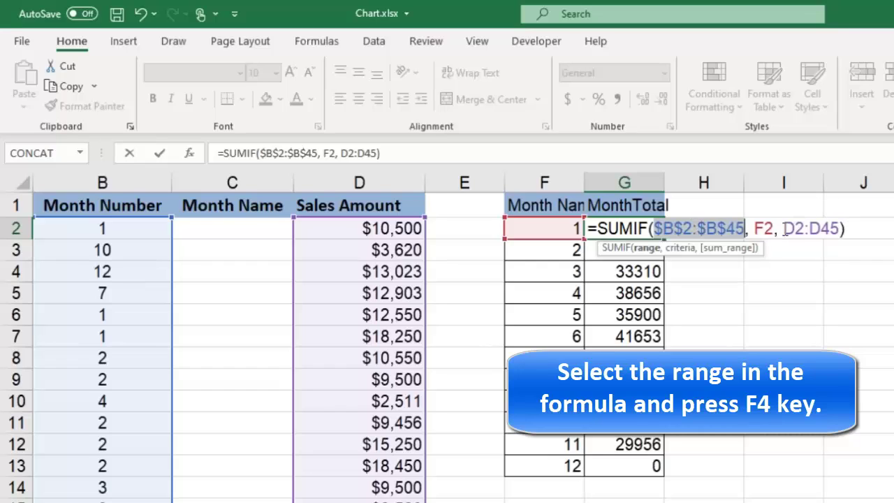
pyautogui.moveTo(786, 228); pyautogui.dragTo(831, 221)
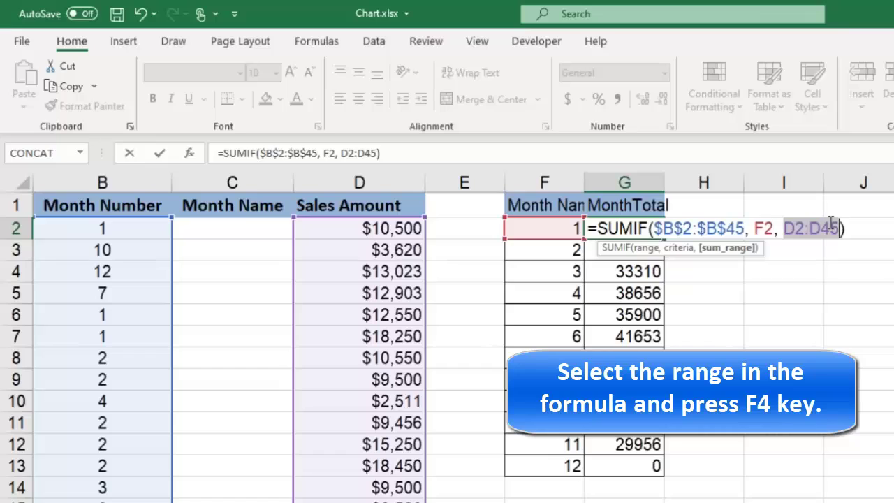
pyautogui.press('F4')
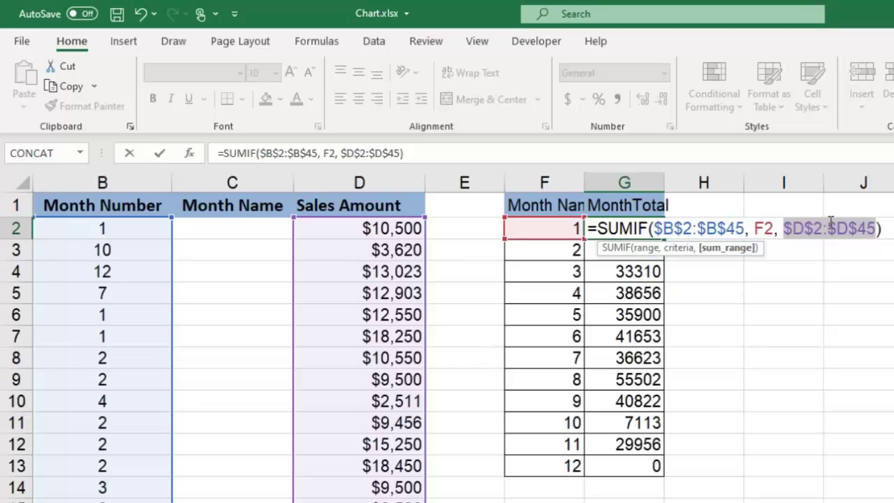
pyautogui.press('Return')
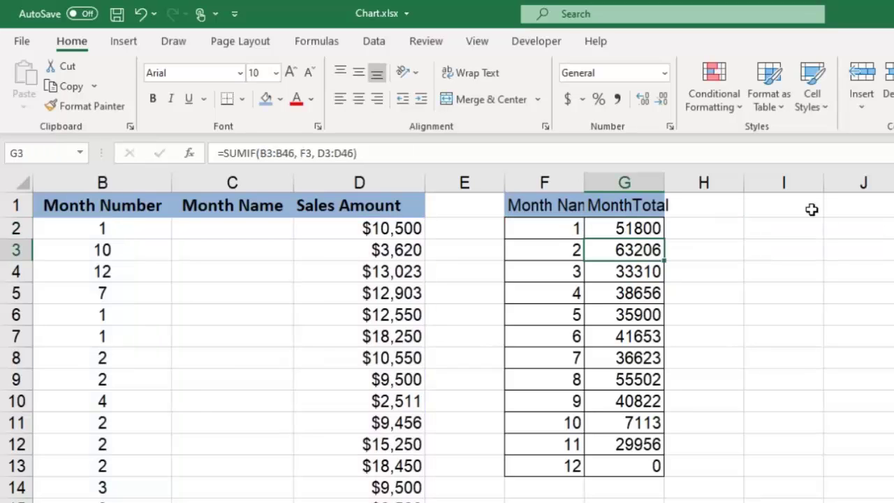
# Step: Fill the SUMIF formula with absolute ranges from G2 down to G13 and review the formula in G2
pyautogui.click(651, 226)
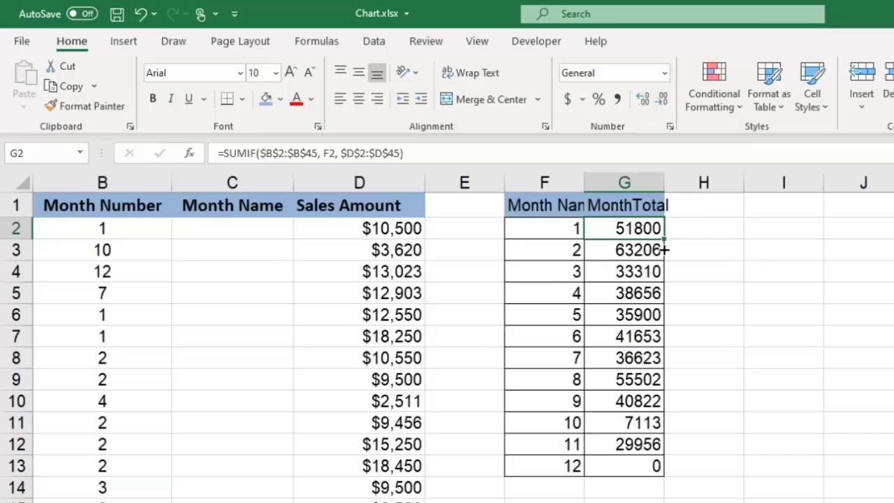
pyautogui.moveTo(664, 241); pyautogui.dragTo(632, 475)
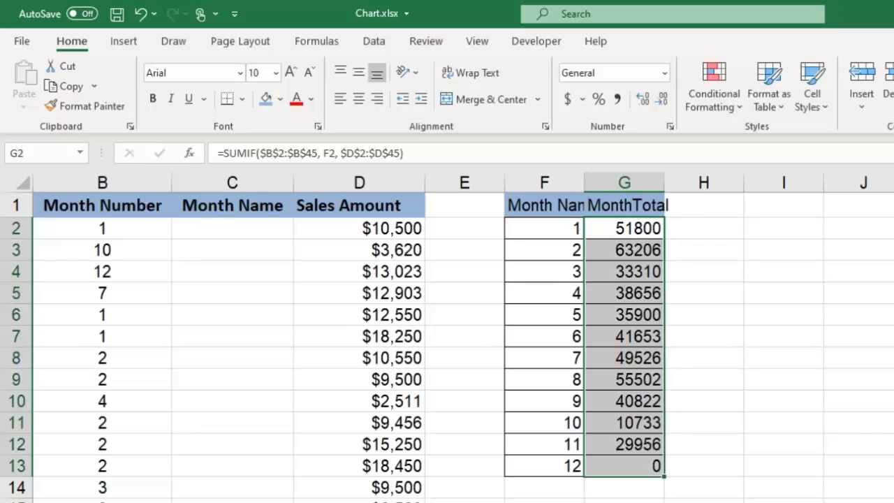
pyautogui.doubleClick(631, 228)
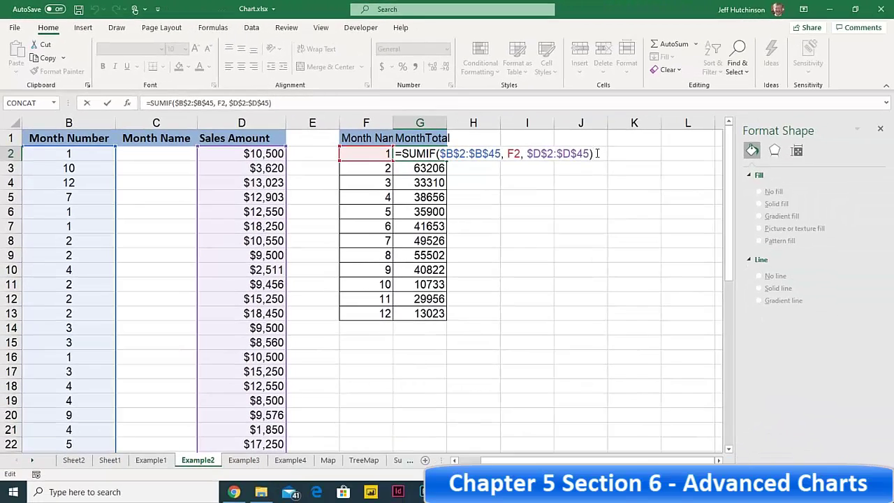
pyautogui.press('Return')
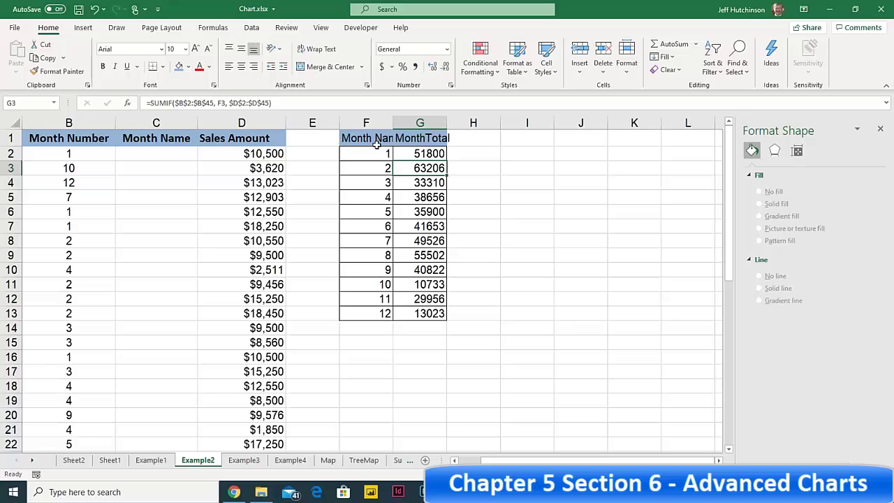
# Step: Insert a clustered column chart from the monthly summary range F1:G13
pyautogui.click(362, 139)
pyautogui.moveTo(362, 139)
pyautogui.mouseDown()
pyautogui.moveTo(419, 155)
pyautogui.moveTo(417, 312)
pyautogui.mouseUp()
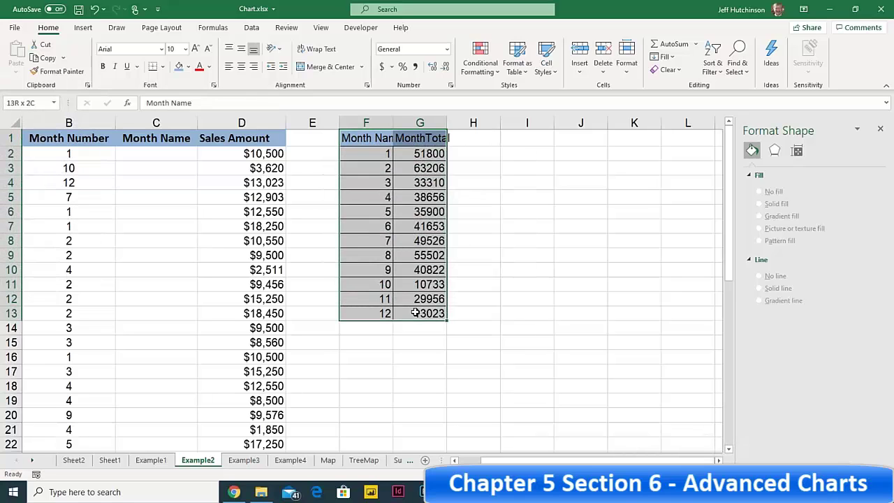
pyautogui.click(83, 30)
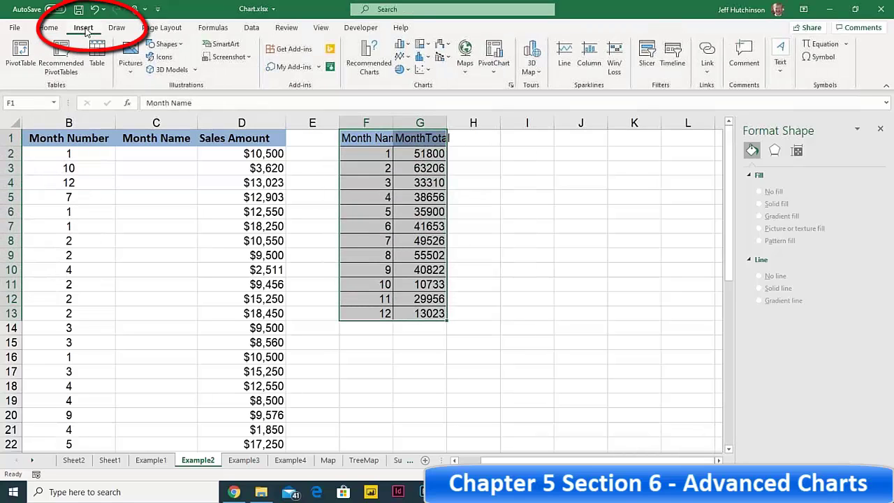
pyautogui.click(408, 47)
pyautogui.click(409, 82)
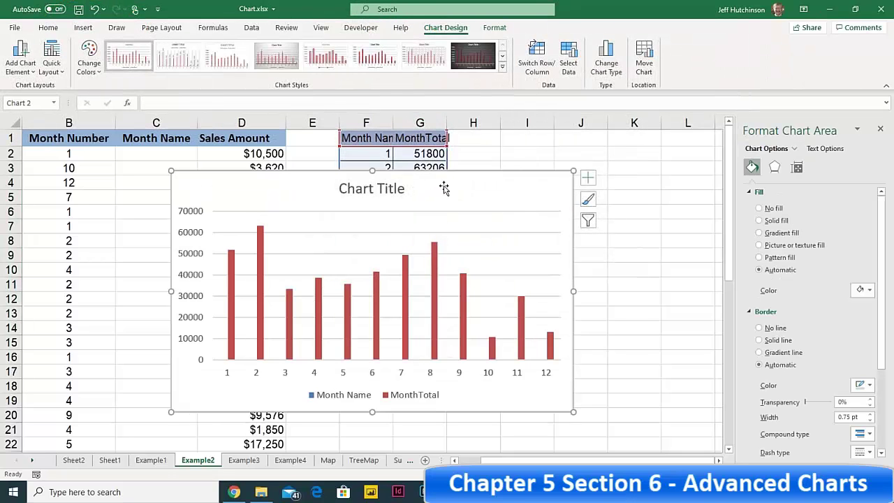
pyautogui.moveTo(500, 145); pyautogui.dragTo(548, 199)
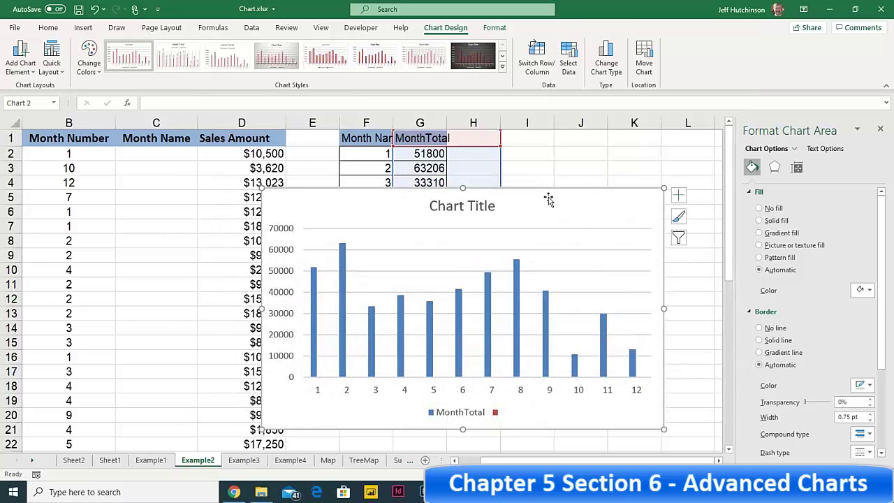
pyautogui.hotkey('ctrl', 'z')
pyautogui.hotkey('ctrl', 'z')
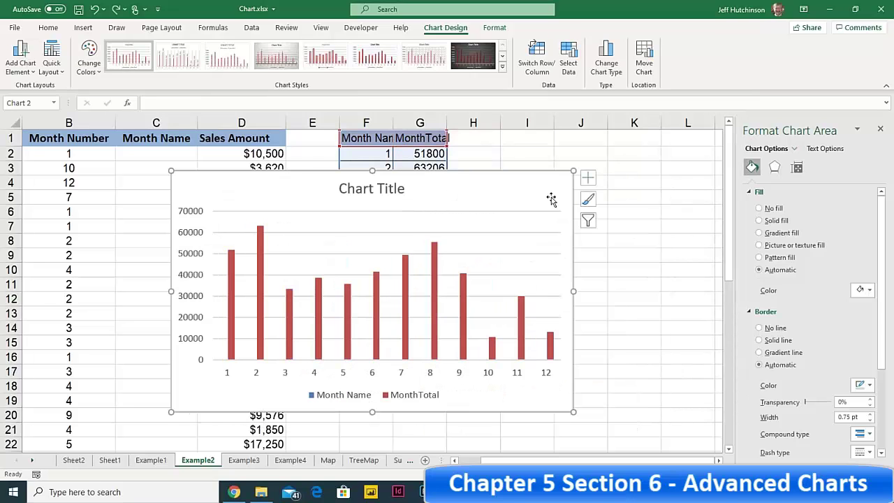
# Step: Move the column chart so it spans columns D to J, starting at about row 4
pyautogui.moveTo(458, 180); pyautogui.dragTo(547, 187)
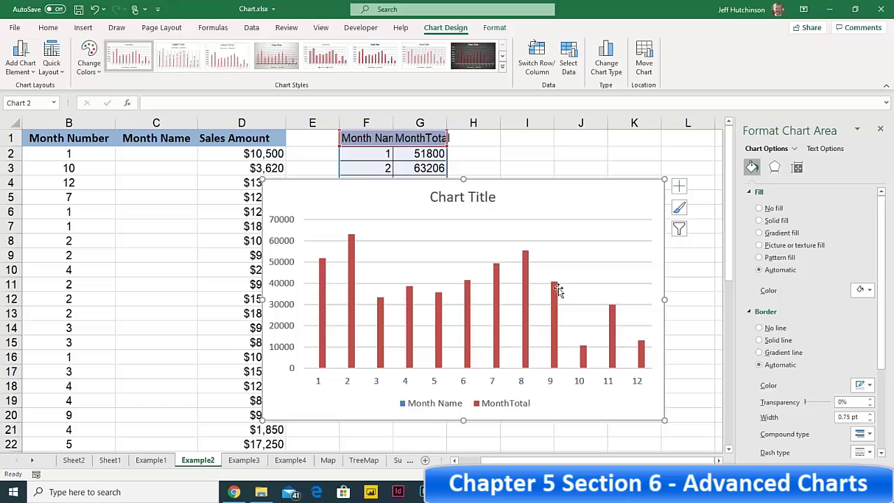
pyautogui.moveTo(551, 186)
pyautogui.mouseDown()
pyautogui.moveTo(392, 171)
pyautogui.moveTo(398, 185)
pyautogui.moveTo(397, 177)
pyautogui.mouseUp()
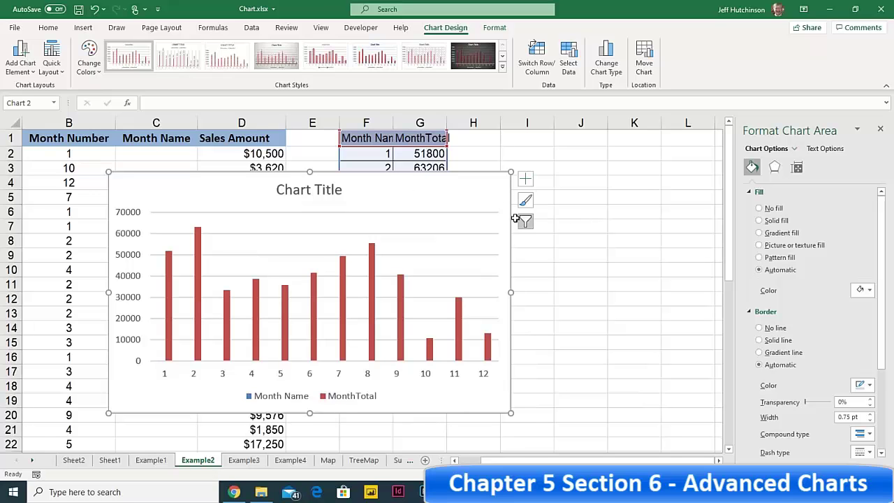
pyautogui.moveTo(422, 179)
pyautogui.mouseDown()
pyautogui.moveTo(431, 194)
pyautogui.moveTo(509, 180)
pyautogui.mouseUp()
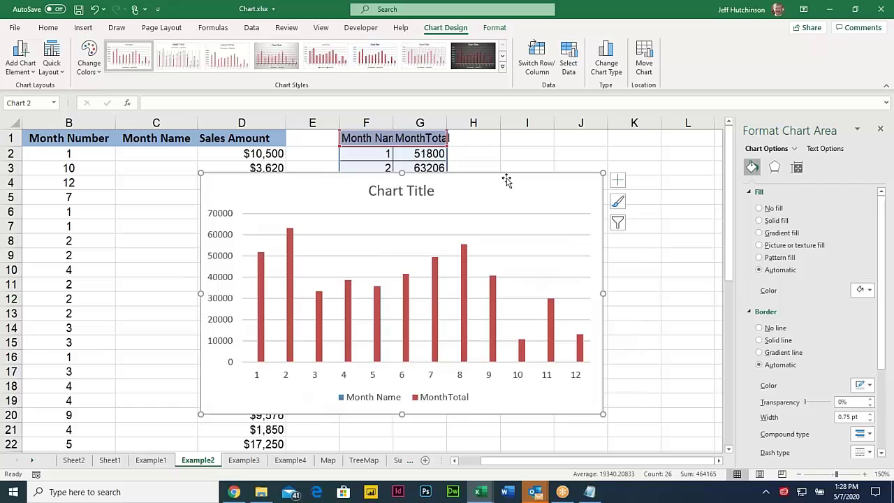